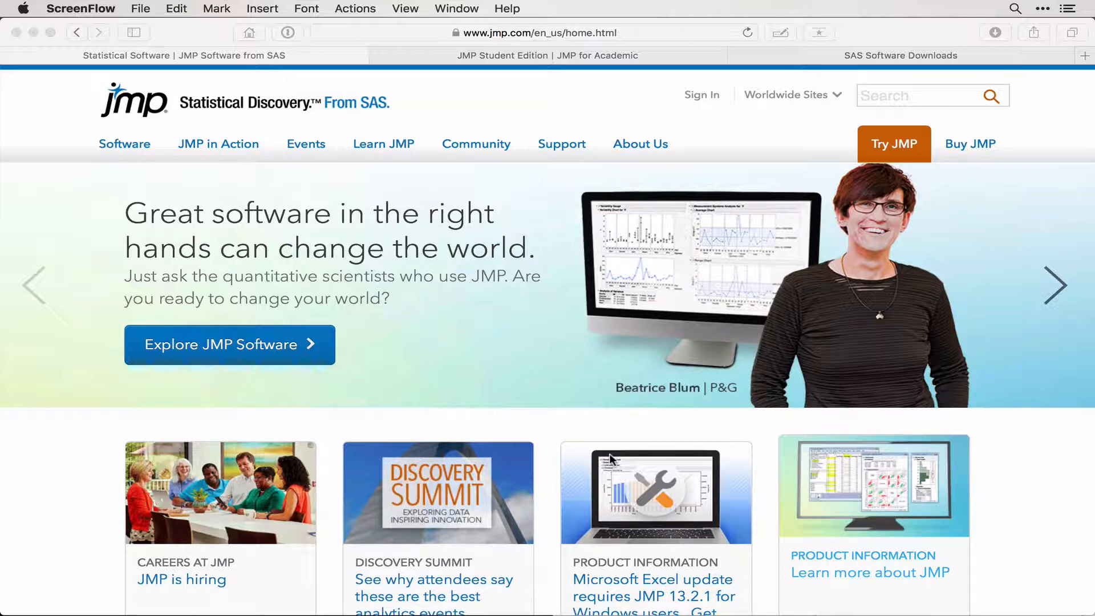
# - Open the JMP Student Edition page and follow its link to the Student Edition download page
pyautogui.click(756, 262)
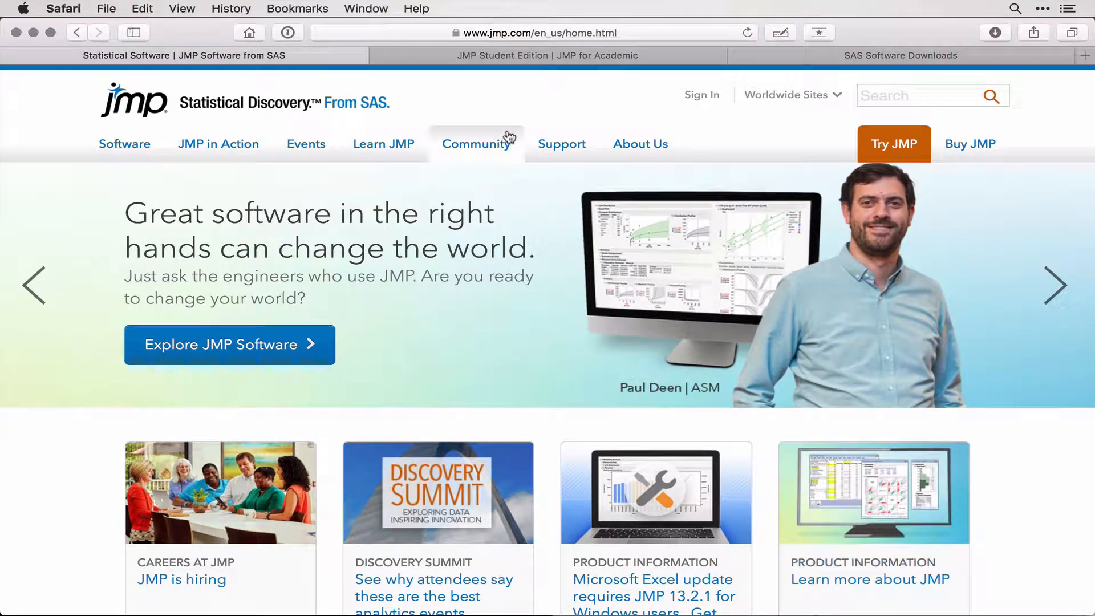
pyautogui.click(481, 54)
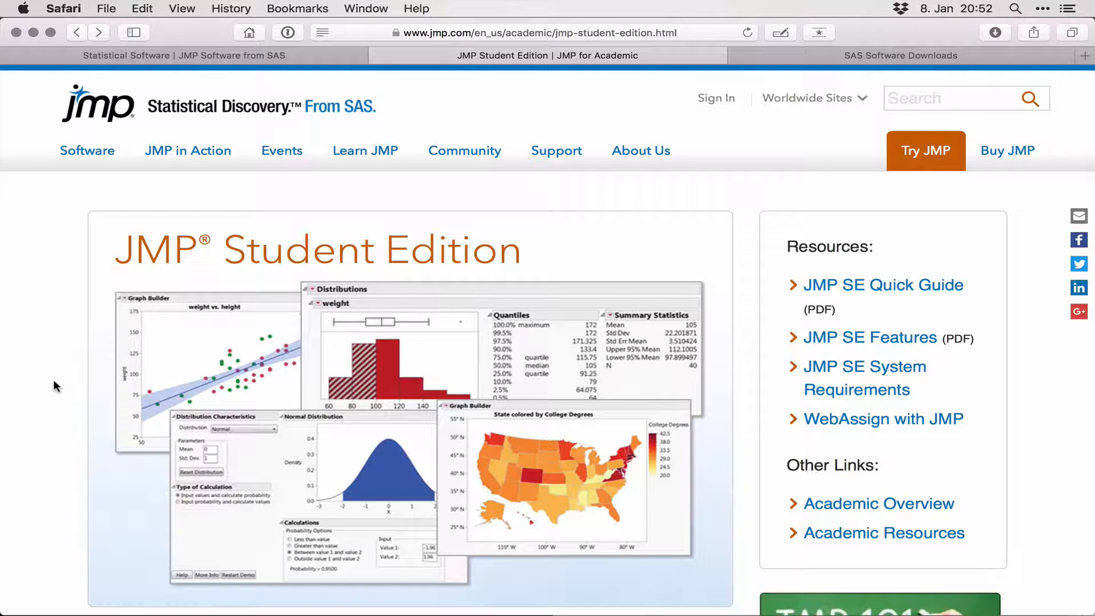
pyautogui.scroll(-10, 53, 376)
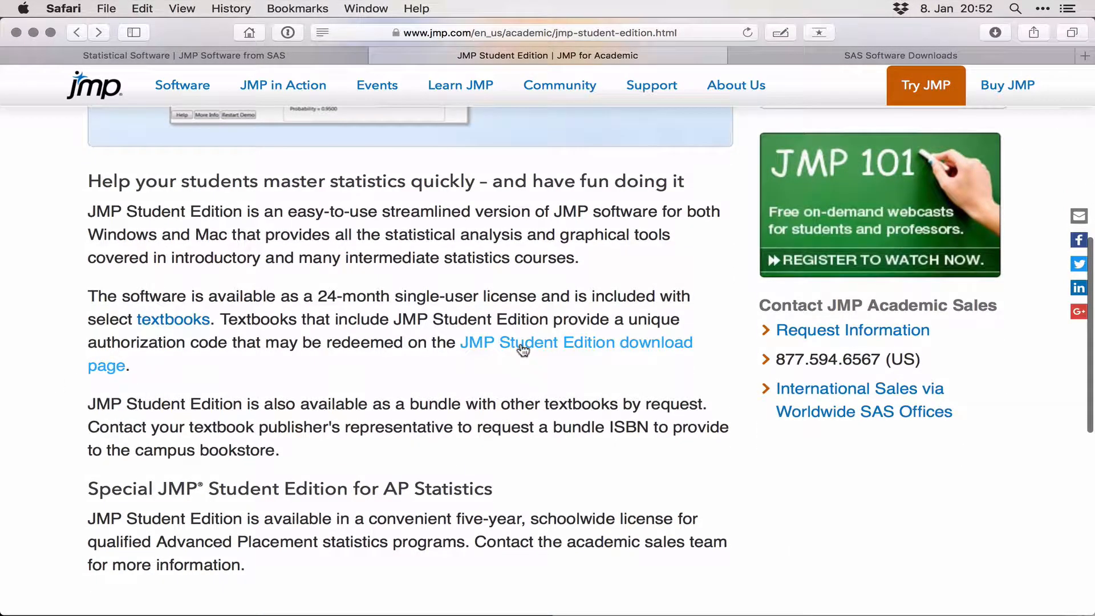
pyautogui.click(520, 343)
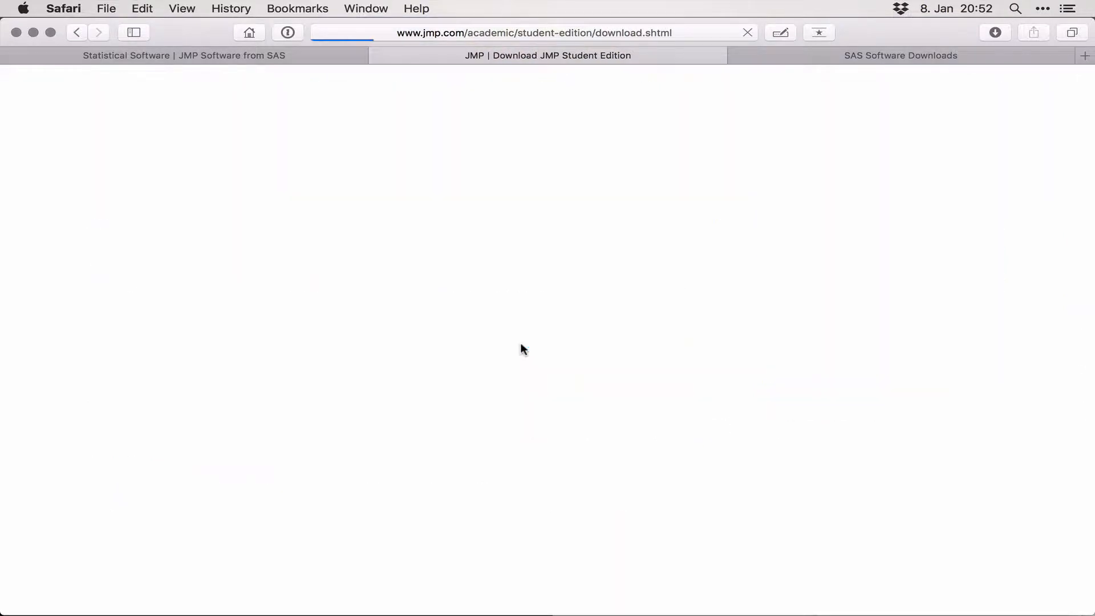
# - Choose Mac as the operating system in the Student Edition download form and request the download
pyautogui.scroll(-3, 450, 514)
pyautogui.scroll(-2, 449, 519)
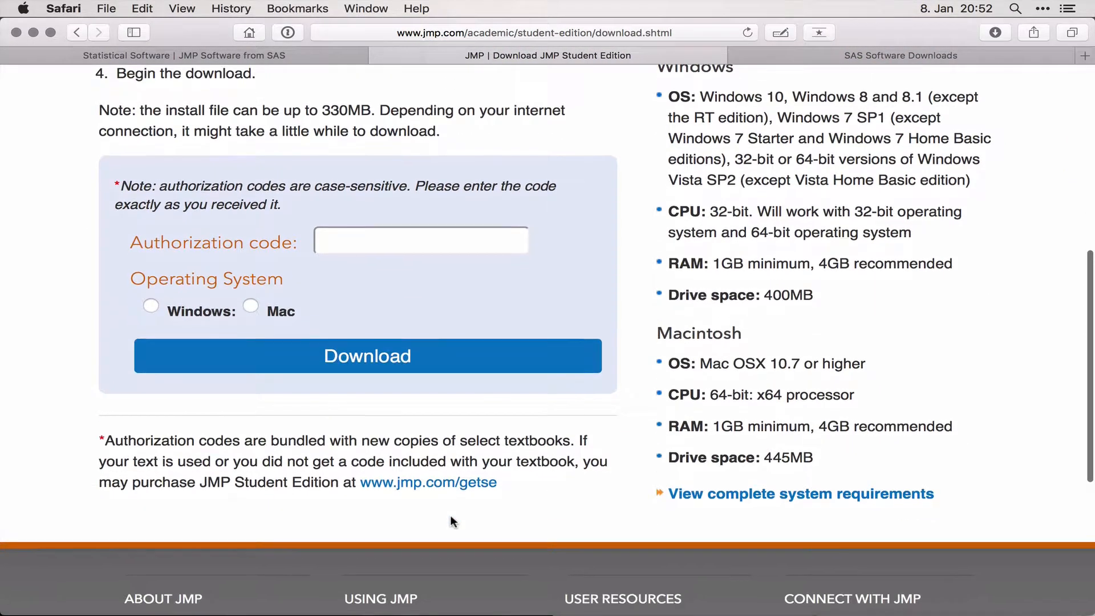
pyautogui.click(250, 303)
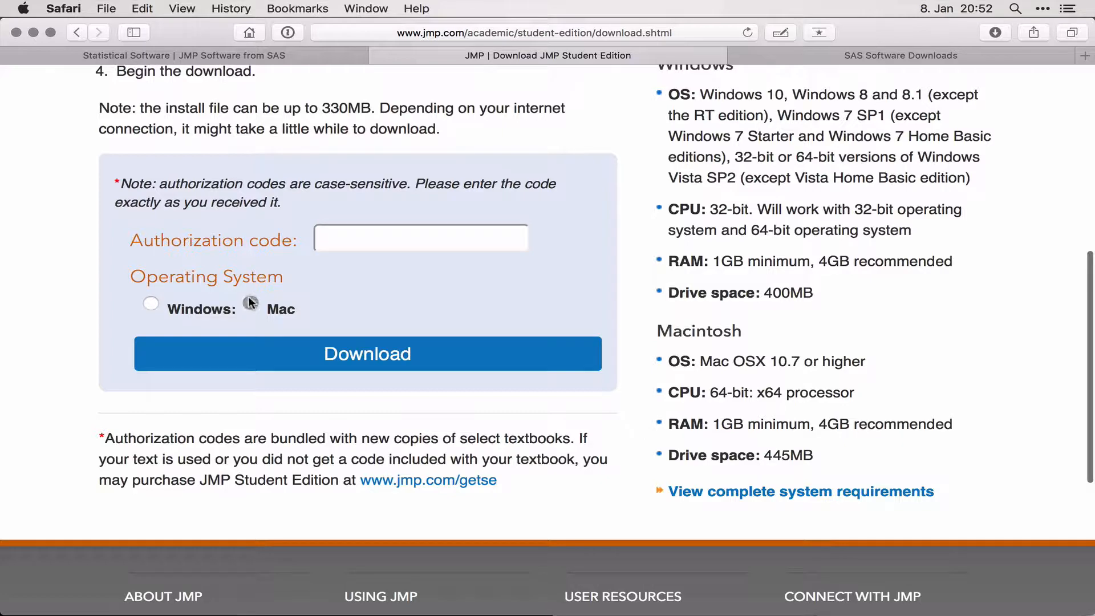
pyautogui.click(331, 353)
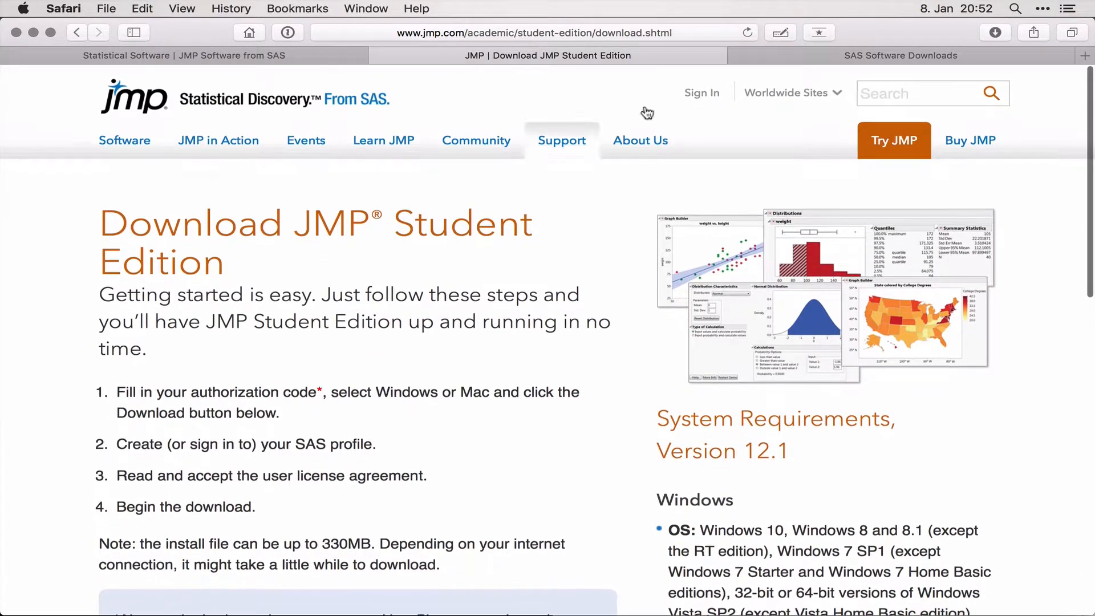
# - Open the JMP Student Edition Quick Guide from the SAS Software Downloads page, enlarge it and read through the Graphing and Basic Statistics tables
pyautogui.click(755, 57)
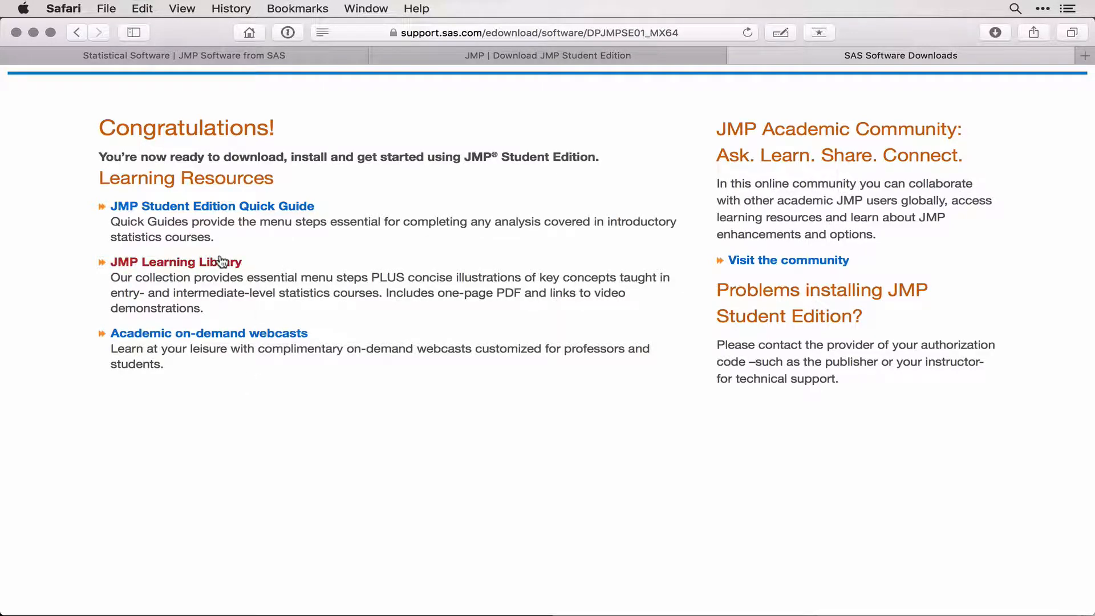
pyautogui.click(246, 207)
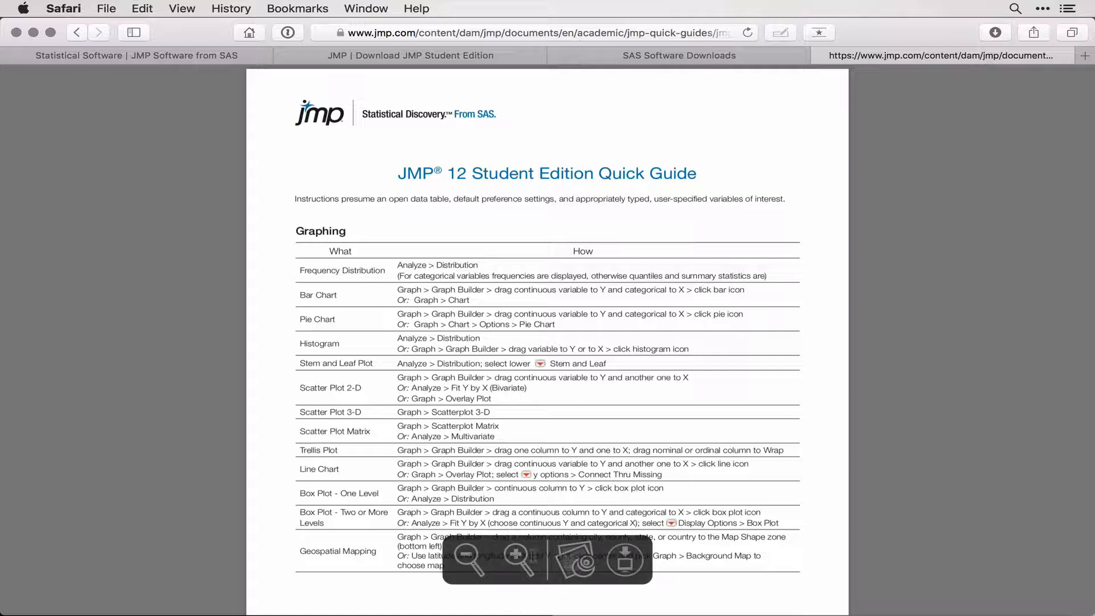
pyautogui.click(517, 554)
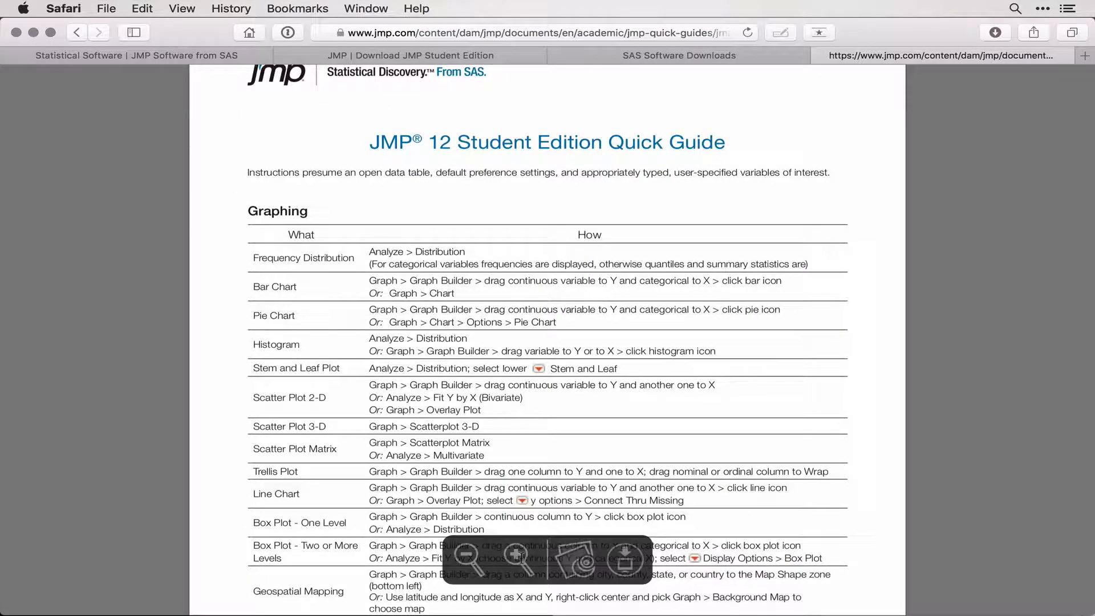
pyautogui.scroll(-15, 426, 502)
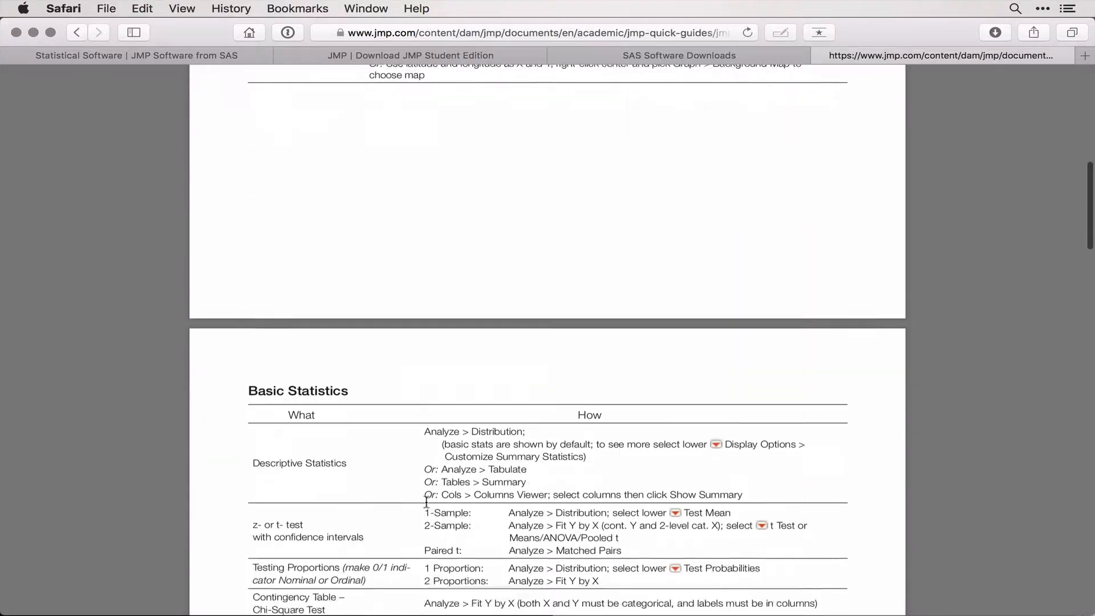
pyautogui.scroll(-15, 426, 501)
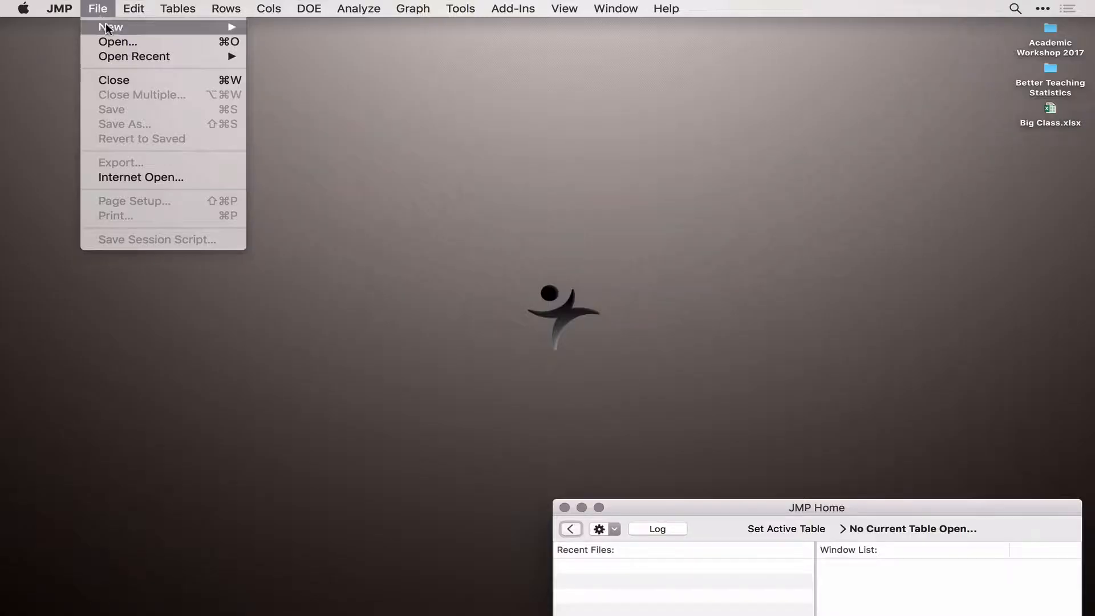
# - In JMP, import Big Class.xlsx from the Desktop with the default Excel import settings and move the data table window to the desktop's upper-left corner
pyautogui.moveTo(107, 27)
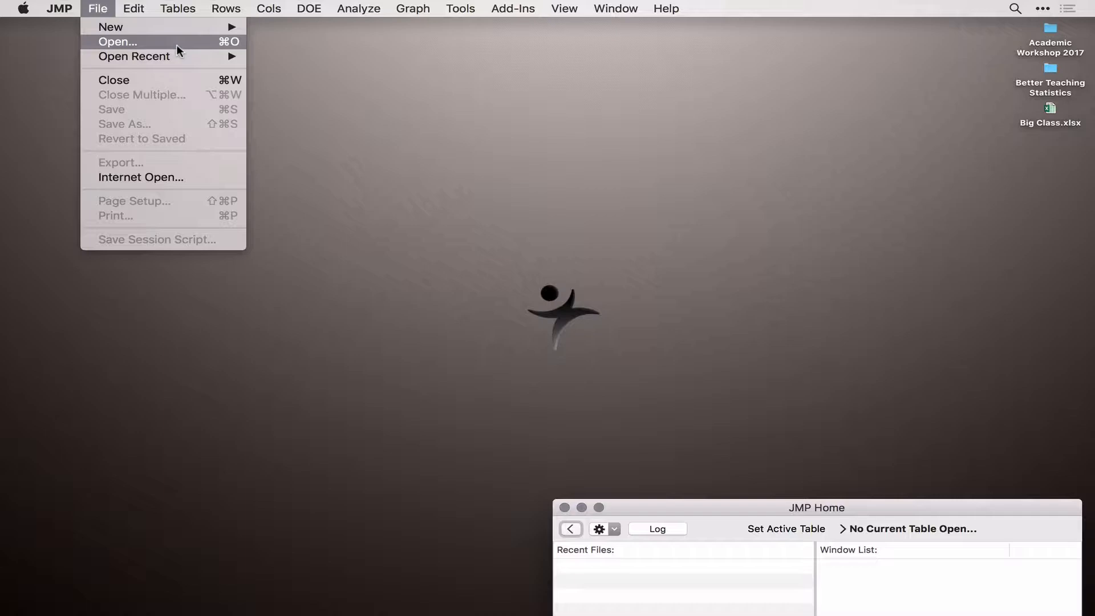
pyautogui.click(177, 44)
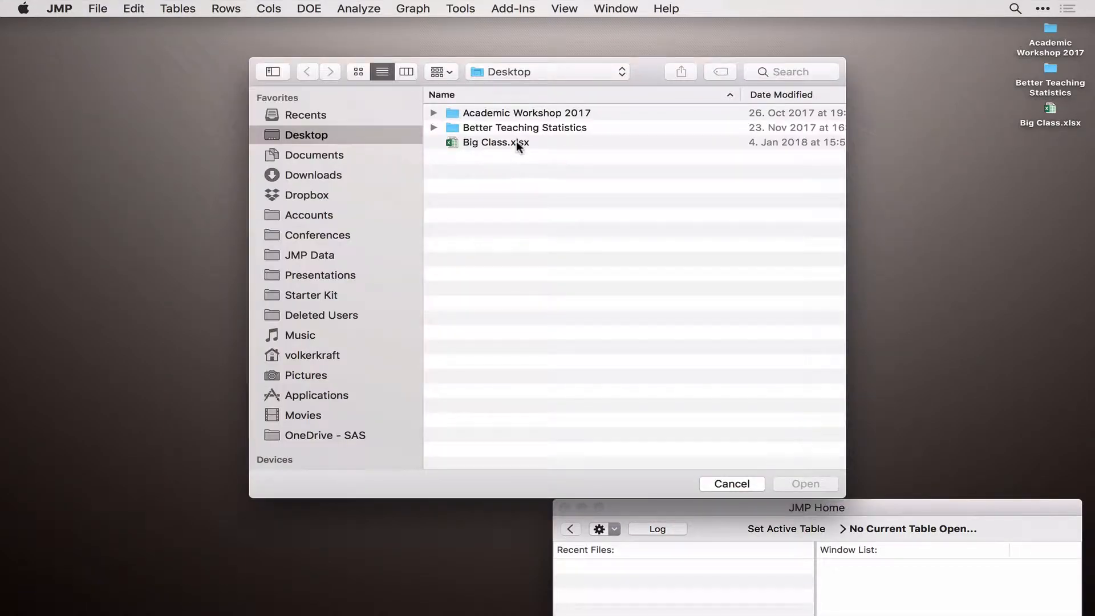
pyautogui.doubleClick(515, 141)
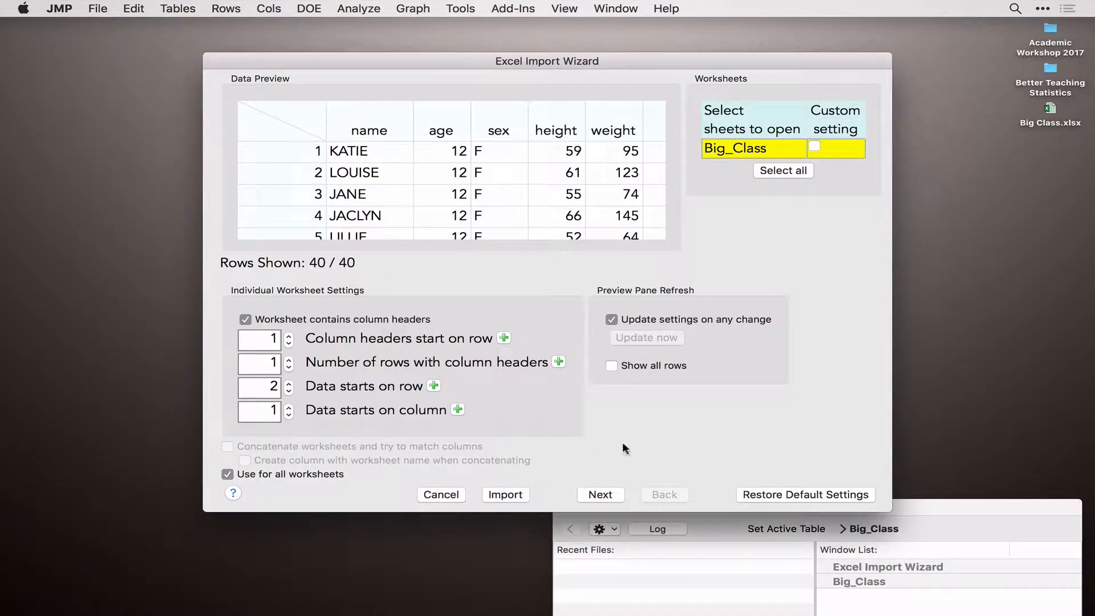
pyautogui.click(507, 494)
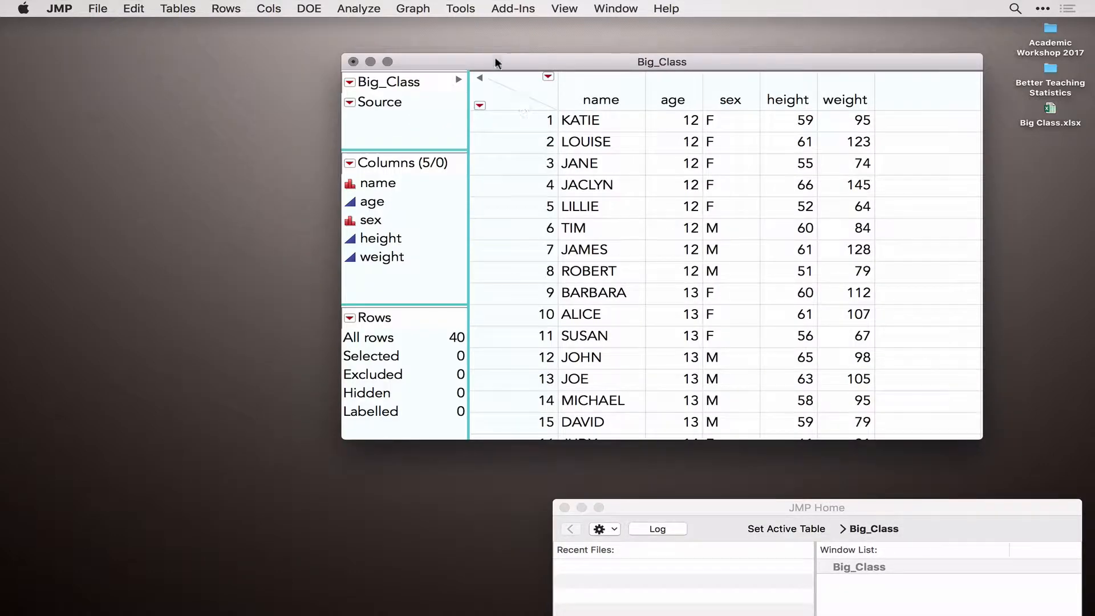
pyautogui.moveTo(495, 57); pyautogui.dragTo(163, 28)
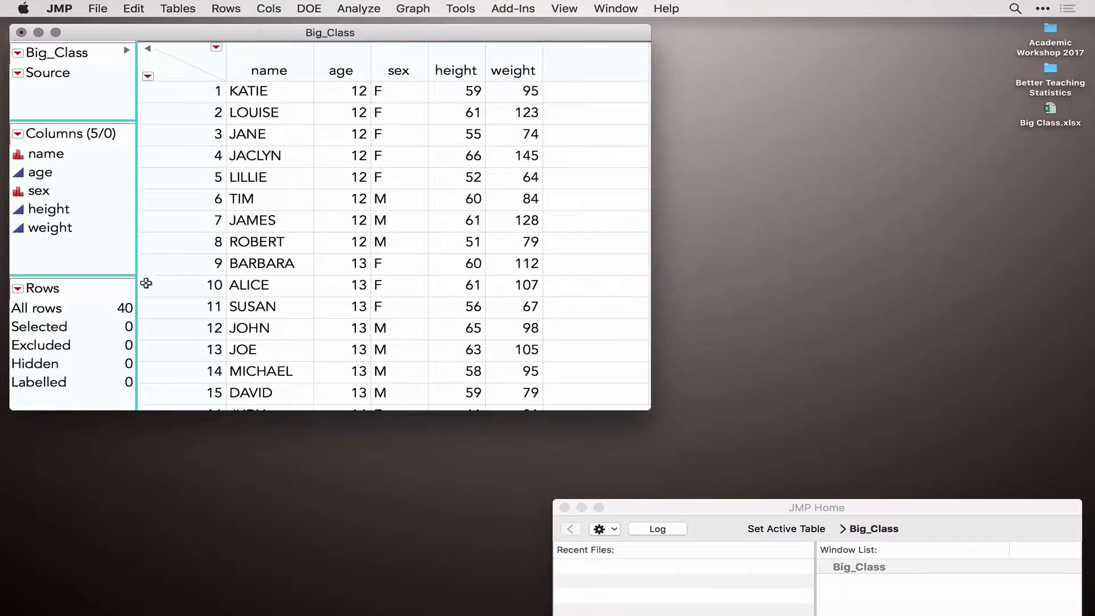
# - Select the name, age, sex, height and weight columns one after another, and clear the column selection
pyautogui.moveTo(122, 288)
pyautogui.mouseDown()
pyautogui.moveTo(32, 277)
pyautogui.moveTo(126, 294)
pyautogui.mouseUp()
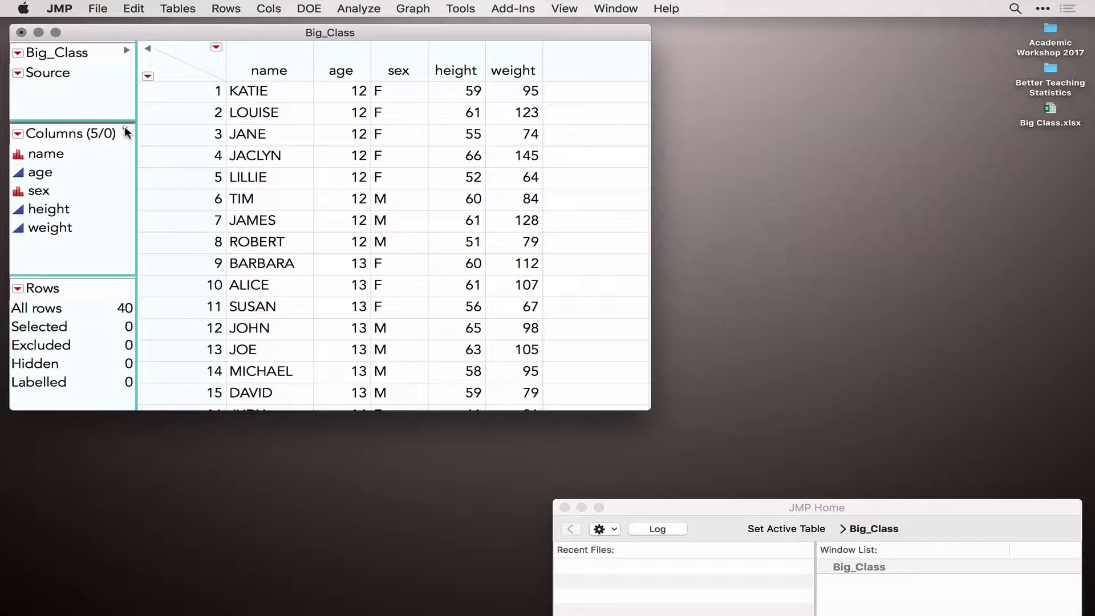
pyautogui.moveTo(127, 128)
pyautogui.mouseDown()
pyautogui.moveTo(23, 123)
pyautogui.moveTo(26, 260)
pyautogui.moveTo(129, 183)
pyautogui.moveTo(95, 121)
pyautogui.mouseUp()
pyautogui.click(45, 153)
pyautogui.click(41, 172)
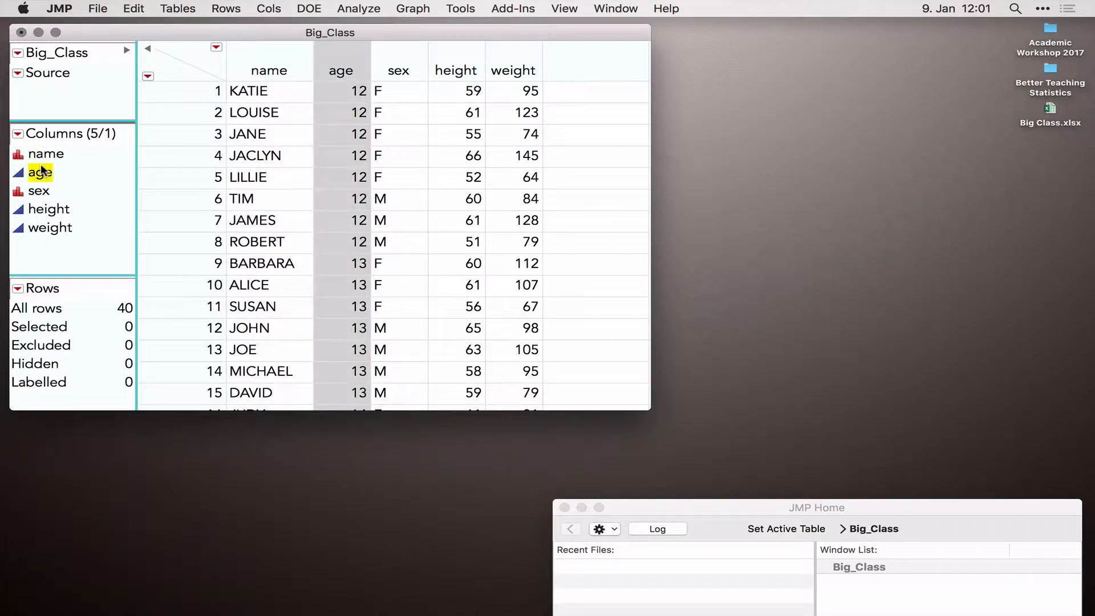
pyautogui.click(43, 191)
pyautogui.click(43, 211)
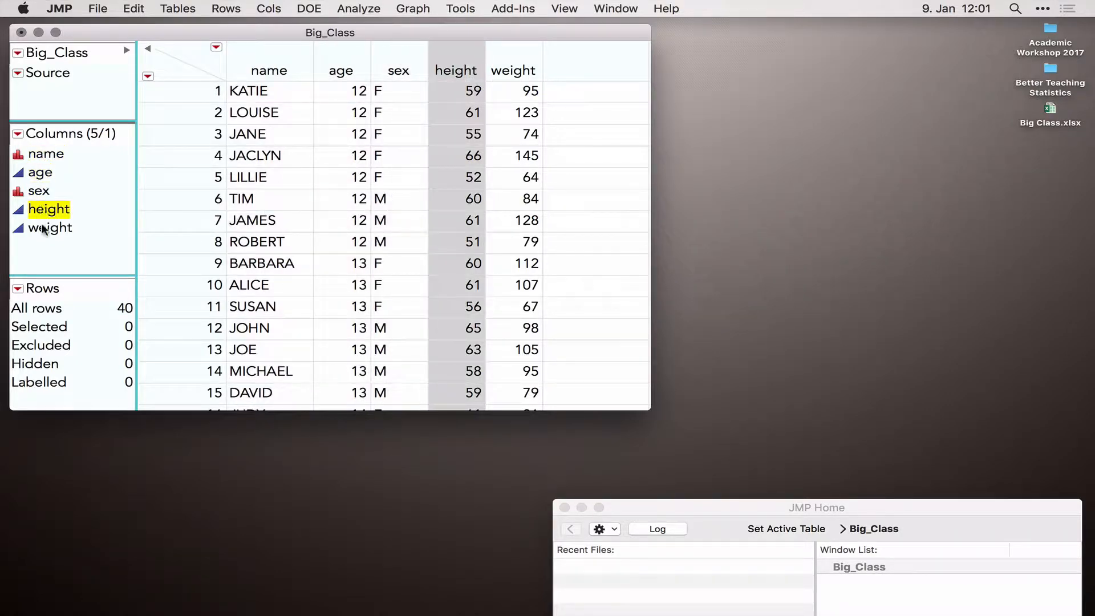
pyautogui.click(43, 229)
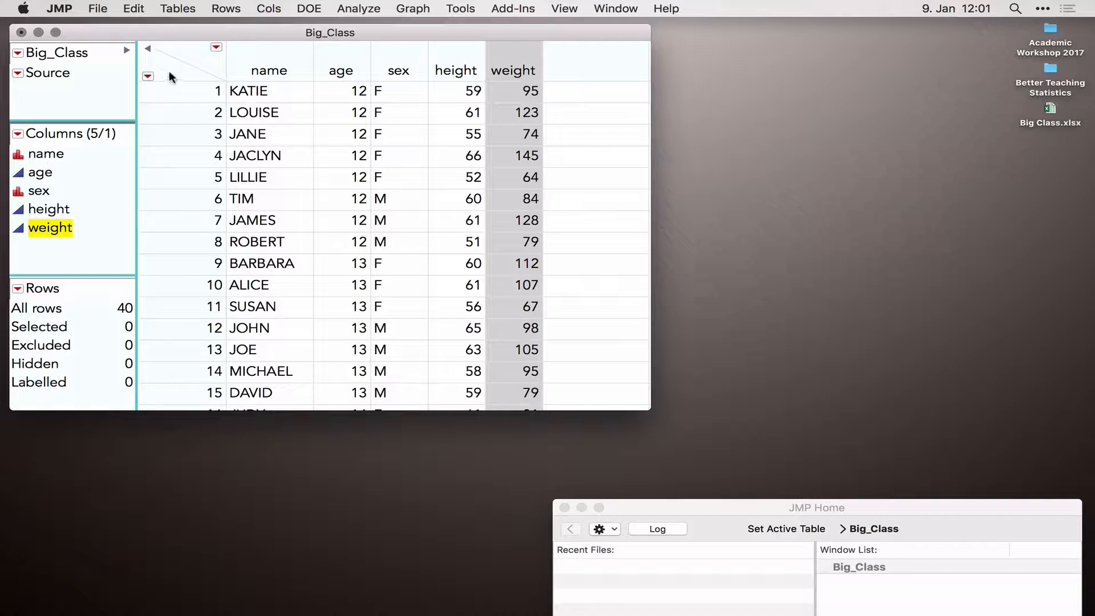
pyautogui.click(210, 57)
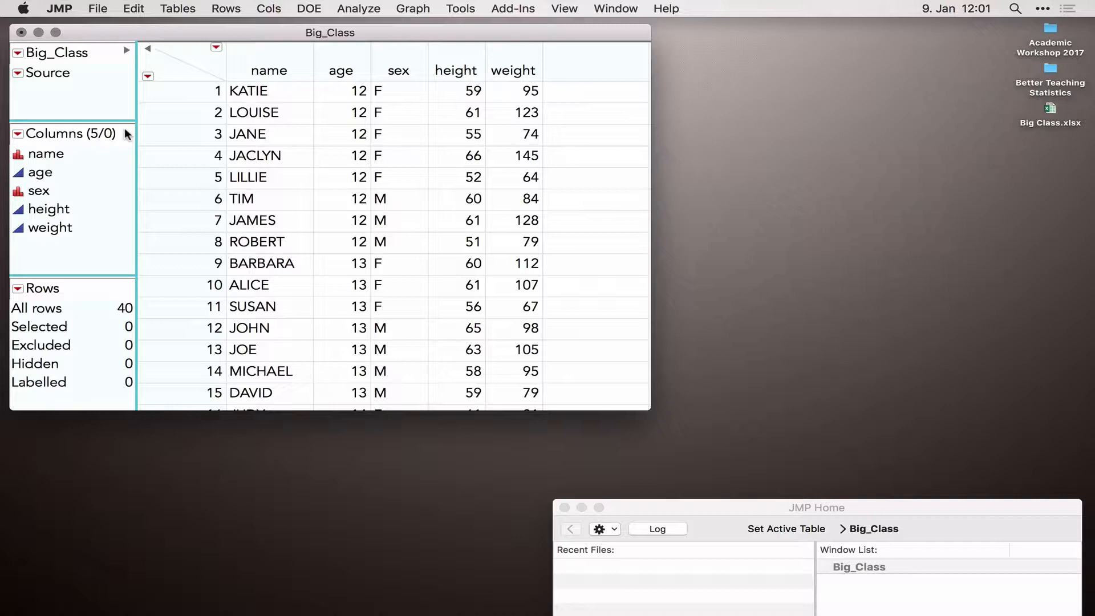
# - Check which modeling types are available for the name column, leaving it as Nominal
pyautogui.moveTo(127, 132)
pyautogui.mouseDown()
pyautogui.moveTo(37, 129)
pyautogui.moveTo(12, 162)
pyautogui.moveTo(16, 254)
pyautogui.moveTo(33, 230)
pyautogui.moveTo(33, 174)
pyautogui.moveTo(18, 133)
pyautogui.mouseUp()
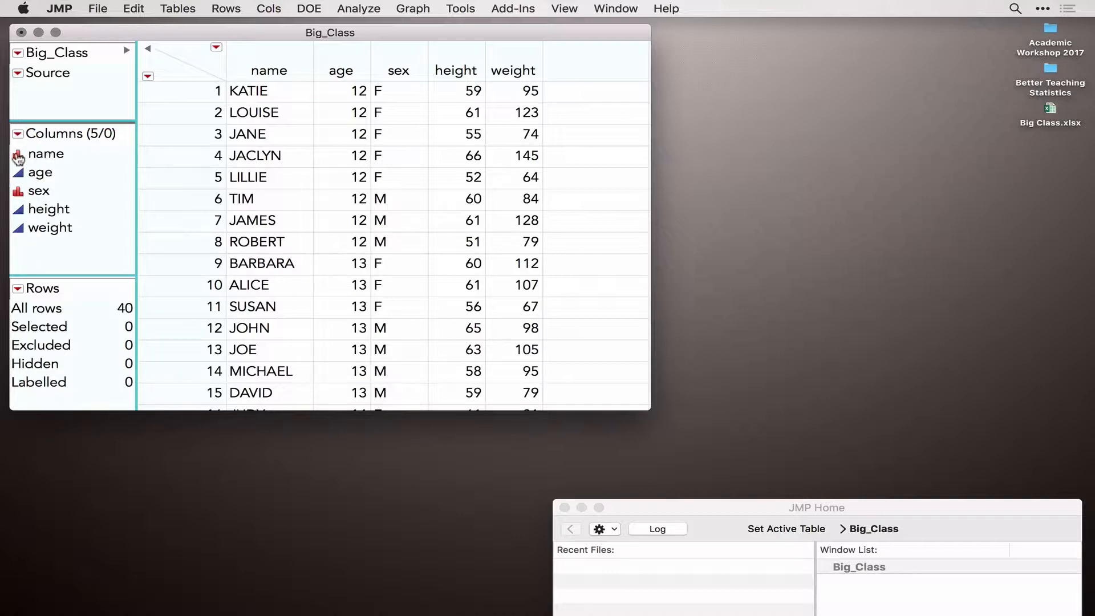
pyautogui.click(18, 158)
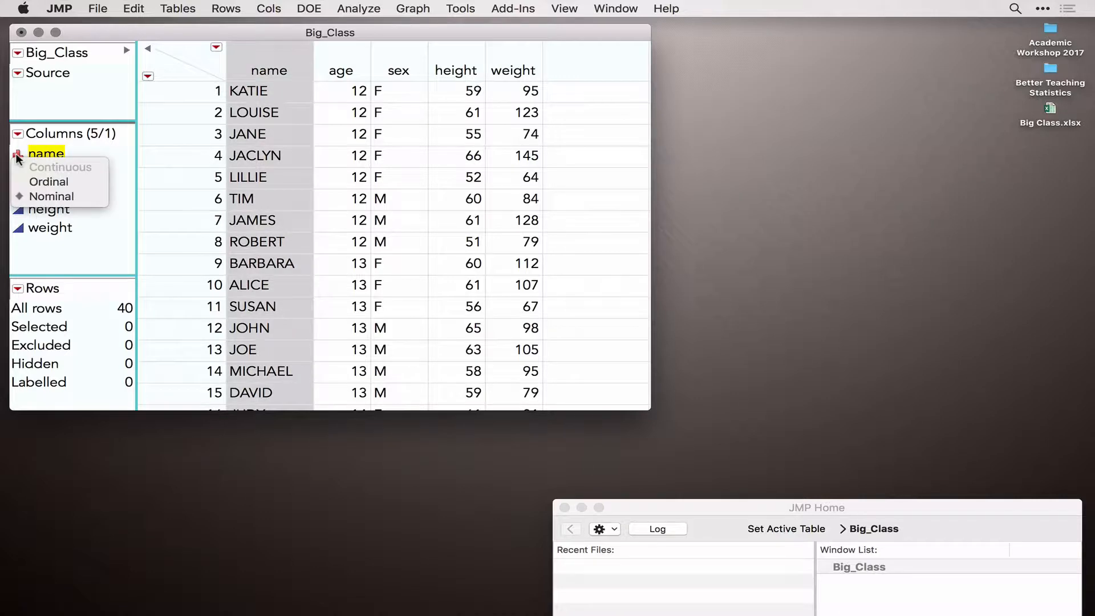
pyautogui.click(81, 149)
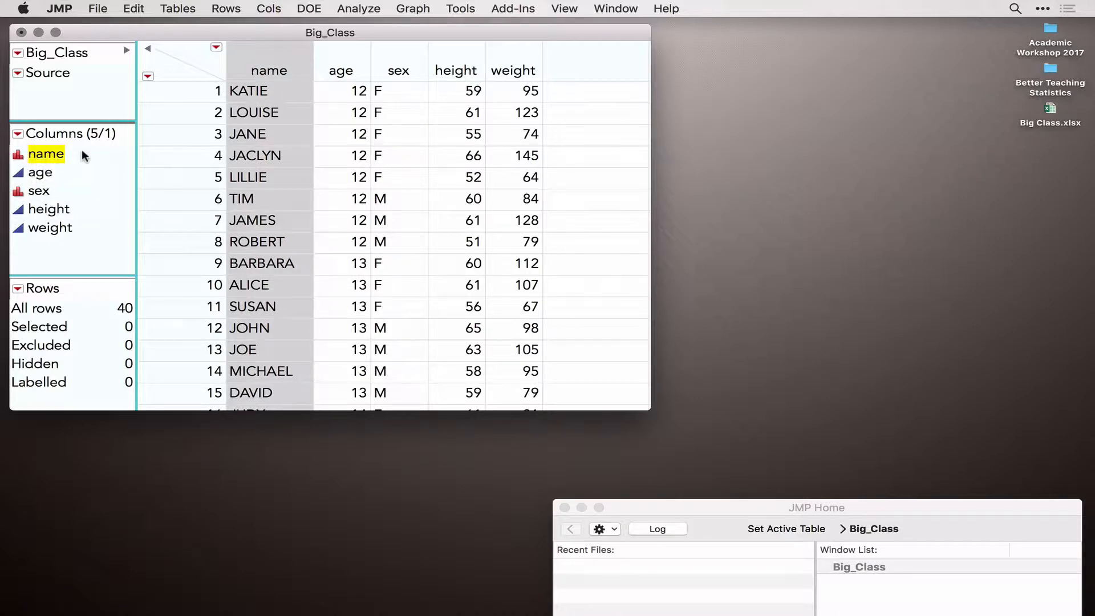
# - Set the modeling type of the age column to Ordinal
pyautogui.click(32, 175)
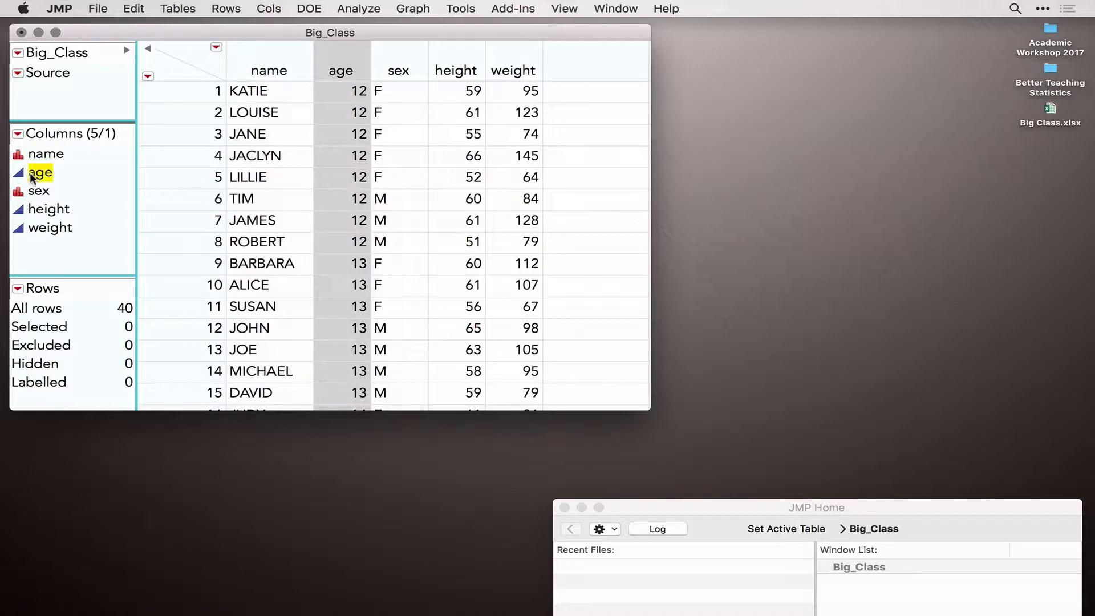
pyautogui.click(19, 173)
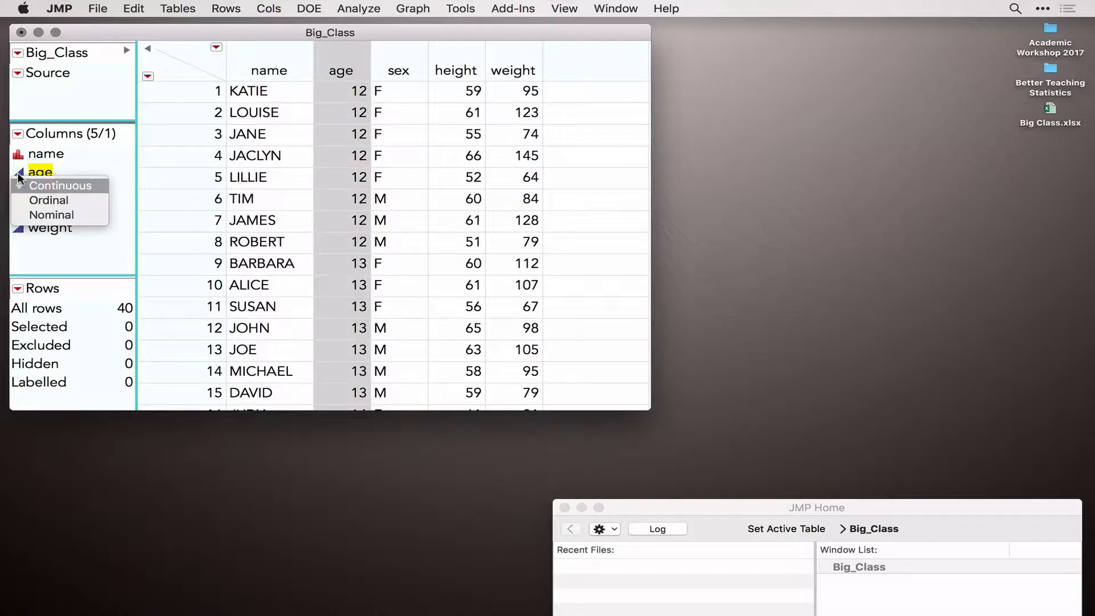
pyautogui.click(42, 201)
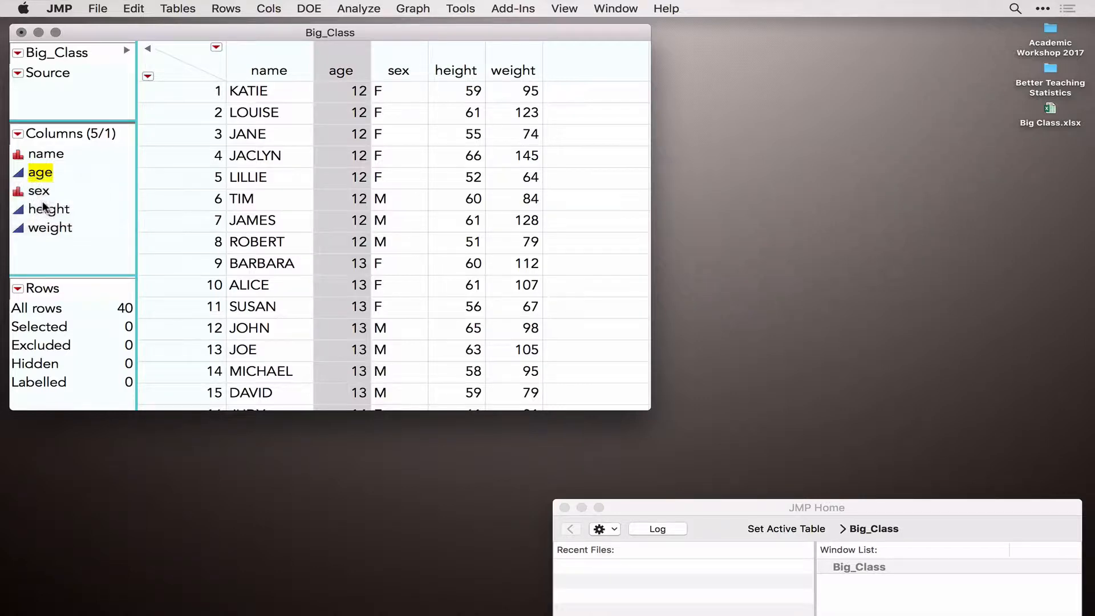
# - Examine the age column's information and available column properties, cancel without changes and clear the column selection
pyautogui.rightClick(40, 180)
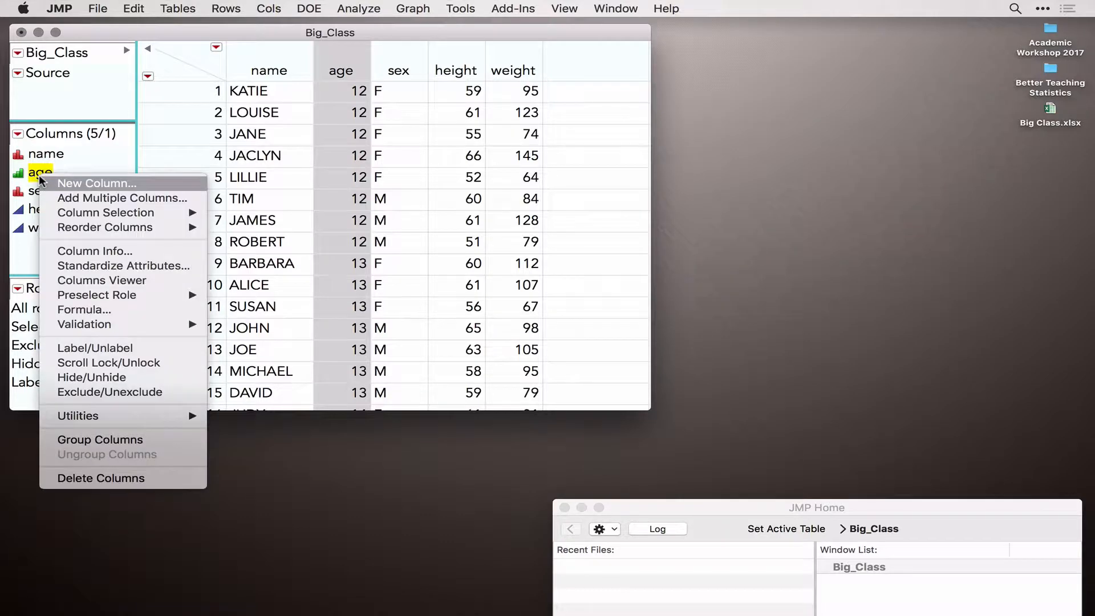
pyautogui.click(89, 248)
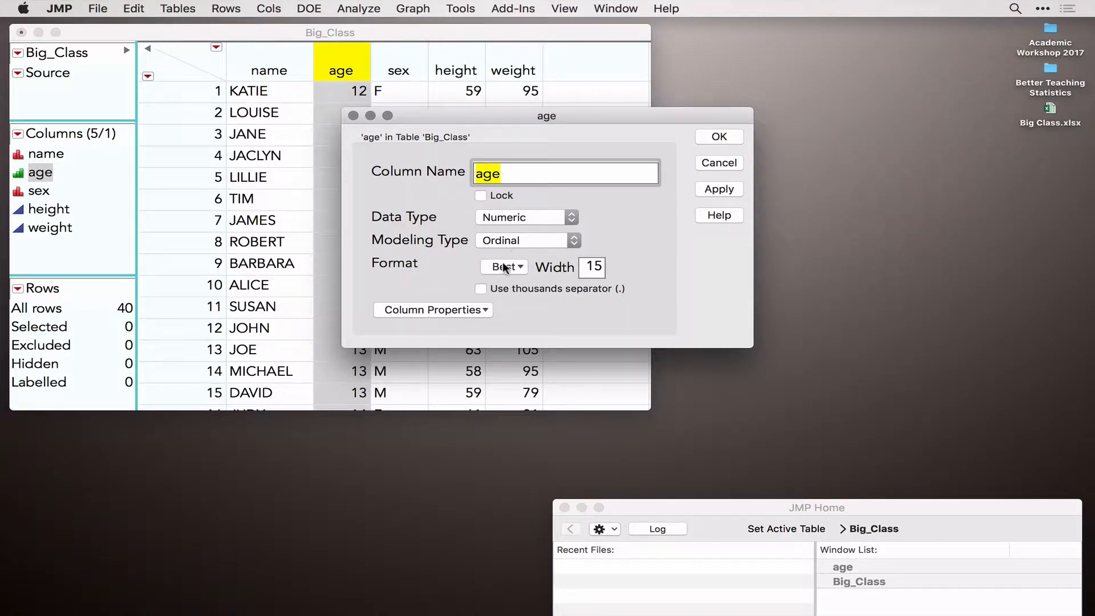
pyautogui.click(462, 308)
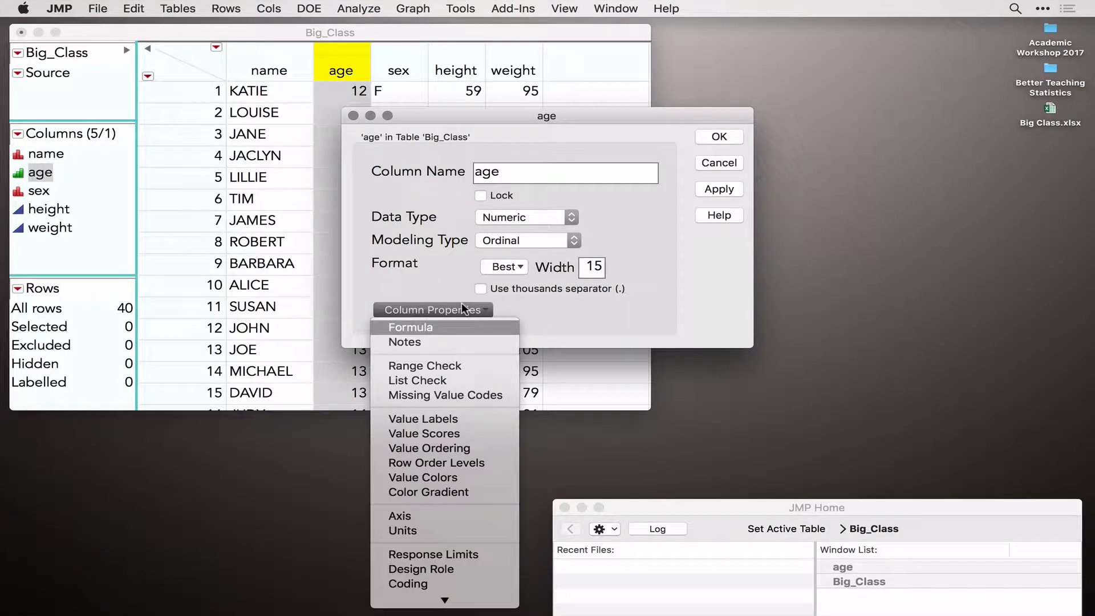
pyautogui.click(711, 159)
pyautogui.click(710, 159)
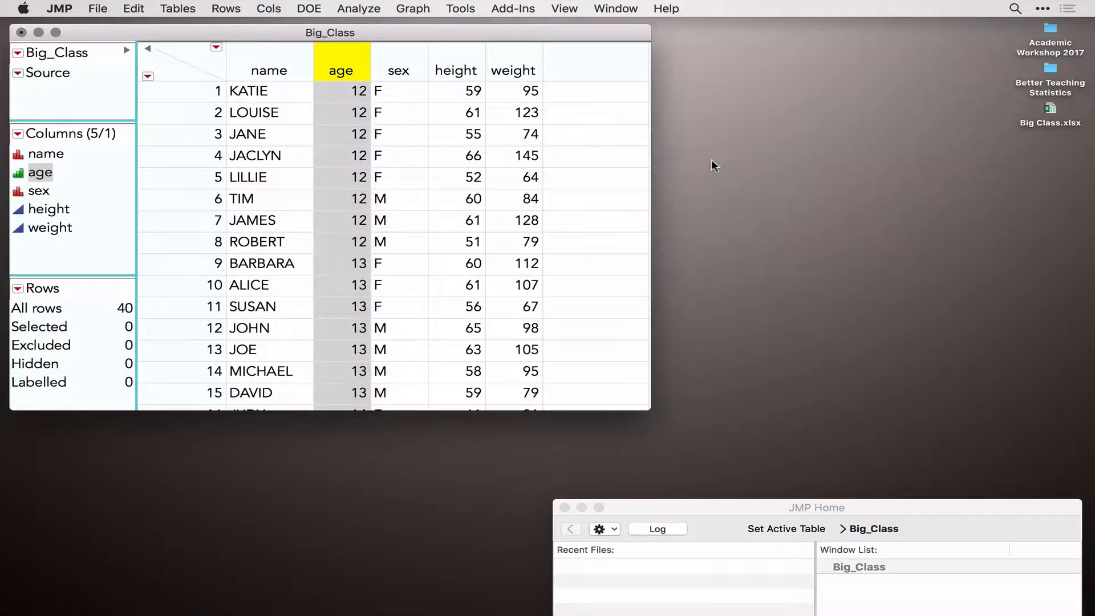
pyautogui.click(187, 46)
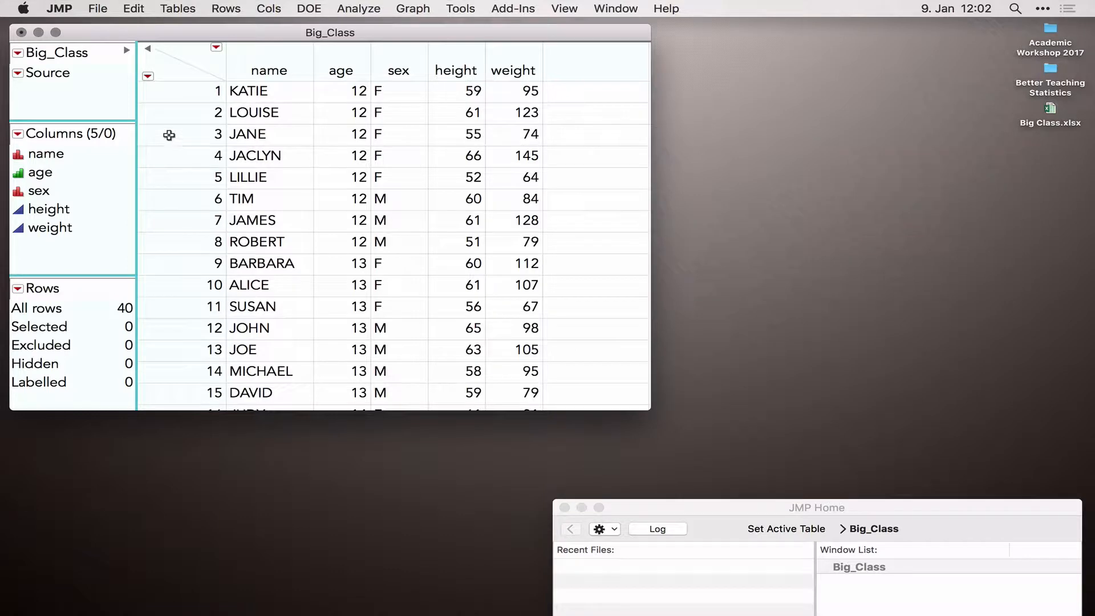
# - Select rows 3 to 10 of the data table, then exclude and hide them
pyautogui.moveTo(169, 135)
pyautogui.mouseDown()
pyautogui.moveTo(182, 284)
pyautogui.moveTo(24, 290)
pyautogui.moveTo(157, 378)
pyautogui.moveTo(99, 280)
pyautogui.mouseUp()
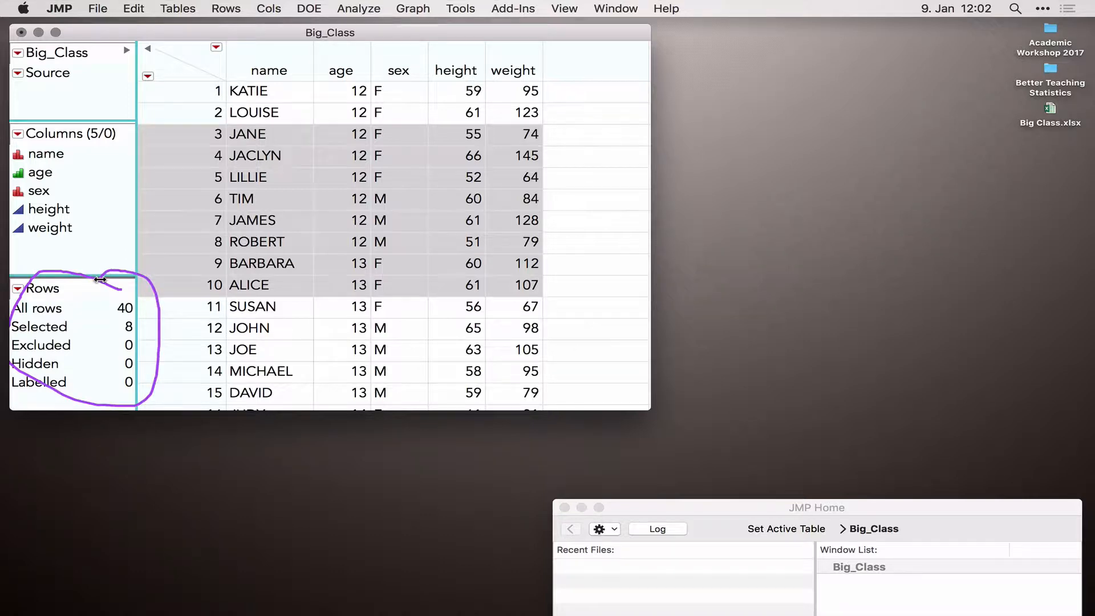
pyautogui.click(148, 76)
pyautogui.click(173, 101)
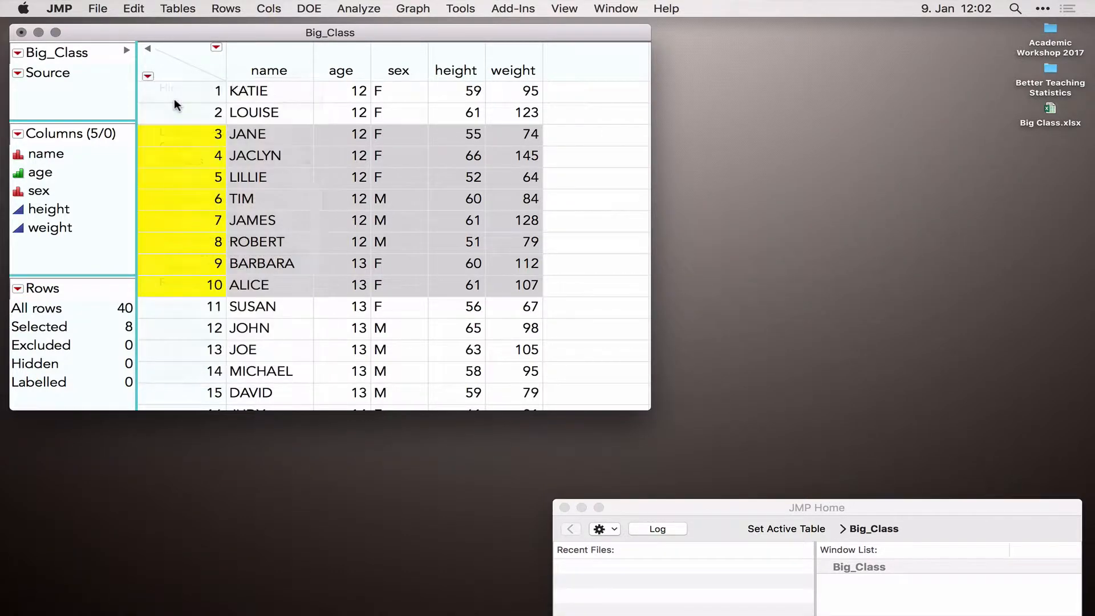
pyautogui.click(148, 78)
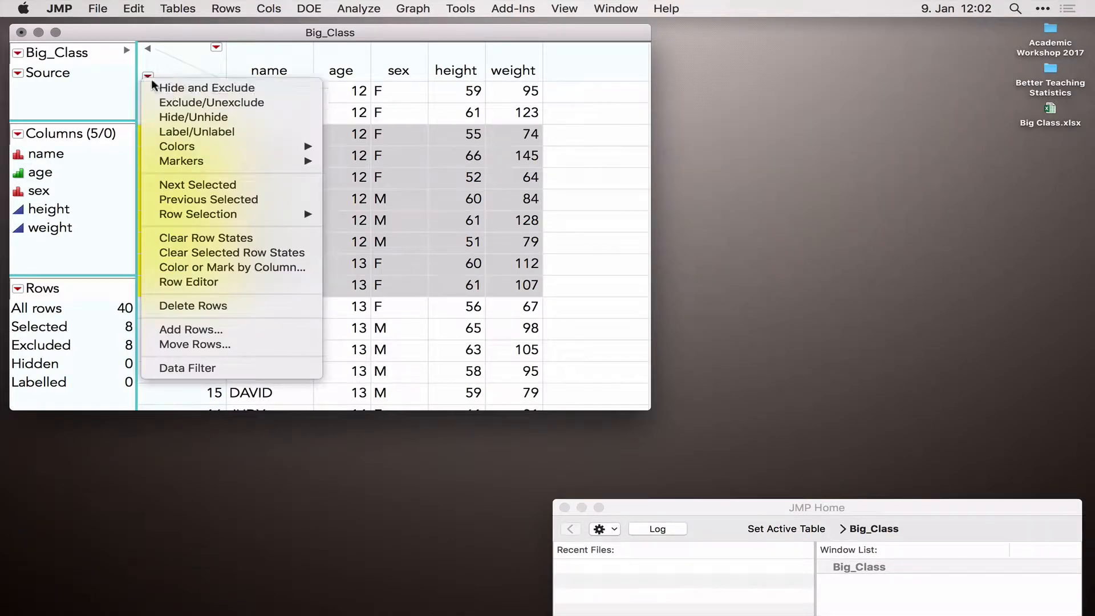
pyautogui.click(167, 118)
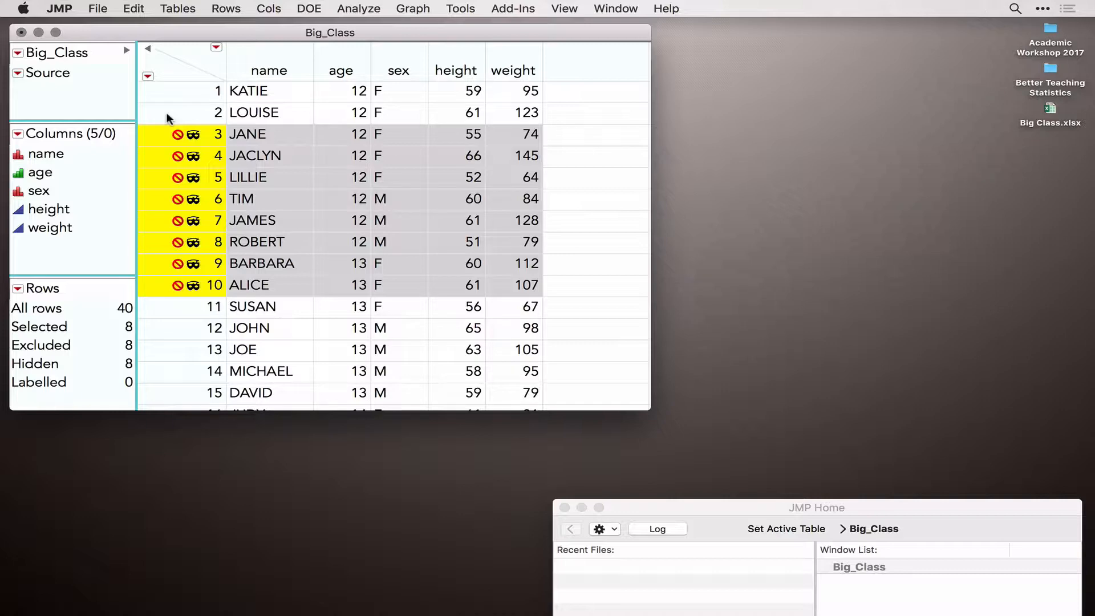
# - Unhide and unexclude rows 3 to 10 and clear the row selection
pyautogui.click(147, 76)
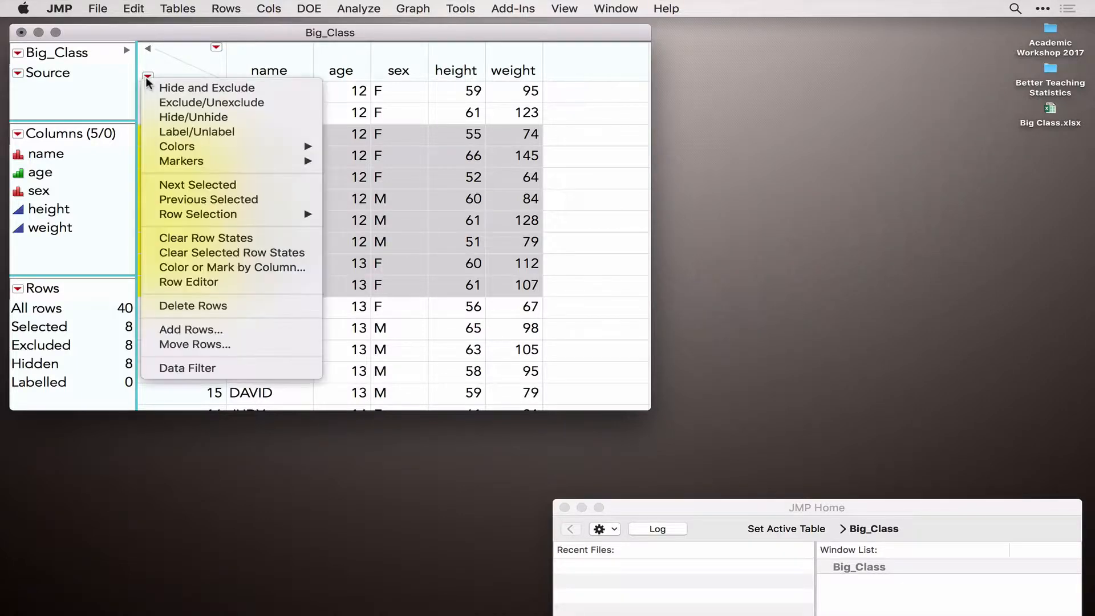
pyautogui.click(172, 91)
pyautogui.click(173, 73)
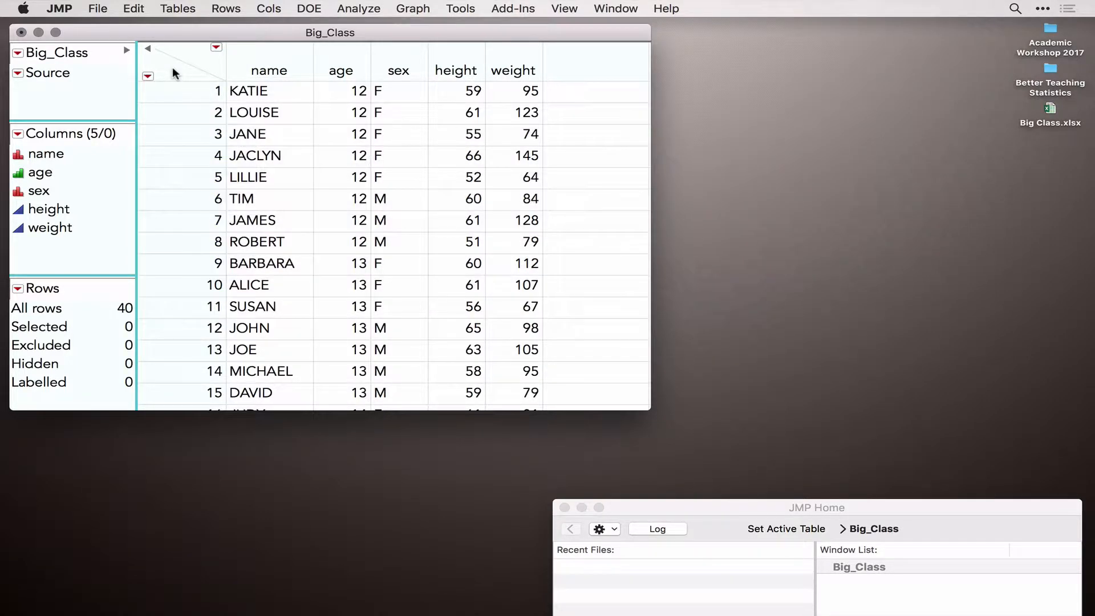
# - Close the Big_Class table without saving and open the Big Class sample table from the Sample Data Index's Examples for Teaching
pyautogui.click(21, 32)
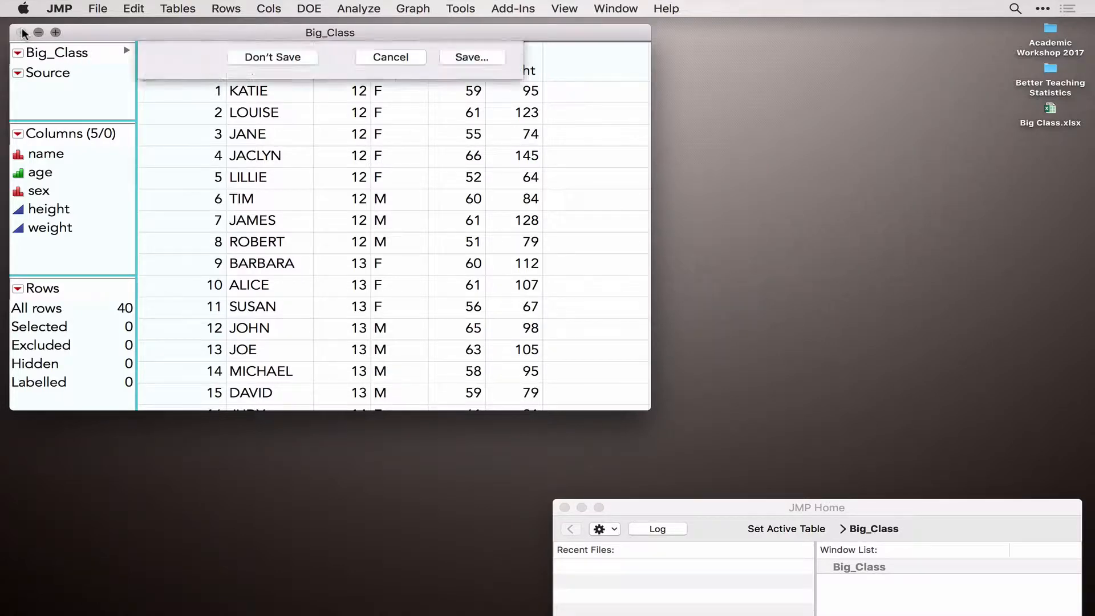
pyautogui.press('super+w')
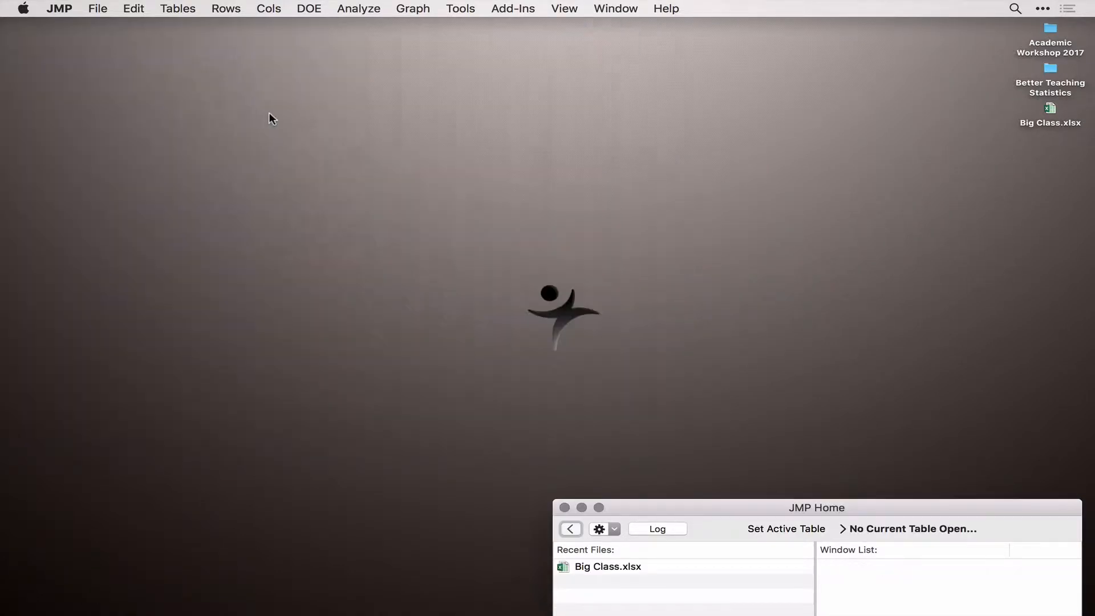
pyautogui.click(665, 9)
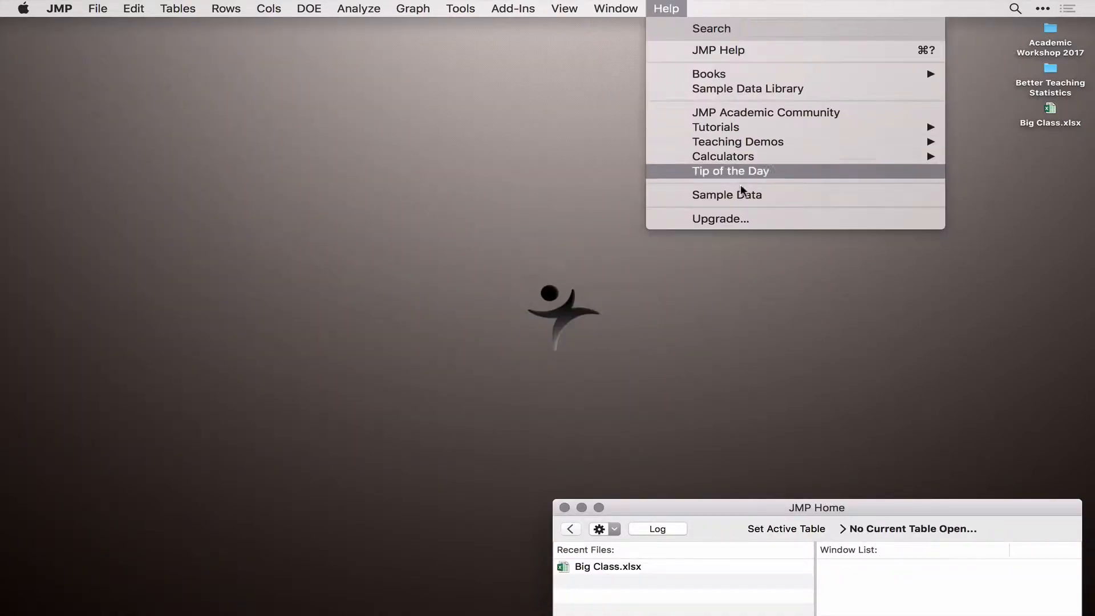
pyautogui.click(740, 200)
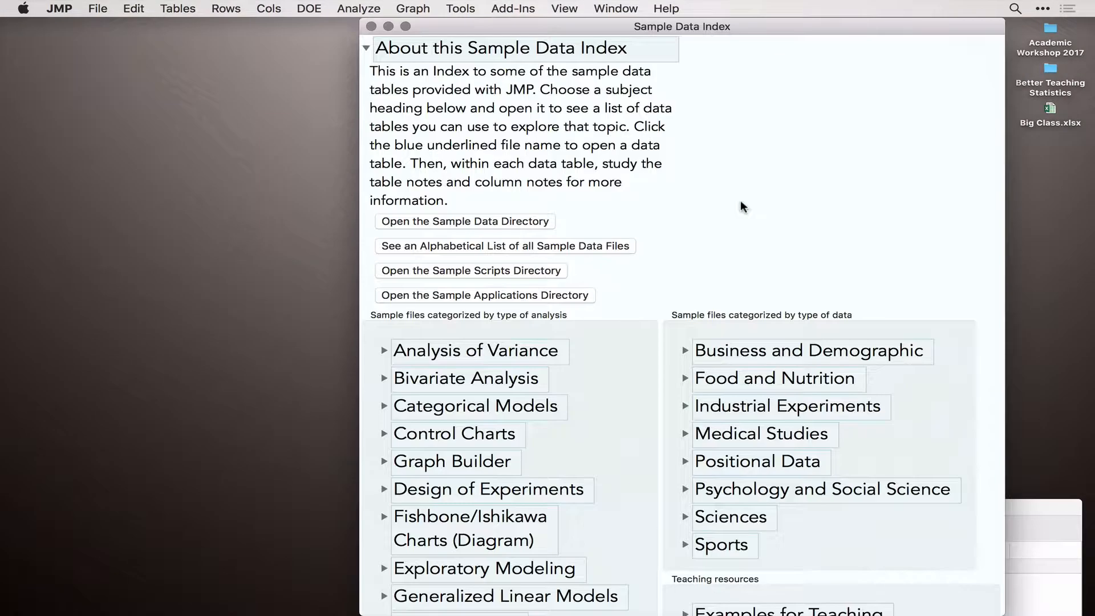
pyautogui.scroll(-5, 740, 200)
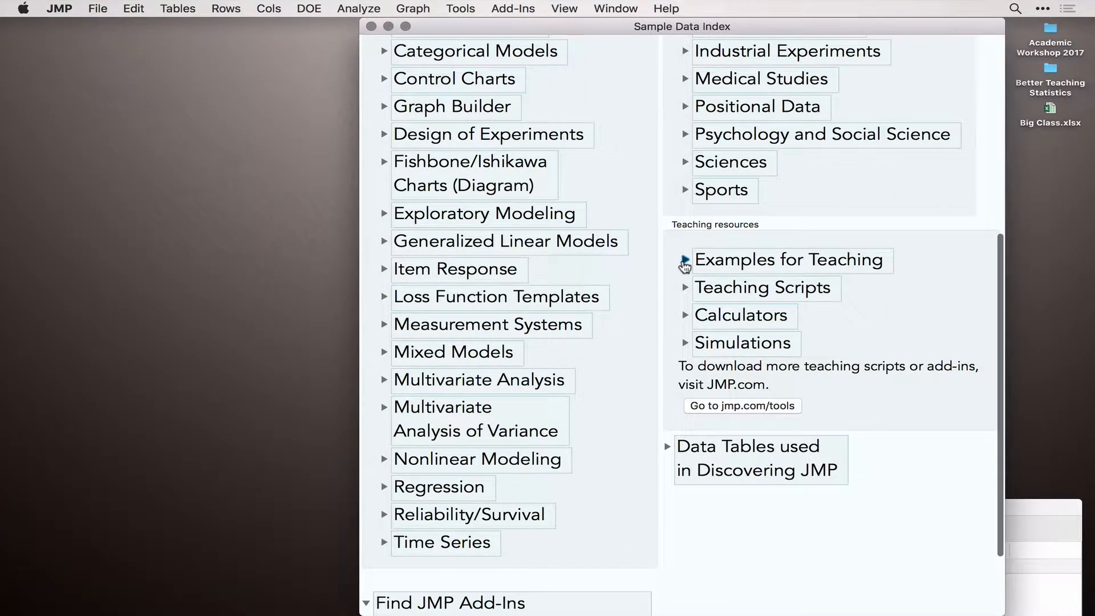
pyautogui.click(682, 258)
pyautogui.click(686, 353)
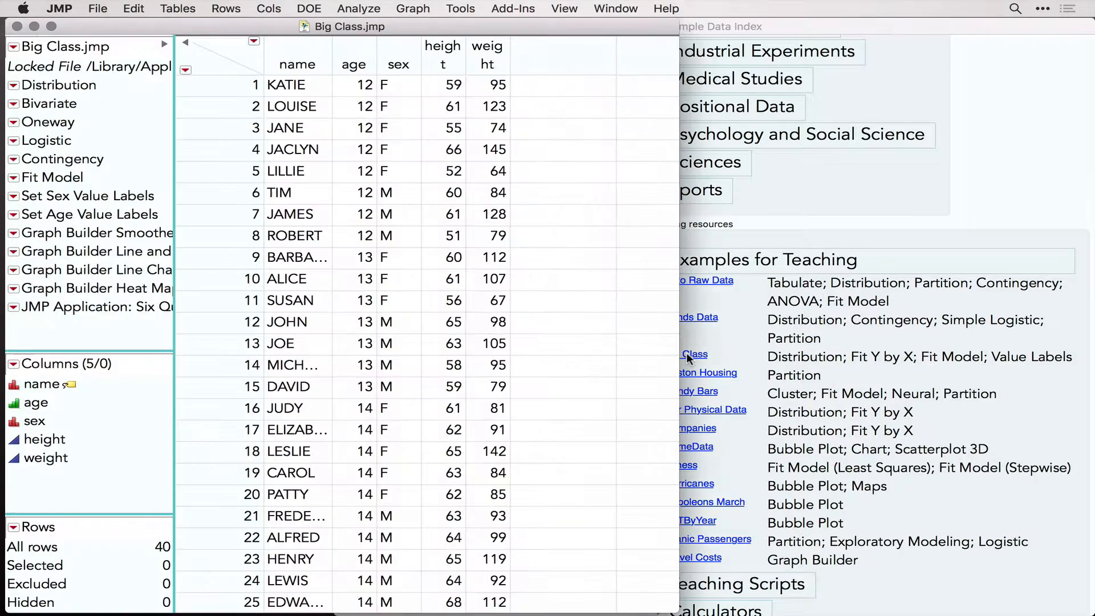
# - Close the Sample Data Index and widen the Big Class.jmp side panes so the full script names fit
pyautogui.click(792, 178)
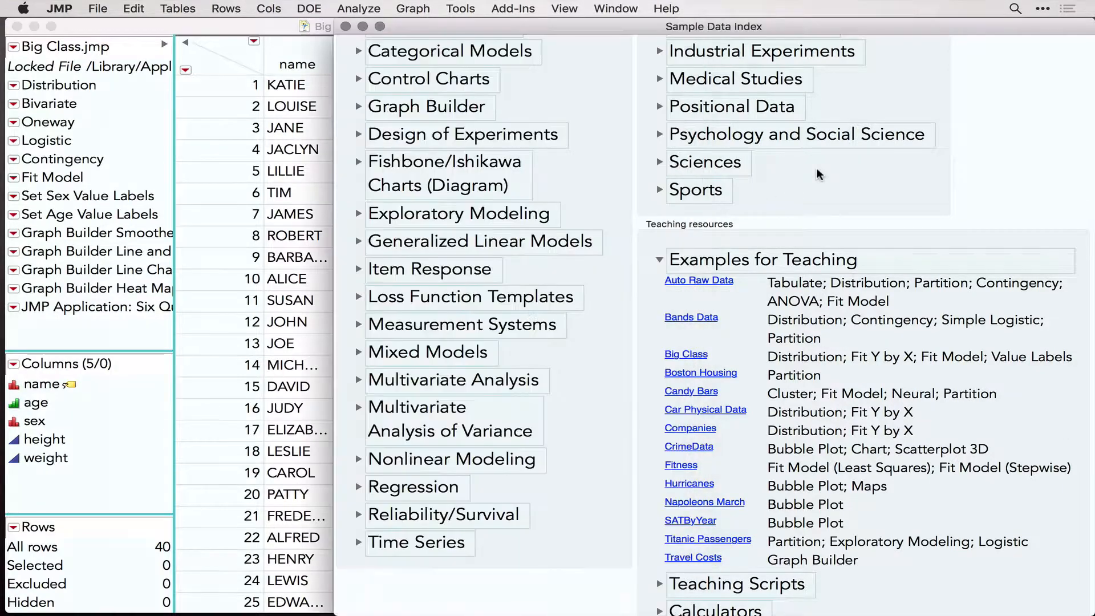
pyautogui.click(346, 25)
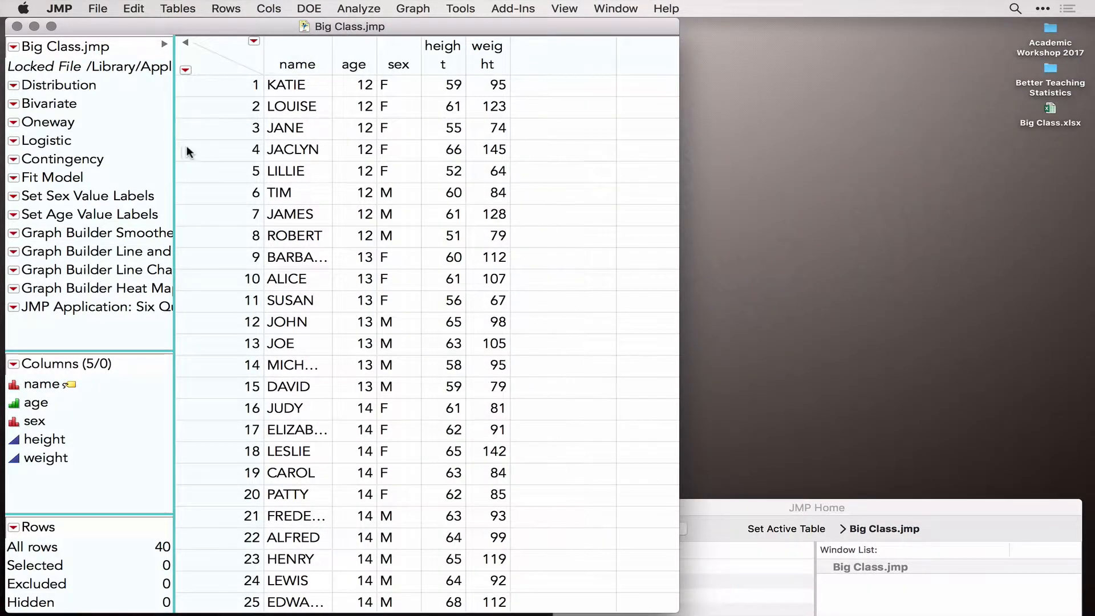
pyautogui.moveTo(174, 150); pyautogui.dragTo(259, 150)
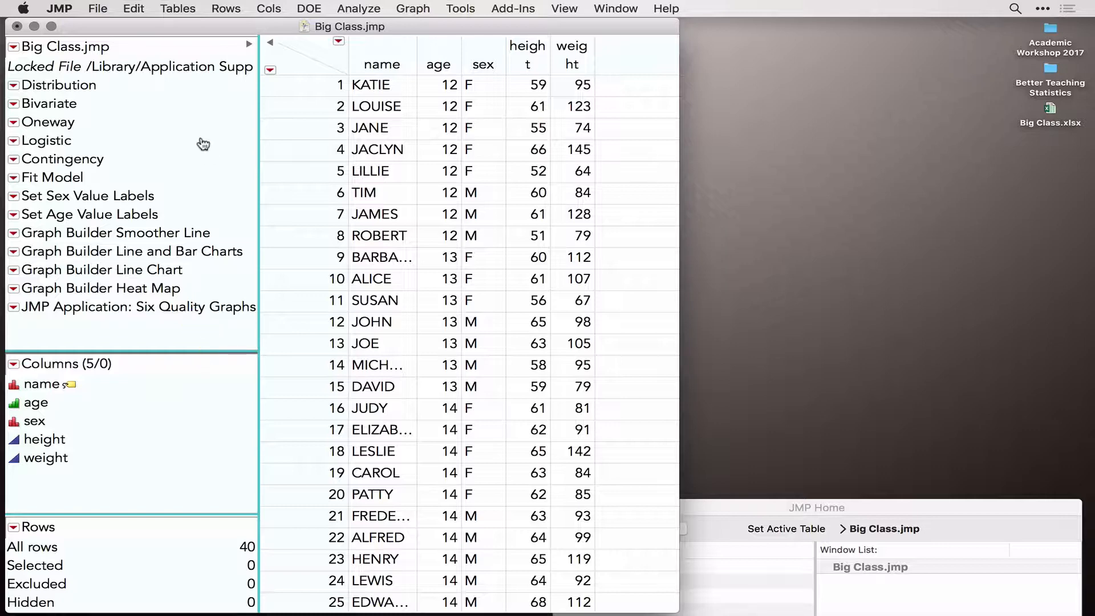
# - Run a Distribution analysis on Big Class.jmp with age and weight as the Y columns
pyautogui.click(95, 9)
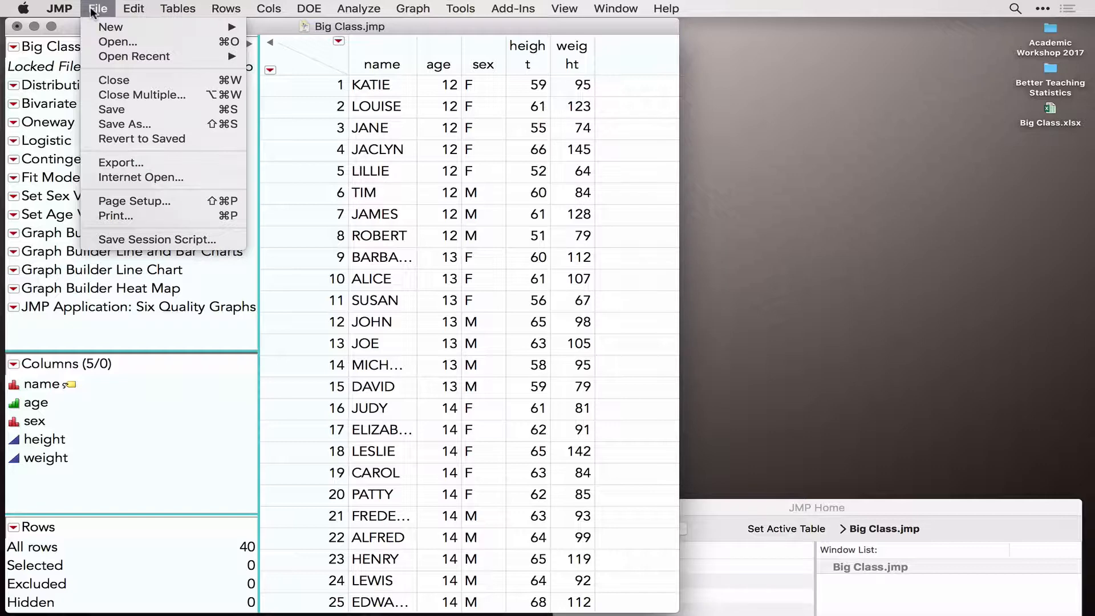
pyautogui.moveTo(177, 9)
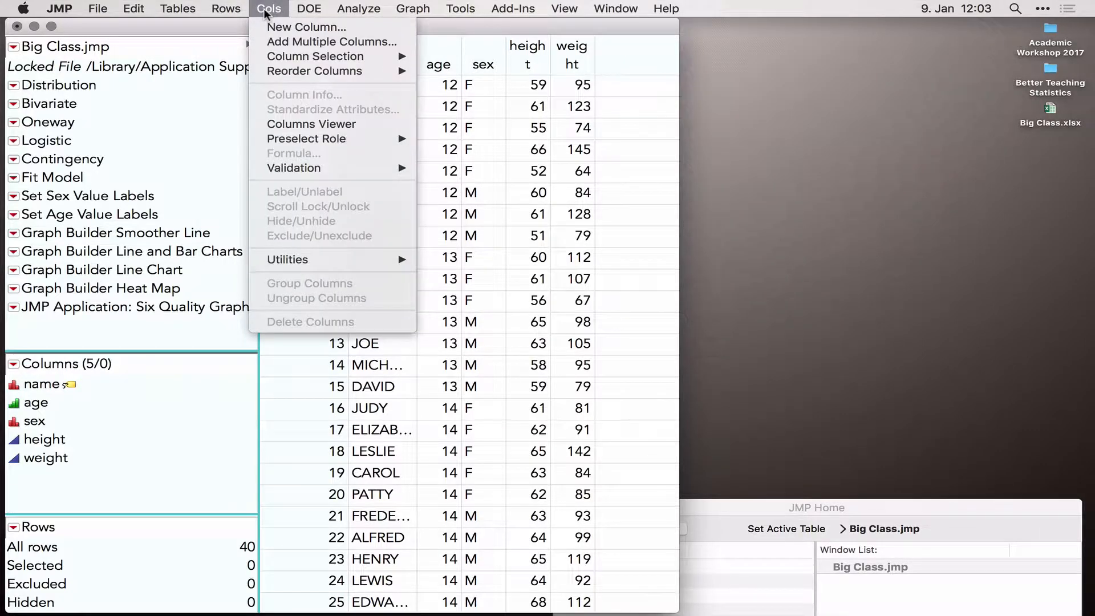
pyautogui.moveTo(312, 9)
pyautogui.moveTo(356, 10)
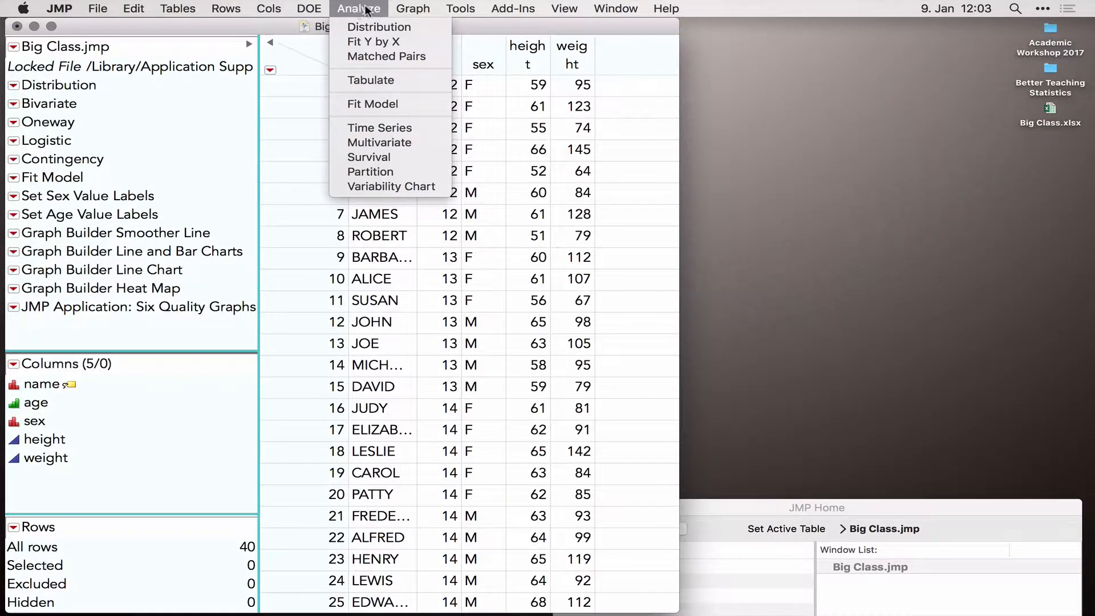
pyautogui.moveTo(419, 11)
pyautogui.click(359, 27)
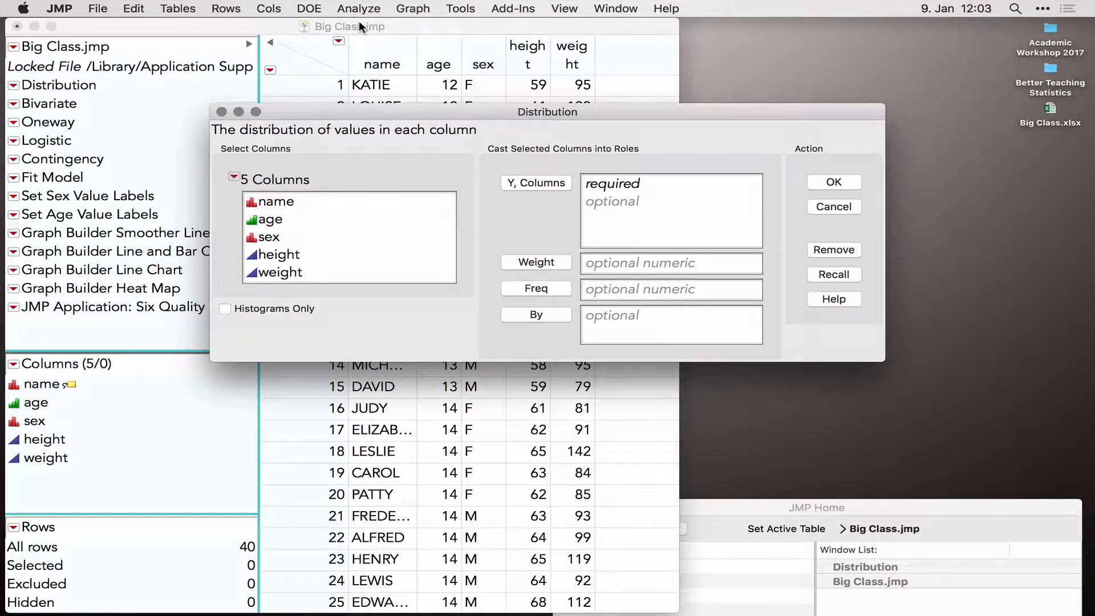
pyautogui.click(272, 222)
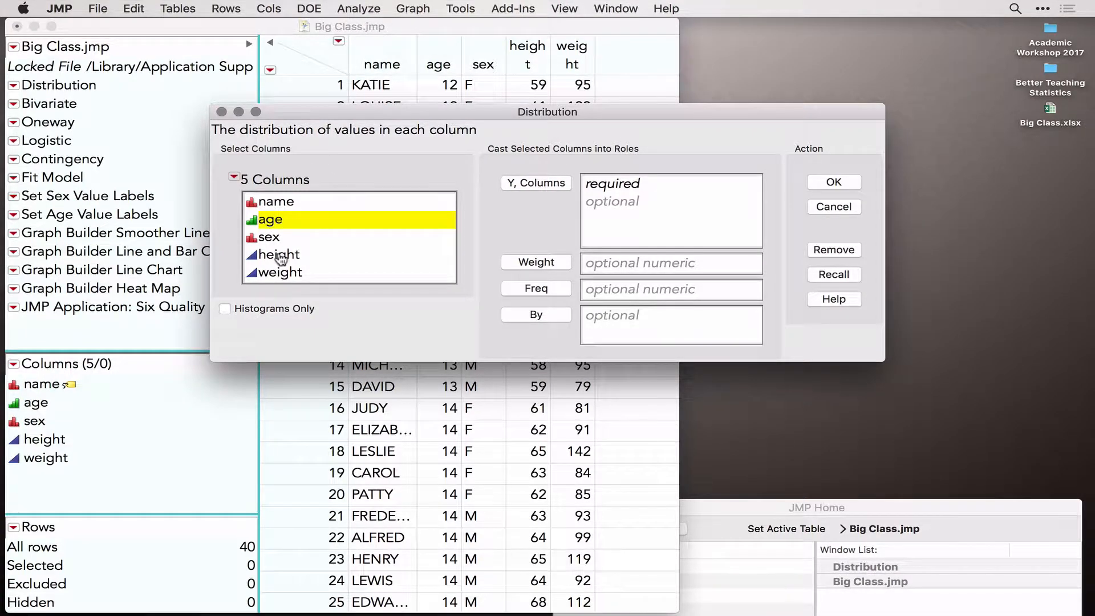
pyautogui.keyDown('super'); pyautogui.click(279, 272); pyautogui.keyUp('super')
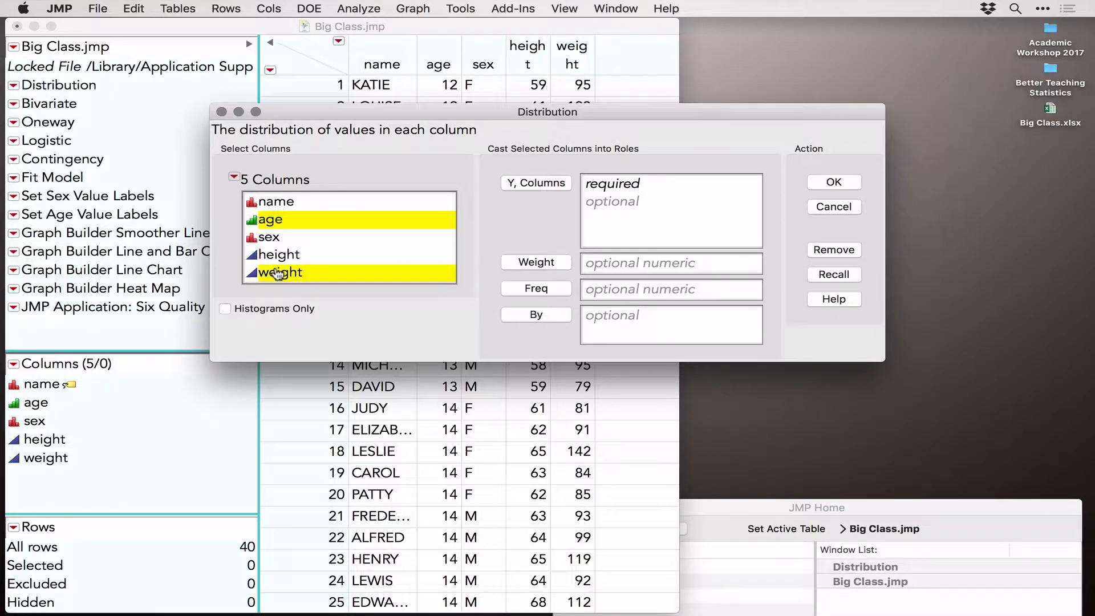
pyautogui.click(531, 183)
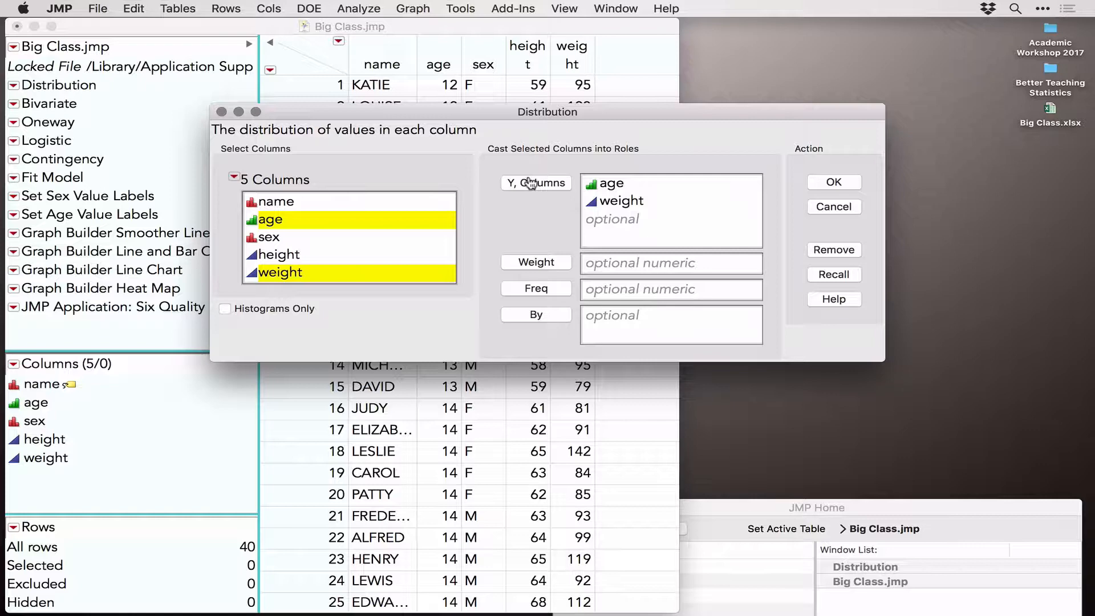
pyautogui.click(834, 182)
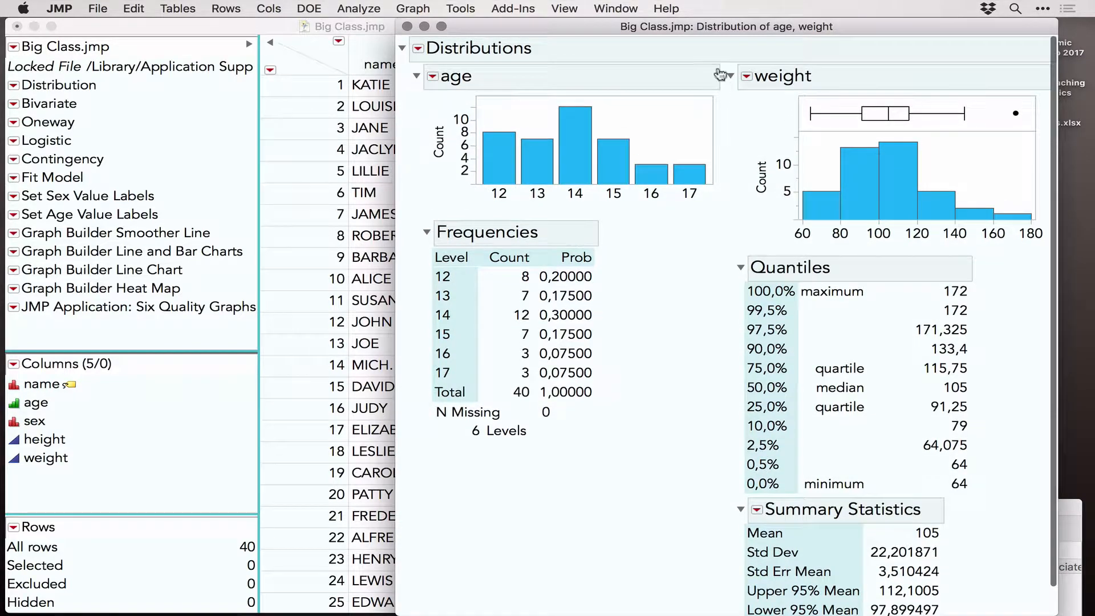
# - Examine the age and weight charts and statistics in the distribution report, and collapse the Quantiles section for weight
pyautogui.moveTo(695, 26); pyautogui.dragTo(704, 28)
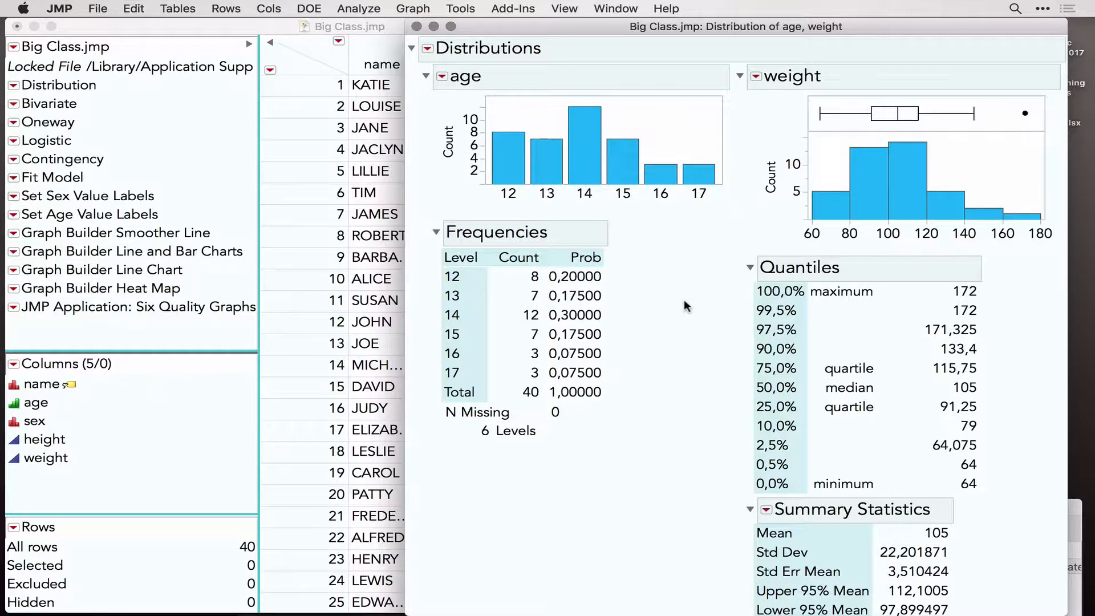
pyautogui.moveTo(683, 299)
pyautogui.mouseDown()
pyautogui.moveTo(640, 216)
pyautogui.moveTo(666, 232)
pyautogui.mouseUp()
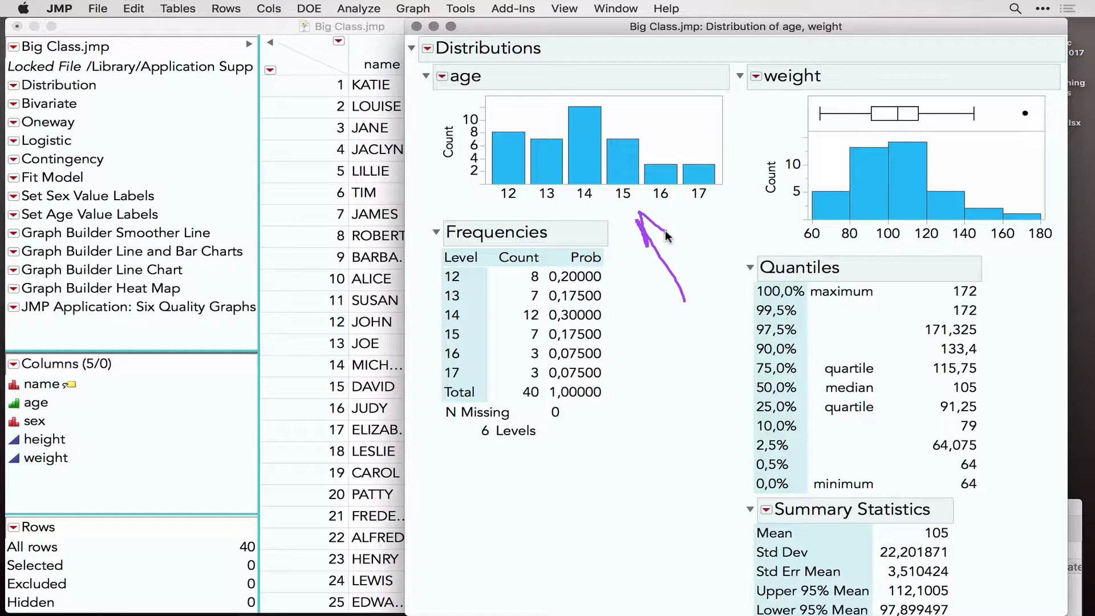
pyautogui.moveTo(618, 221); pyautogui.dragTo(625, 442)
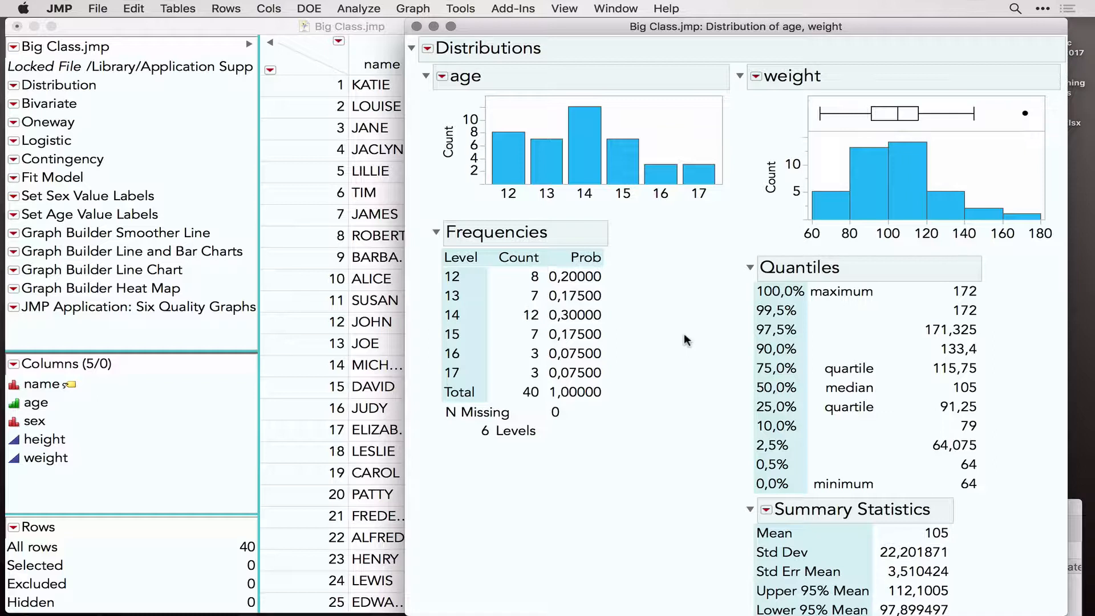
pyautogui.moveTo(684, 334)
pyautogui.mouseDown()
pyautogui.moveTo(686, 275)
pyautogui.moveTo(751, 194)
pyautogui.moveTo(743, 223)
pyautogui.mouseUp()
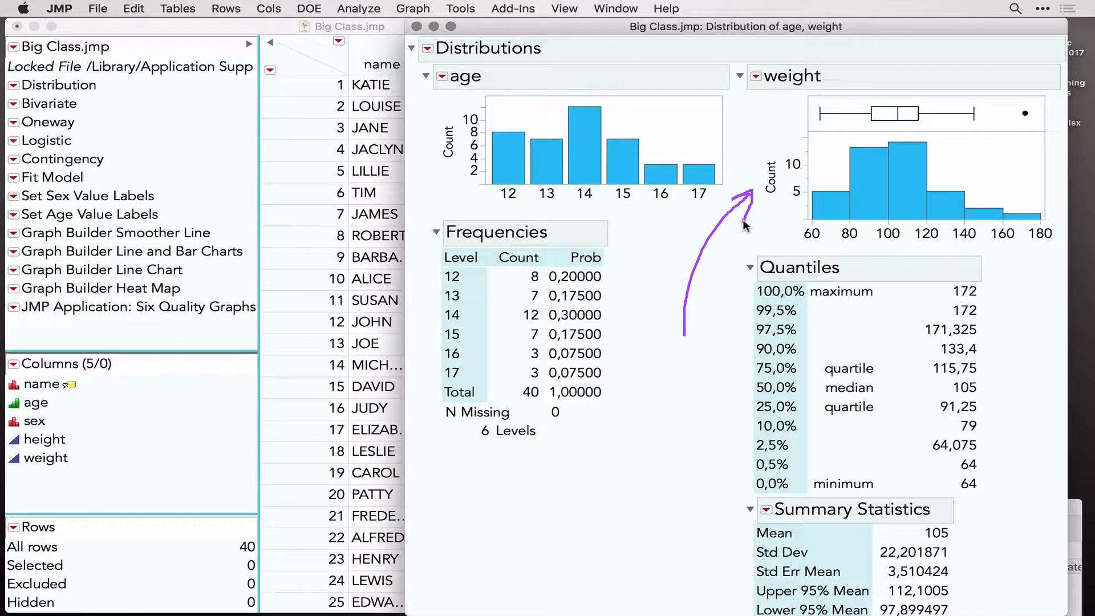
pyautogui.click(750, 268)
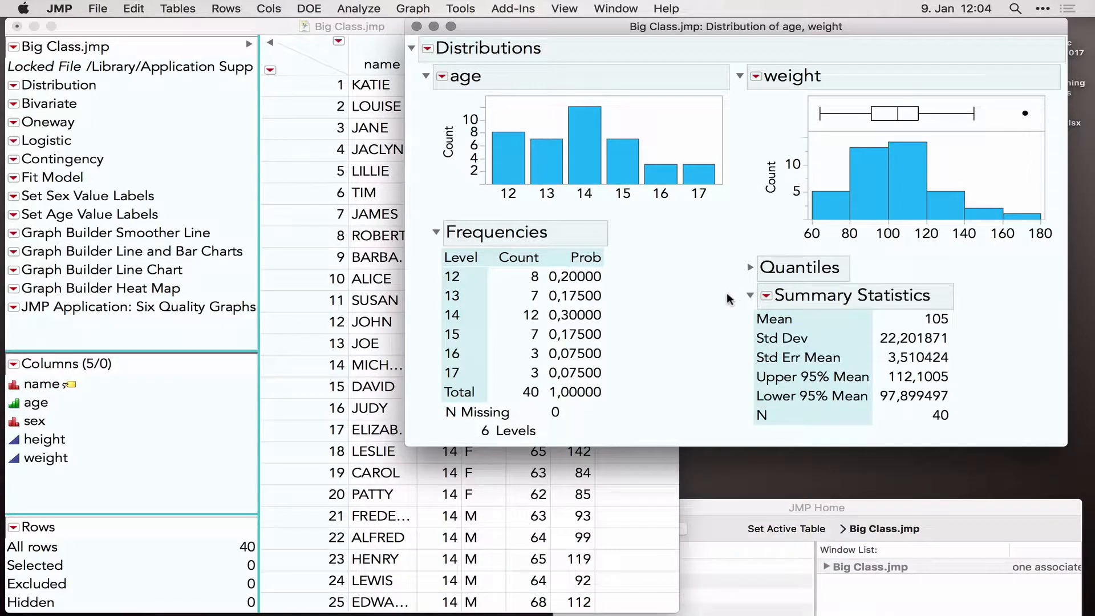
pyautogui.moveTo(726, 294); pyautogui.dragTo(723, 429)
# - Add a mosaic plot to the age distribution and check its remaining analysis options
pyautogui.click(443, 80)
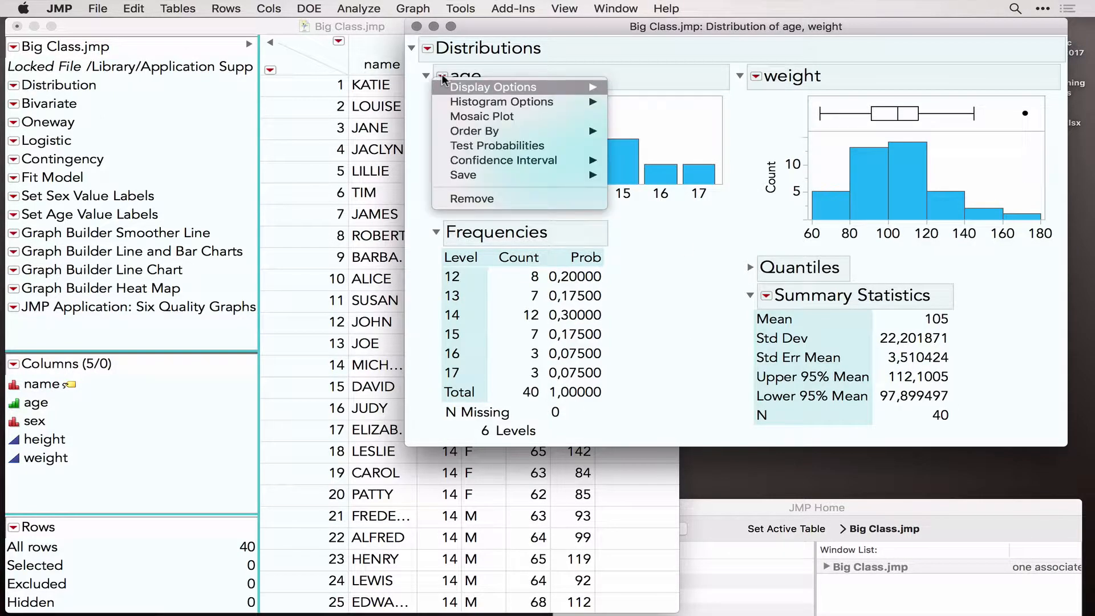
pyautogui.click(484, 120)
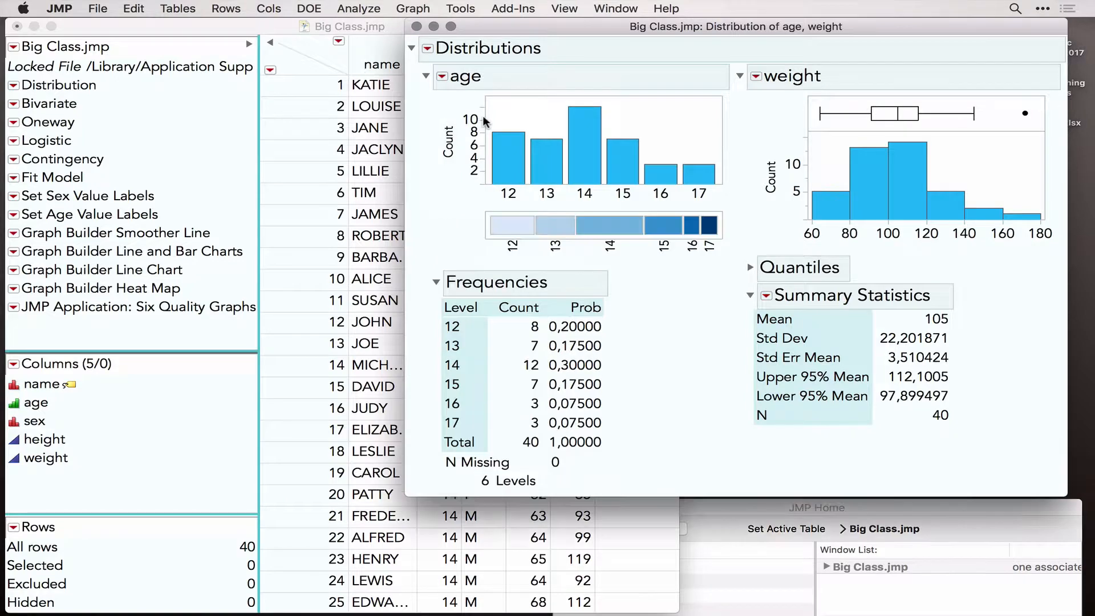
pyautogui.click(442, 77)
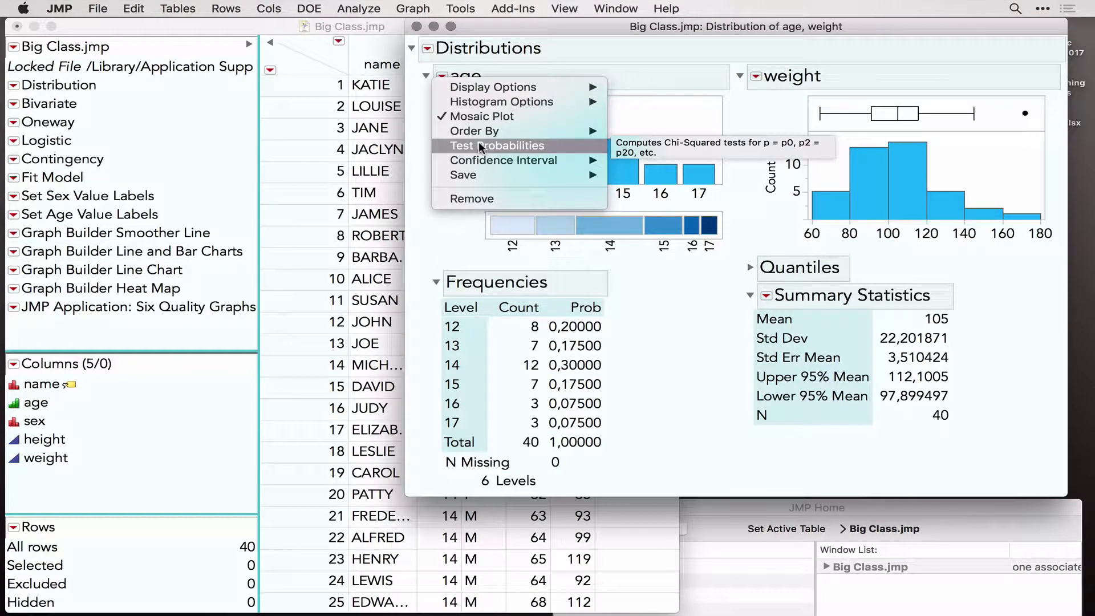
pyautogui.click(756, 77)
# - Add a normal quantile plot to the weight distribution and check its remaining analysis options without choosing another
pyautogui.click(756, 77)
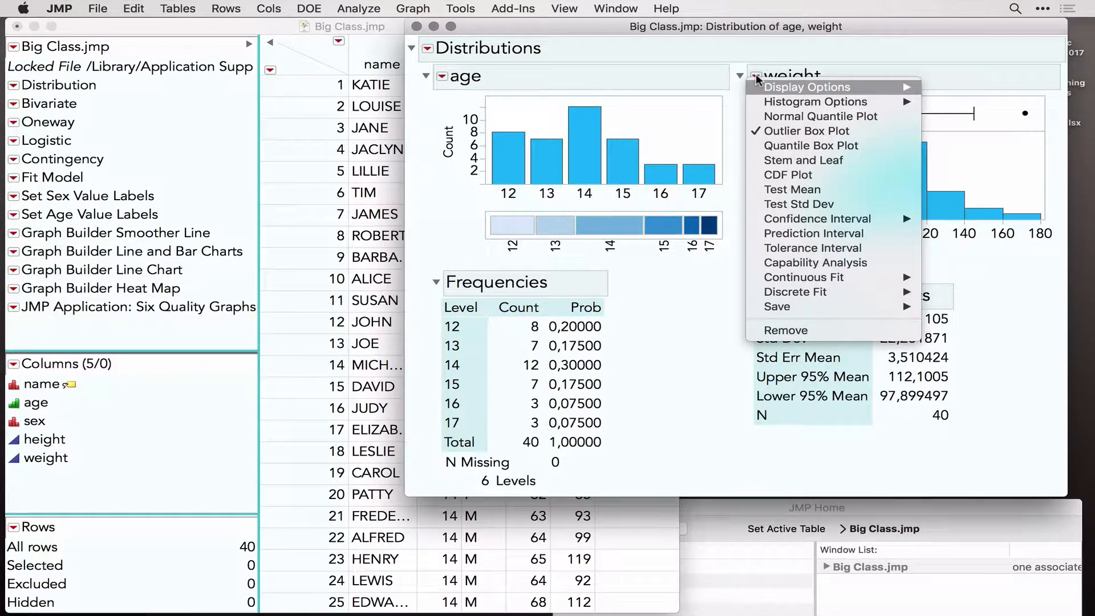
pyautogui.click(781, 117)
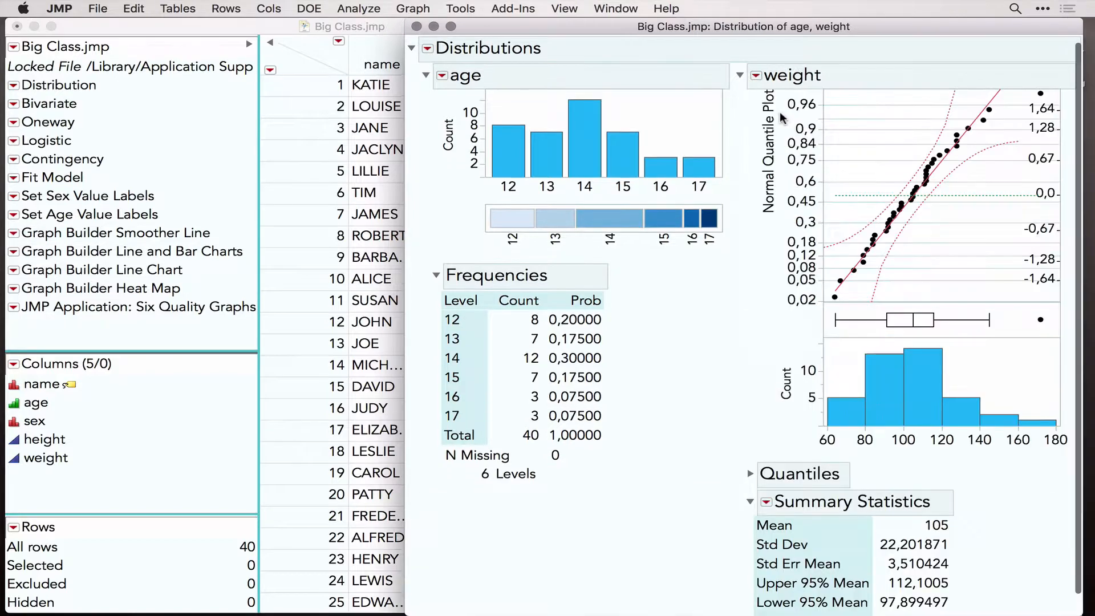
pyautogui.click(755, 78)
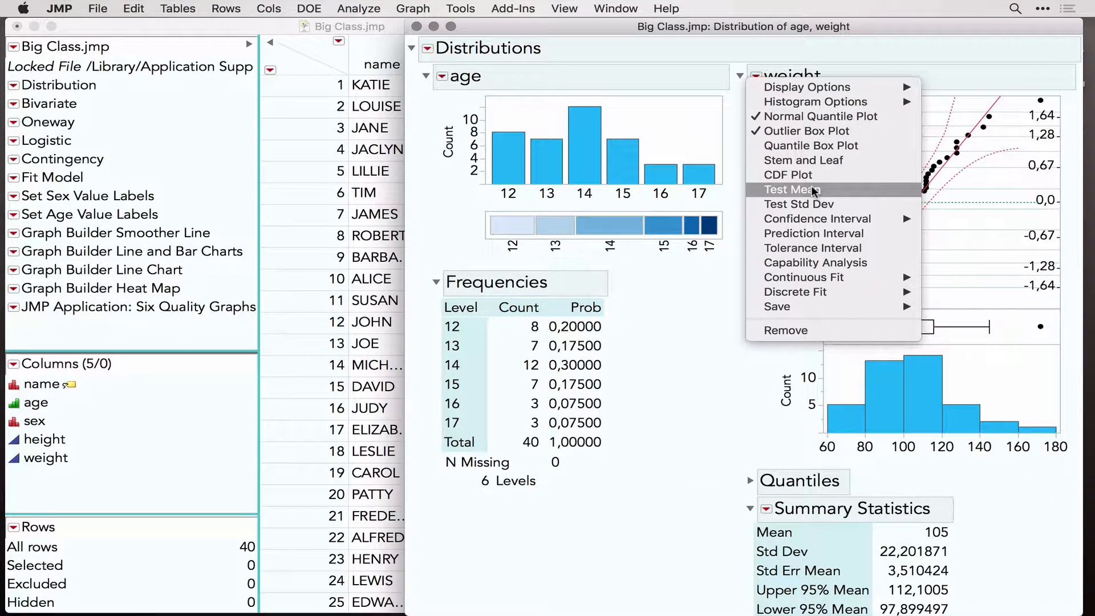
pyautogui.click(688, 344)
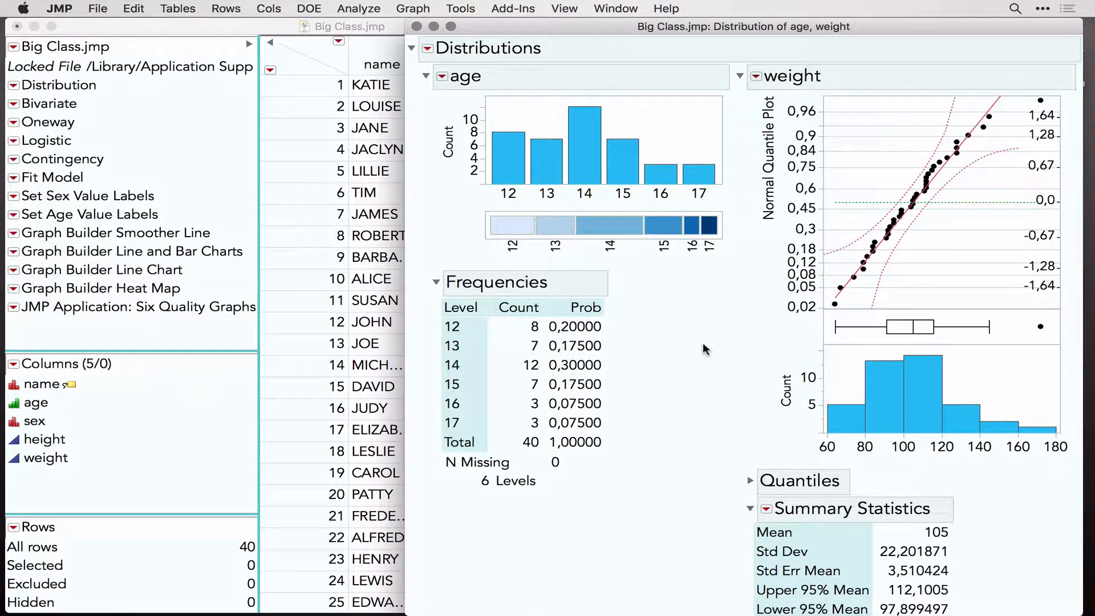
# - Select the highest weight values in the weight distribution to highlight the matching students in the age charts and data table
pyautogui.moveTo(1049, 405); pyautogui.dragTo(926, 430)
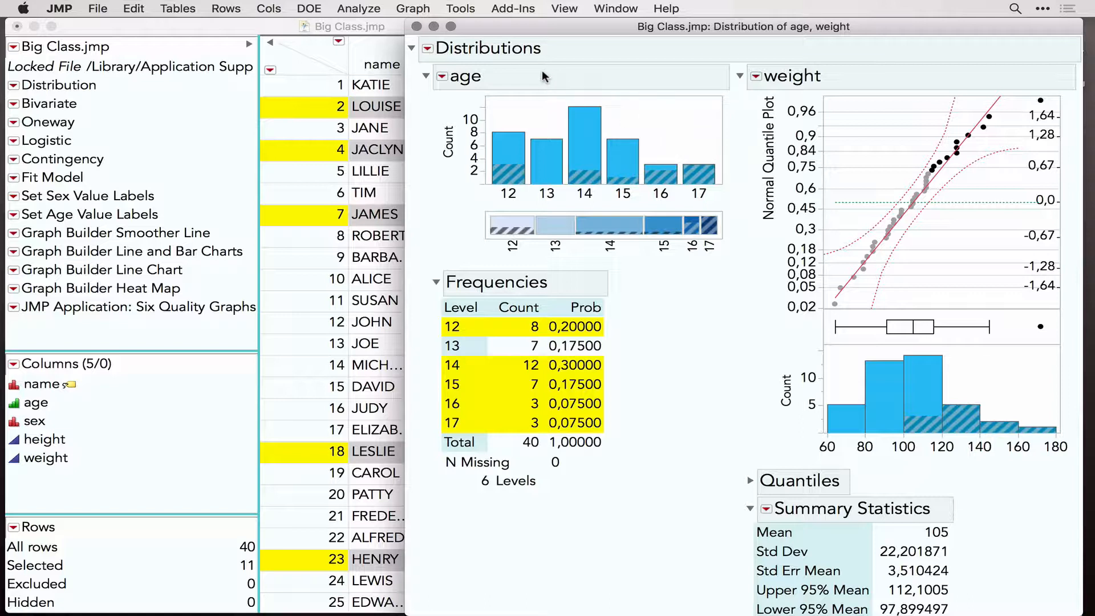
pyautogui.moveTo(505, 73)
pyautogui.mouseDown()
pyautogui.moveTo(511, 155)
pyautogui.moveTo(519, 132)
pyautogui.mouseUp()
pyautogui.moveTo(541, 73)
pyautogui.mouseDown()
pyautogui.moveTo(542, 159)
pyautogui.moveTo(556, 139)
pyautogui.mouseUp()
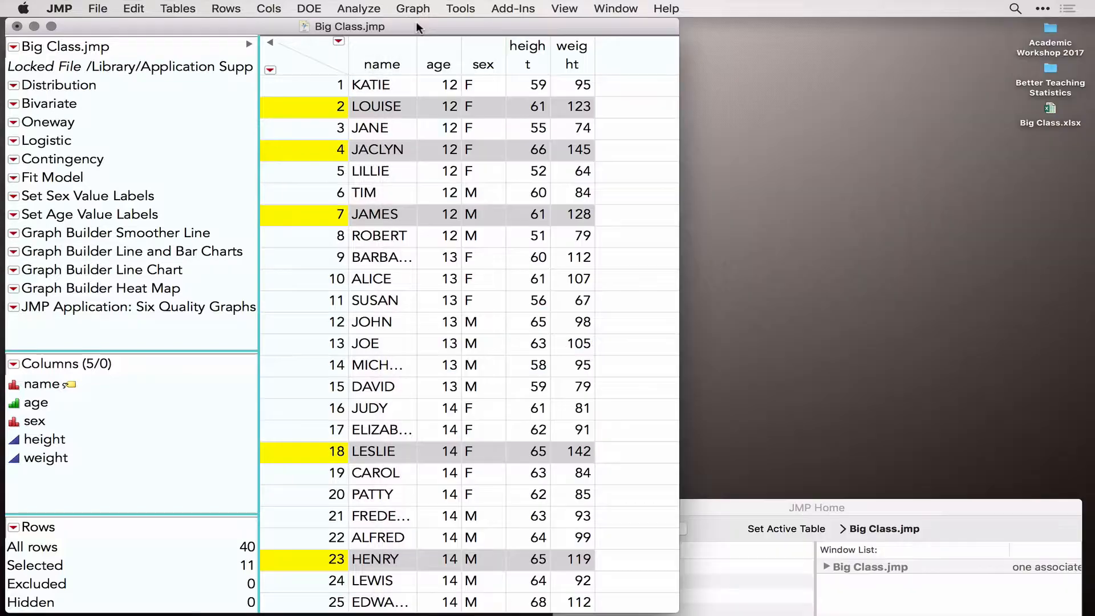
# - Close the distribution report and clear the row selection in the Big Class data table
pyautogui.click(416, 26)
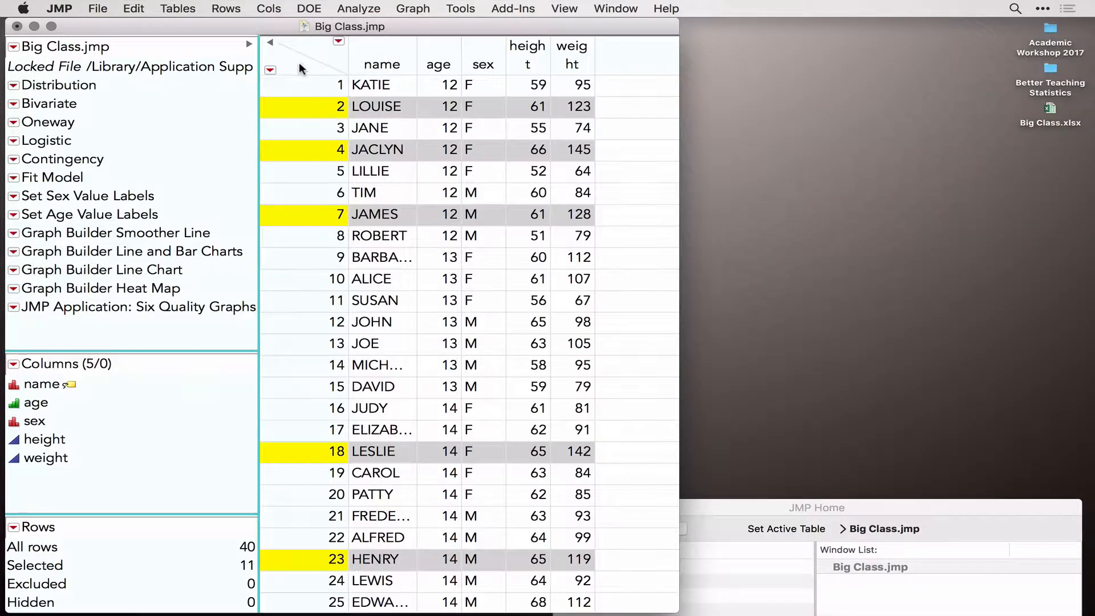
pyautogui.click(301, 69)
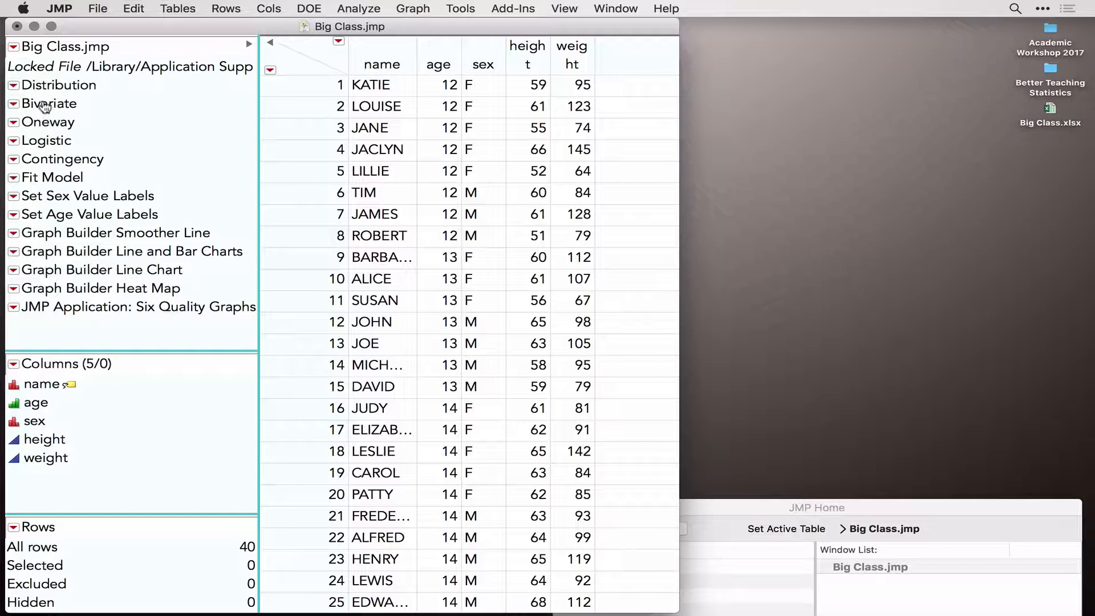
# - Check the Fit Y by X analysis entry, and run the saved Bivariate script with its report moved beside the data table
pyautogui.click(355, 10)
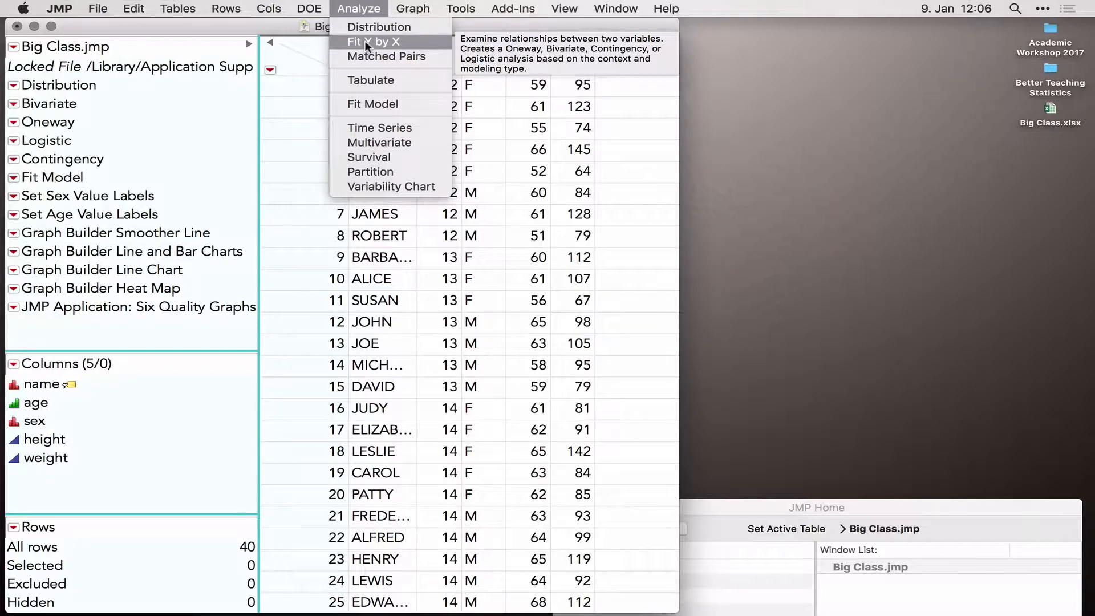
pyautogui.click(14, 106)
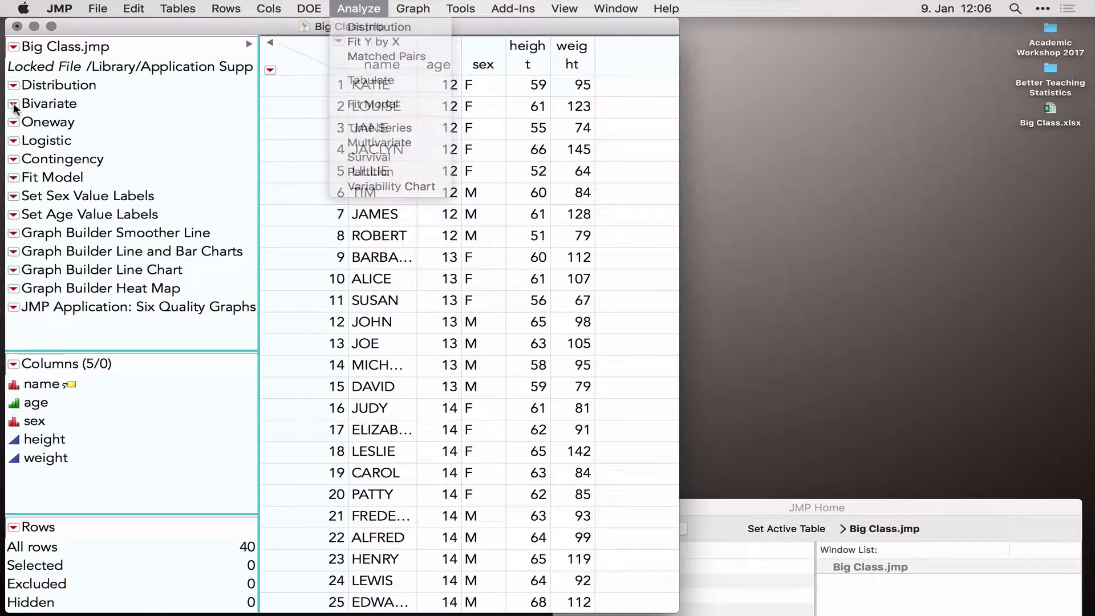
pyautogui.click(14, 106)
pyautogui.click(58, 116)
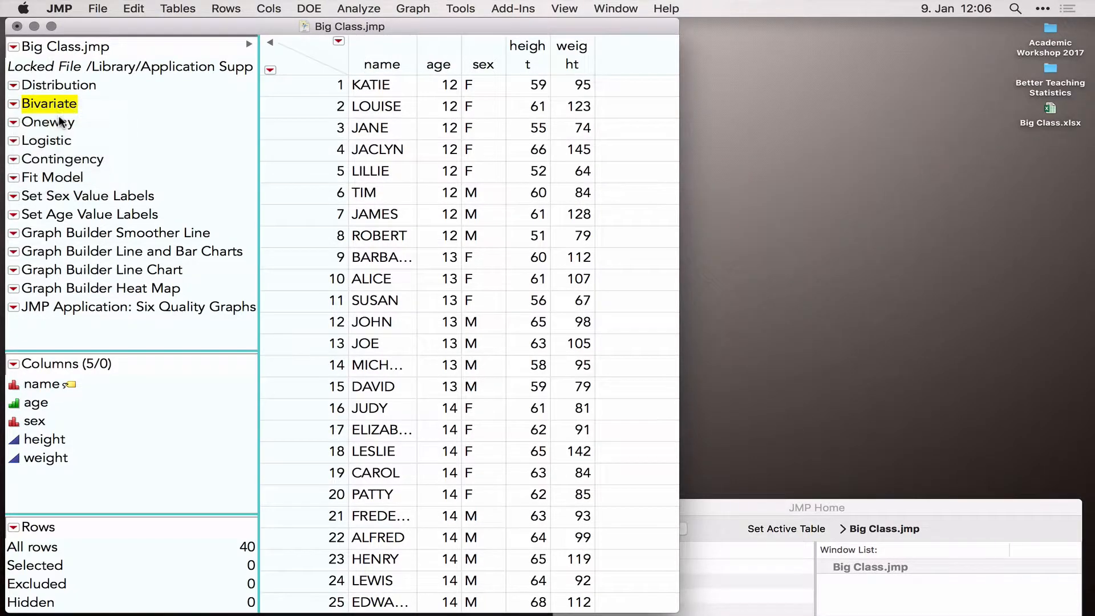
pyautogui.moveTo(484, 25); pyautogui.dragTo(622, 15)
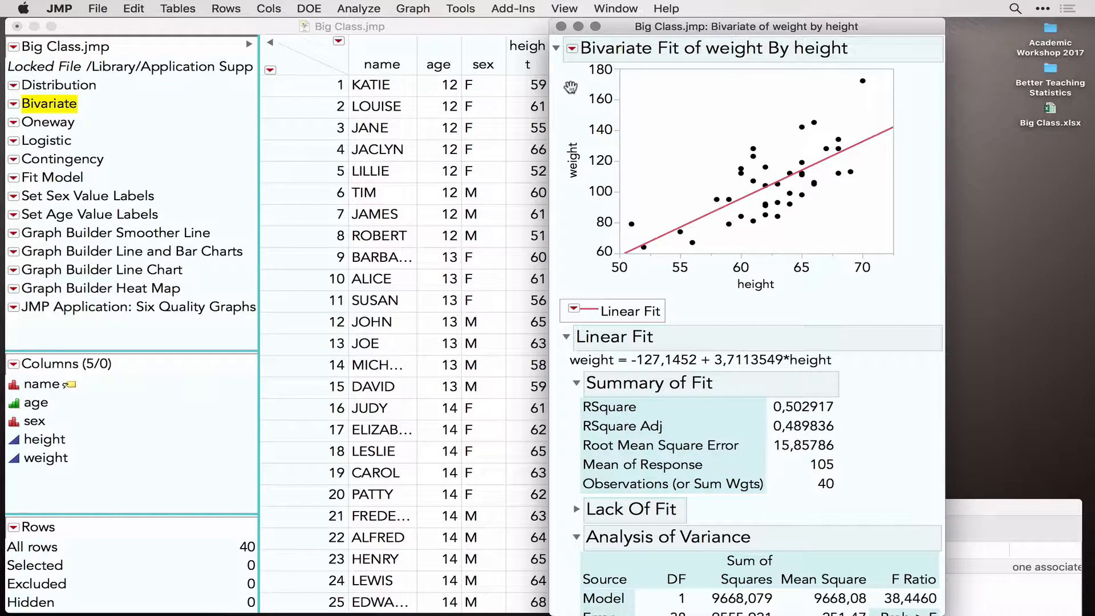
# - Add histogram borders to the weight by height scatterplot, and show Confid Curves Fit and Confid Shaded Fit for the linear fit
pyautogui.click(571, 48)
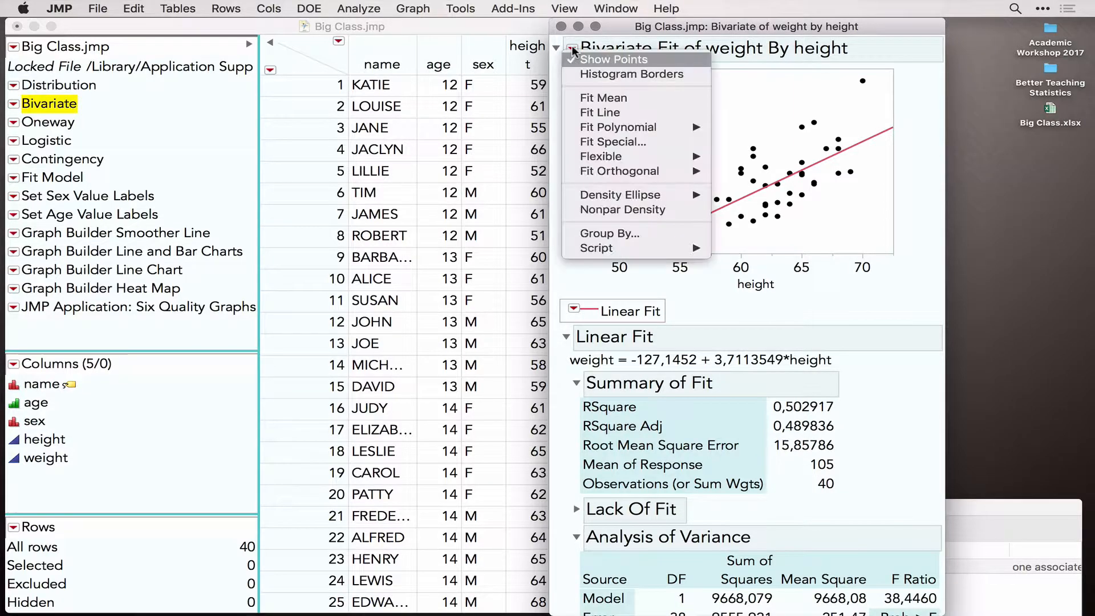
pyautogui.click(597, 73)
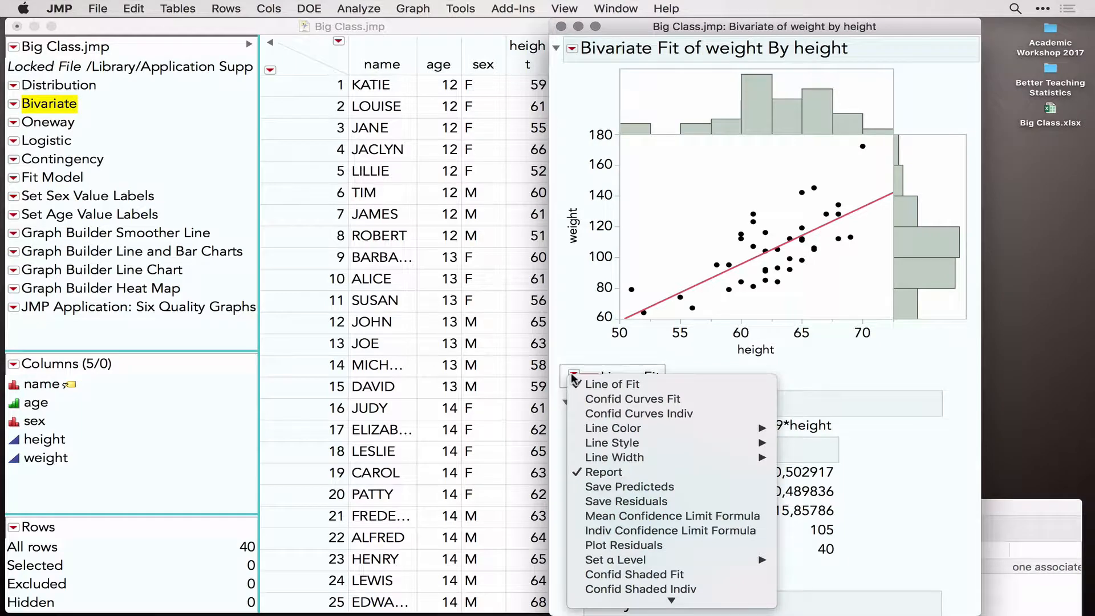
pyautogui.click(603, 401)
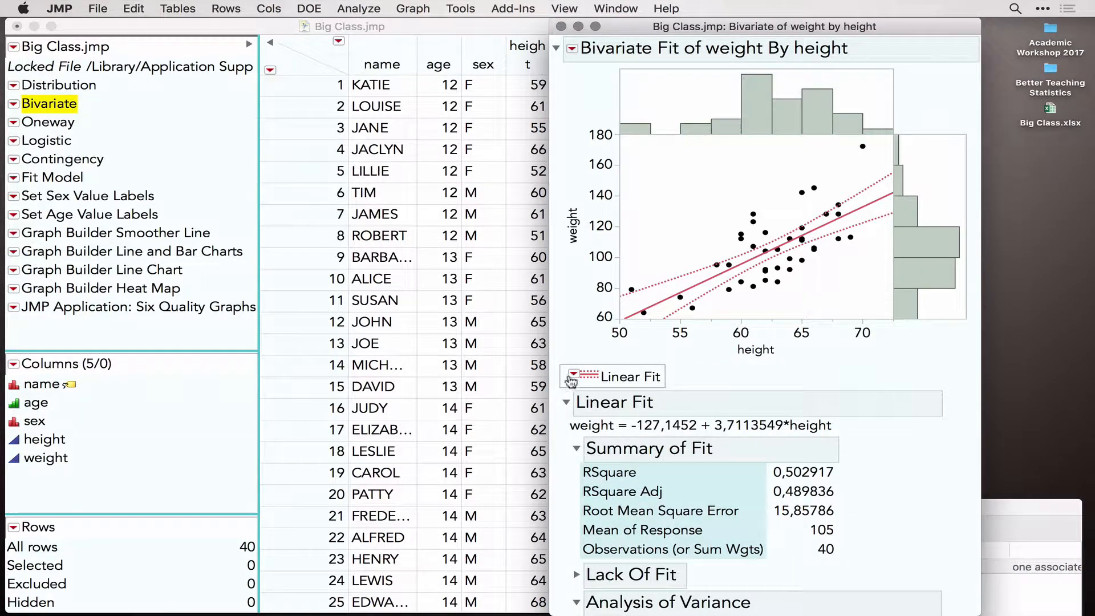
pyautogui.click(573, 376)
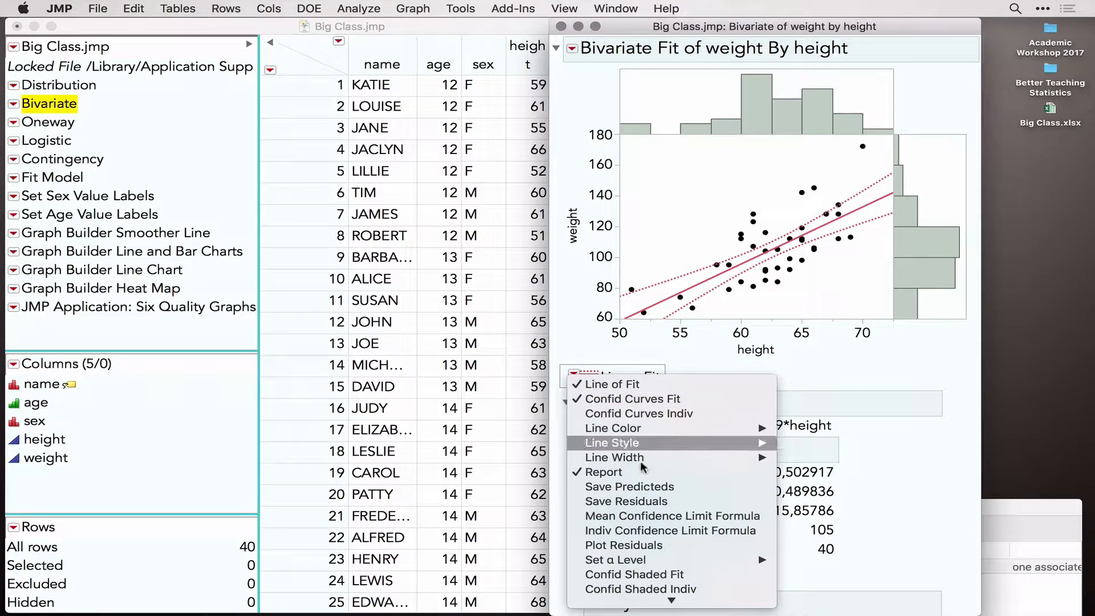
pyautogui.click(636, 573)
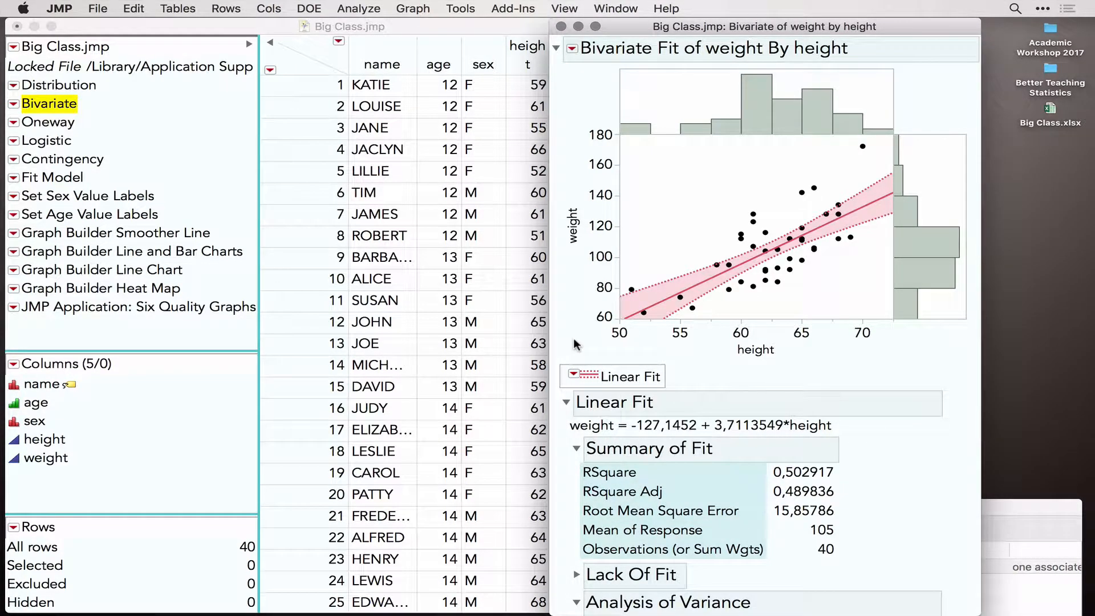
# - Add a quadratic polynomial fit and nonparametric density contours to the weight by height scatterplot
pyautogui.click(571, 49)
pyautogui.moveTo(624, 127)
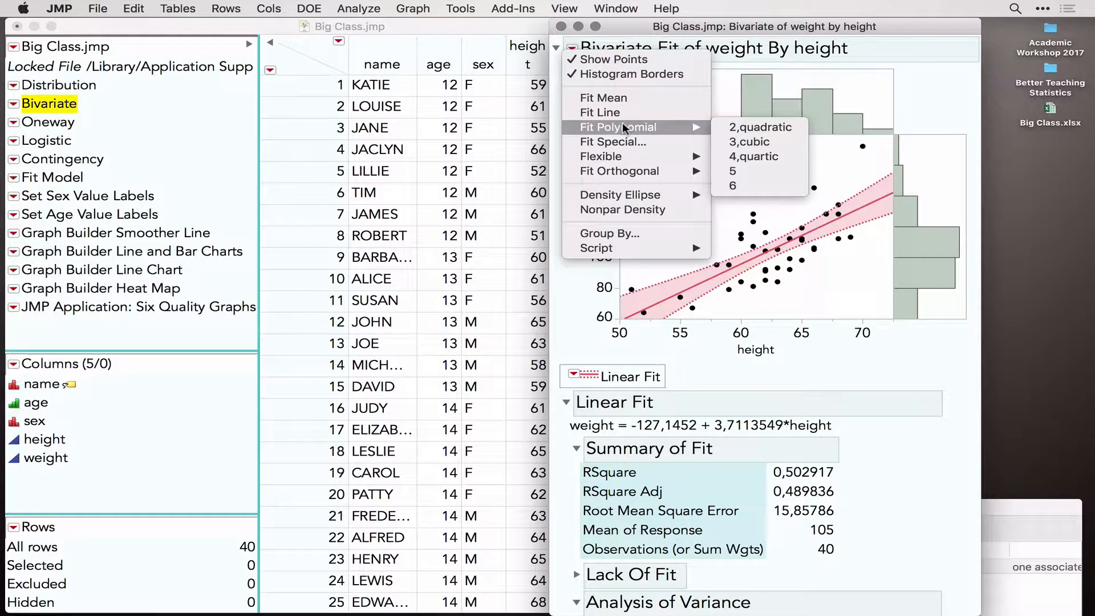
pyautogui.click(754, 125)
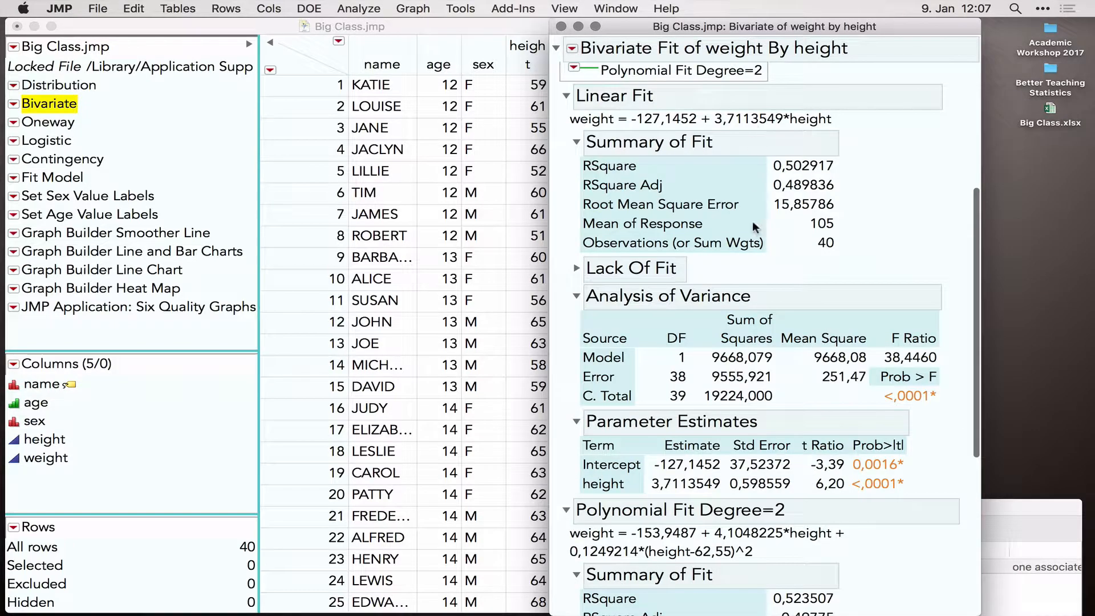
pyautogui.click(572, 49)
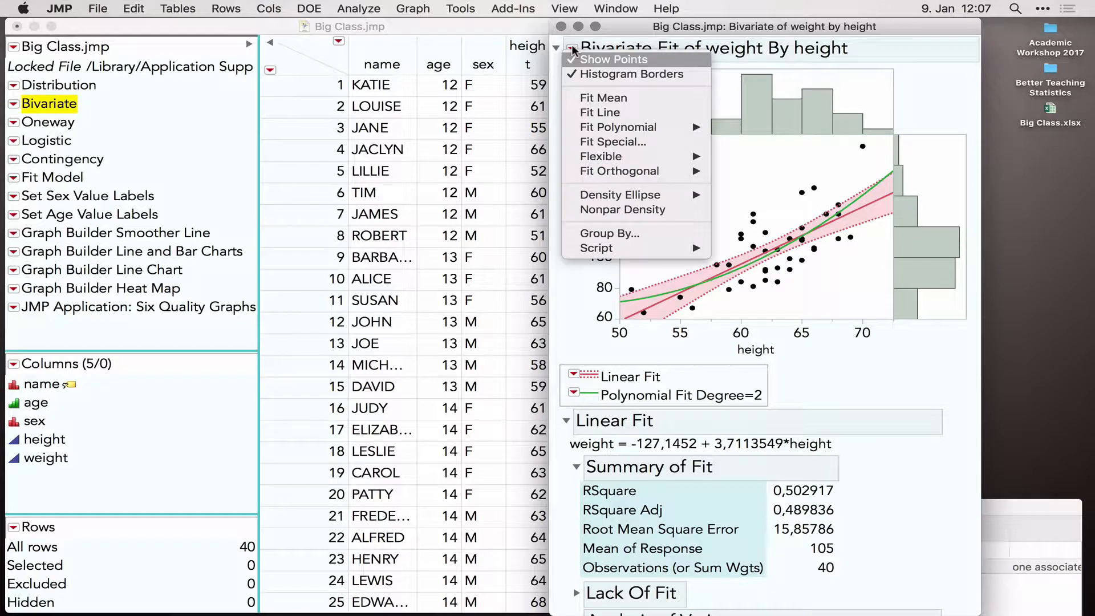
pyautogui.click(623, 210)
pyautogui.scroll(-5, 626, 219)
pyautogui.scroll(5, 625, 219)
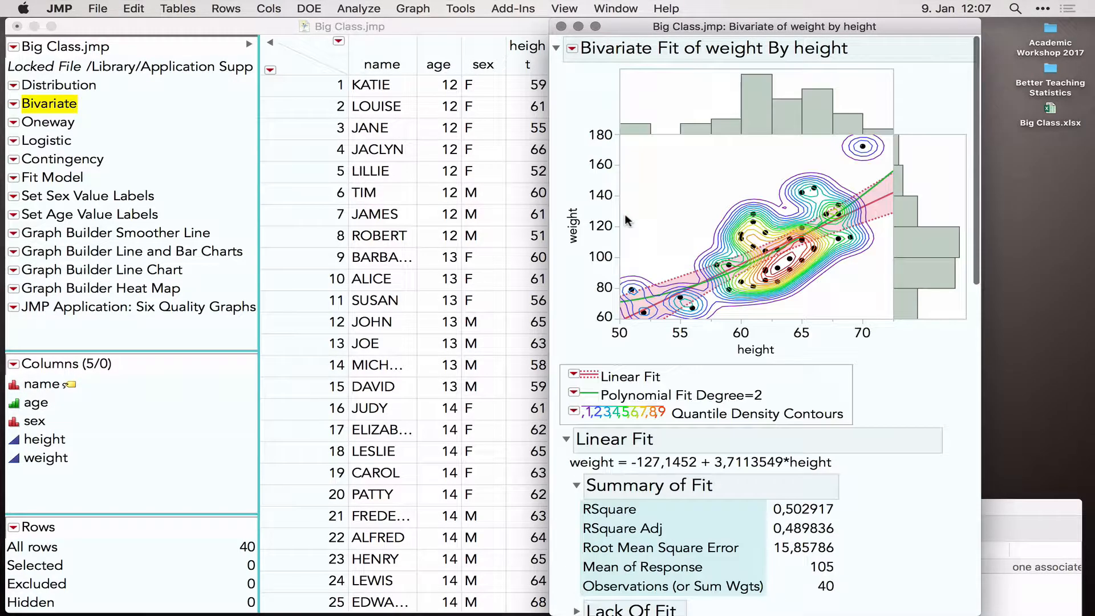
# - Close the bivariate report and run the saved Oneway script for height by sex, placing its report beside the data table
pyautogui.click(561, 27)
pyautogui.click(13, 122)
pyautogui.click(67, 130)
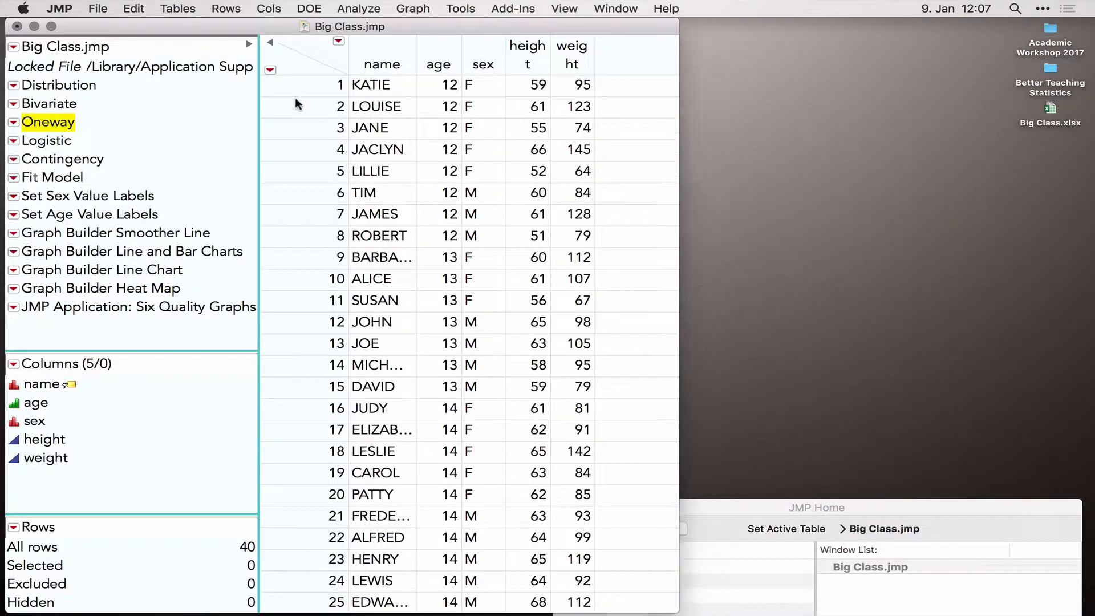
pyautogui.moveTo(522, 35); pyautogui.dragTo(682, 34)
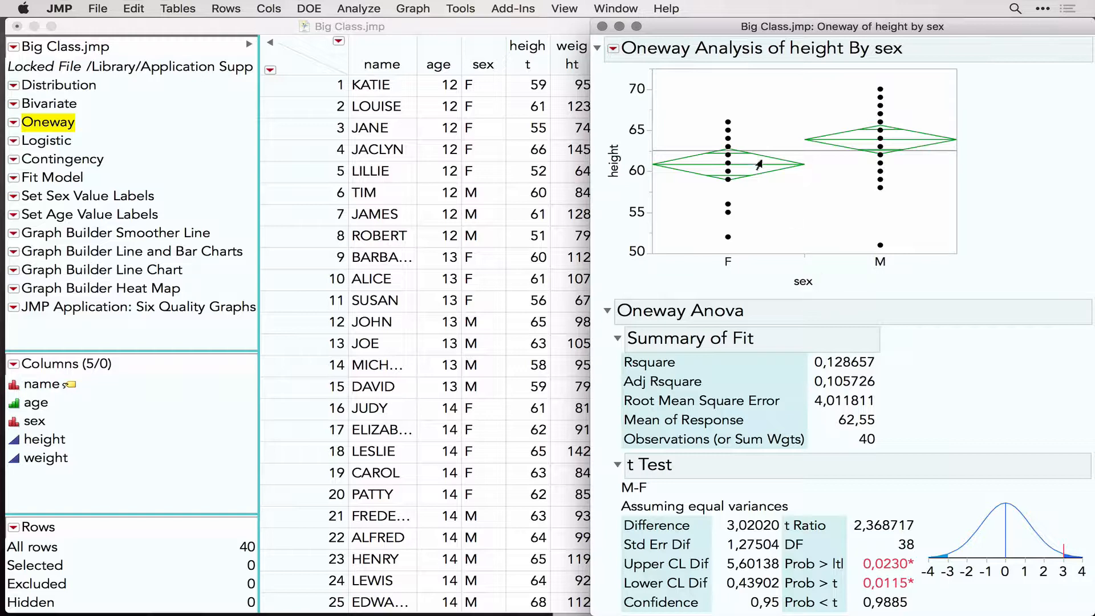
# - Check the oneway analysis options, examine the t Test results for height by sex, and close the report
pyautogui.click(614, 50)
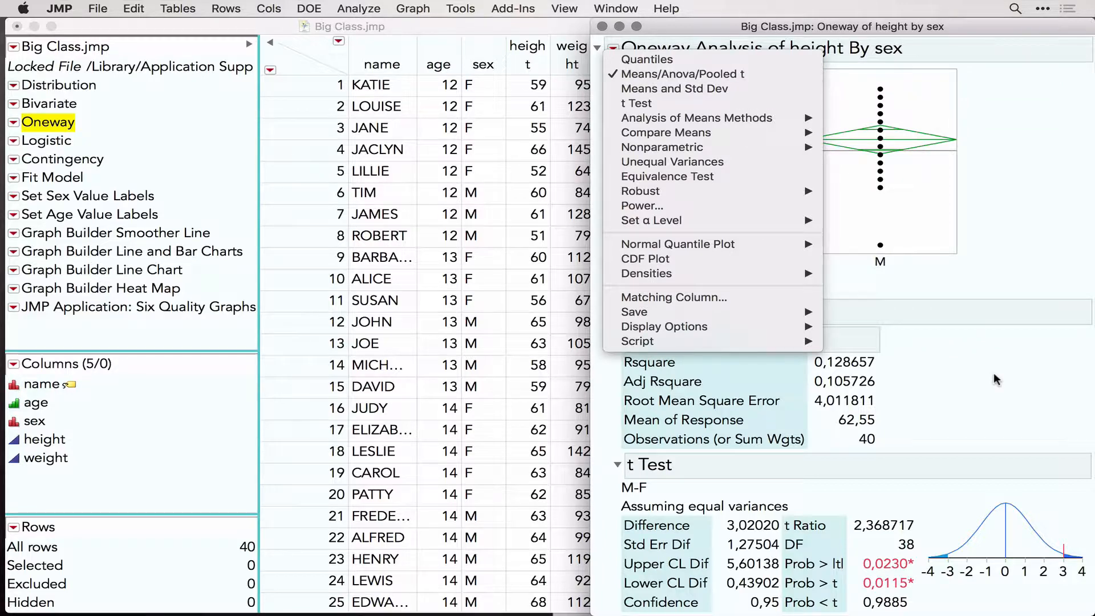
pyautogui.click(1003, 331)
pyautogui.moveTo(998, 301)
pyautogui.mouseDown()
pyautogui.moveTo(994, 444)
pyautogui.moveTo(1010, 454)
pyautogui.moveTo(1028, 429)
pyautogui.mouseUp()
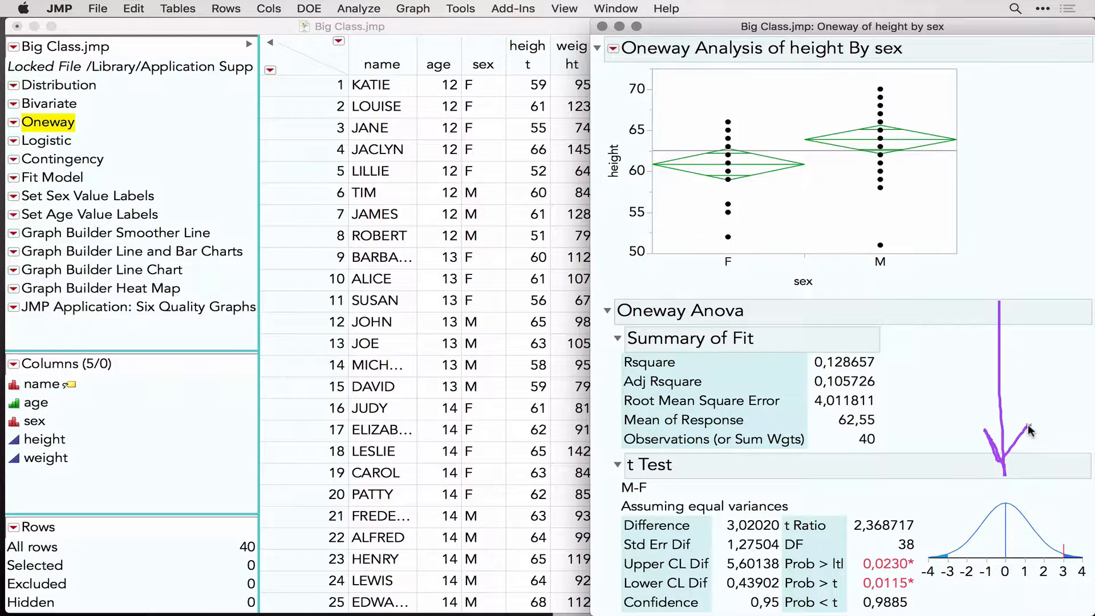
pyautogui.scroll(-4, 1004, 428)
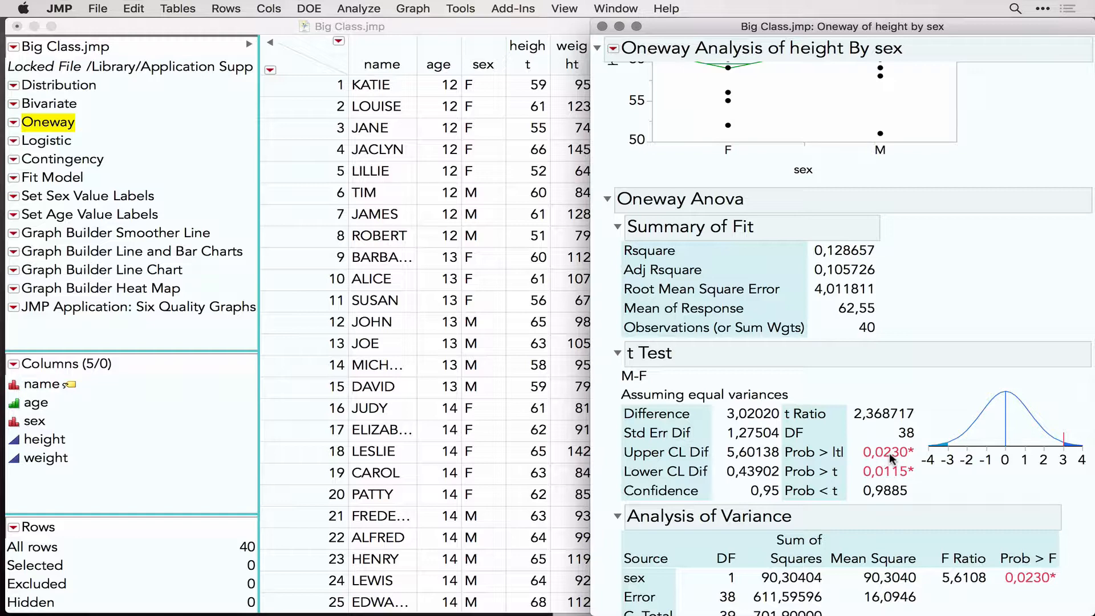
pyautogui.moveTo(888, 453)
pyautogui.click(601, 26)
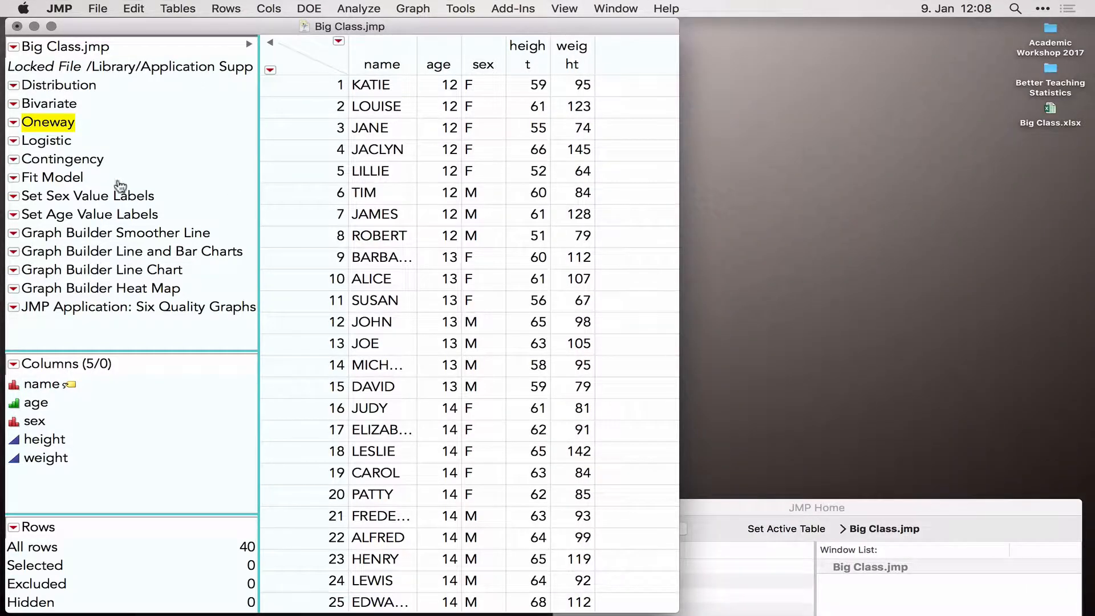
# - Run the saved Logistic script for age by weight and collapse the Whole Model Test section of its report
pyautogui.click(15, 142)
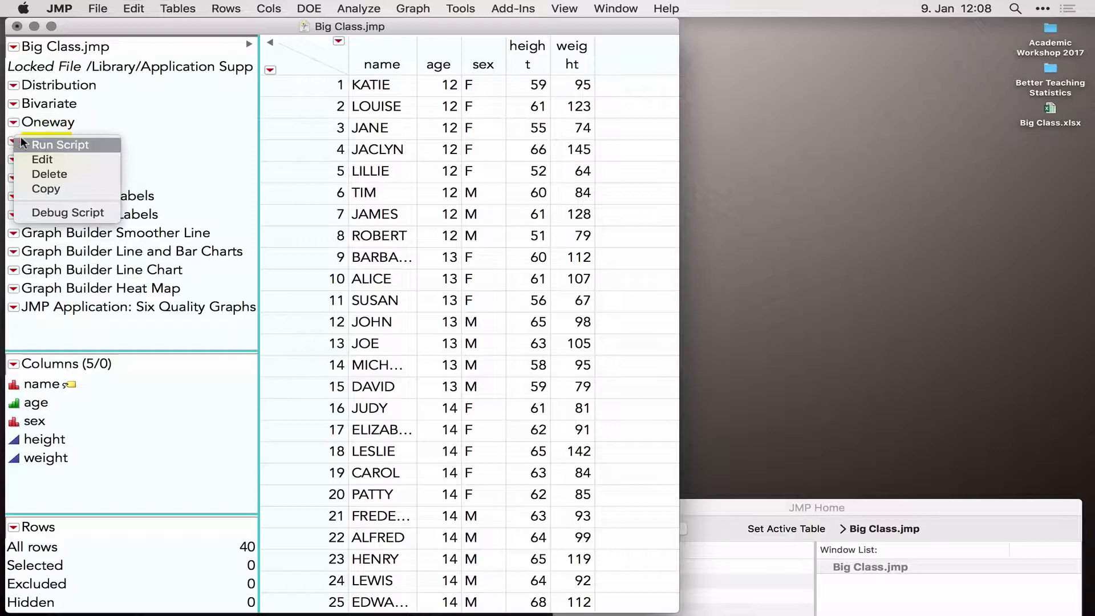
pyautogui.click(67, 142)
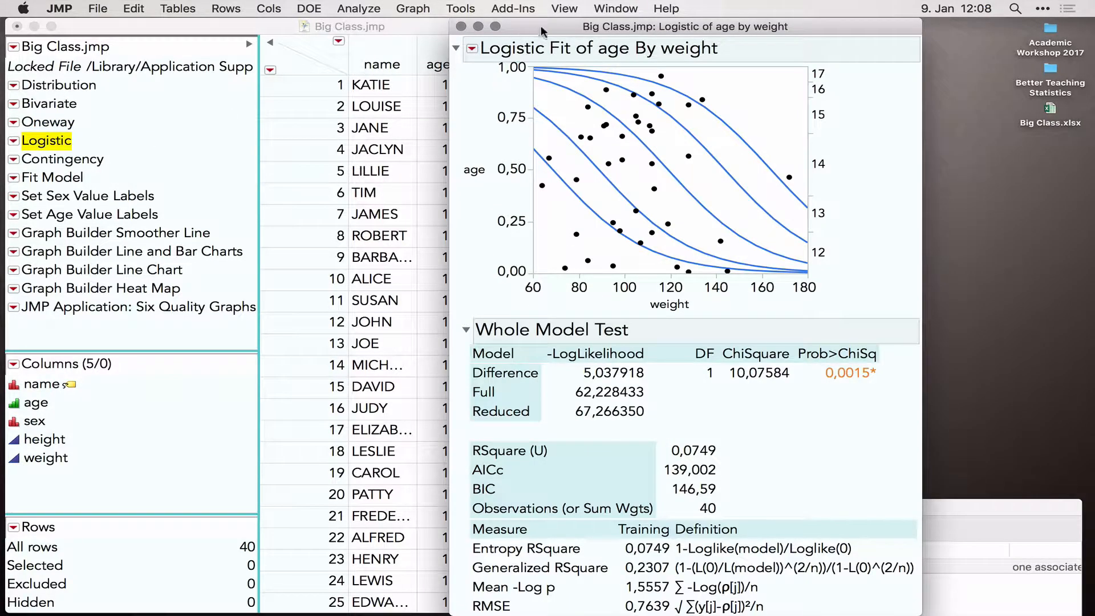
pyautogui.moveTo(552, 27); pyautogui.dragTo(680, 9)
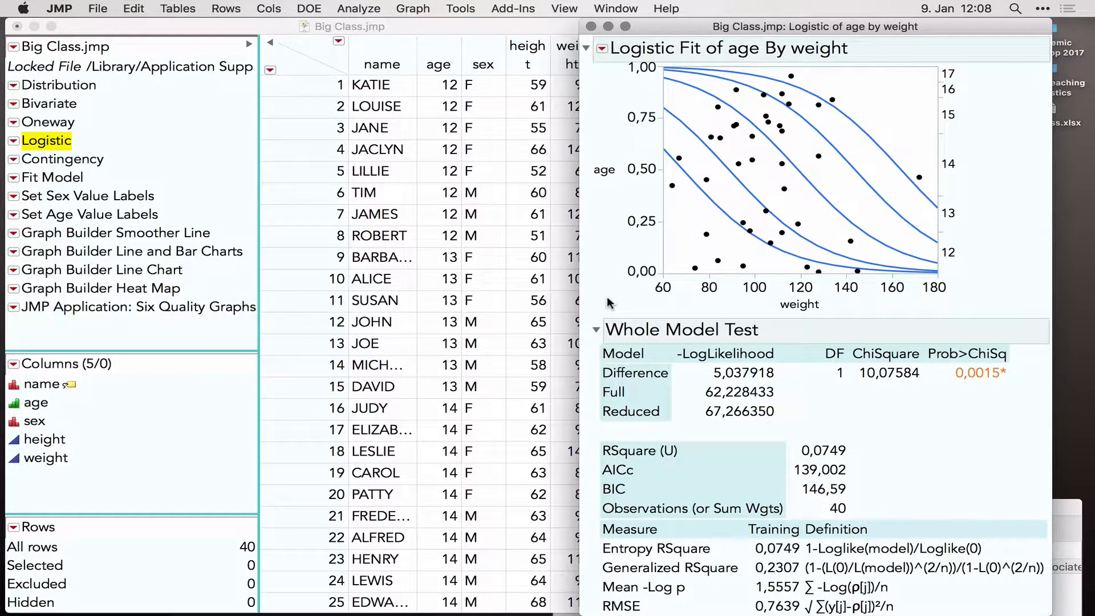
pyautogui.click(596, 330)
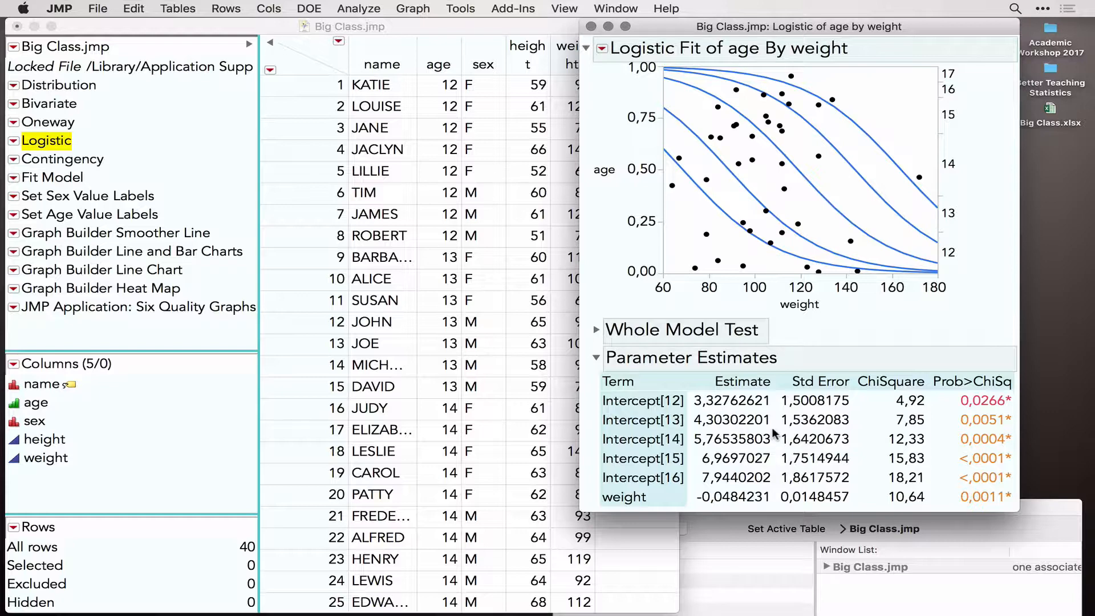
# - Sort the logistic fit's Parameter Estimates table by Prob>ChiSq in ascending order
pyautogui.rightClick(743, 443)
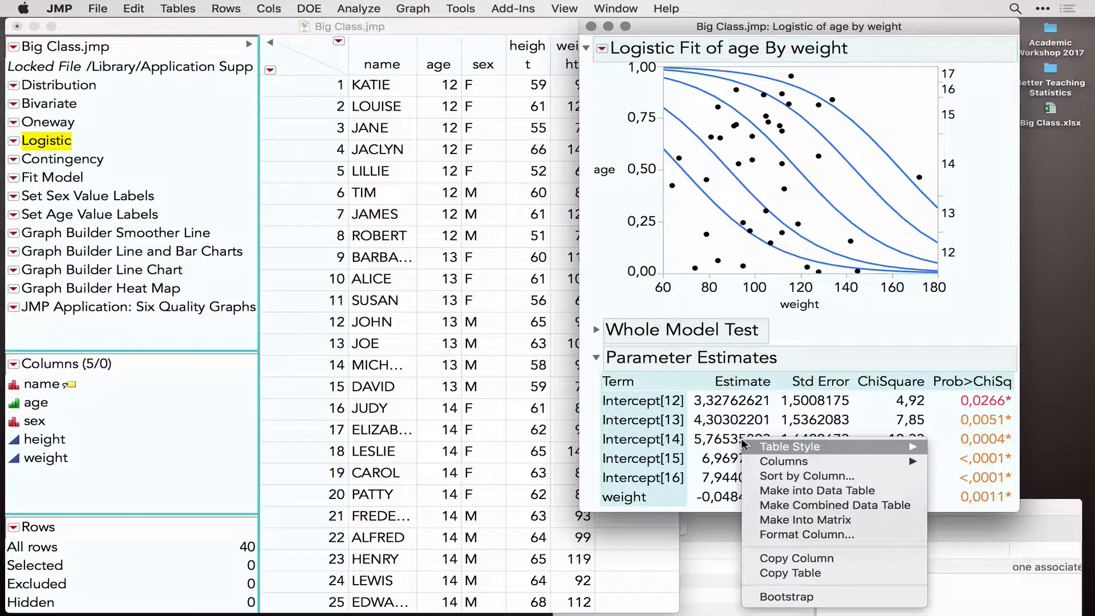
pyautogui.click(798, 475)
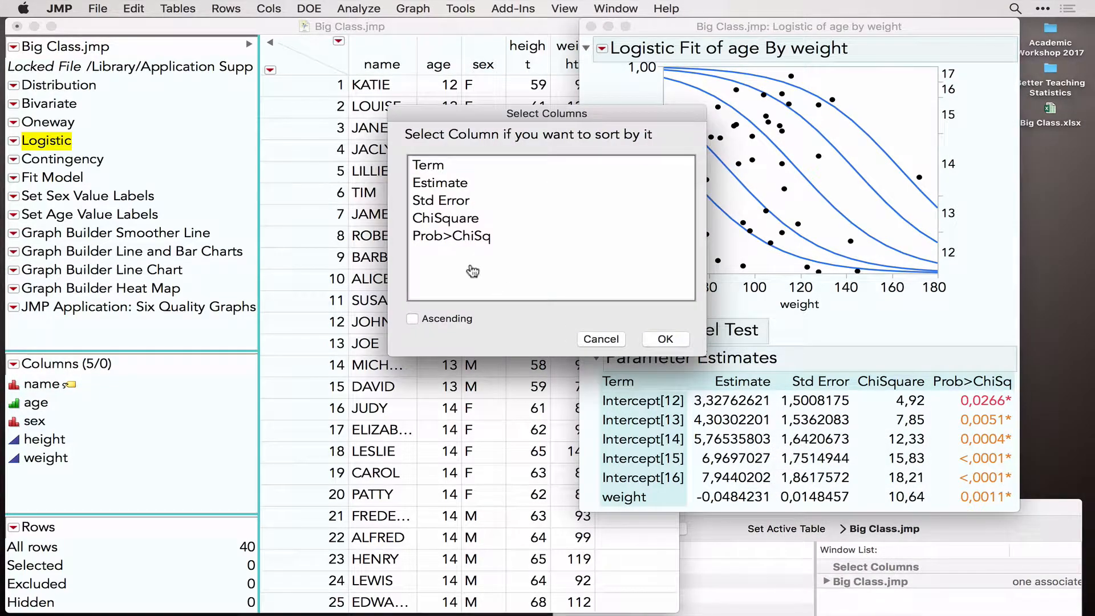
pyautogui.click(453, 238)
pyautogui.click(433, 322)
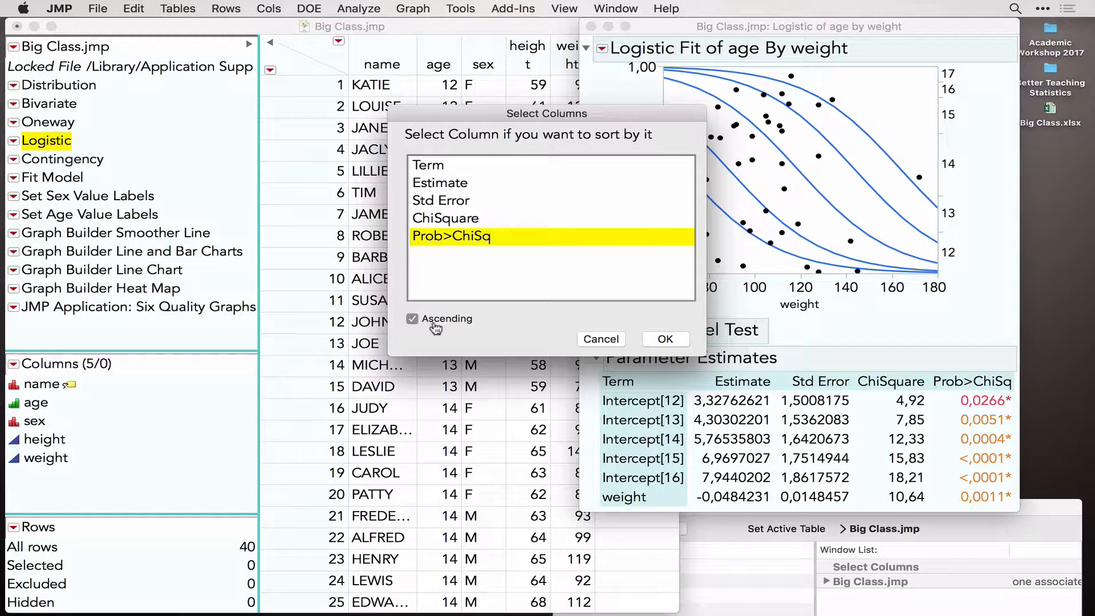
pyautogui.click(665, 339)
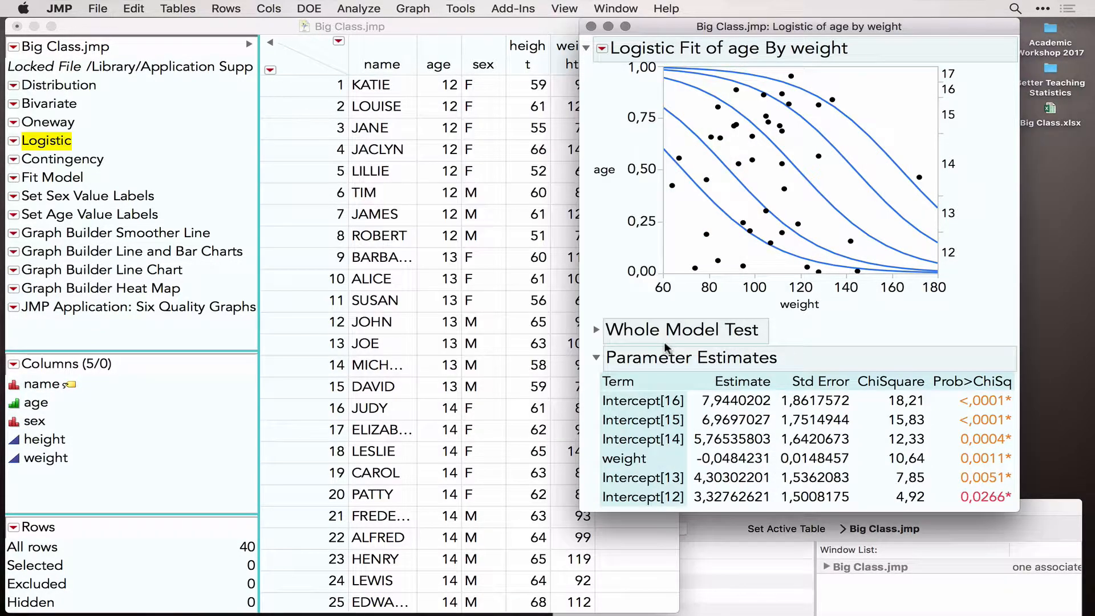
# - Make the Parameter Estimates table into a data table and close the new table without saving
pyautogui.rightClick(742, 433)
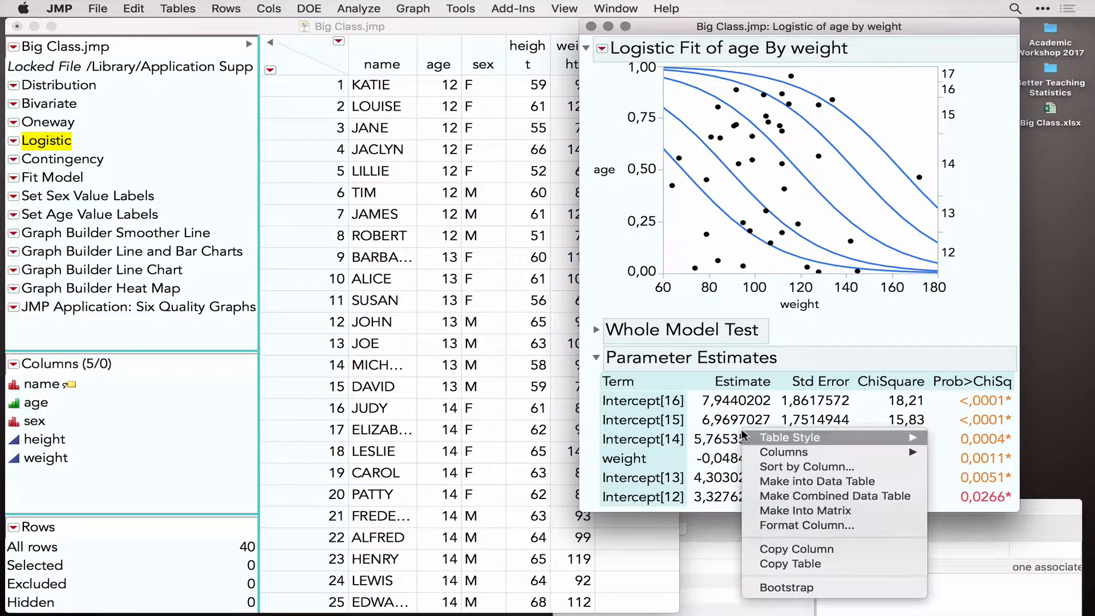
pyautogui.click(791, 480)
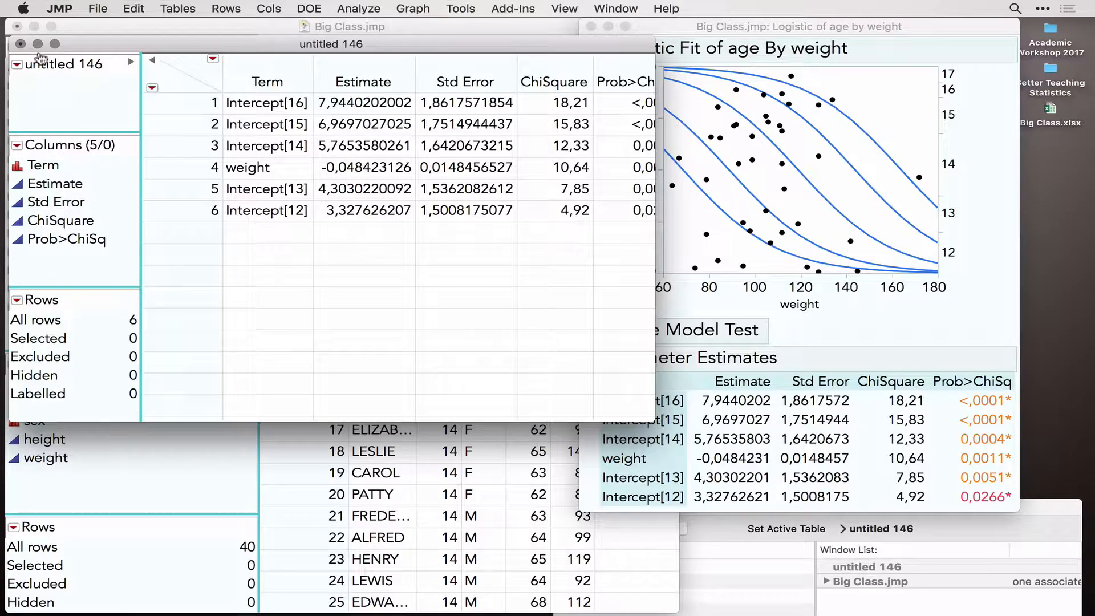
pyautogui.click(20, 44)
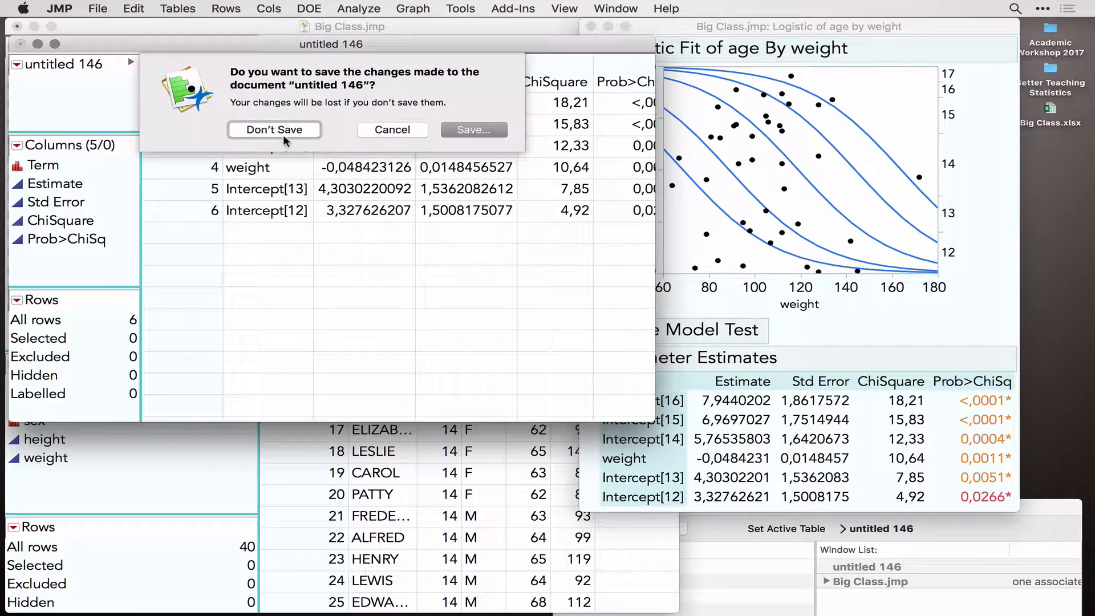
pyautogui.click(294, 133)
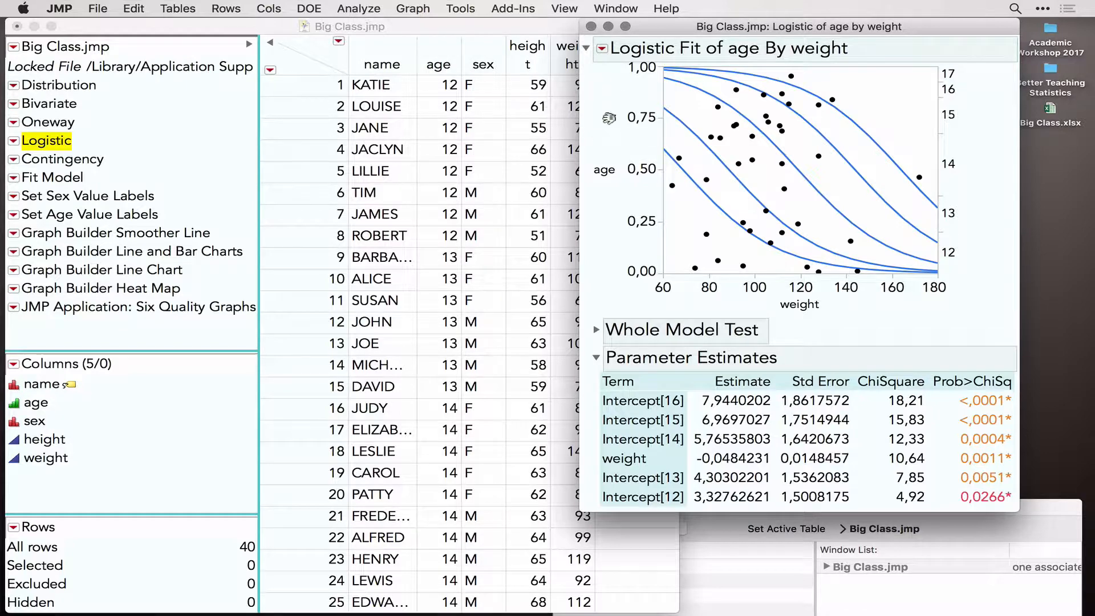
# - Relaunch the logistic analysis from its report and review the column roles assigned to age and weight
pyautogui.click(602, 49)
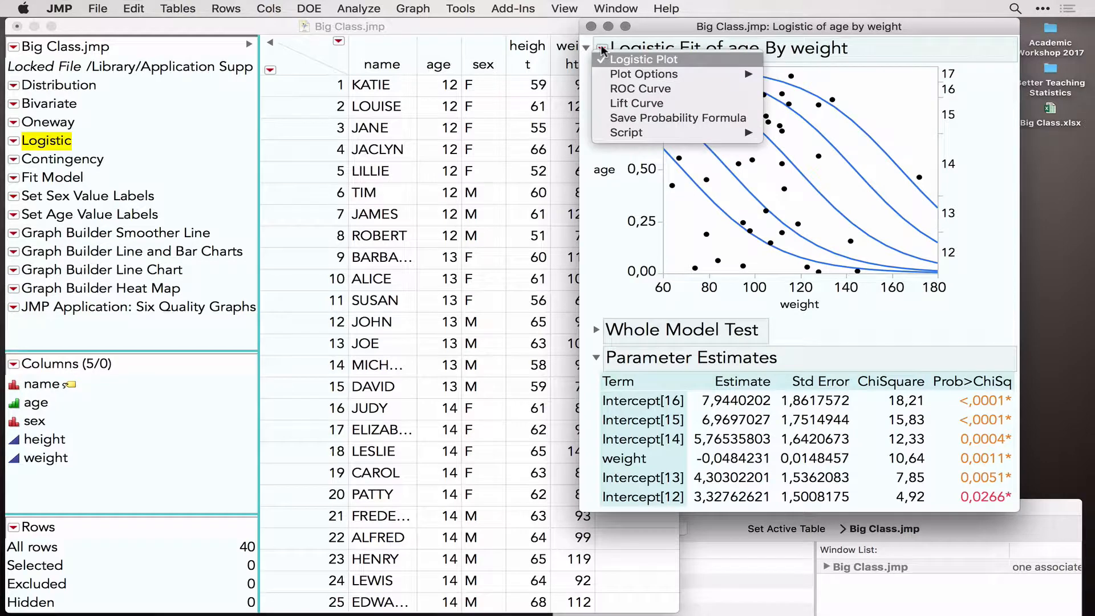
pyautogui.moveTo(625, 139)
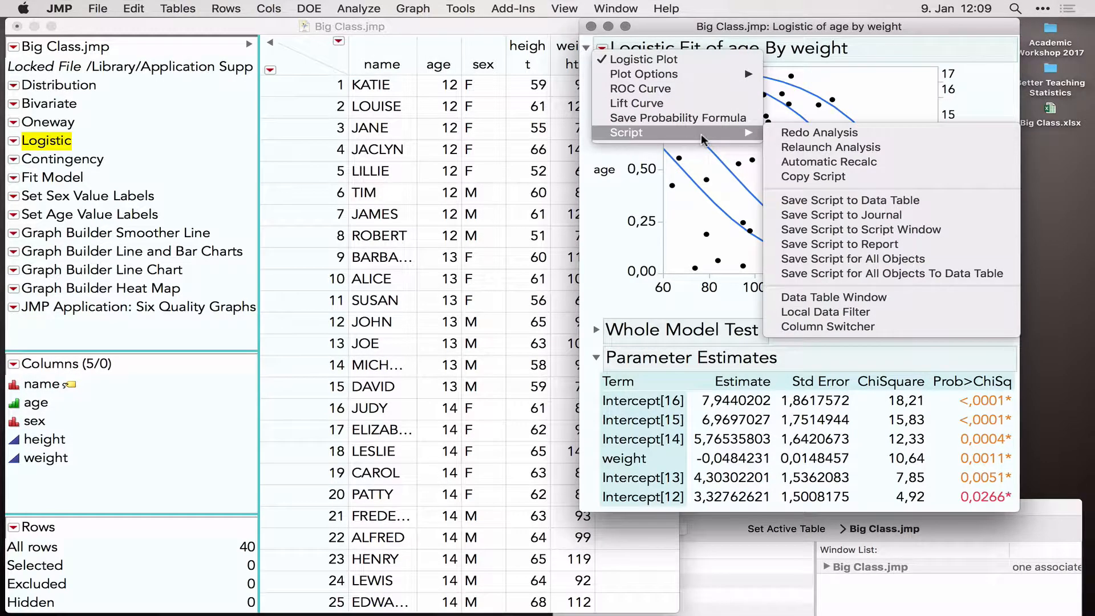
pyautogui.click(820, 147)
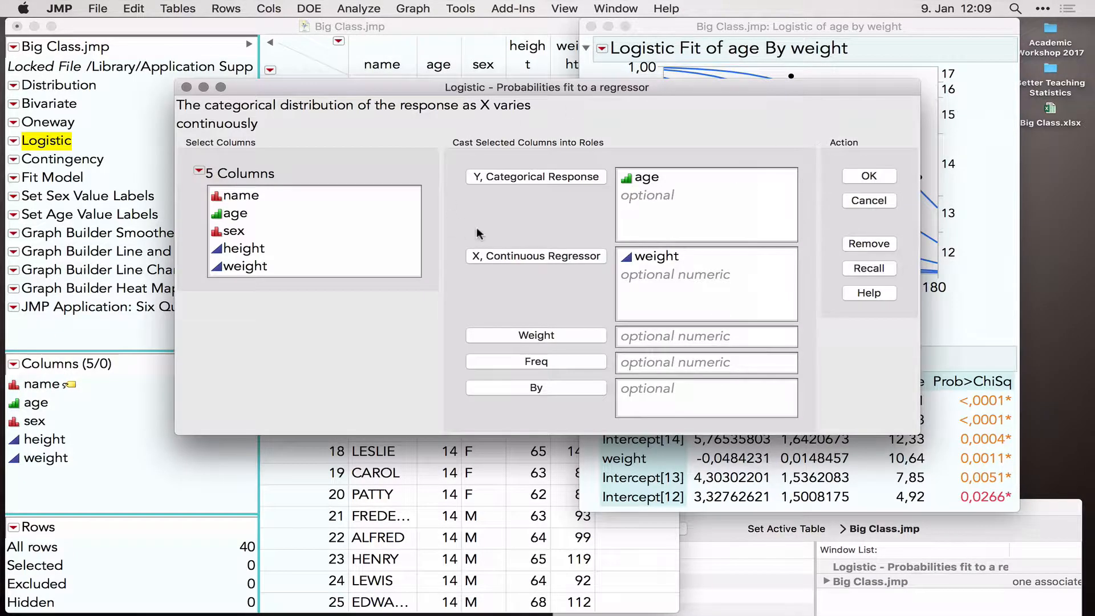
pyautogui.moveTo(687, 151)
pyautogui.mouseDown()
pyautogui.moveTo(596, 126)
pyautogui.moveTo(533, 303)
pyautogui.moveTo(610, 124)
pyautogui.mouseUp()
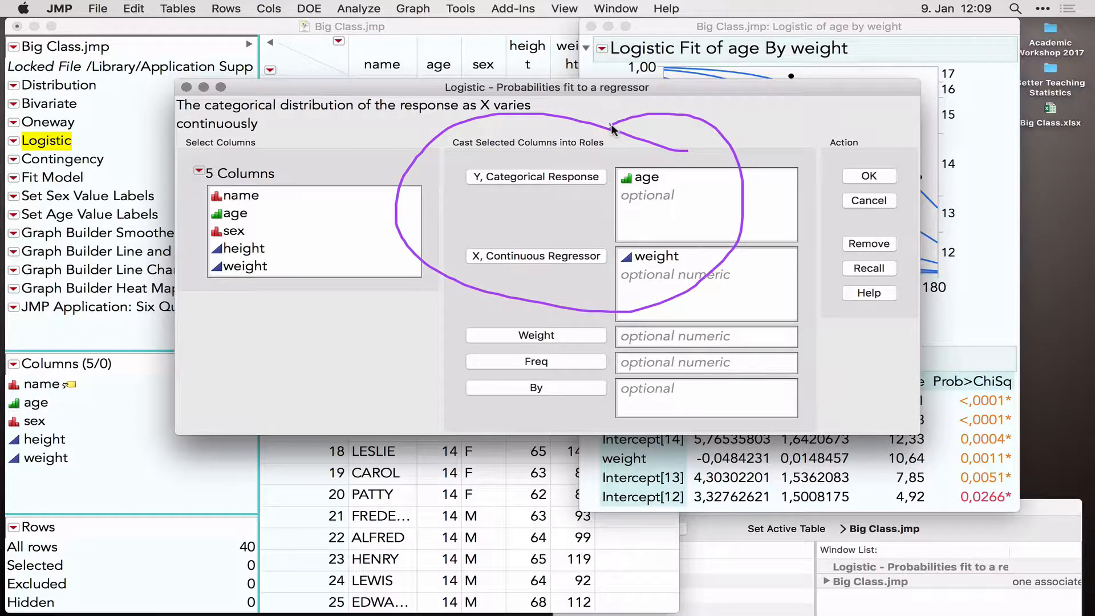
pyautogui.press('Return')
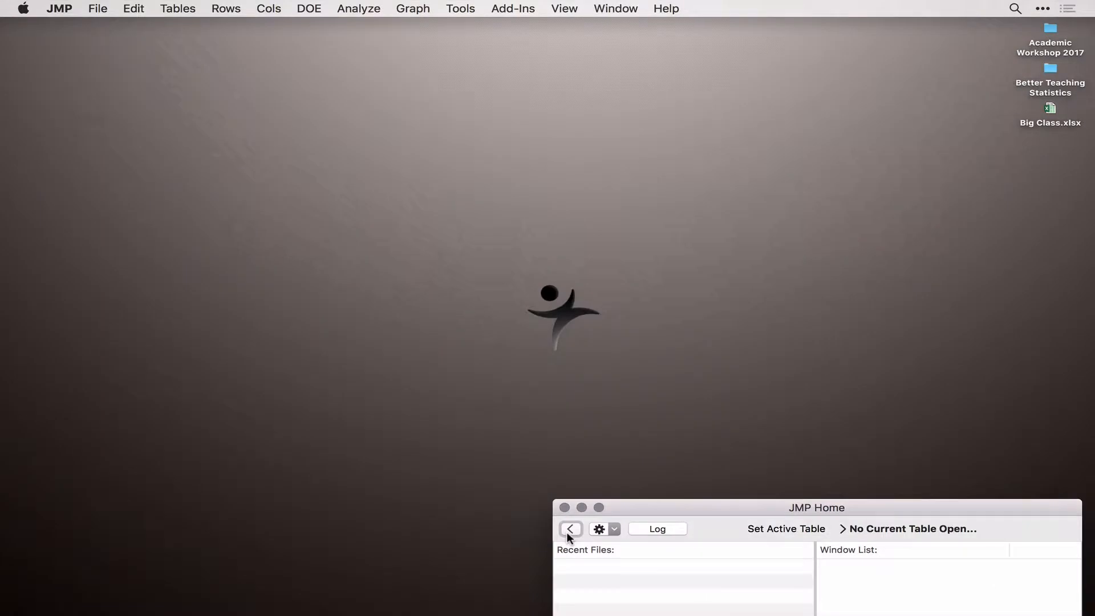
# - Open Car Physical Data.jmp from the favorites and look over its Horsepower, Country and Turning Circle columns
pyautogui.click(570, 529)
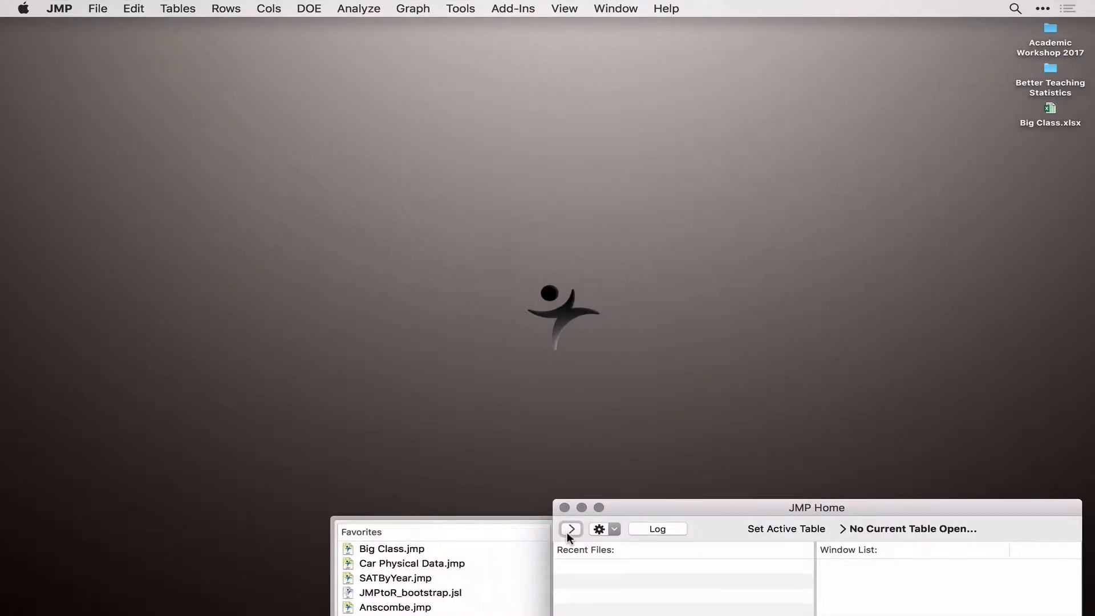
pyautogui.doubleClick(427, 563)
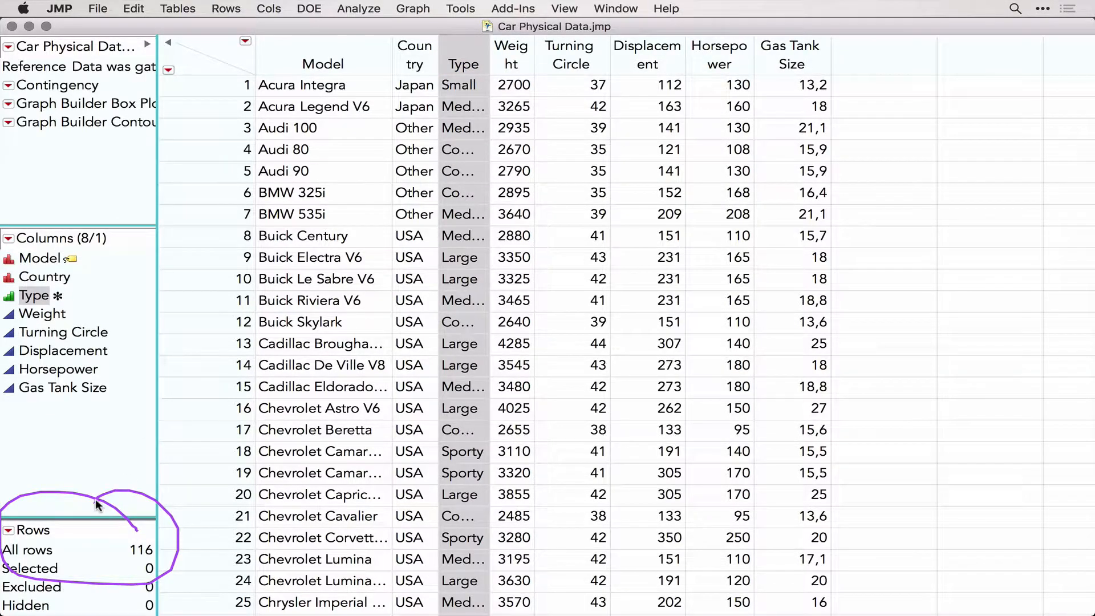
pyautogui.click(215, 54)
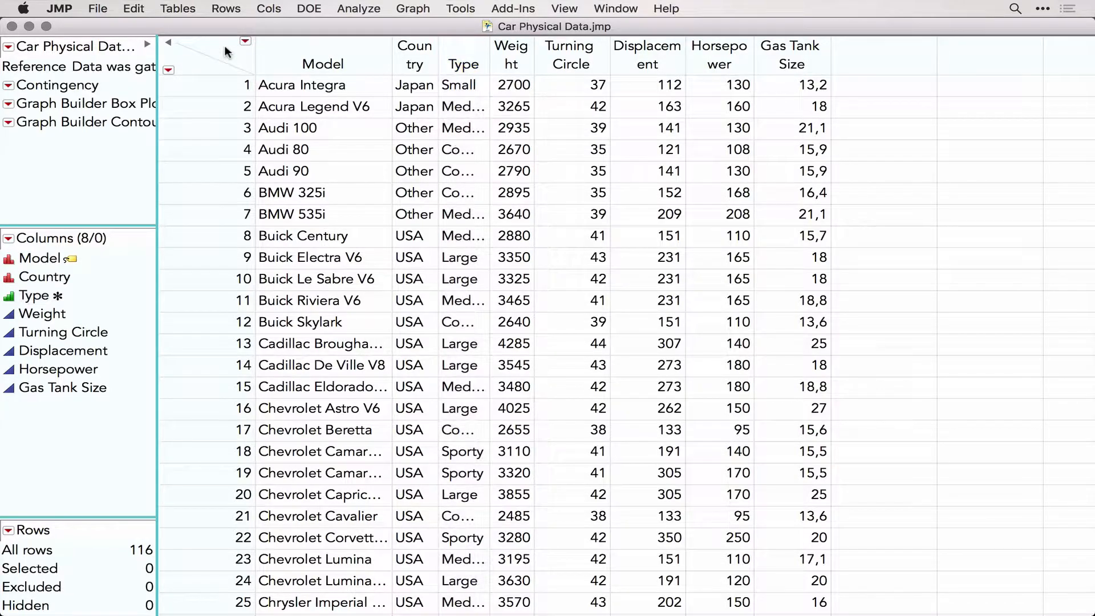
pyautogui.click(52, 365)
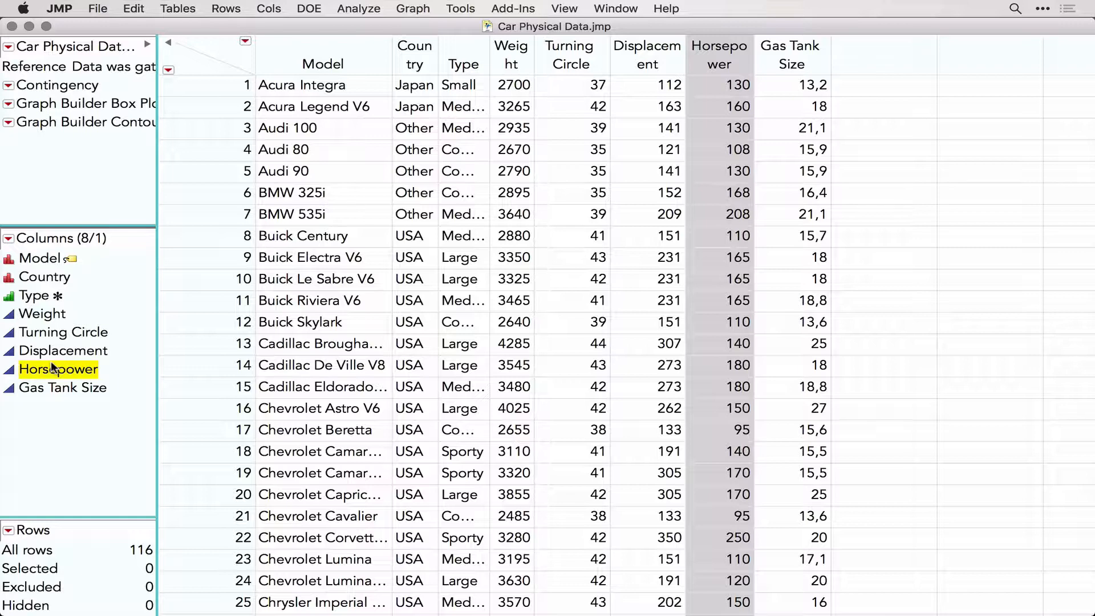
pyautogui.click(36, 276)
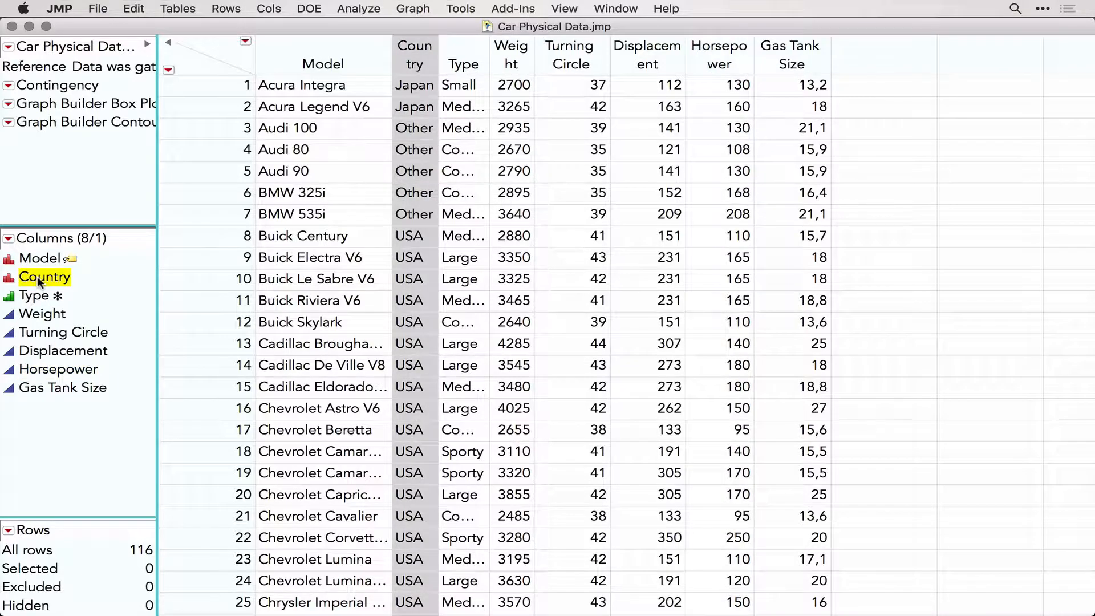
pyautogui.click(47, 335)
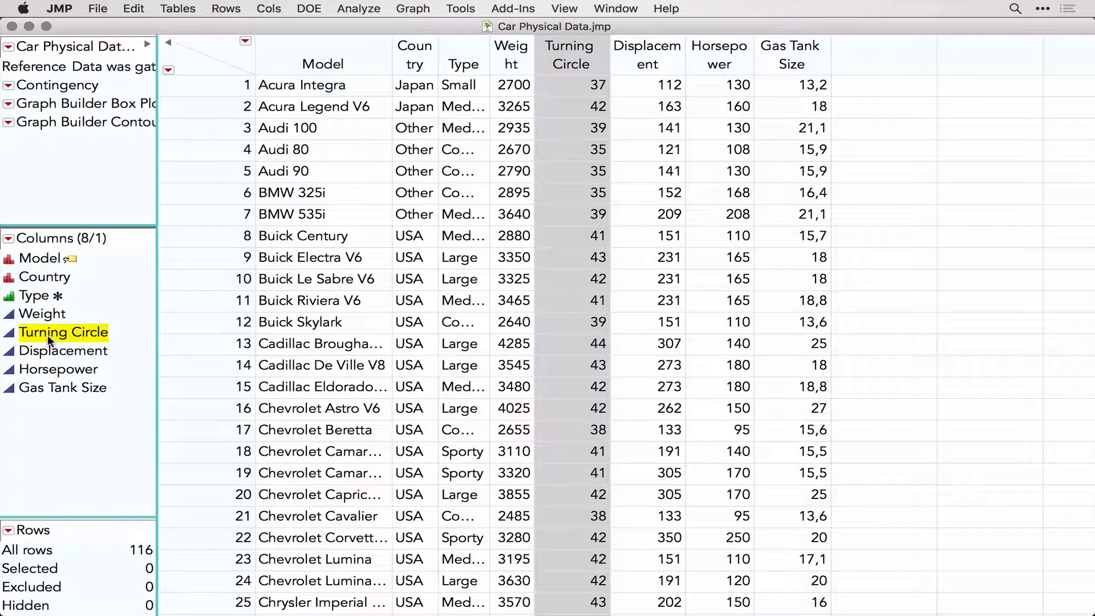
pyautogui.click(47, 334)
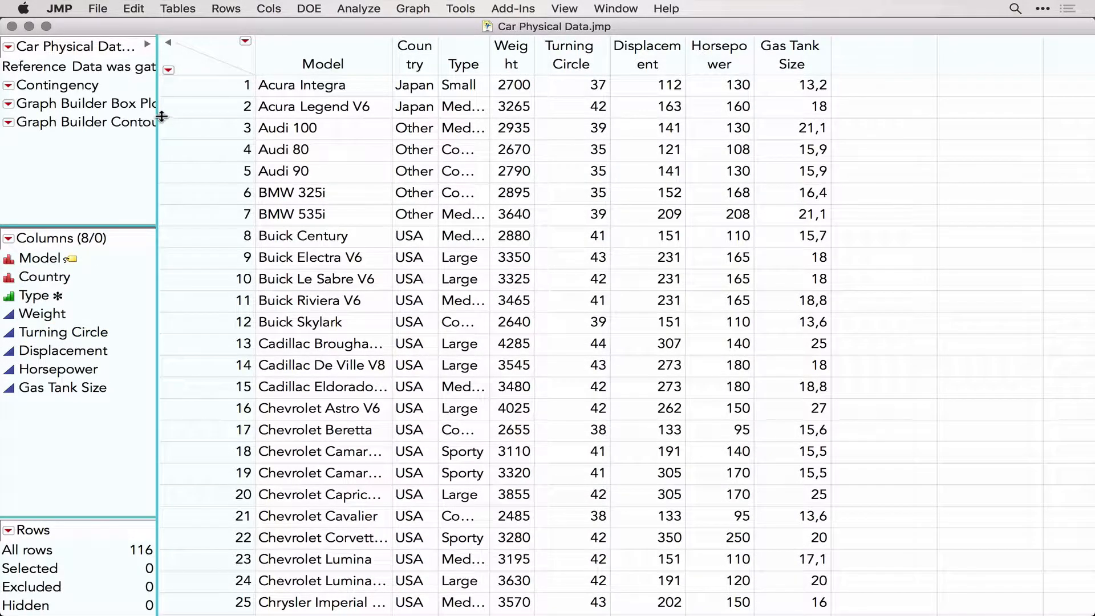
# - Color the rows by Country with the JMP Default colors and check the marks on the first two rows
pyautogui.click(169, 69)
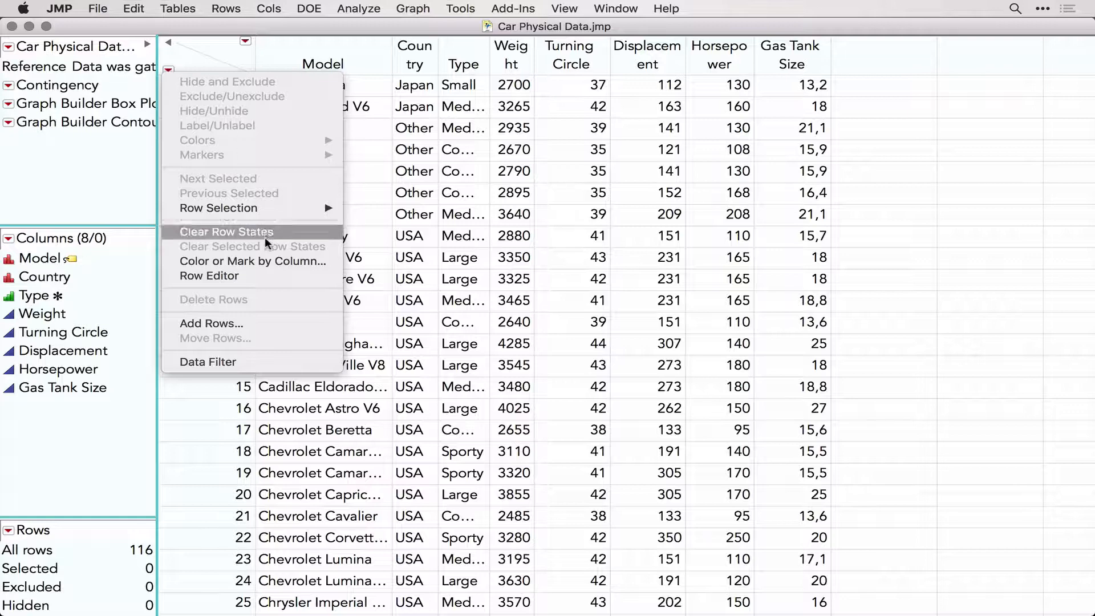
pyautogui.click(258, 258)
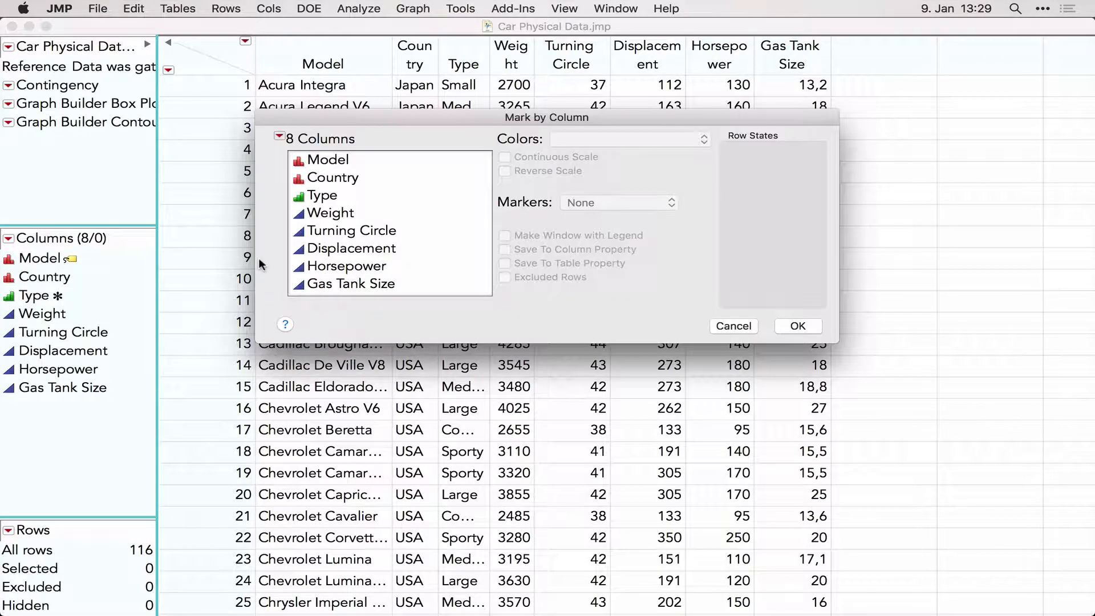
pyautogui.click(334, 177)
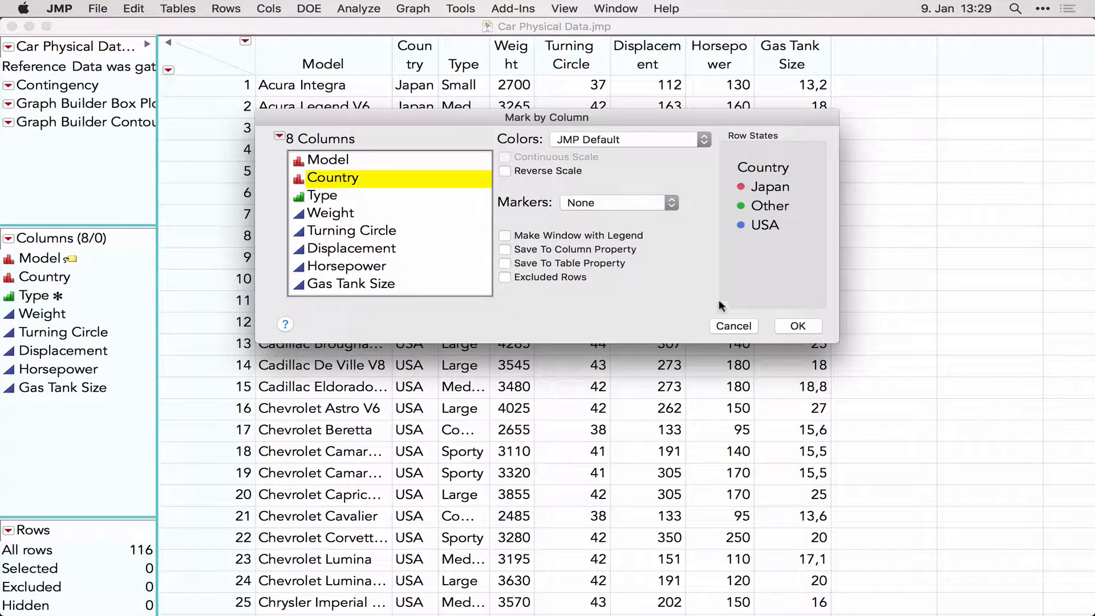
pyautogui.click(795, 325)
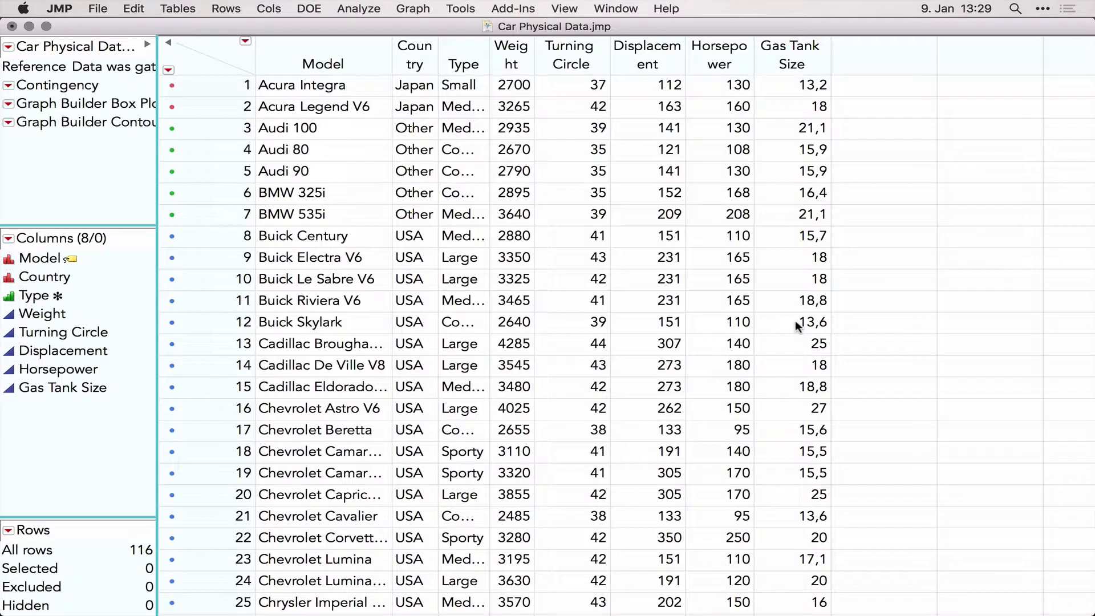
pyautogui.click(206, 83)
pyautogui.keyDown('shift'); pyautogui.click(207, 108); pyautogui.keyUp('shift')
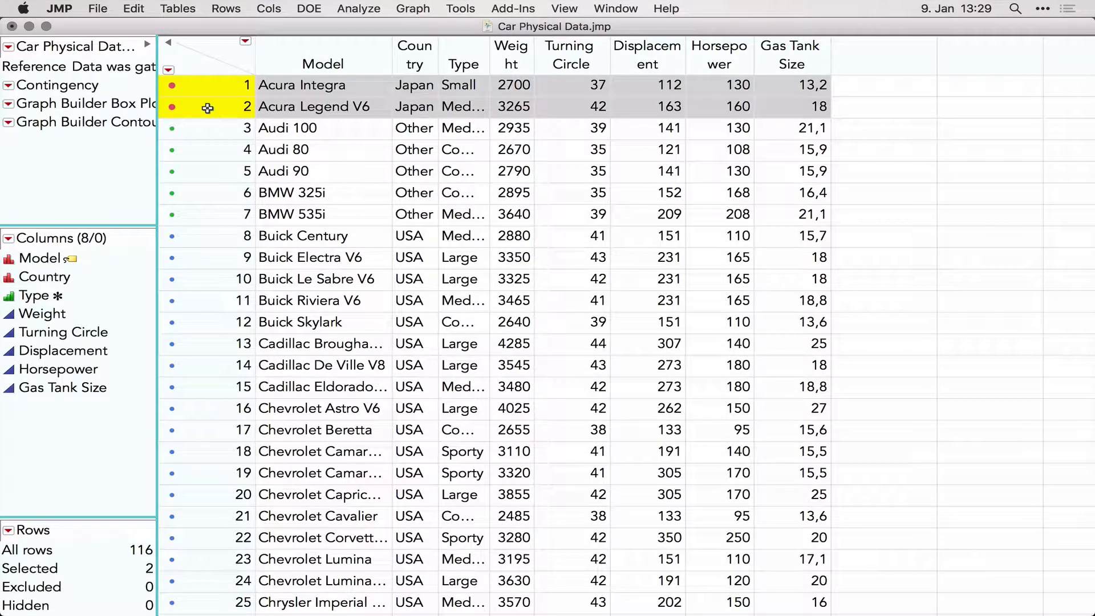
pyautogui.click(192, 68)
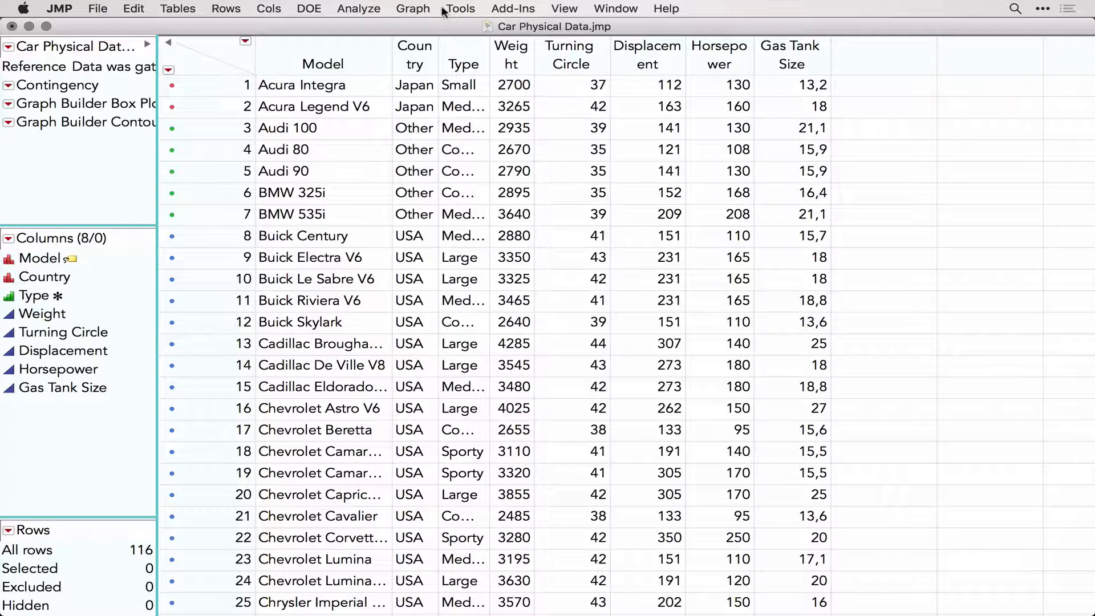
# - Plot Country on the Y axis against Type on the X axis in Graph Builder
pyautogui.click(414, 9)
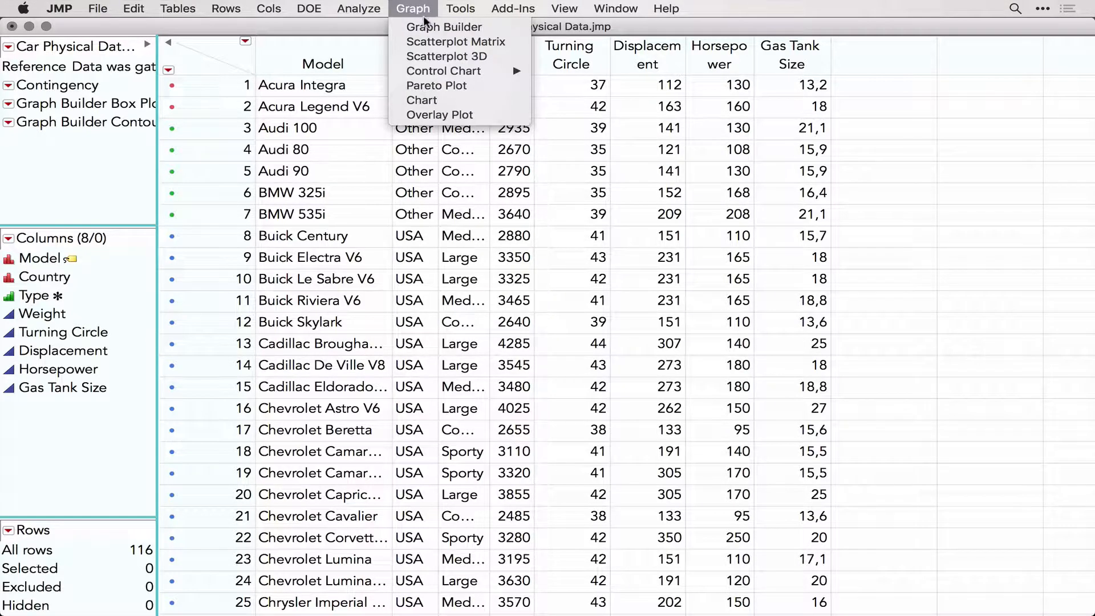
pyautogui.click(430, 26)
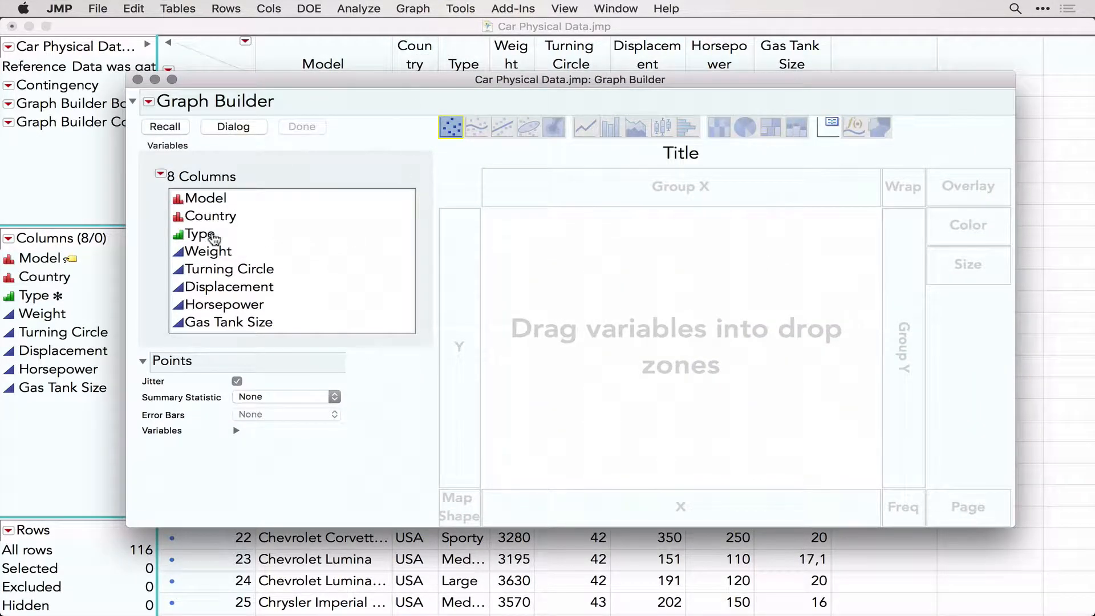
pyautogui.click(207, 219)
pyautogui.moveTo(207, 219); pyautogui.dragTo(454, 330)
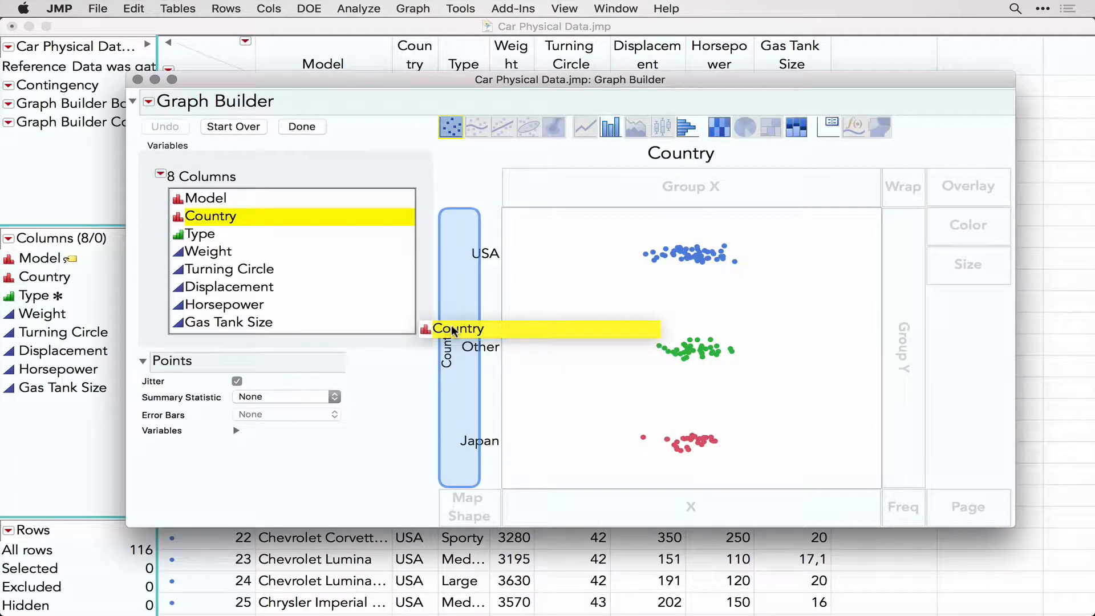
pyautogui.moveTo(452, 331); pyautogui.dragTo(453, 331)
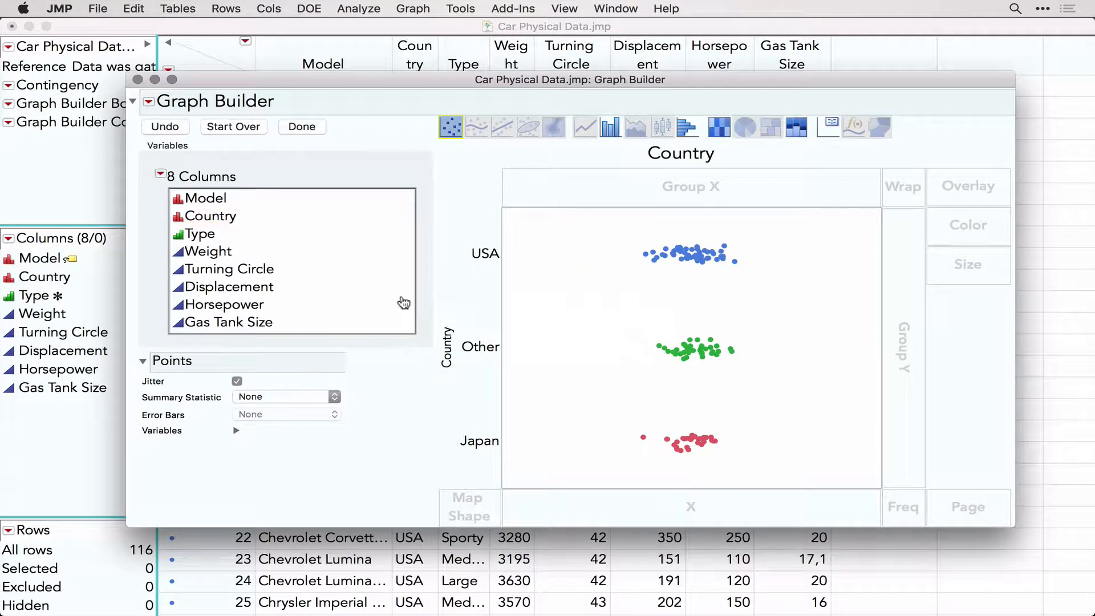
pyautogui.click(206, 239)
pyautogui.moveTo(207, 238); pyautogui.dragTo(728, 518)
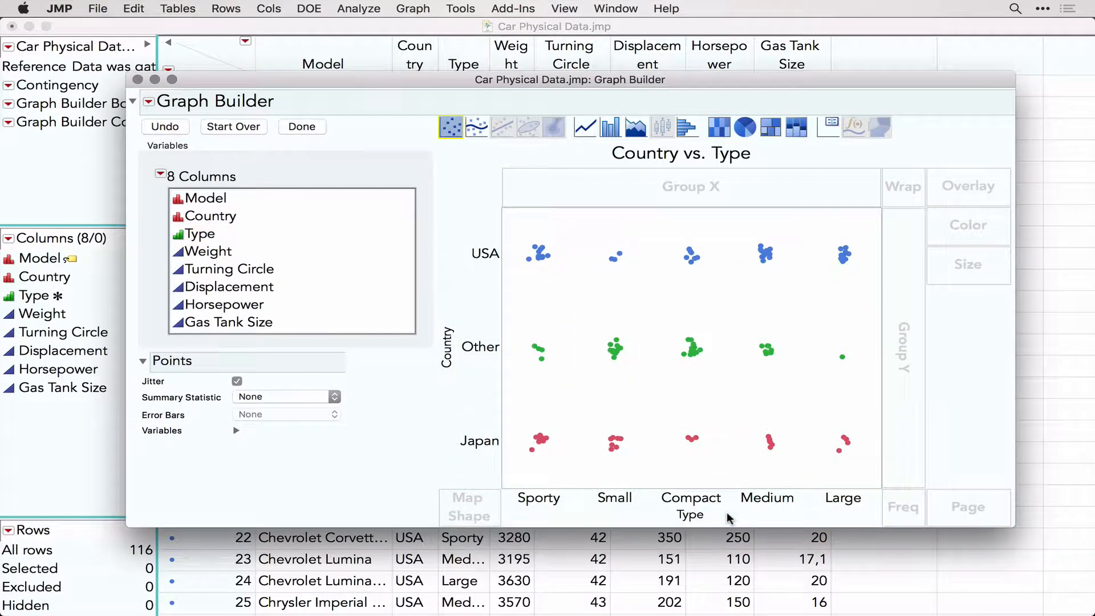
# - Change the Country versus Type graph to a mosaic plot and examine the USA share of Large cars
pyautogui.click(796, 128)
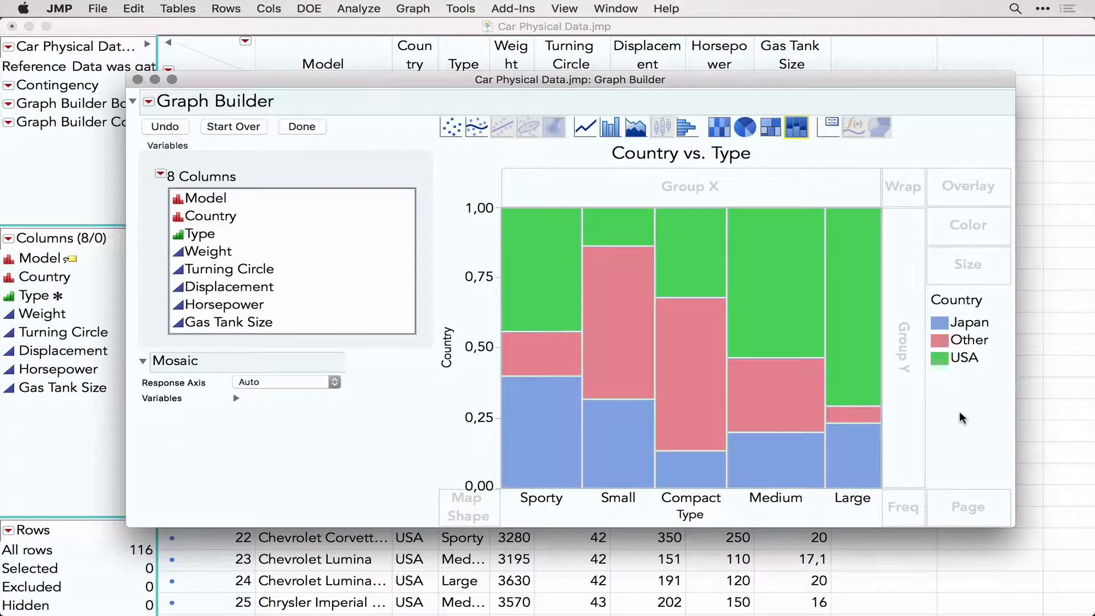
pyautogui.moveTo(959, 418)
pyautogui.mouseDown()
pyautogui.moveTo(855, 351)
pyautogui.moveTo(859, 370)
pyautogui.moveTo(849, 345)
pyautogui.moveTo(877, 351)
pyautogui.mouseUp()
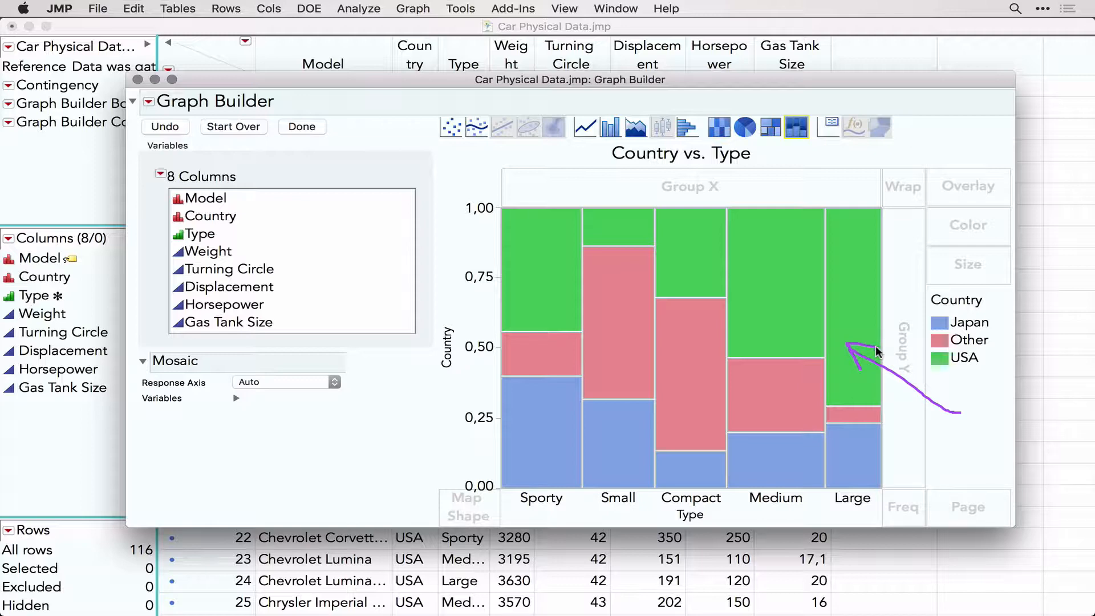
pyautogui.moveTo(969, 380)
pyautogui.mouseDown()
pyautogui.moveTo(922, 359)
pyautogui.moveTo(974, 374)
pyautogui.mouseUp()
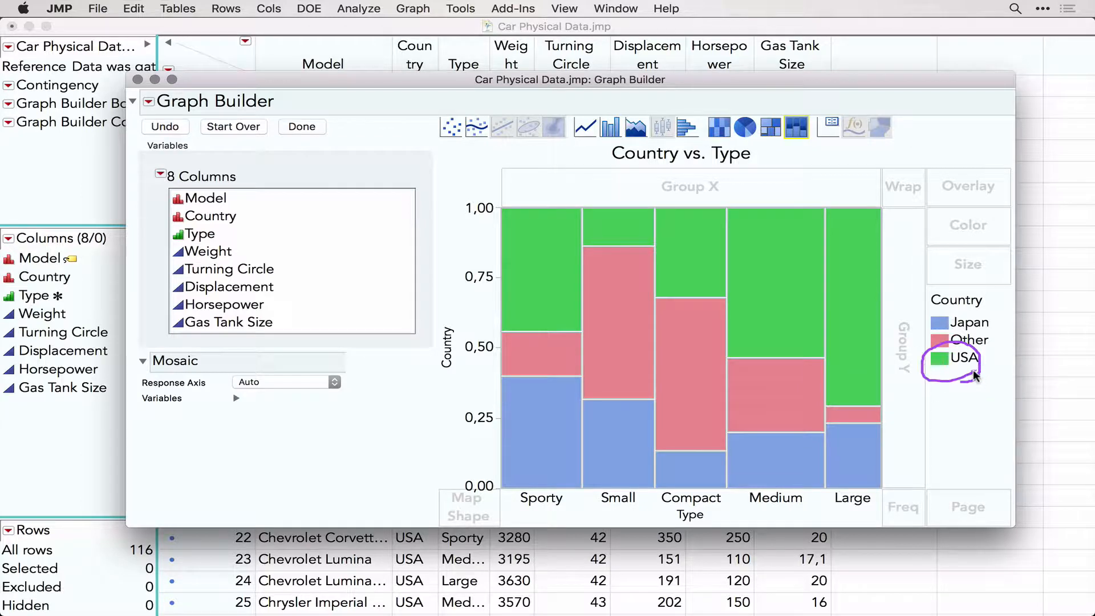
# - Start the graph over with Horsepower on Y and Type on X, trying contours before settling on box plots
pyautogui.click(235, 127)
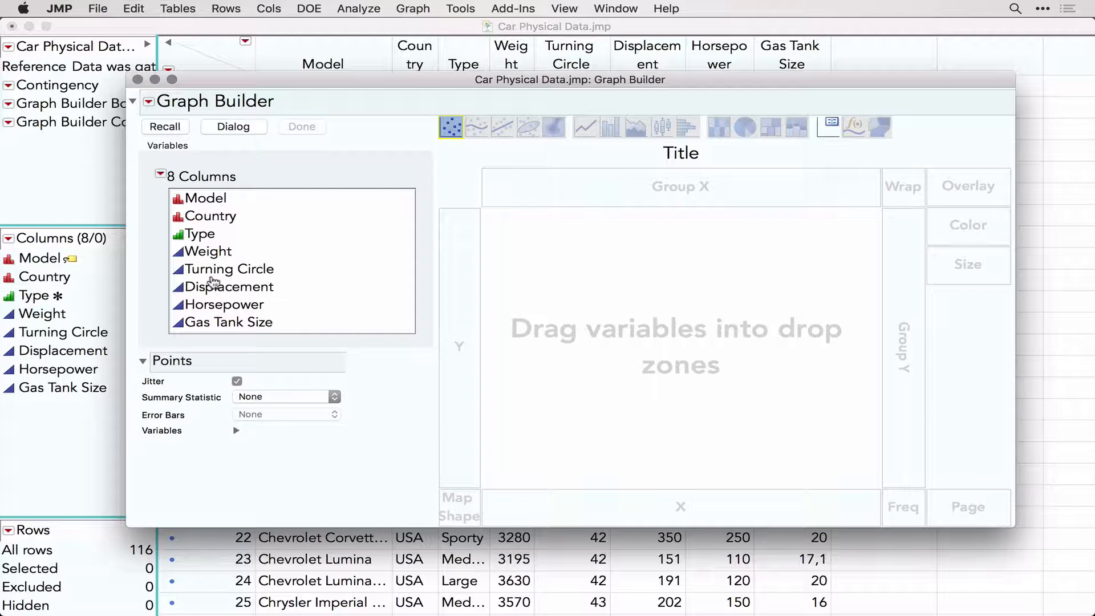
pyautogui.click(214, 310)
pyautogui.moveTo(214, 311); pyautogui.dragTo(442, 304)
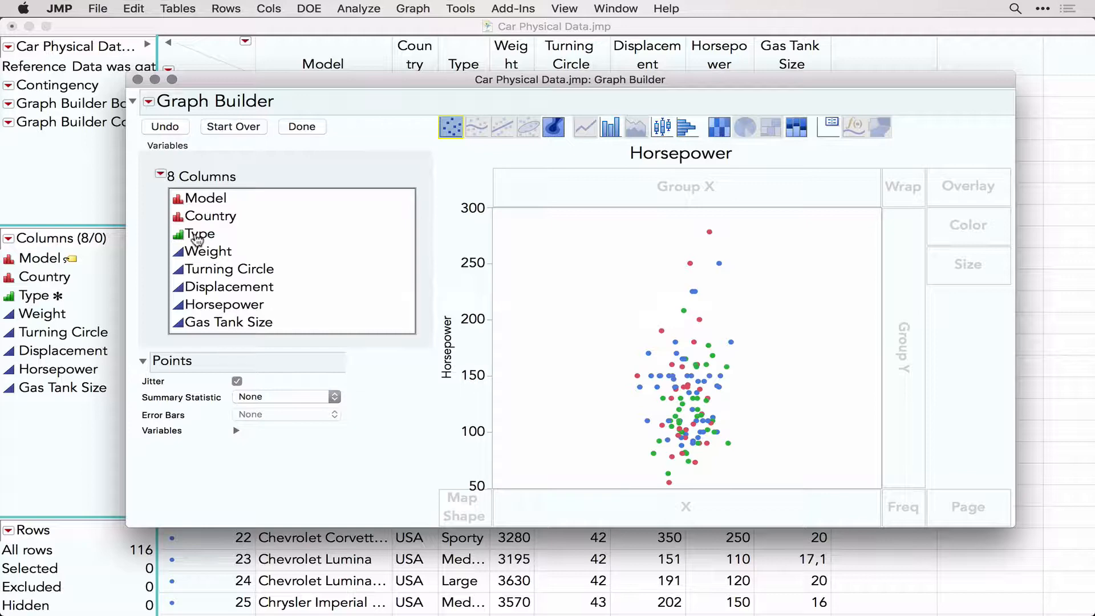
pyautogui.moveTo(197, 237); pyautogui.dragTo(567, 515)
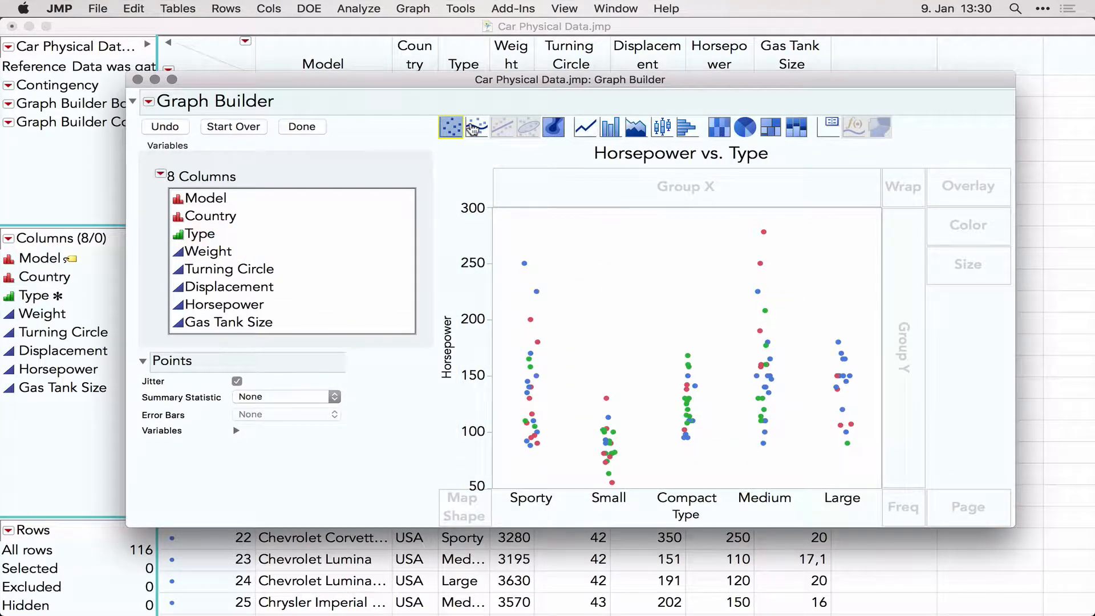
pyautogui.click(556, 130)
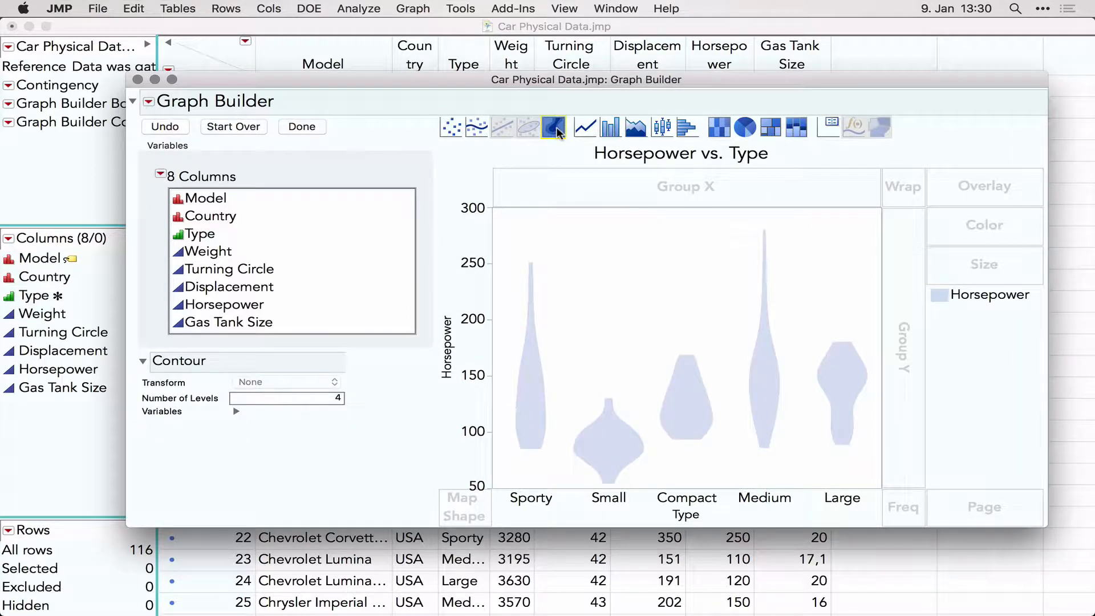
pyautogui.click(668, 130)
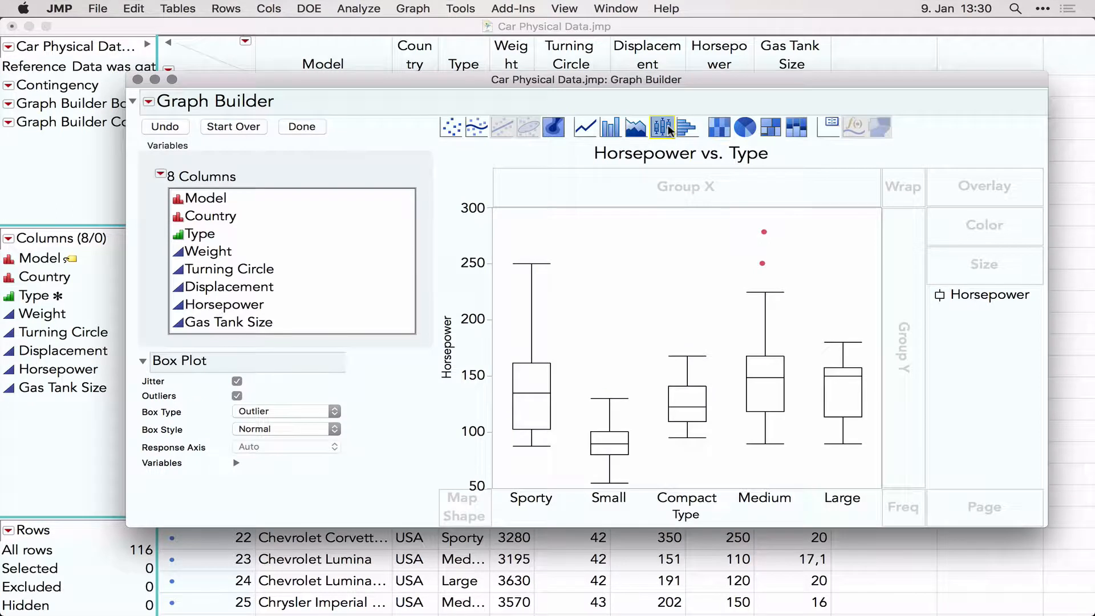
# - Preview Country as the Wrap variable for the box plots and assign it as the Overlay variable instead
pyautogui.click(215, 219)
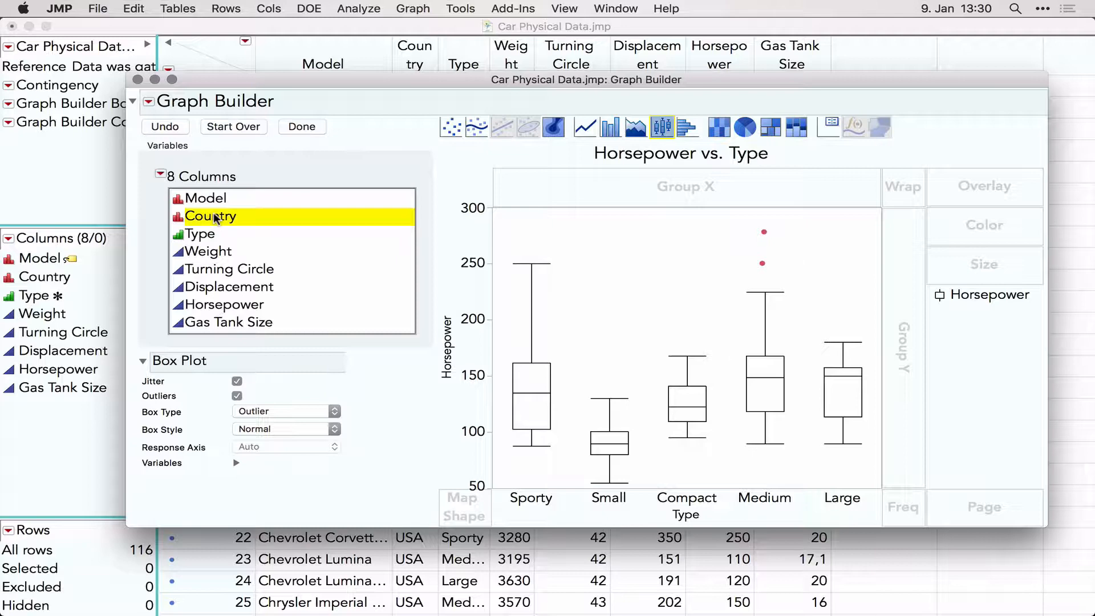
pyautogui.moveTo(215, 218); pyautogui.dragTo(916, 193)
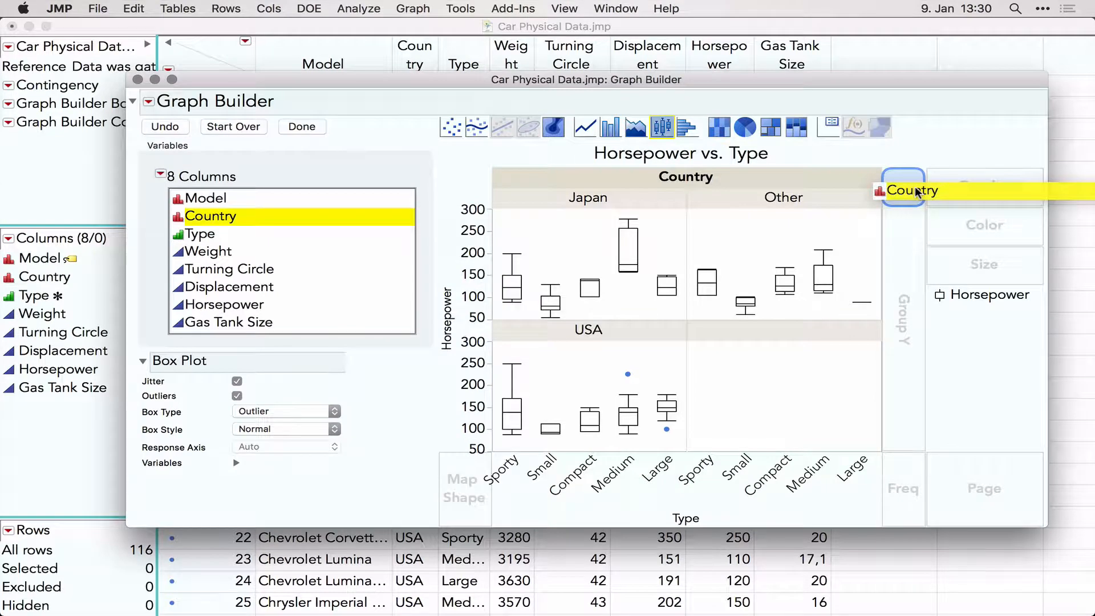
pyautogui.moveTo(916, 193); pyautogui.dragTo(916, 192)
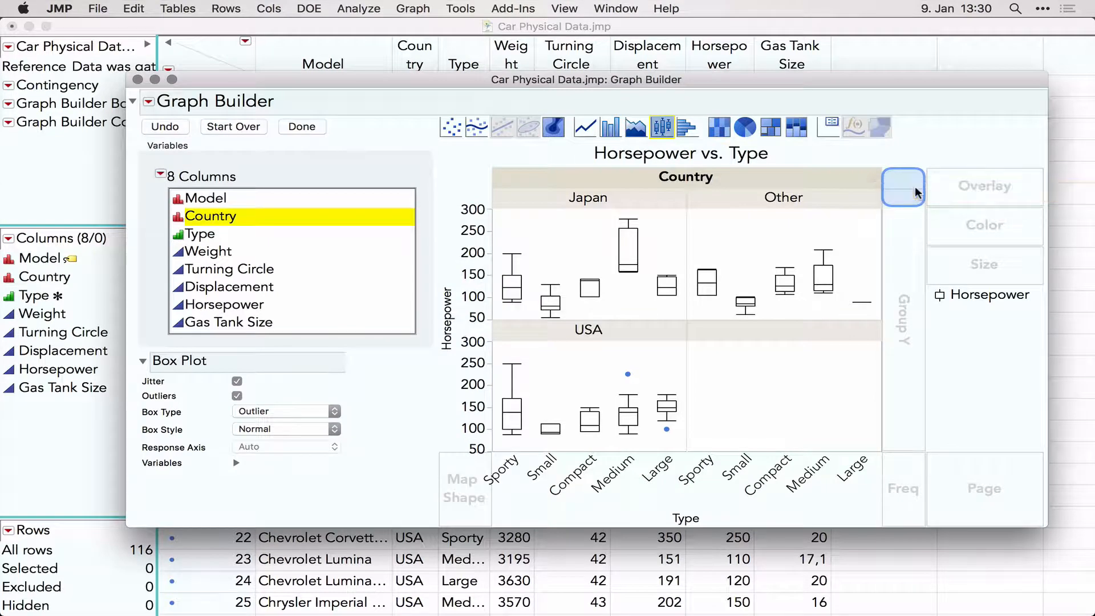
pyautogui.moveTo(777, 189); pyautogui.dragTo(962, 188)
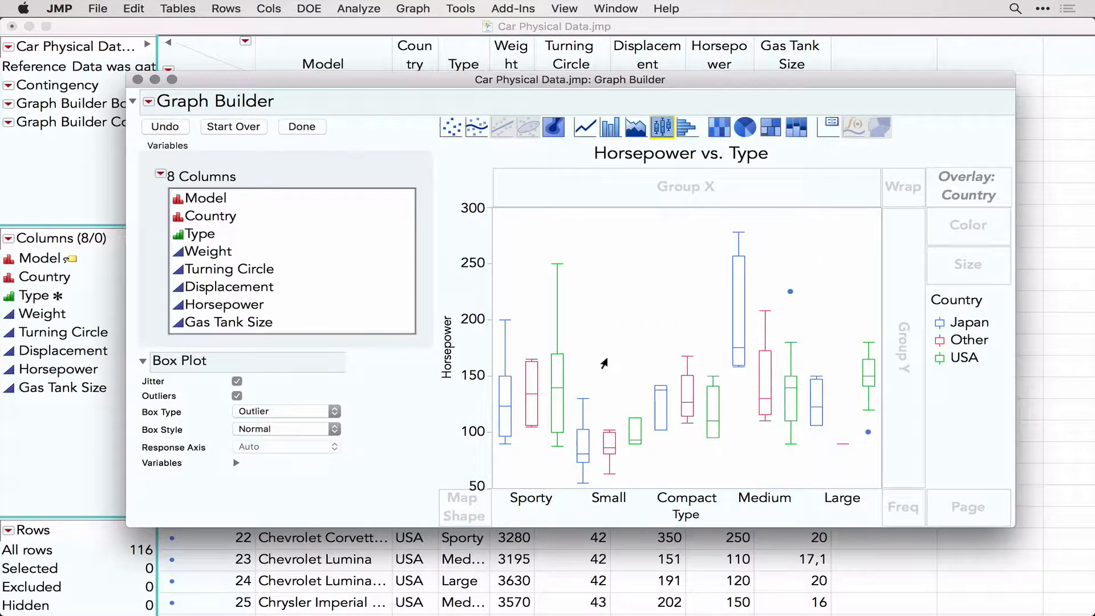
# - Start the graph over with Horsepower on Y and Displacement on X, and add a line of fit to the points
pyautogui.click(241, 127)
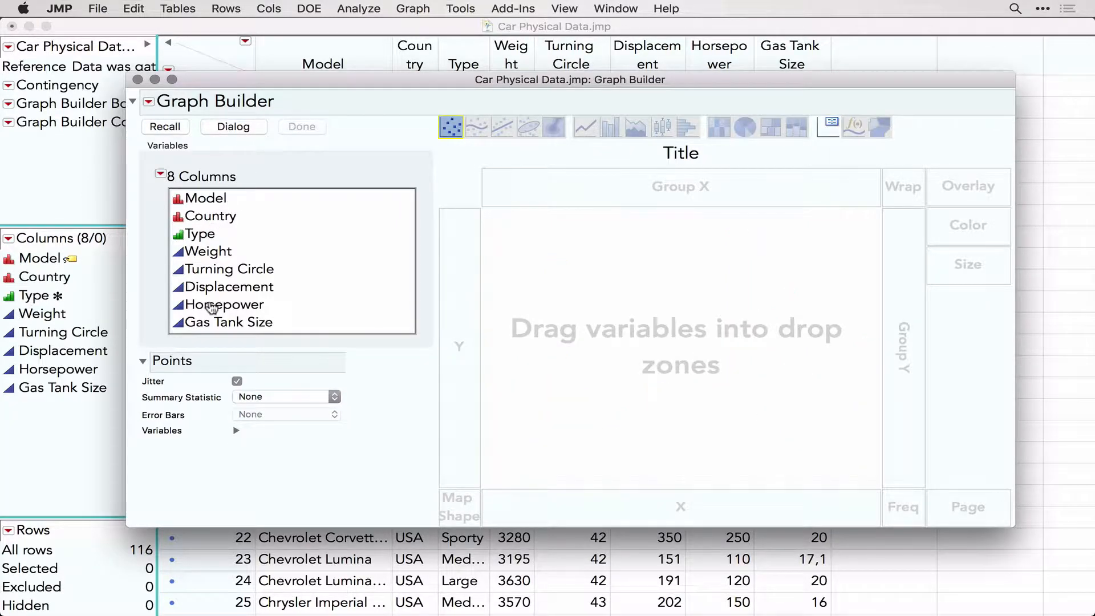
pyautogui.moveTo(212, 309); pyautogui.dragTo(450, 323)
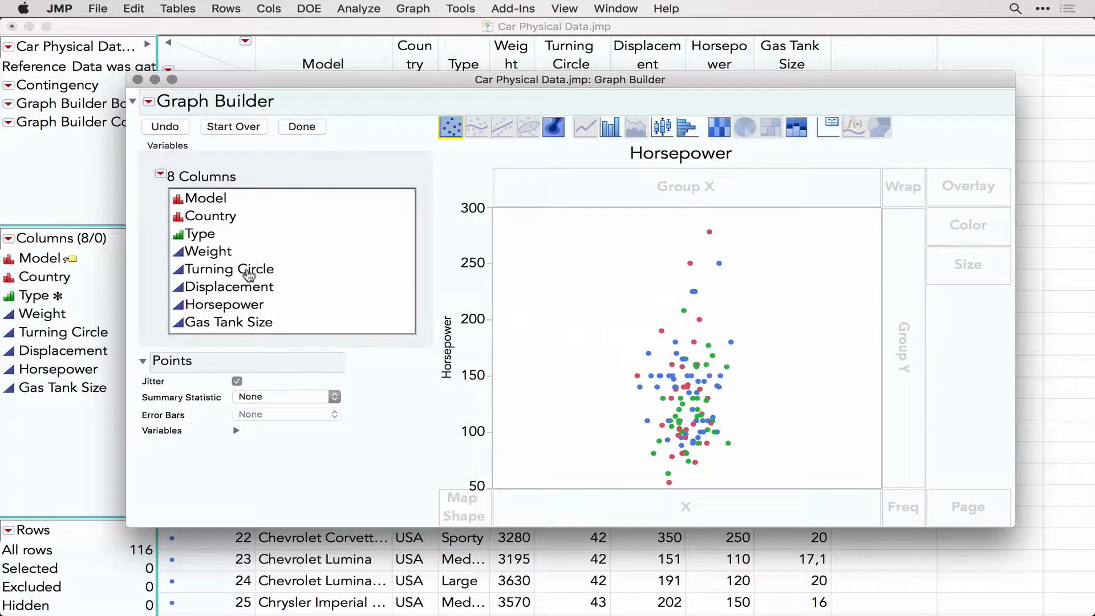
pyautogui.moveTo(223, 287); pyautogui.dragTo(692, 509)
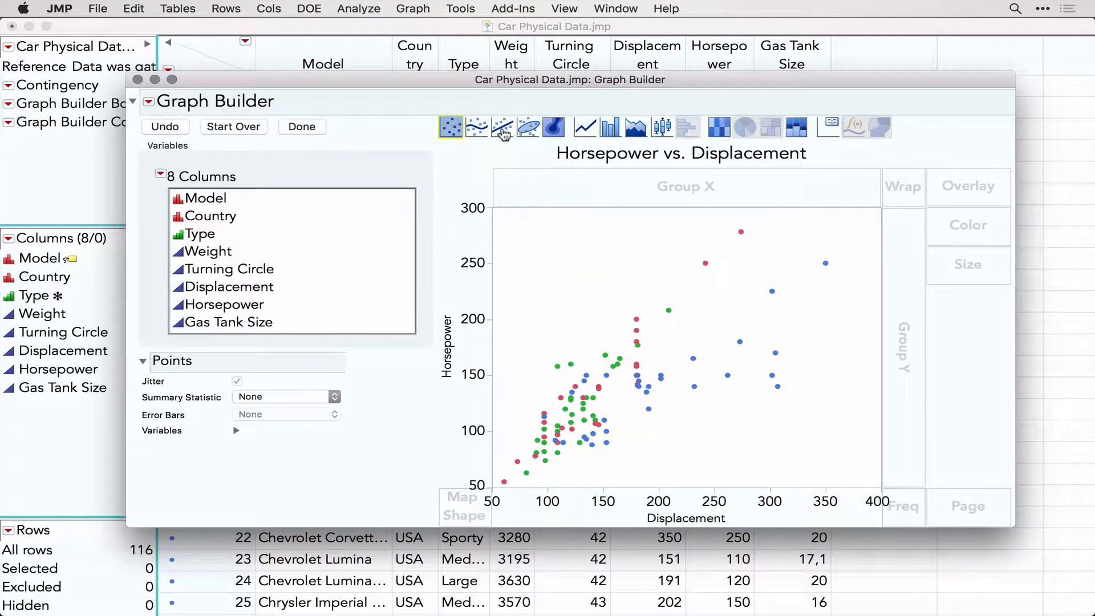
pyautogui.click(502, 127)
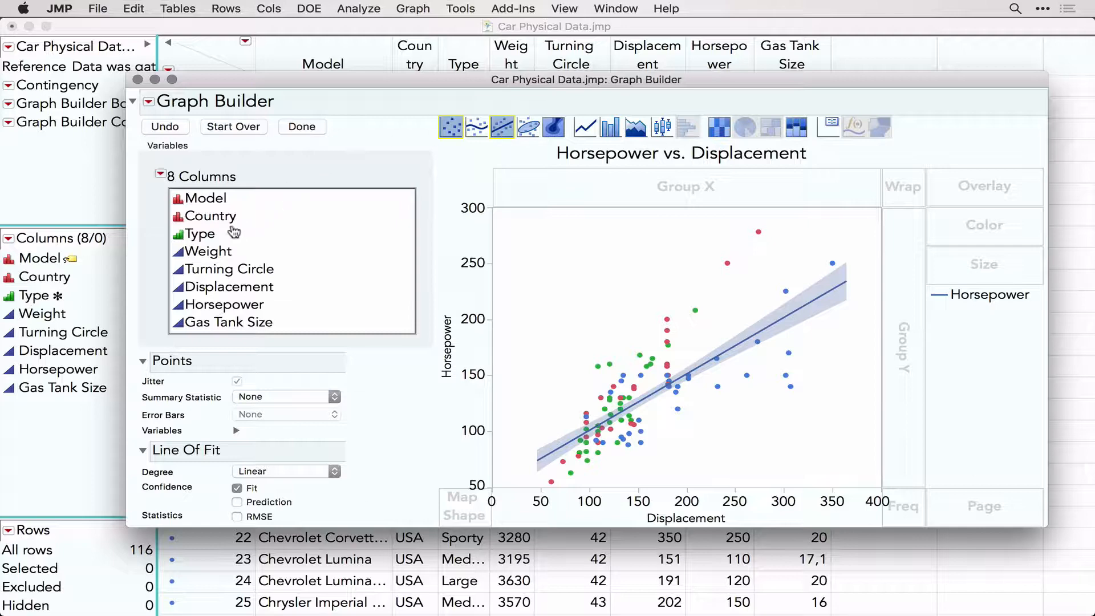
# - Overlay the Horsepower versus Displacement graph by Country and assign Gas Tank Size as the Group X variable
pyautogui.click(211, 219)
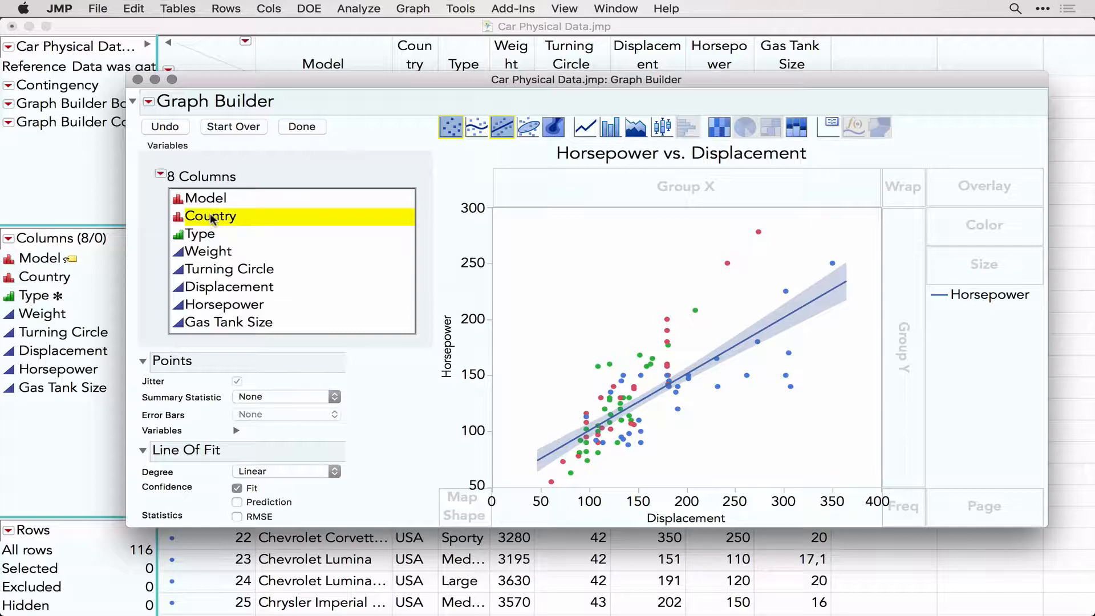
pyautogui.moveTo(214, 216); pyautogui.dragTo(997, 202)
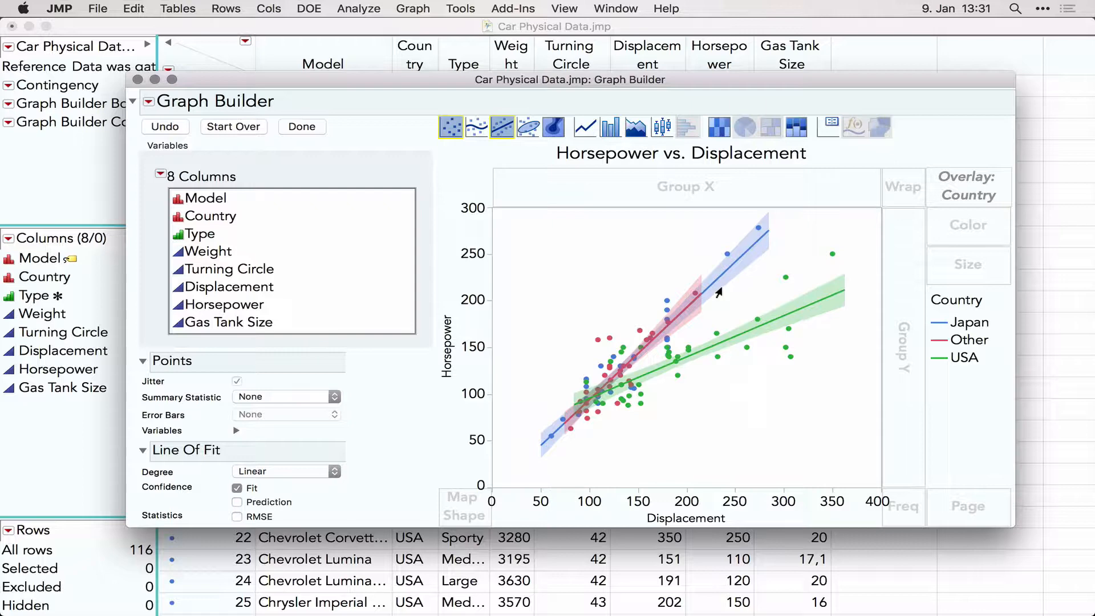
pyautogui.click(241, 320)
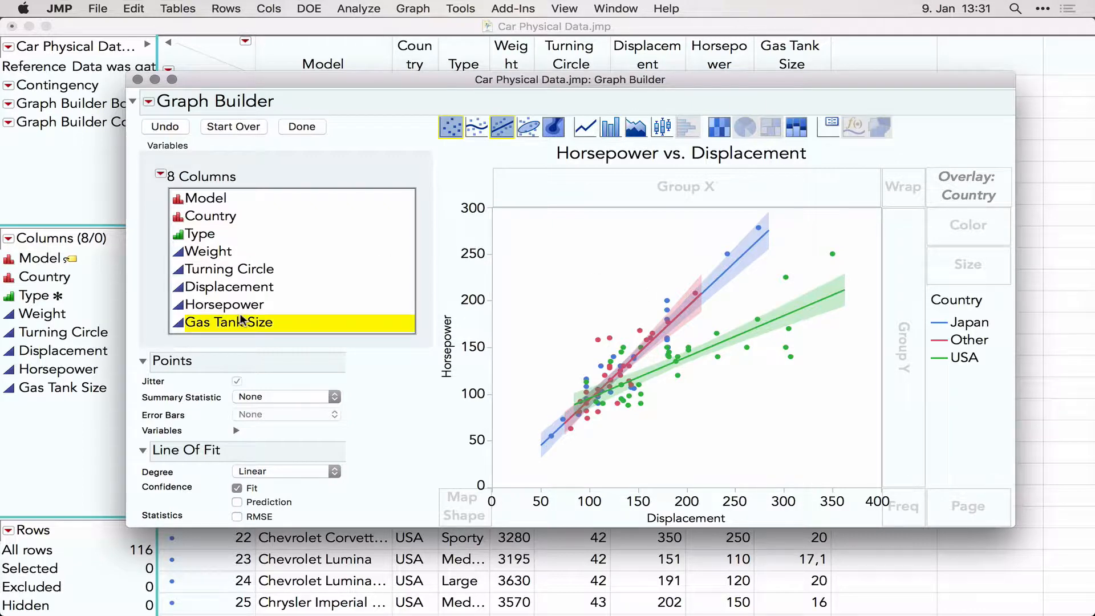
pyautogui.moveTo(241, 321); pyautogui.dragTo(707, 185)
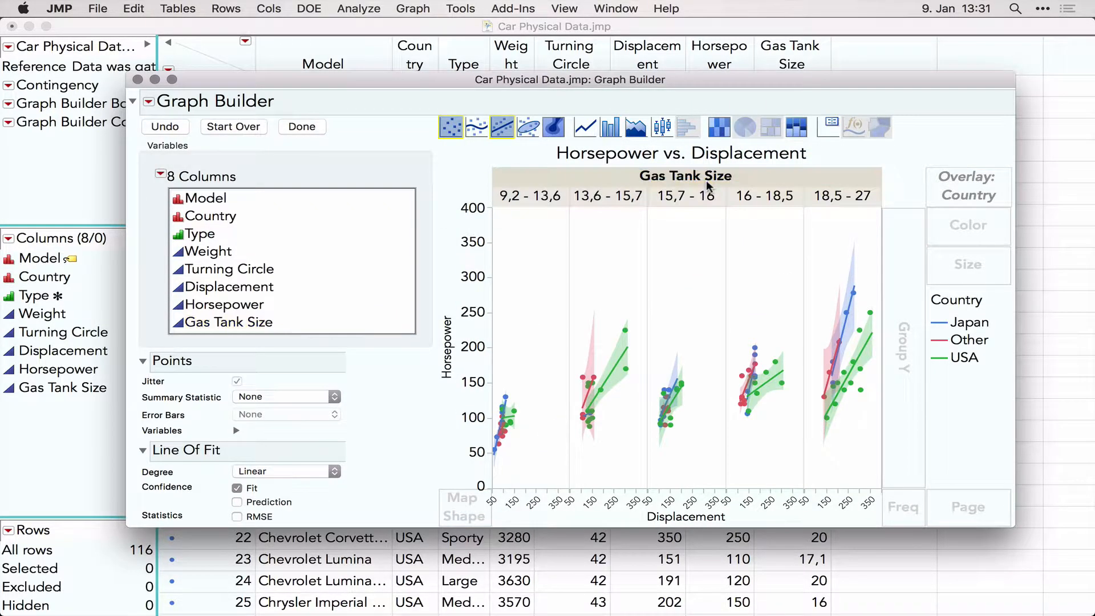
# - Finish the grouped graph, view it at full window size and close it
pyautogui.click(312, 129)
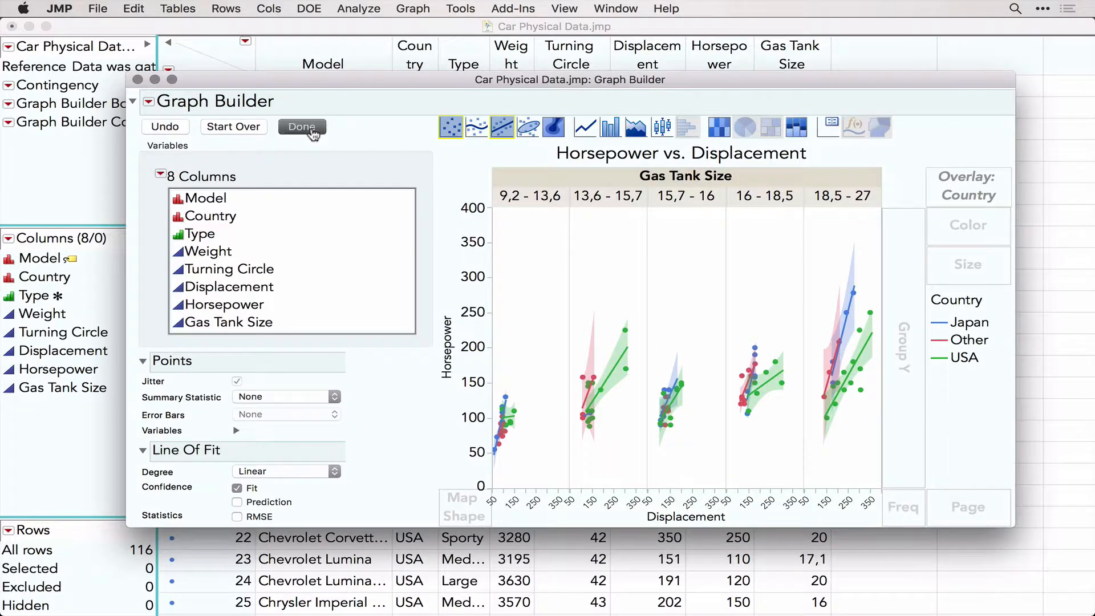
pyautogui.click(173, 80)
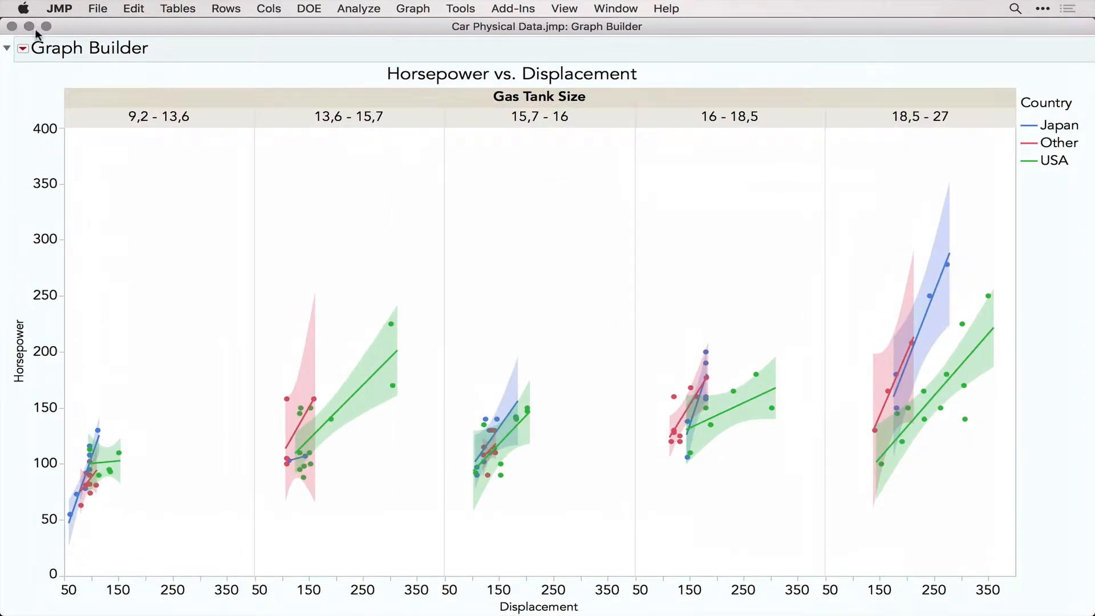
pyautogui.click(12, 26)
# - Run a Distribution analysis with all eight columns, Model through Gas Tank Size, as Y variables
pyautogui.click(359, 8)
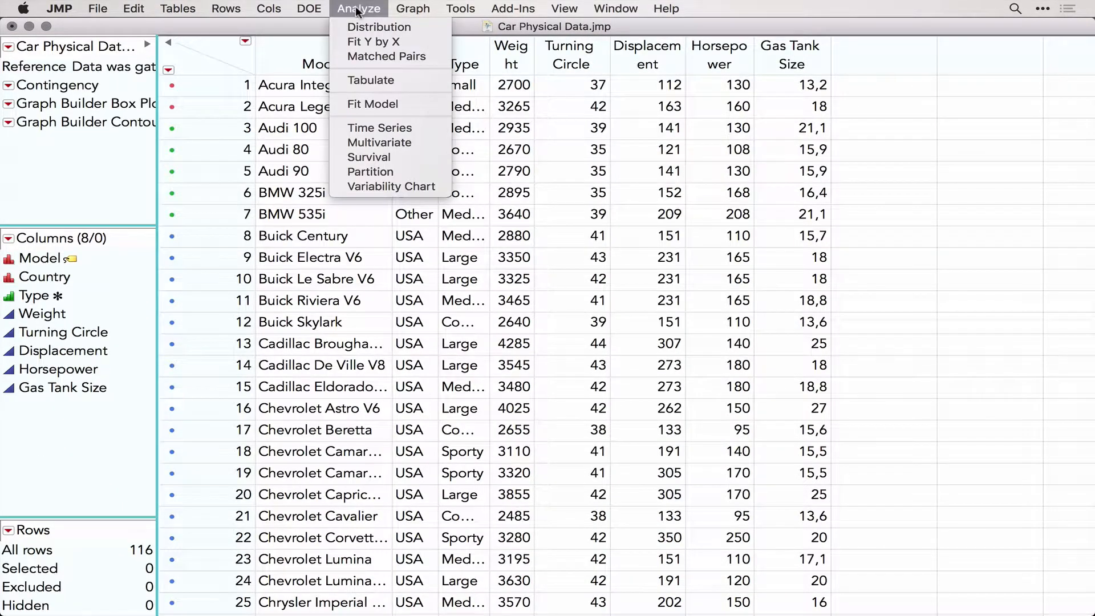
pyautogui.click(369, 28)
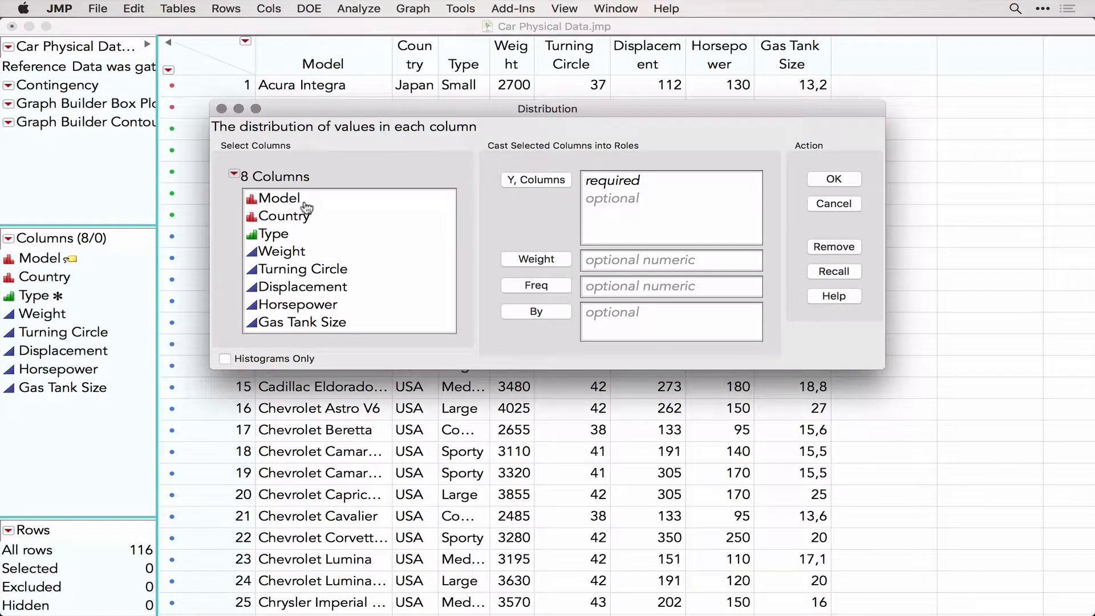
pyautogui.click(293, 199)
pyautogui.moveTo(292, 199); pyautogui.dragTo(330, 318)
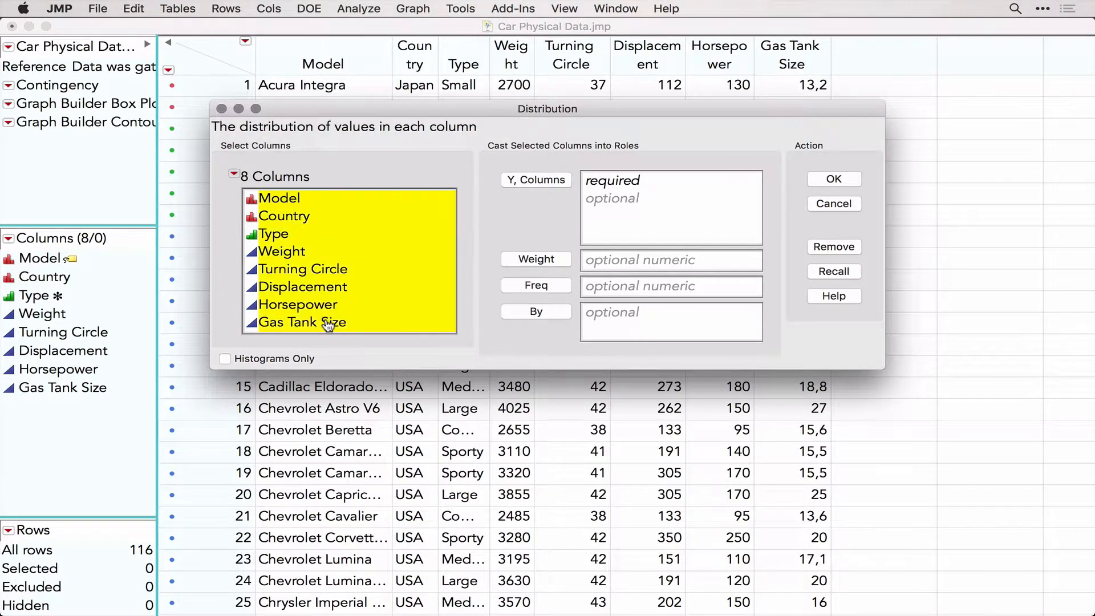
pyautogui.click(530, 181)
pyautogui.click(821, 180)
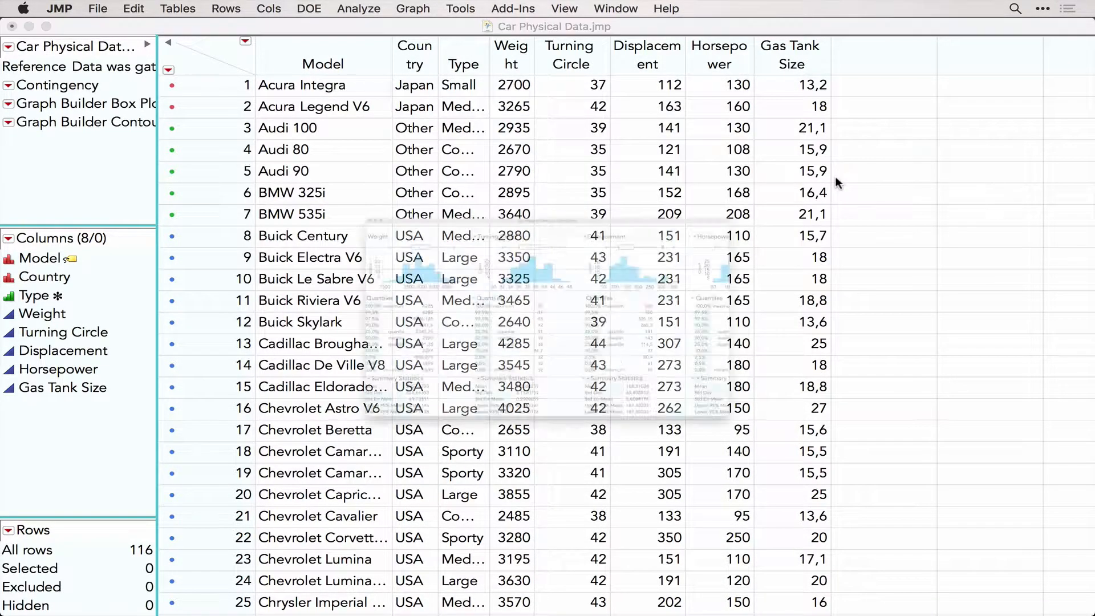
# - Remove the Model distribution from the report
pyautogui.hscroll(-15, 381, 345)
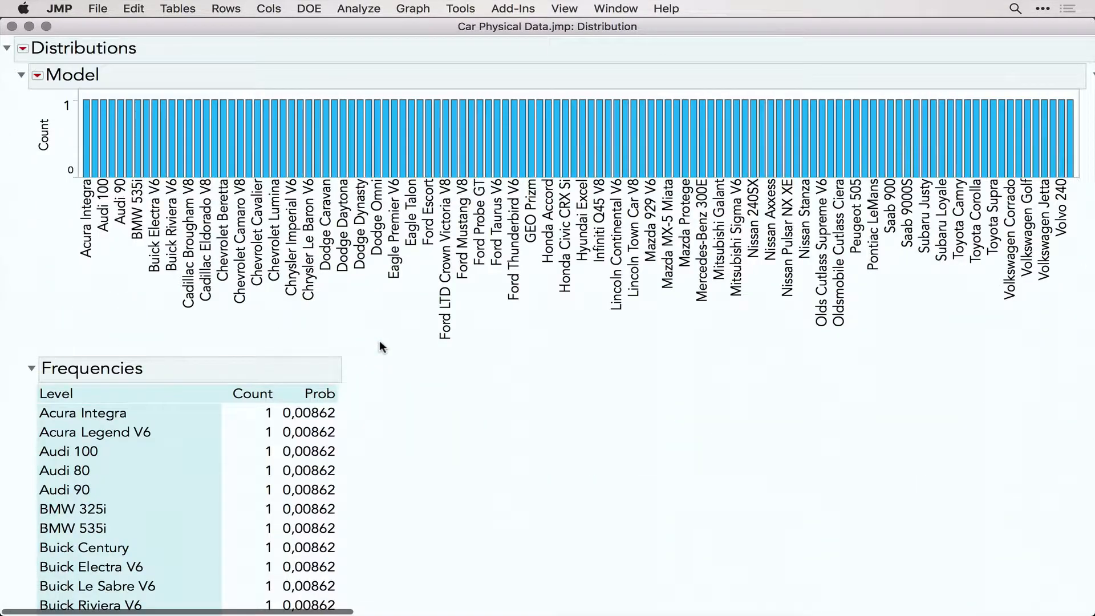
pyautogui.click(38, 76)
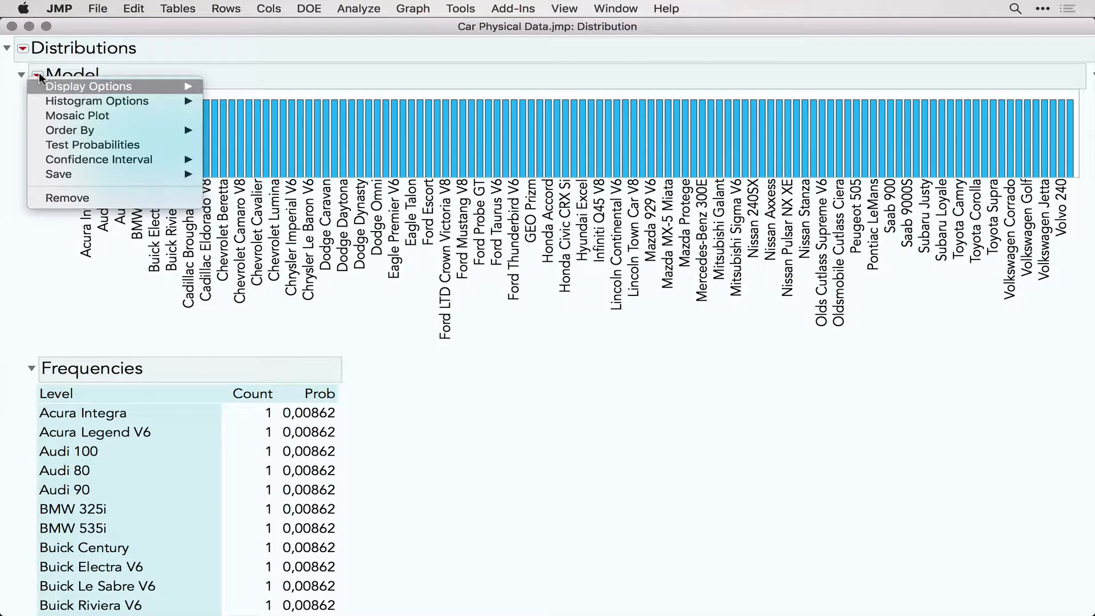
pyautogui.click(82, 195)
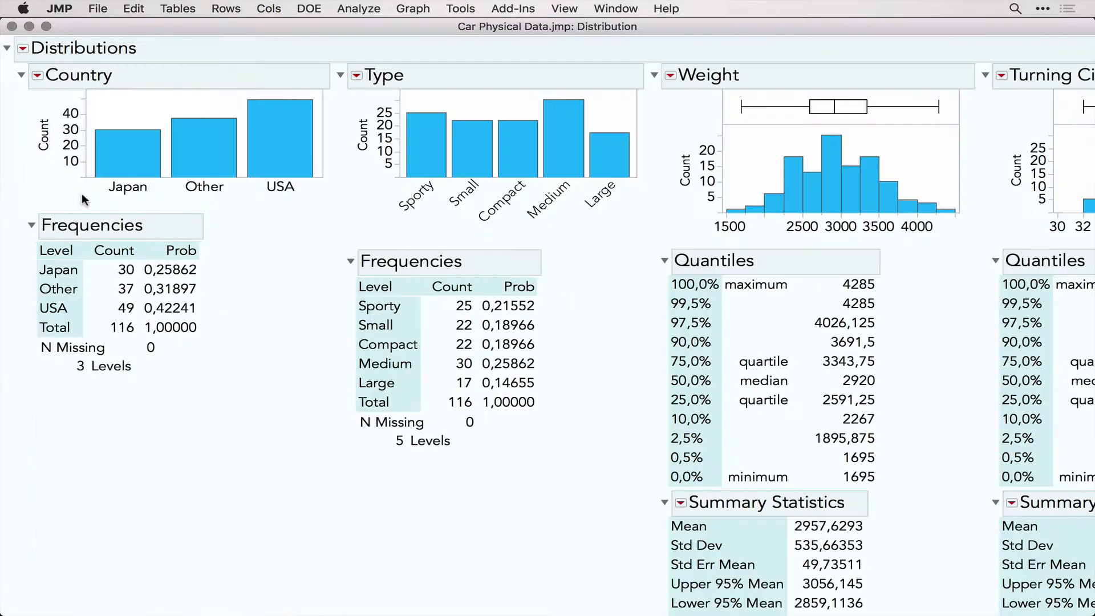
# - Select the Horsepower histogram bars from 150 to 300 and examine the linked shading in the Weight and Type distributions
pyautogui.hscroll(10, 227, 382)
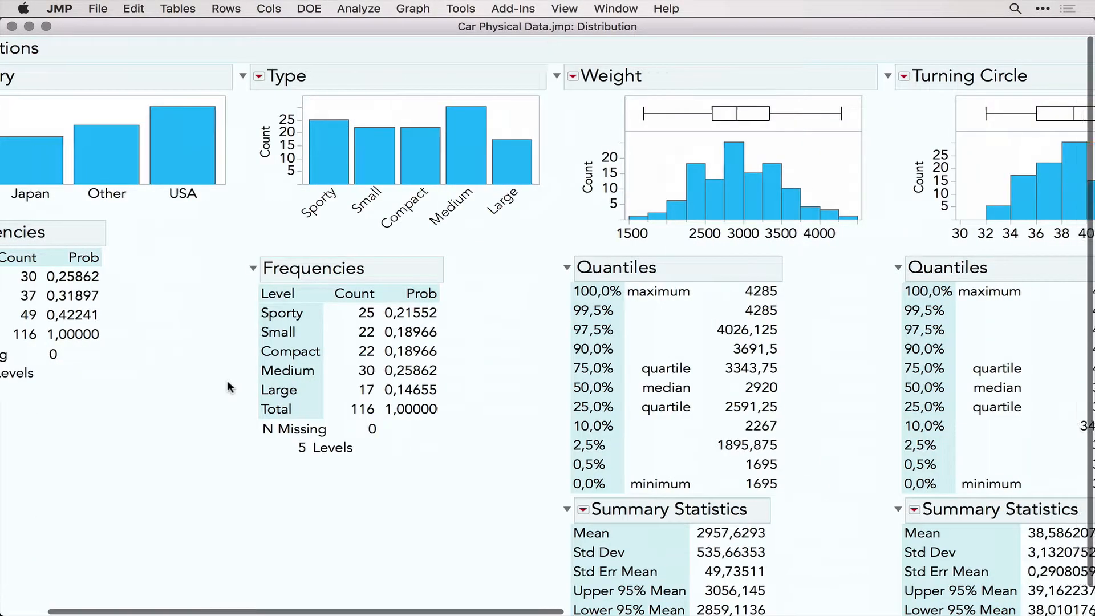
pyautogui.hscroll(10, 228, 386)
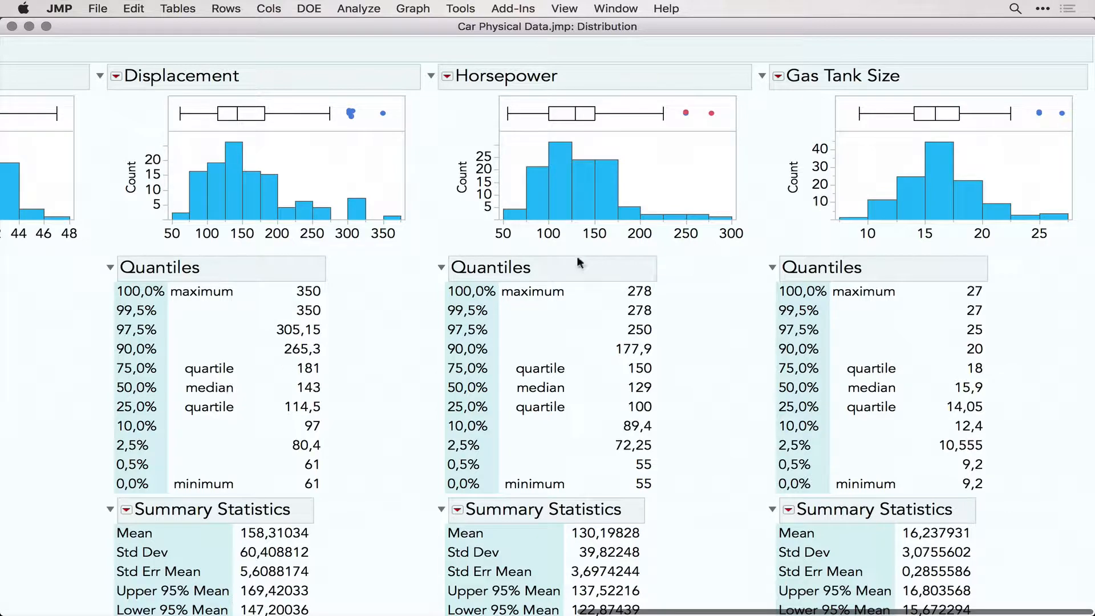
pyautogui.moveTo(729, 201); pyautogui.dragTo(598, 214)
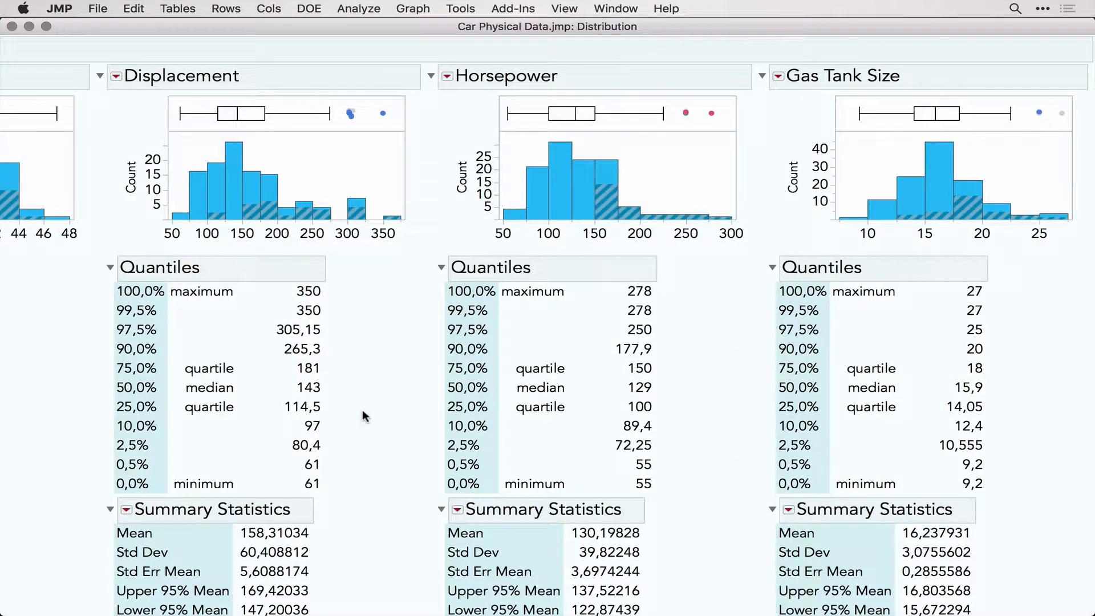
pyautogui.hscroll(-6, 362, 409)
pyautogui.hscroll(-8, 361, 409)
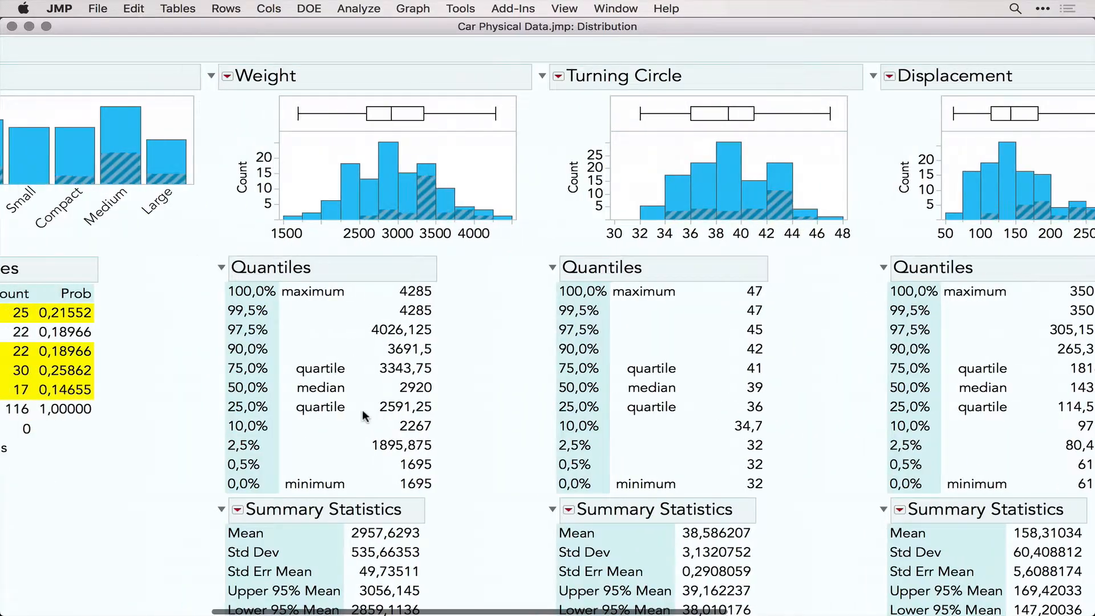
pyautogui.hscroll(-8, 365, 415)
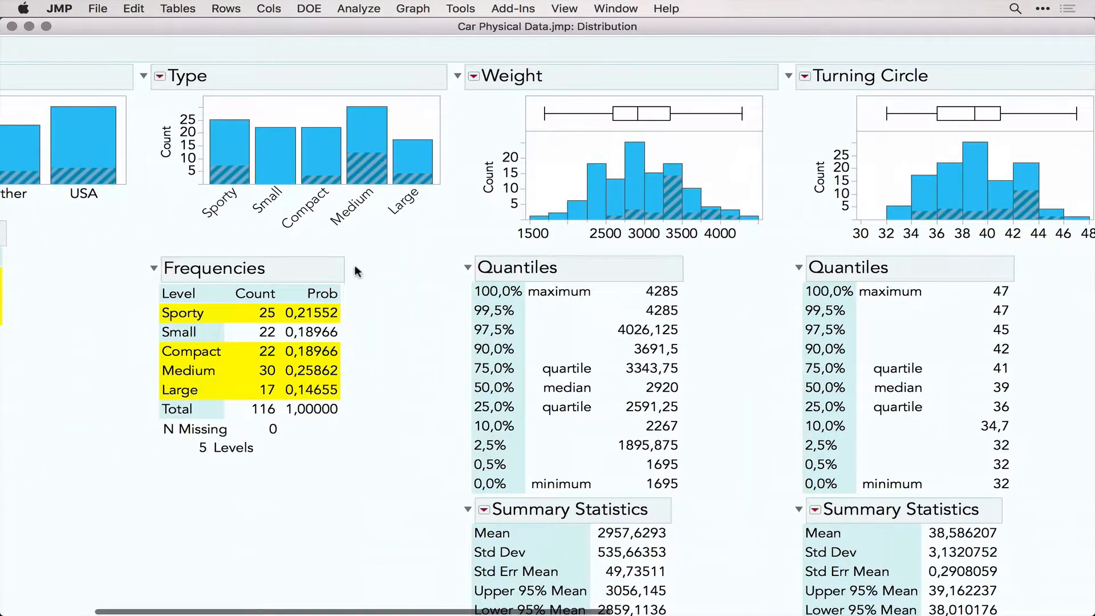
pyautogui.moveTo(278, 44); pyautogui.dragTo(279, 169)
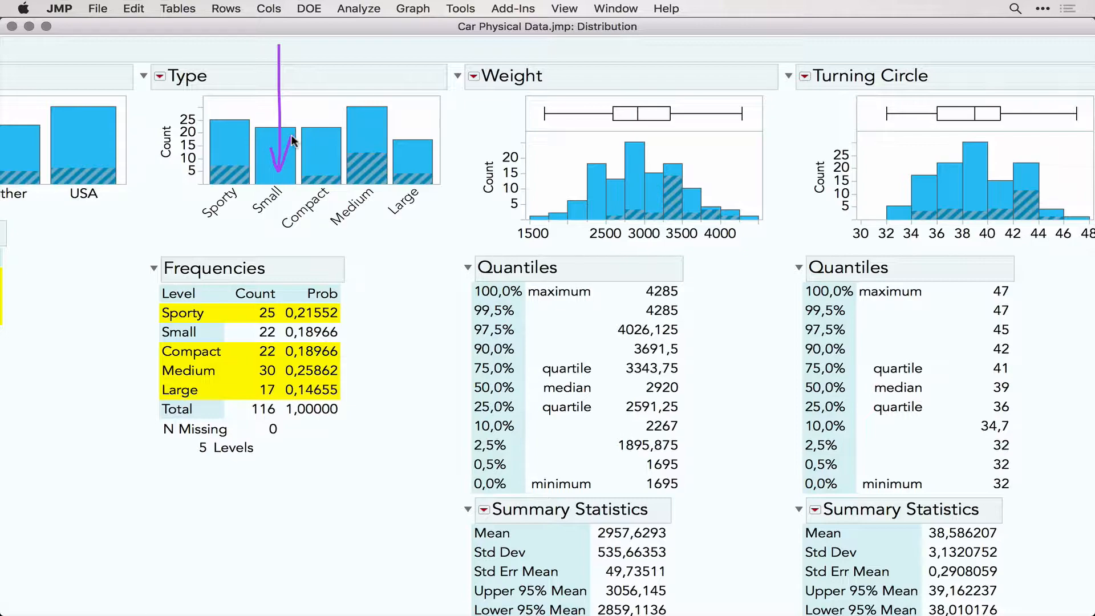
# - Fit all continuous distributions to Horsepower and check the fitted curve over its histogram
pyautogui.hscroll(20, 292, 141)
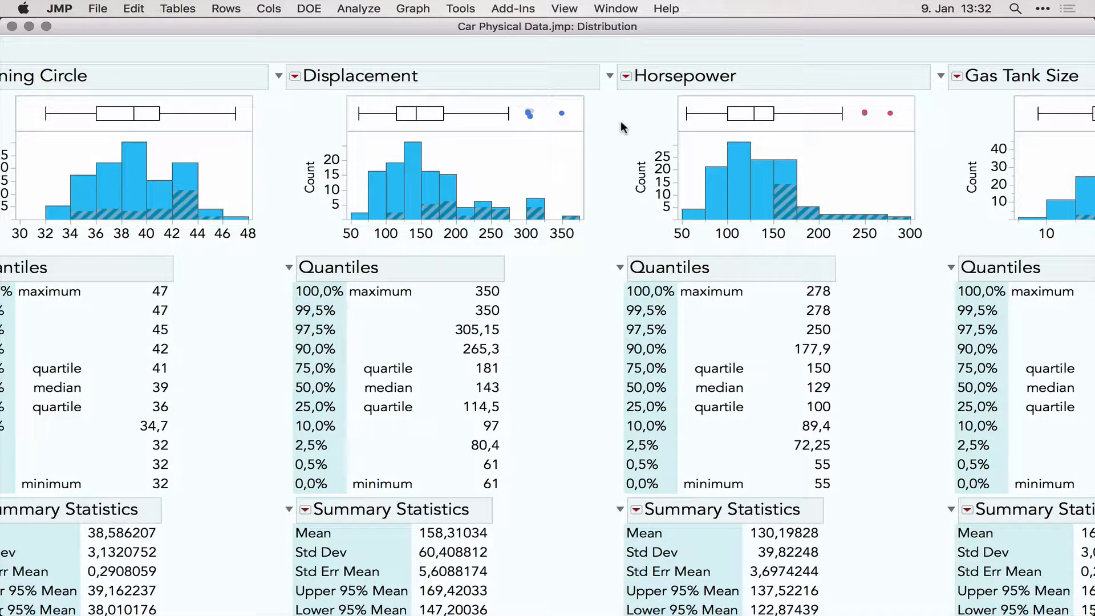
pyautogui.click(625, 76)
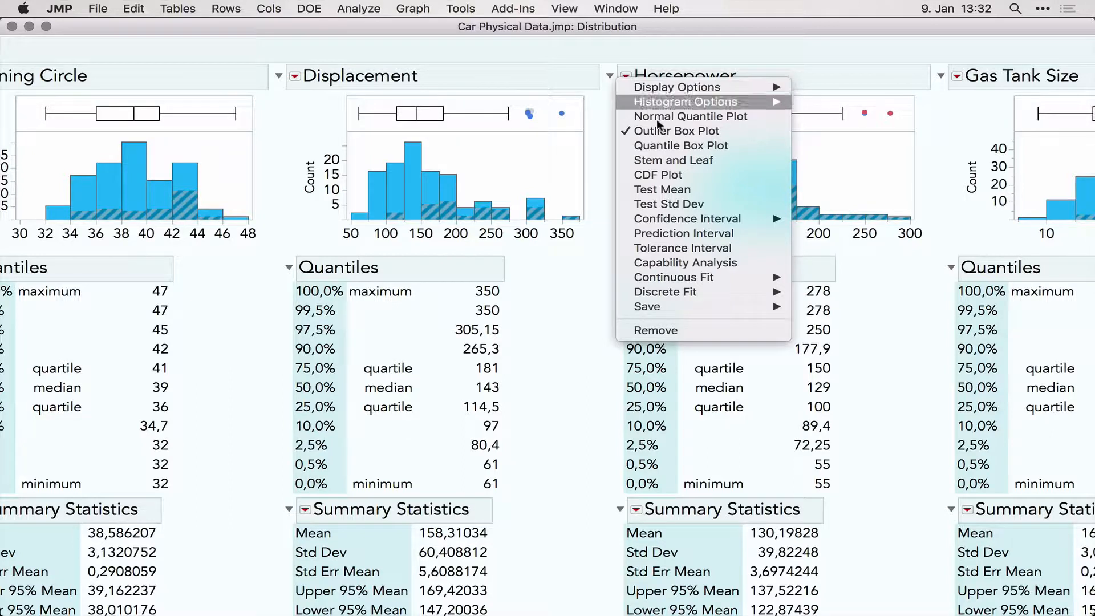
pyautogui.moveTo(678, 278)
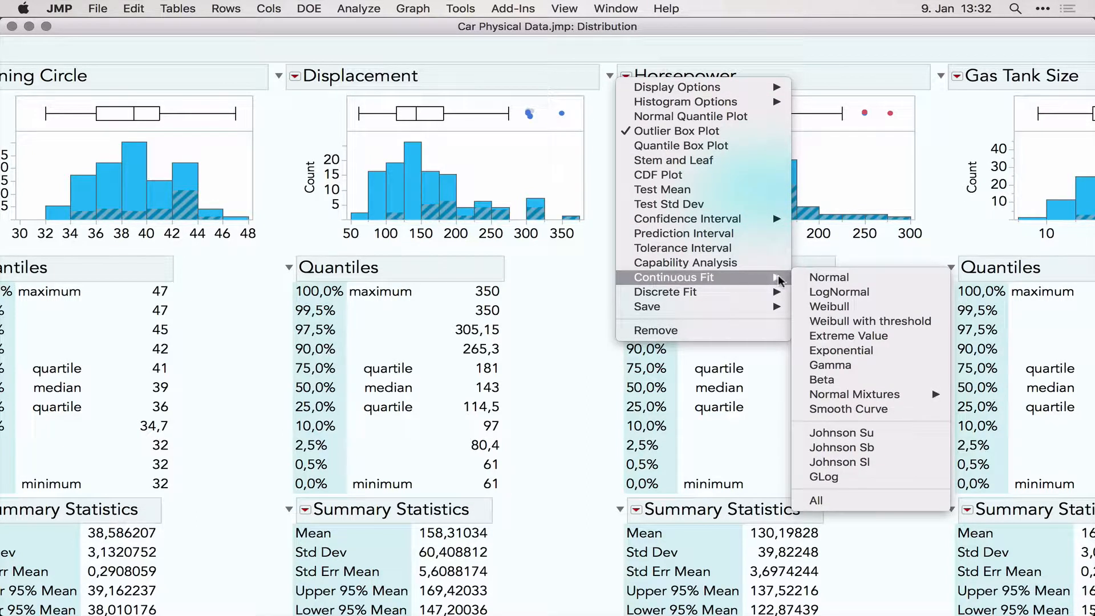
pyautogui.click(840, 501)
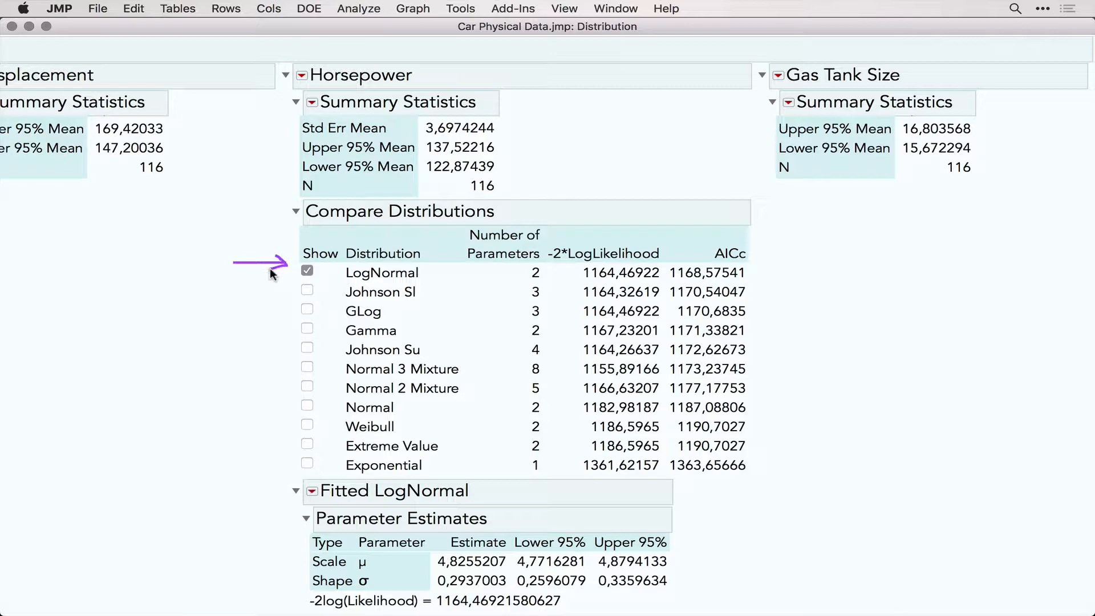
pyautogui.scroll(10, 270, 274)
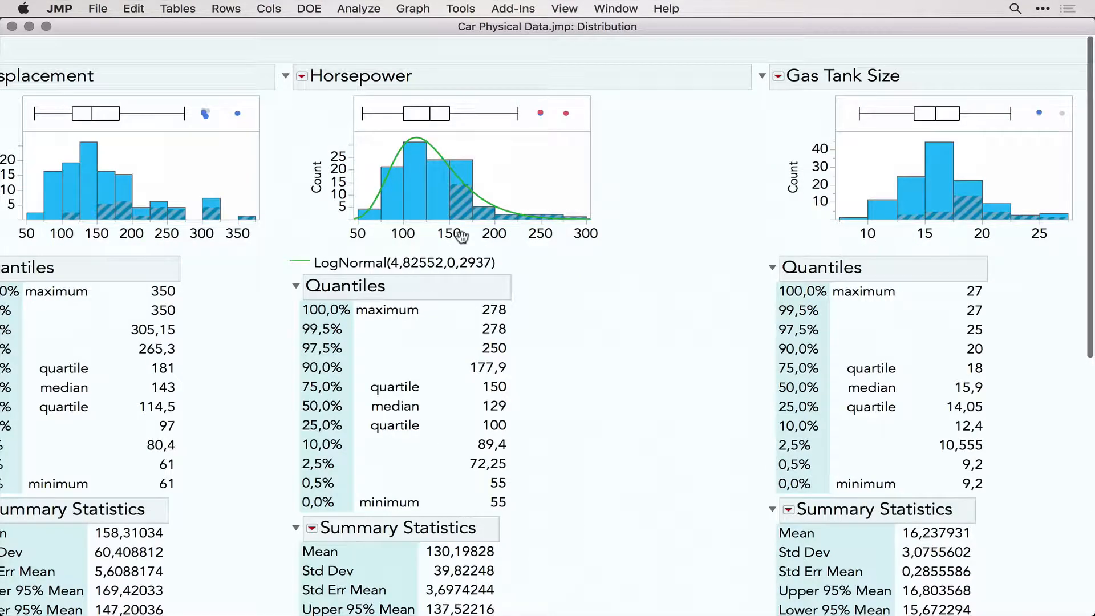
# - Show the Normal fit for Horsepower as well and compare its curve with the LogNormal curve on the histogram
pyautogui.scroll(-10, 540, 470)
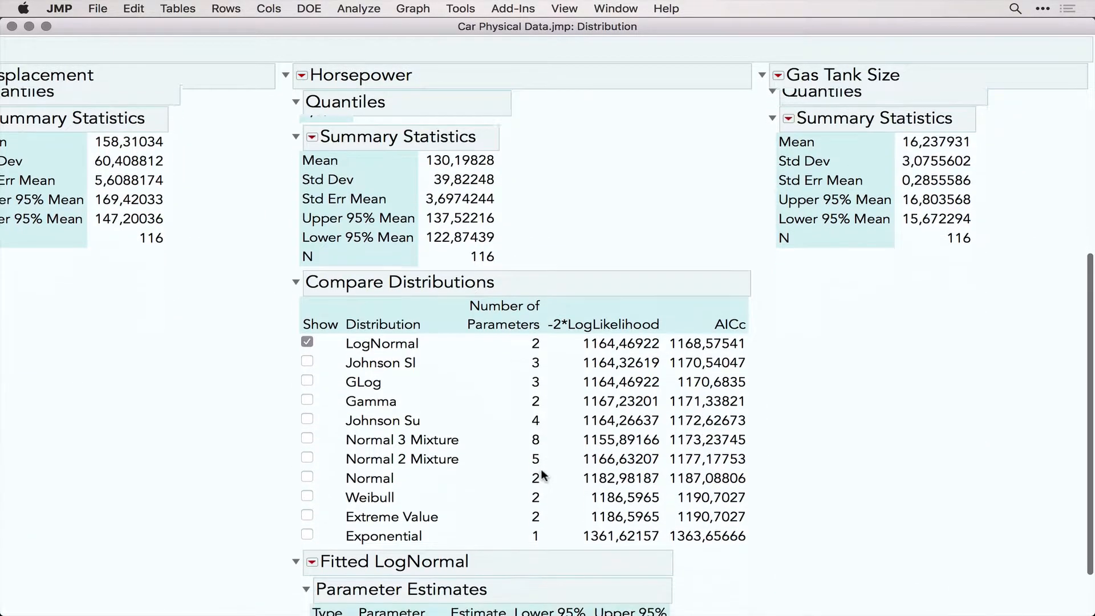
pyautogui.scroll(-2, 541, 474)
pyautogui.click(308, 420)
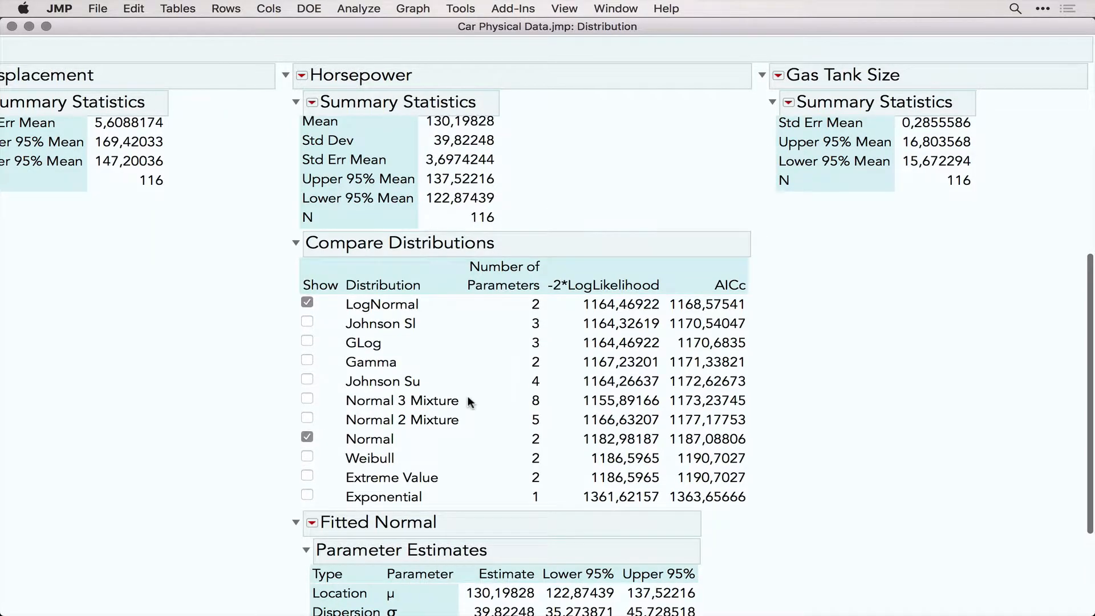
pyautogui.scroll(10, 467, 401)
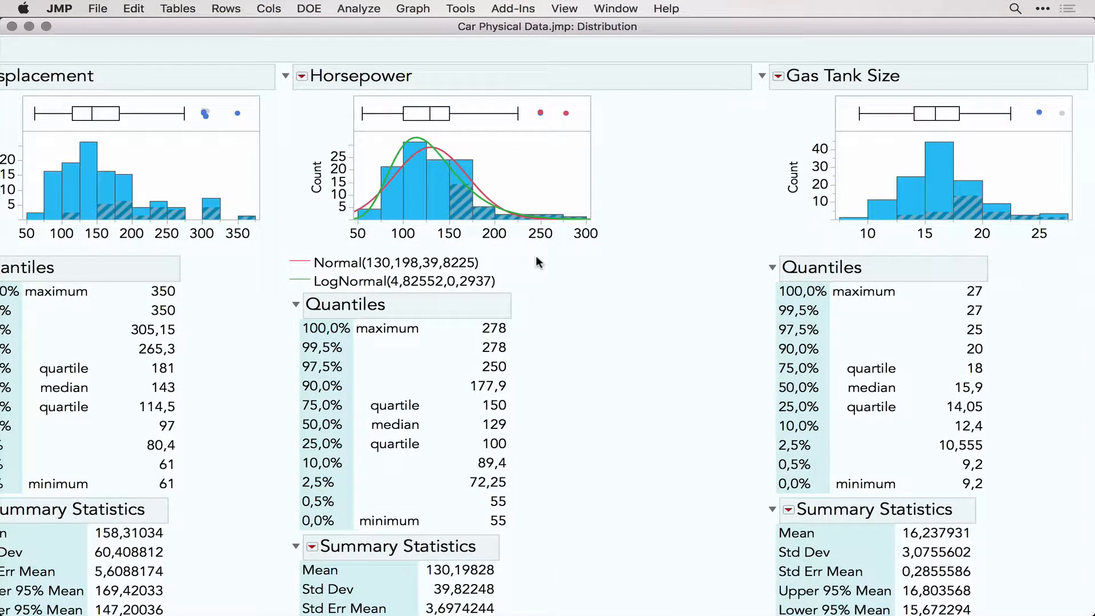
# - Add a goodness-of-fit test to the fitted Normal distribution of Horsepower and examine its p-value
pyautogui.scroll(-10, 575, 338)
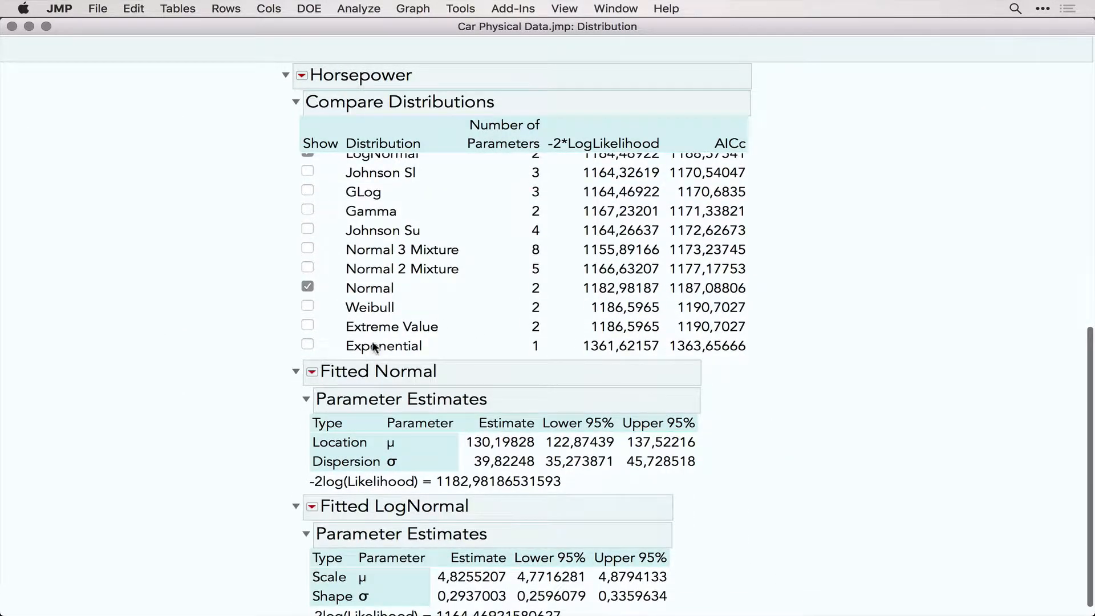
pyautogui.click(312, 374)
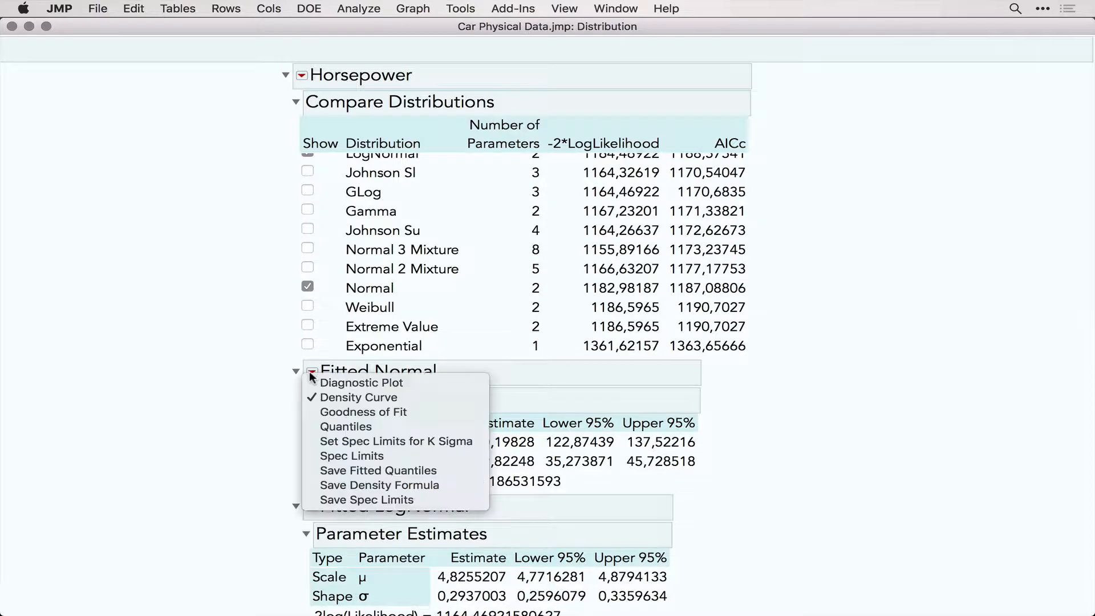
pyautogui.click(367, 414)
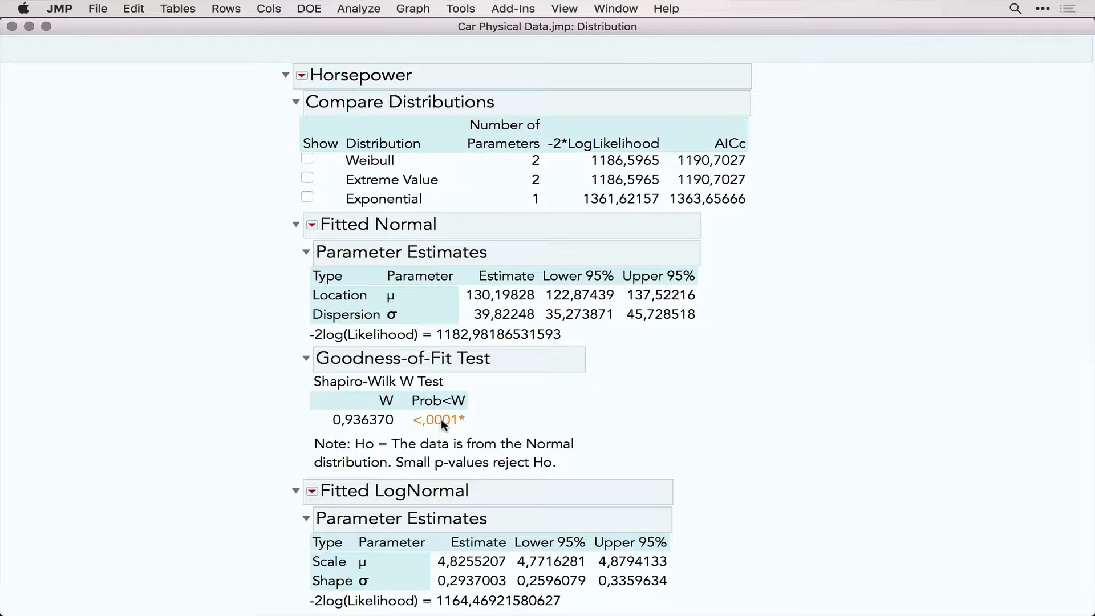
pyautogui.moveTo(440, 419)
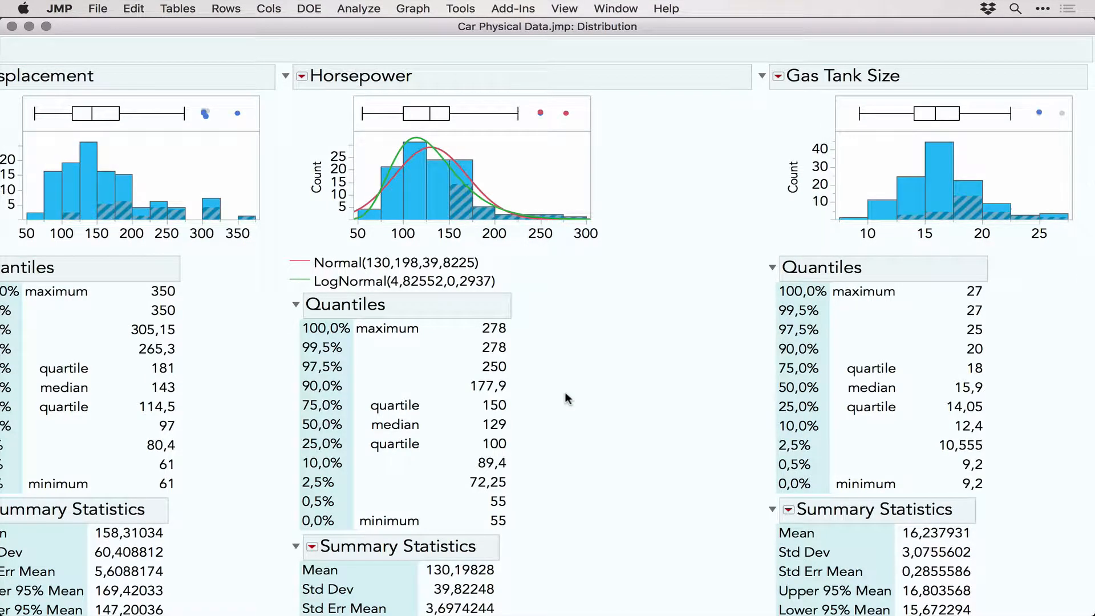
# - Add a normal quantile plot to the Horsepower distribution and close the distribution report
pyautogui.click(301, 76)
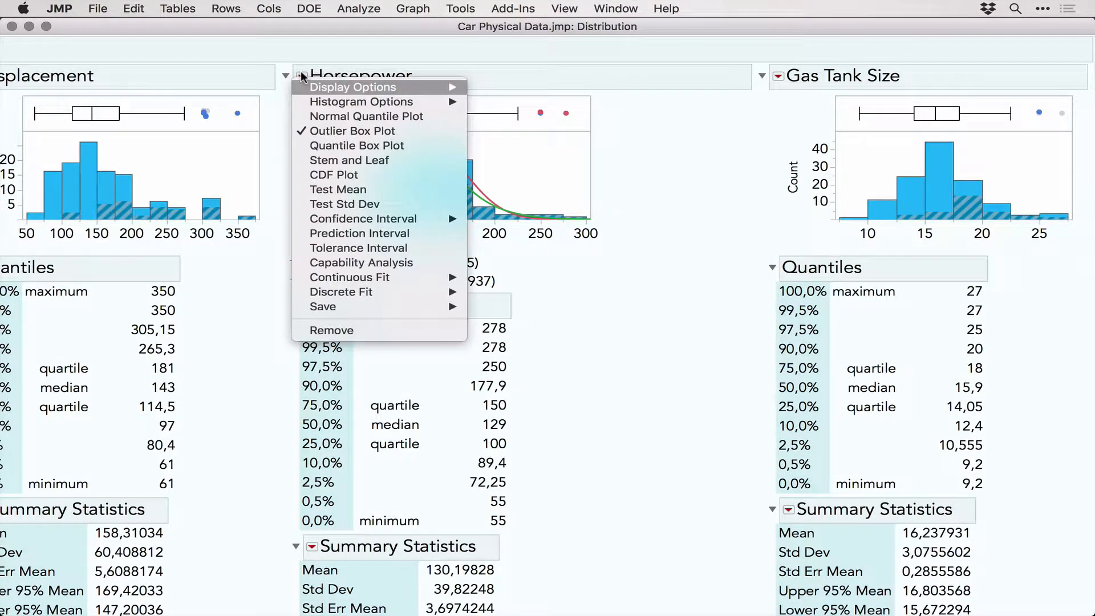
pyautogui.click(343, 117)
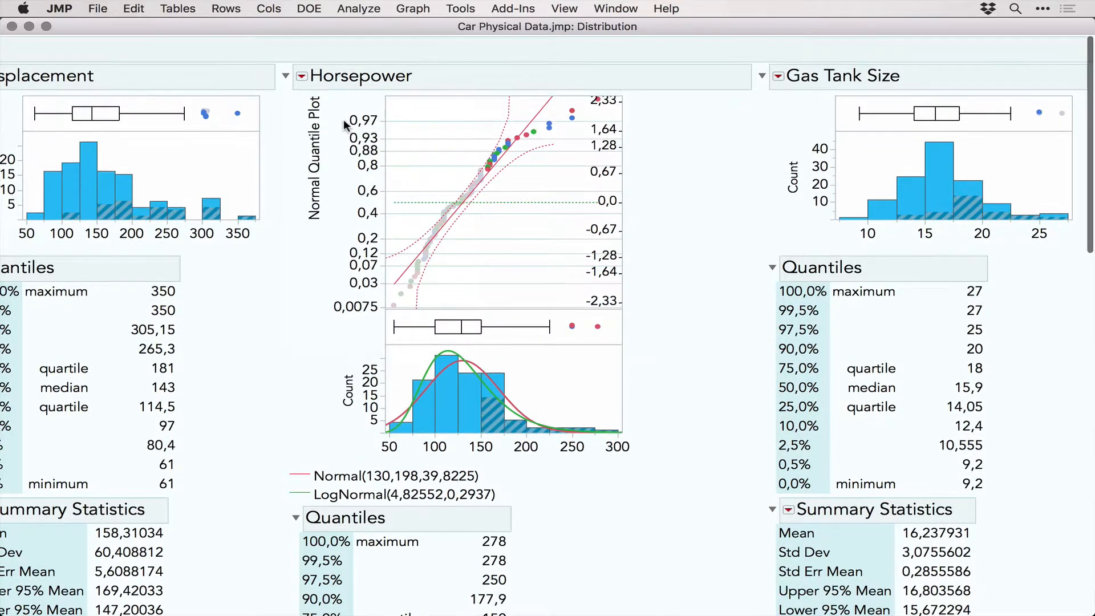
pyautogui.click(12, 26)
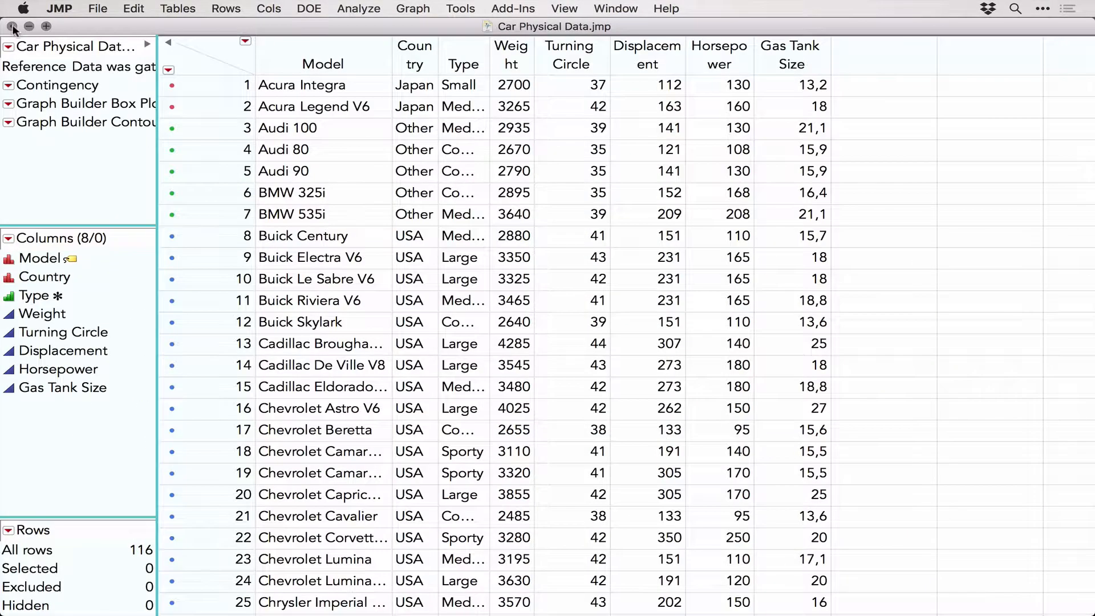
# - Create a lower triangular scatterplot matrix with Weight, Turning Circle, Displacement, Horsepower and Gas Tank Size as the Y columns
pyautogui.click(391, 8)
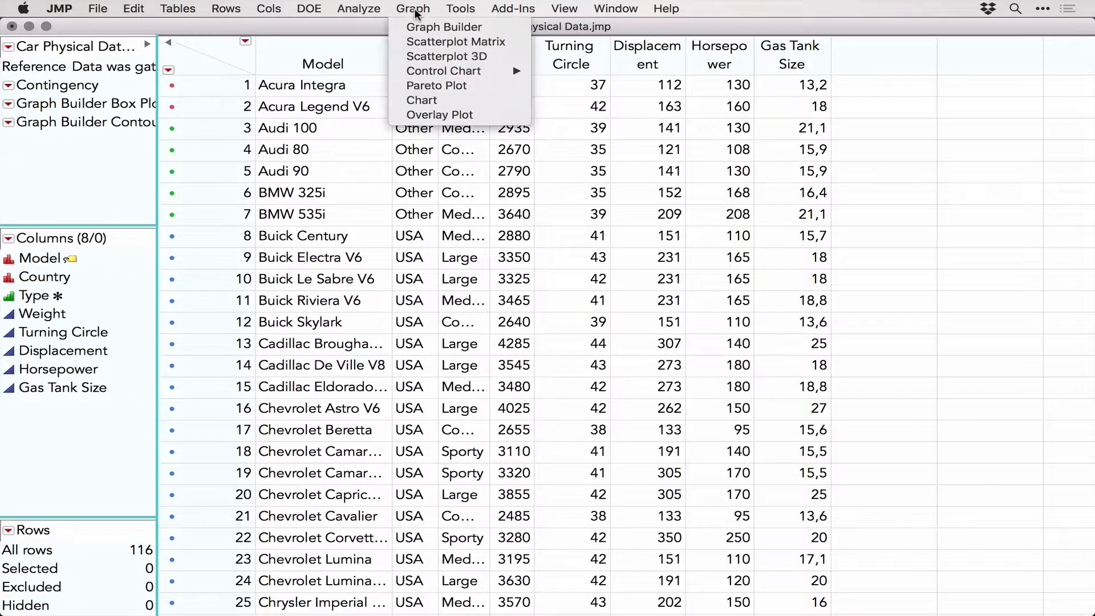
pyautogui.click(434, 41)
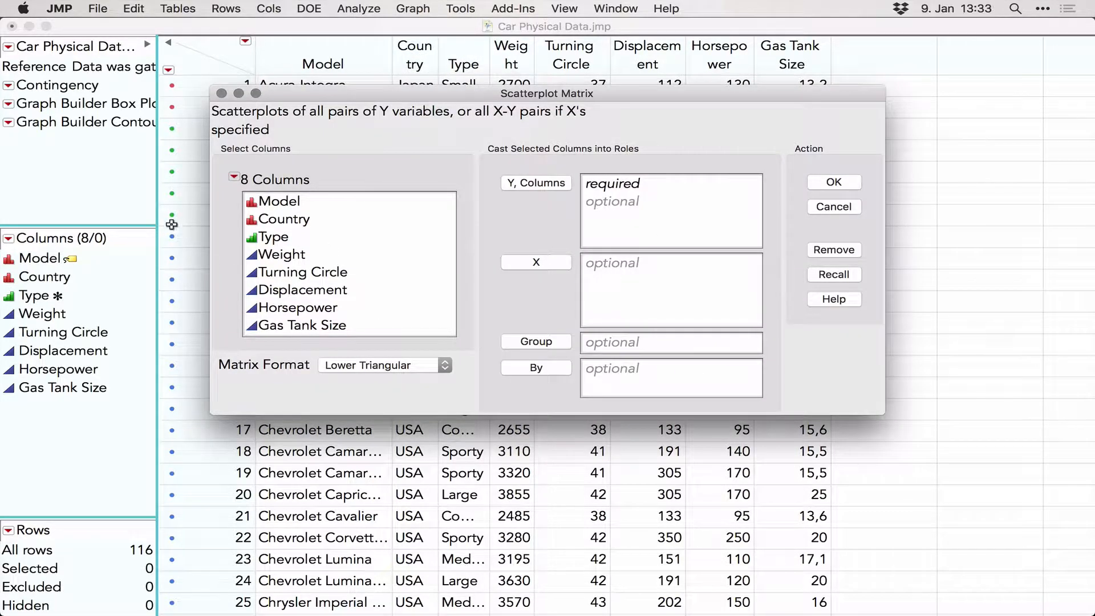
pyautogui.moveTo(280, 258); pyautogui.dragTo(291, 382)
pyautogui.keyDown('super'); pyautogui.click(358, 322); pyautogui.keyUp('super')
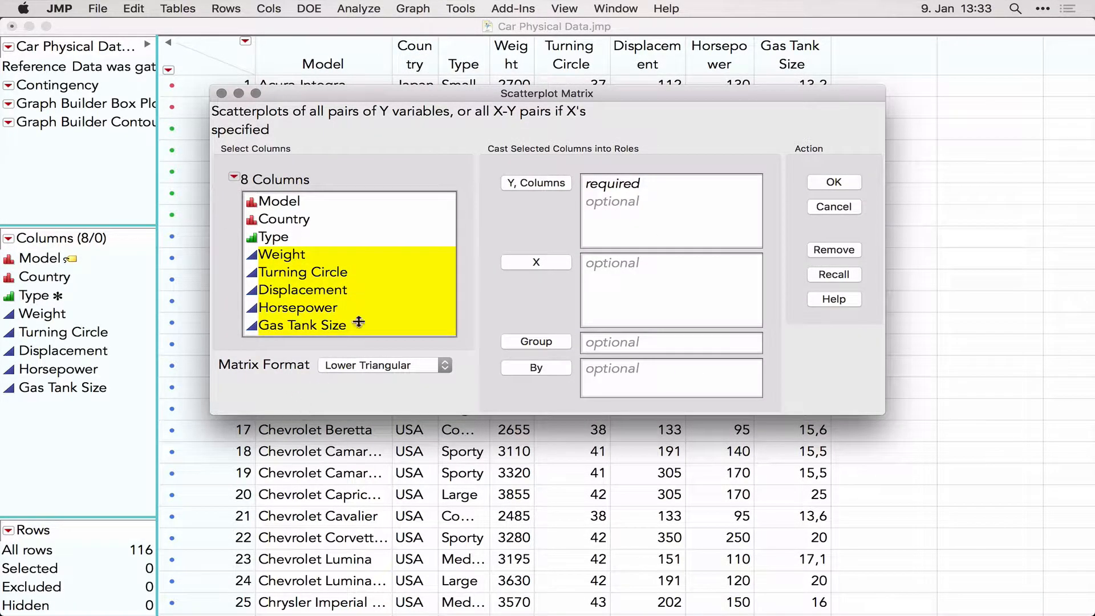
pyautogui.click(538, 184)
pyautogui.click(831, 182)
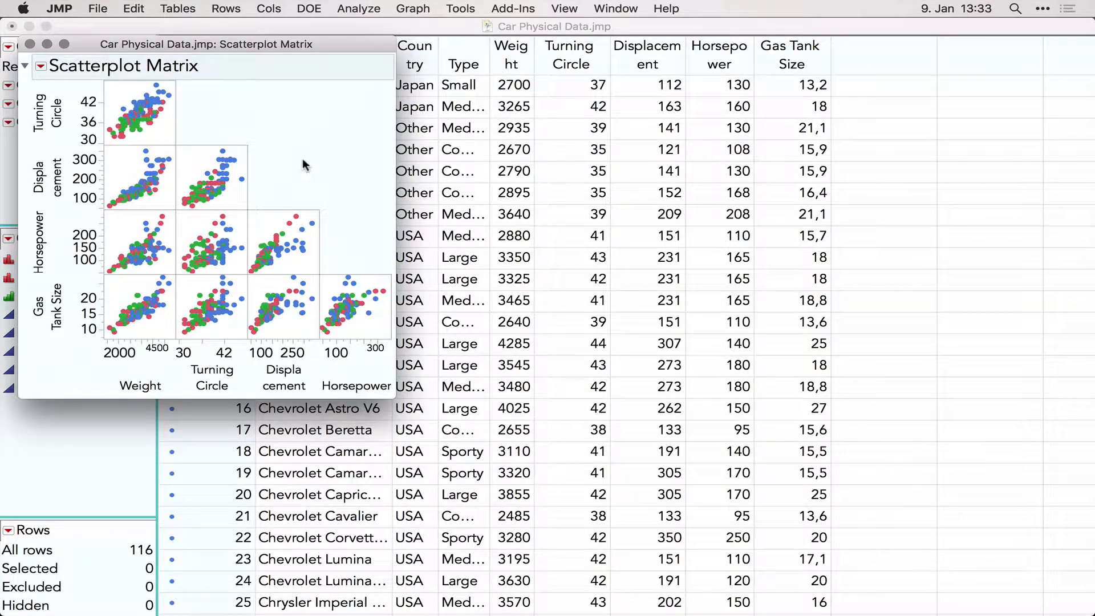
# - Turn on shaded density ellipses in the scatterplot matrix and close its report
pyautogui.click(41, 67)
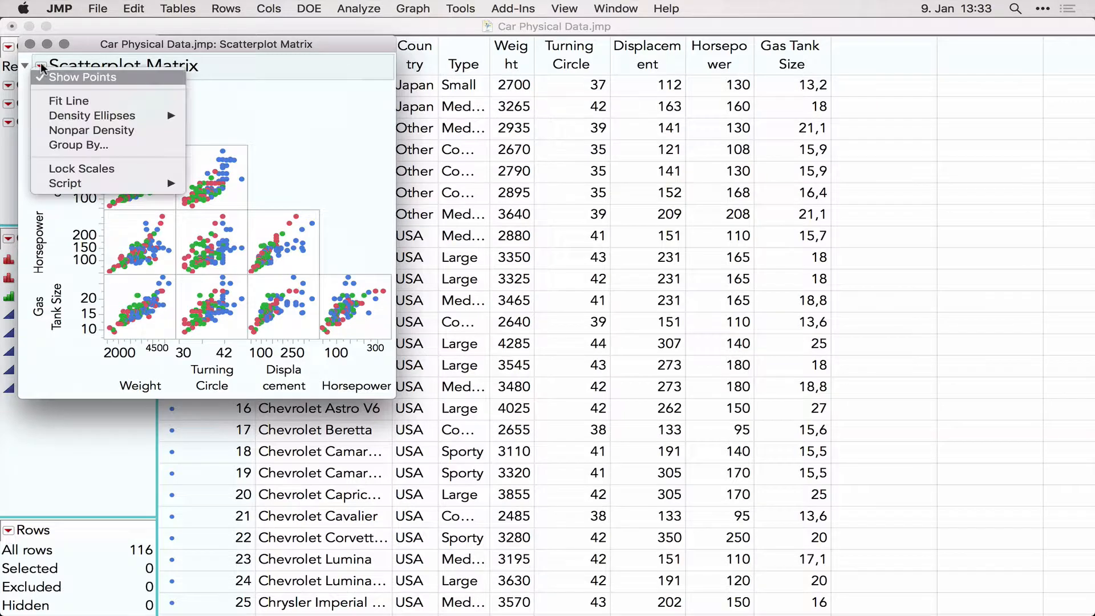
pyautogui.moveTo(114, 115)
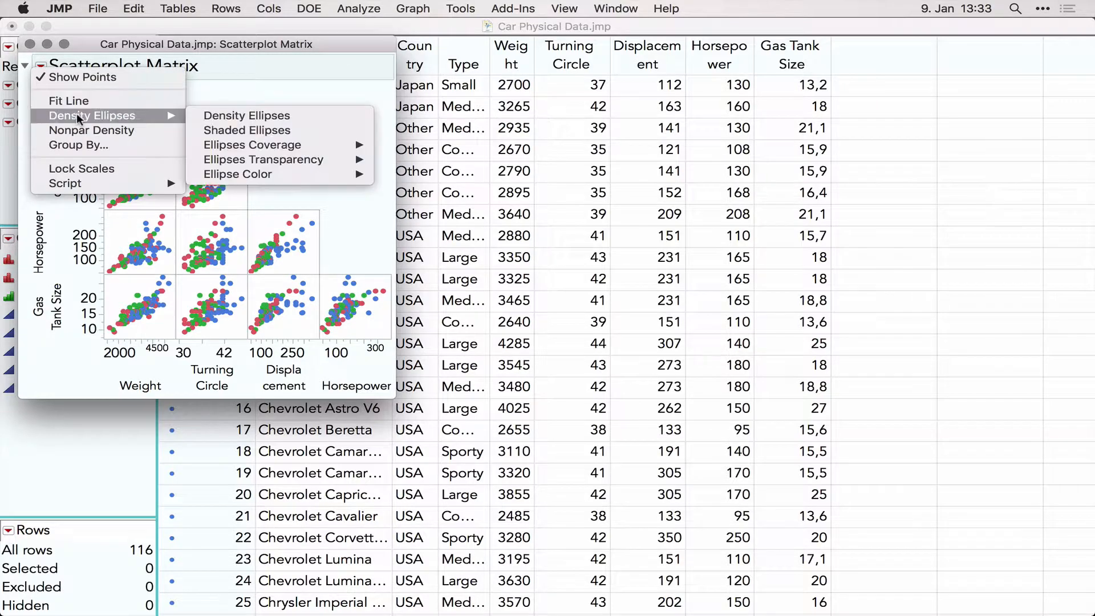
pyautogui.click(248, 130)
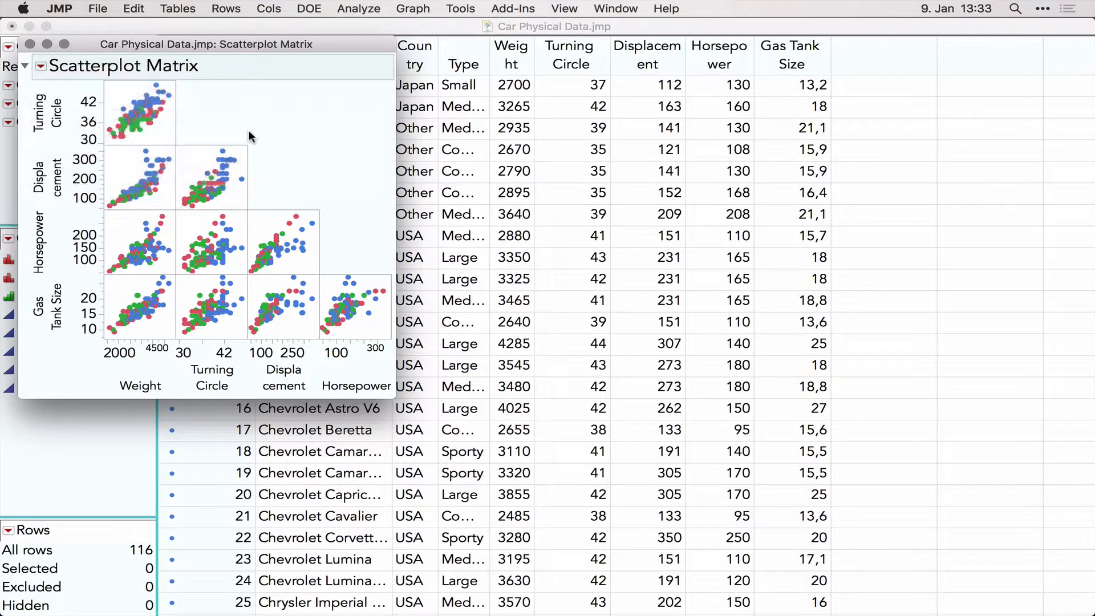
pyautogui.click(30, 44)
# - Create a variability chart with Horsepower as the response and Country and Type as the grouping columns
pyautogui.click(357, 8)
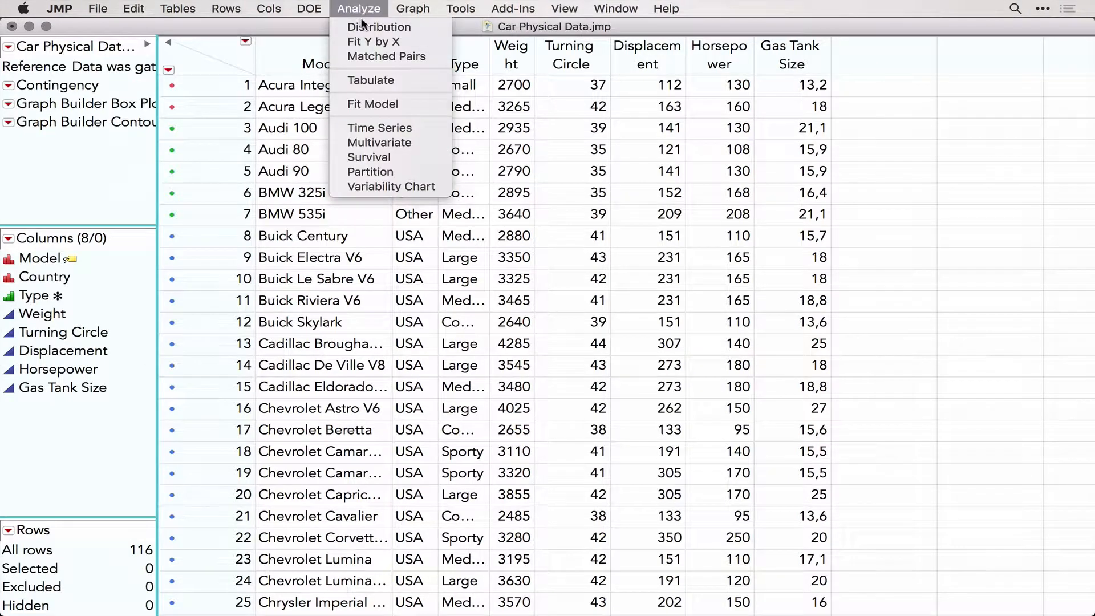
pyautogui.click(386, 186)
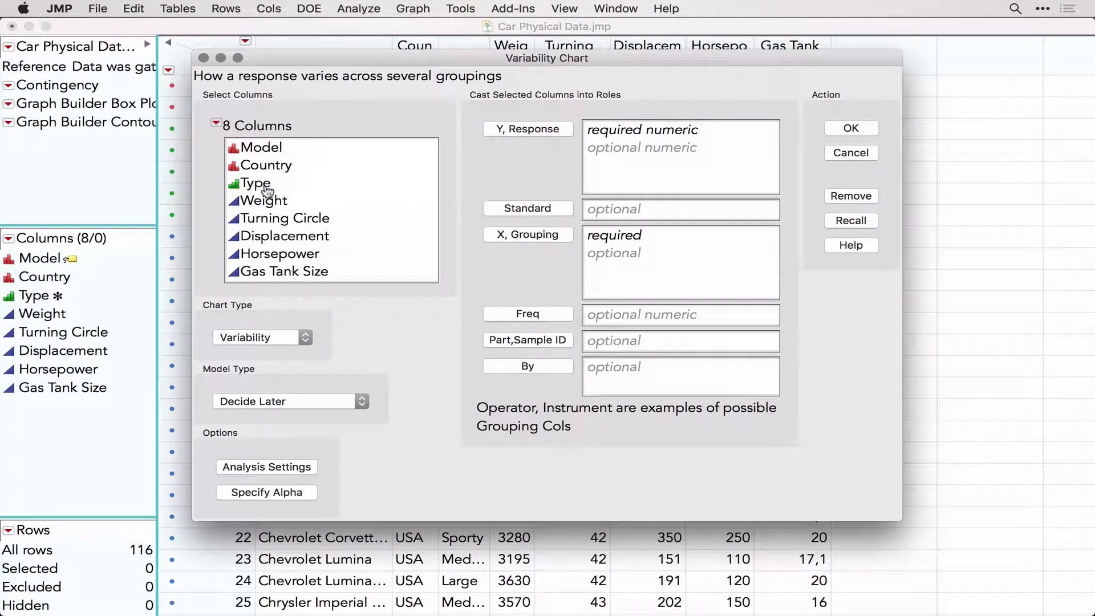
pyautogui.click(294, 256)
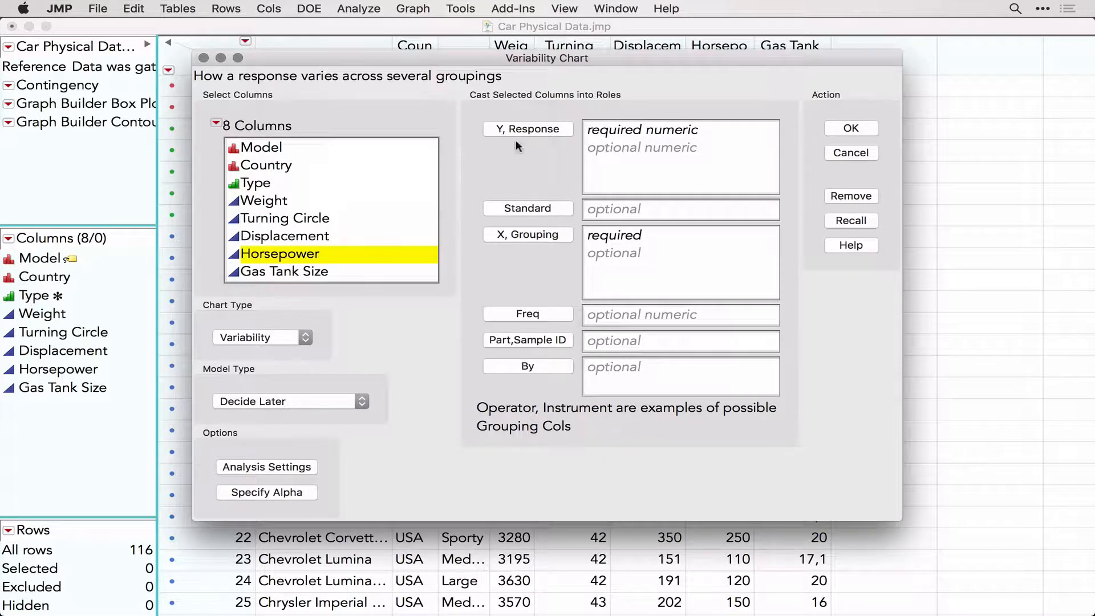
pyautogui.click(520, 130)
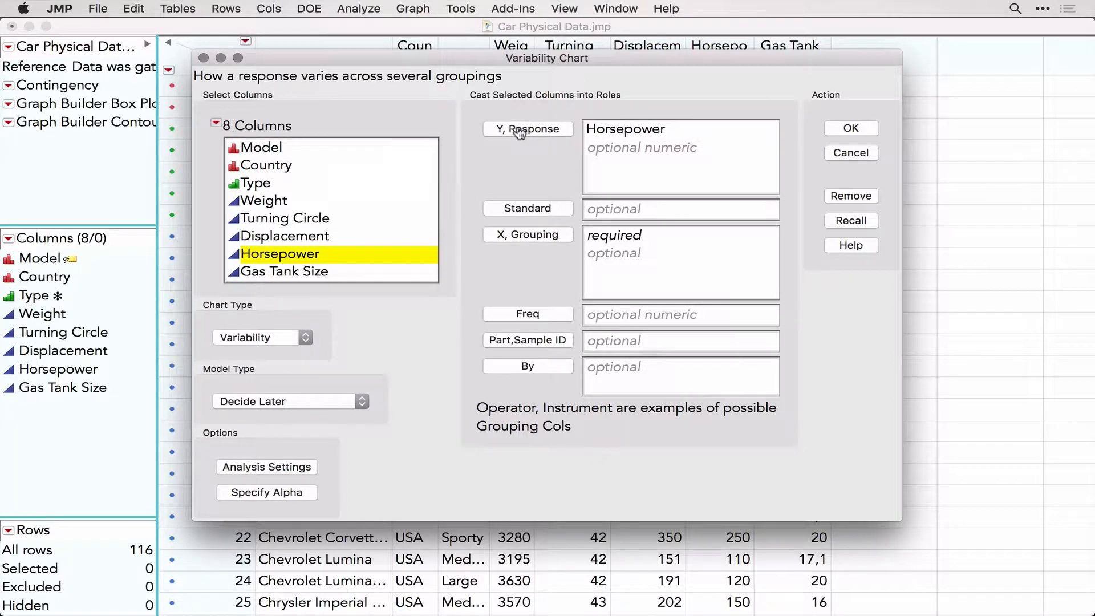
pyautogui.click(269, 168)
pyautogui.keyDown('shift'); pyautogui.click(265, 184); pyautogui.keyUp('shift')
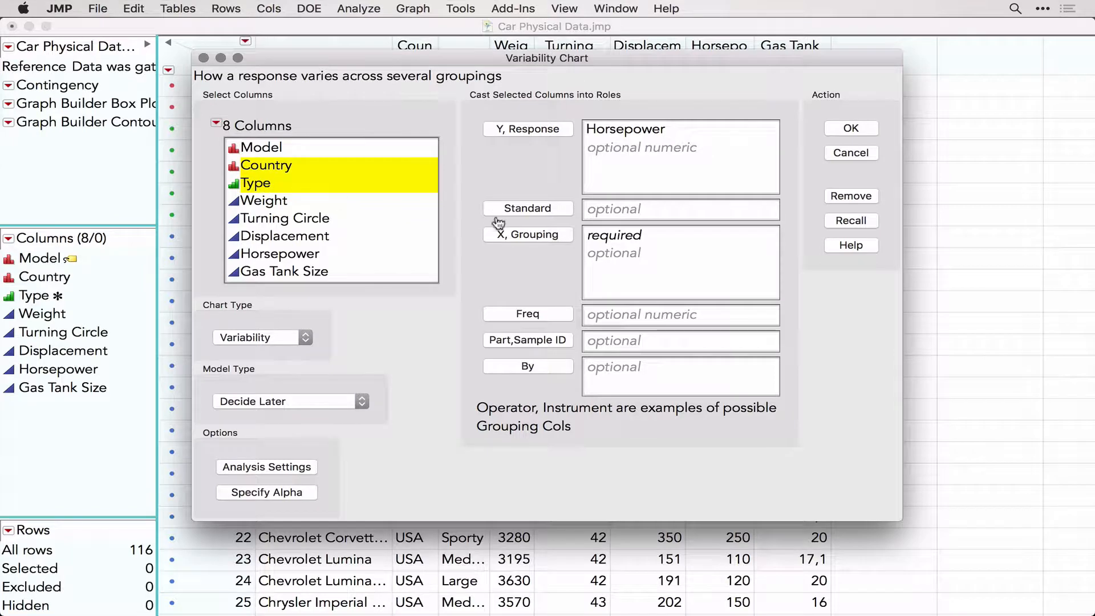
pyautogui.click(524, 245)
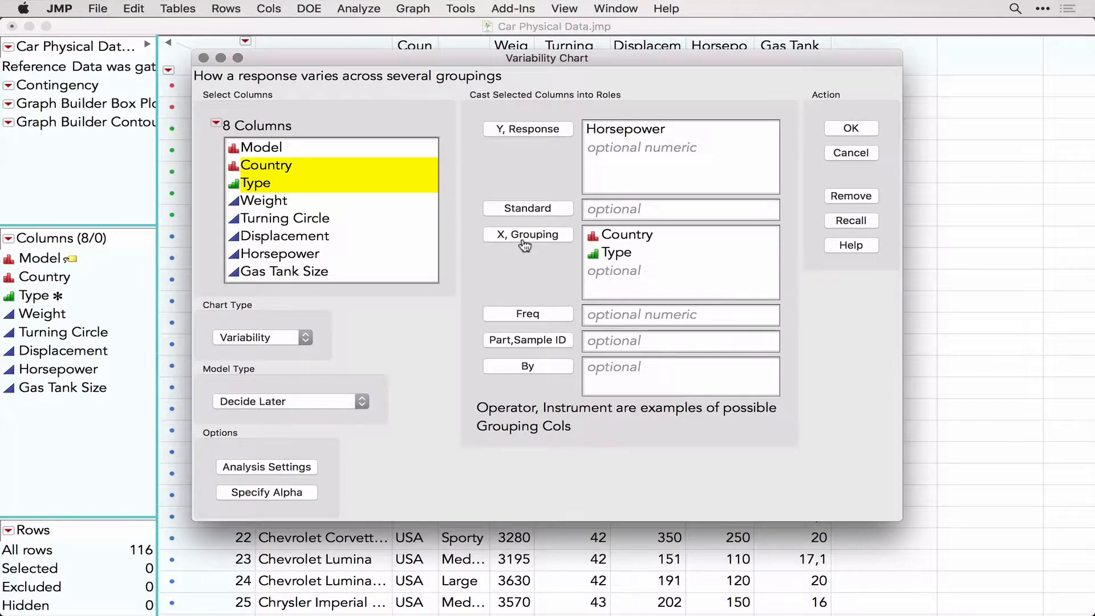
pyautogui.click(861, 129)
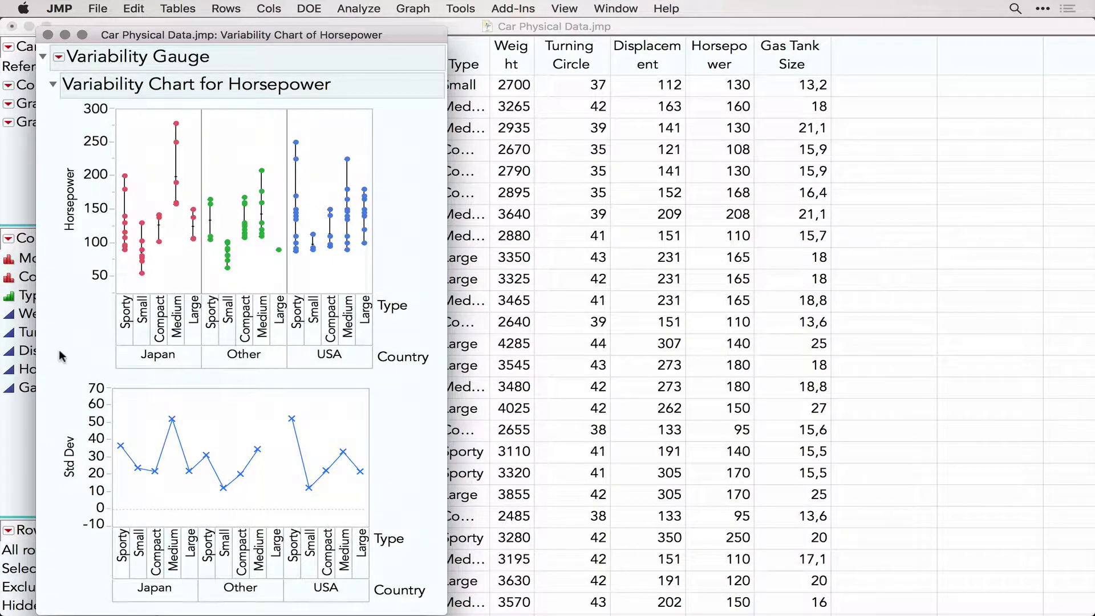
# - Show box plots in the Horsepower variability chart and enlarge the chart, mainly in width
pyautogui.click(58, 57)
pyautogui.click(125, 221)
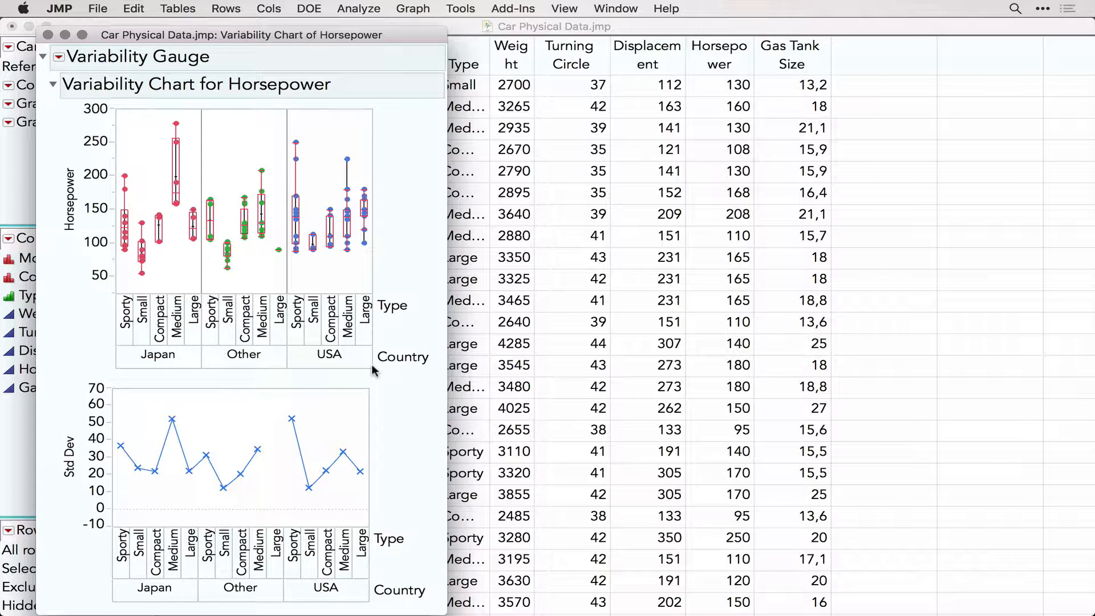
pyautogui.moveTo(371, 370); pyautogui.dragTo(588, 428)
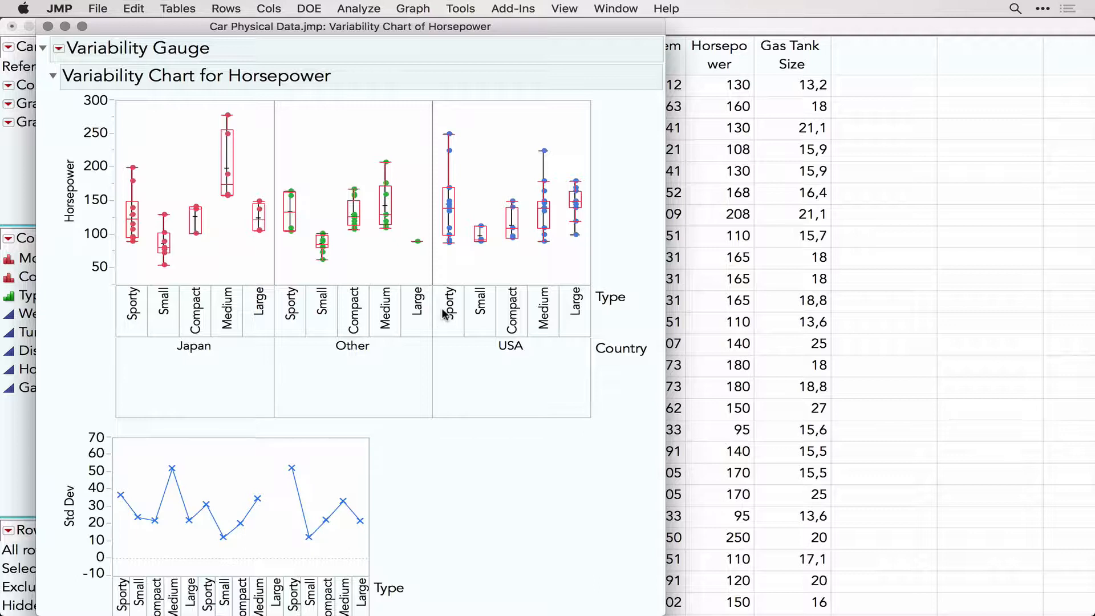
# - Save the variability chart's script to the data table and close the report
pyautogui.click(58, 51)
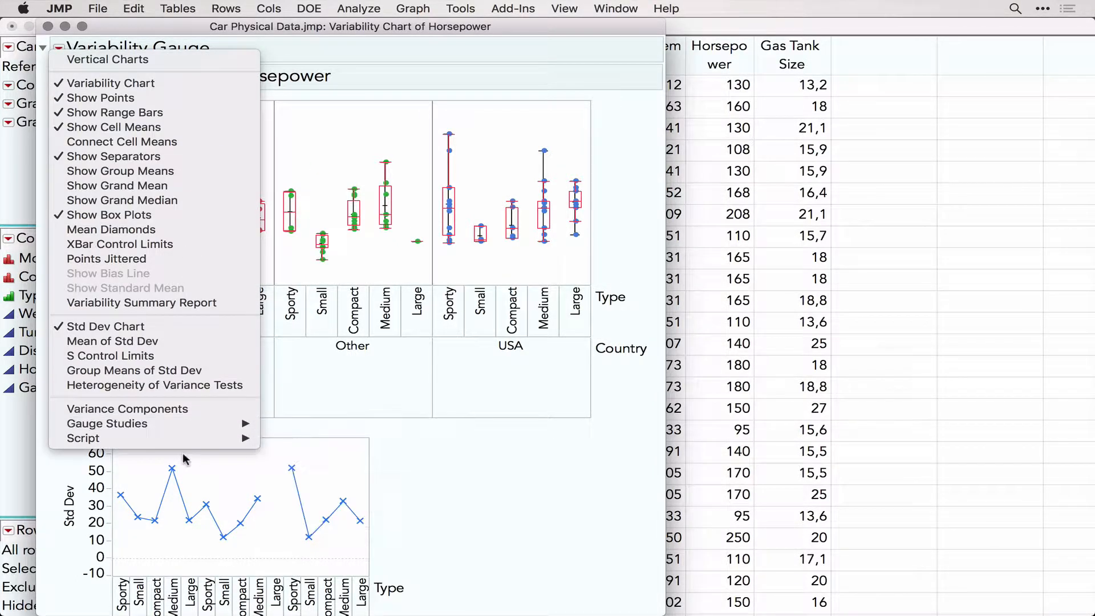
pyautogui.moveTo(193, 442)
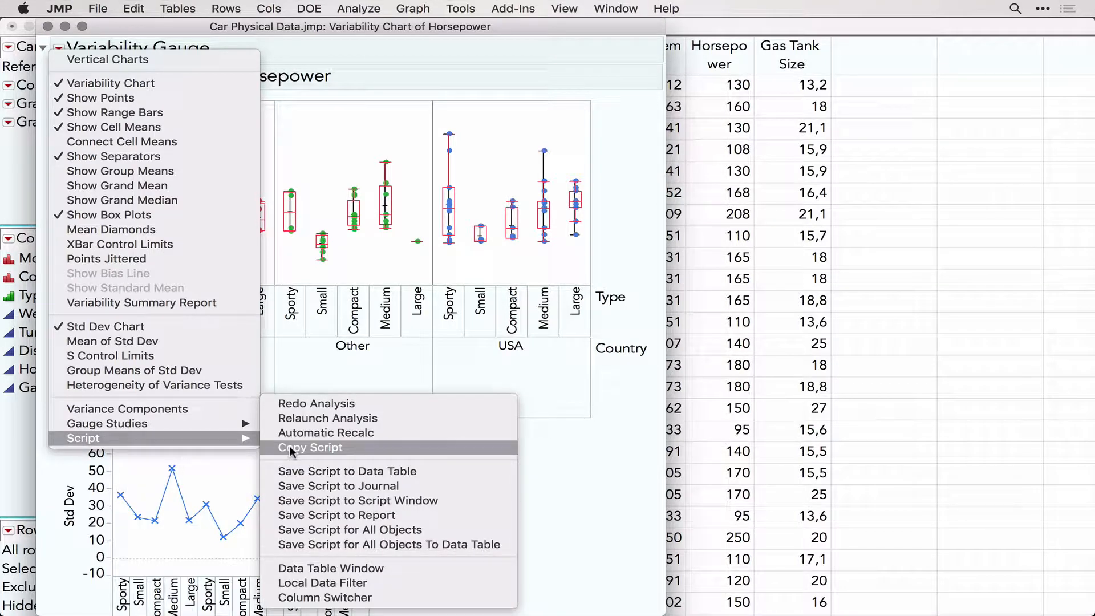
pyautogui.click(309, 470)
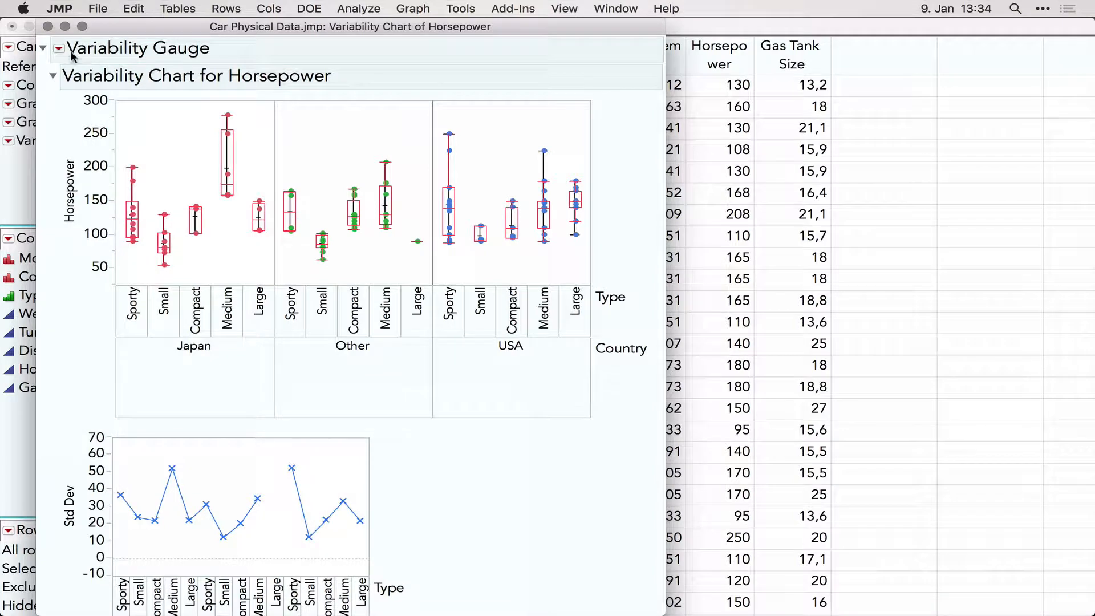
pyautogui.click(48, 27)
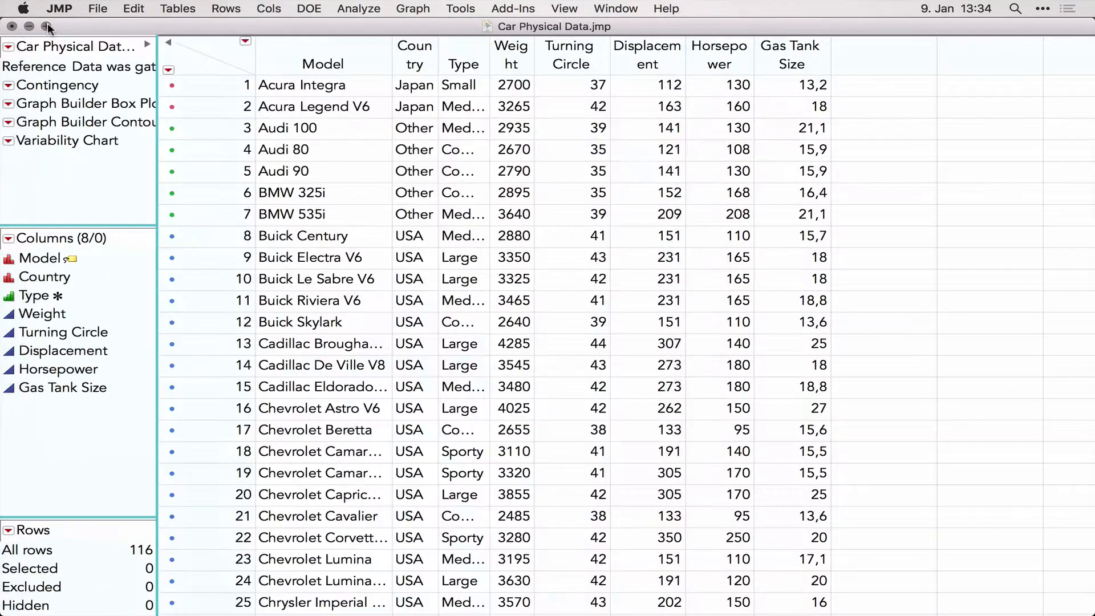
# - Rename the saved Variability Chart script in the data table as My Variability Chart
pyautogui.click(45, 143)
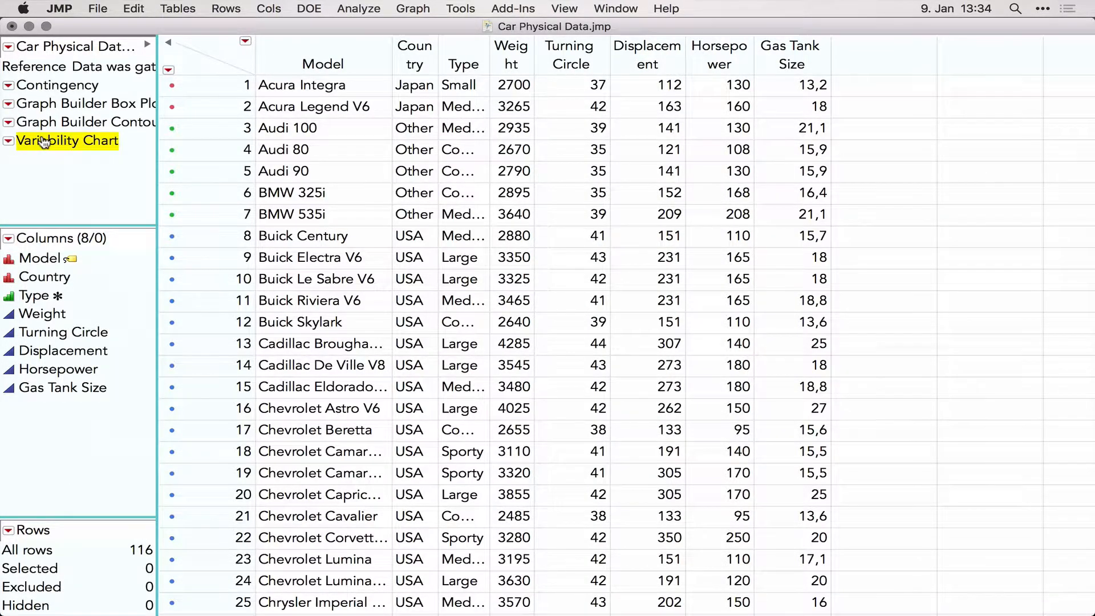
pyautogui.click(44, 143)
pyautogui.write('My')
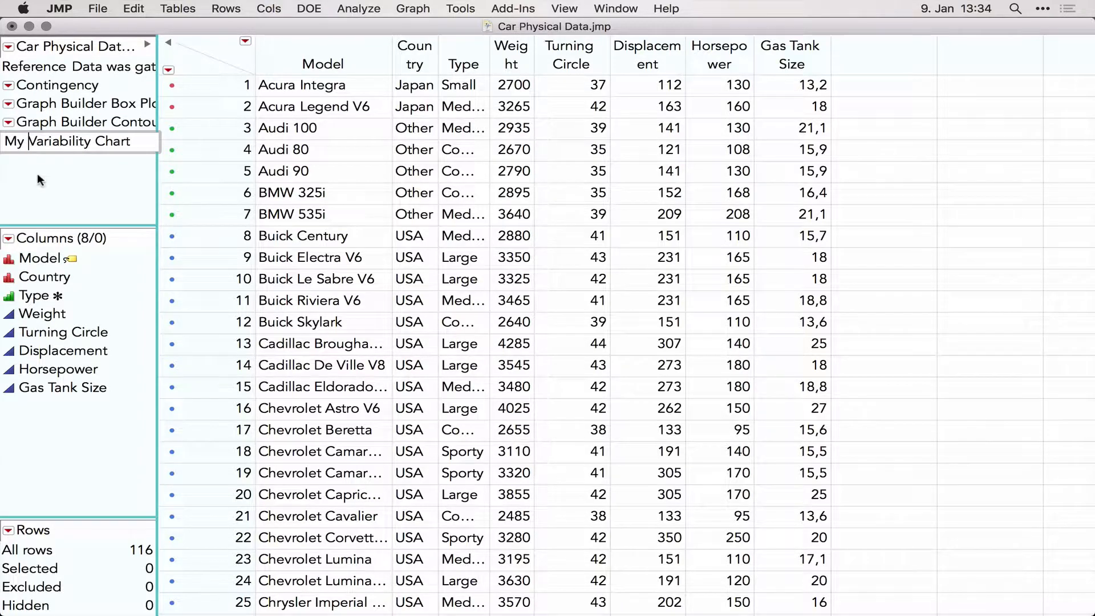
pyautogui.press('Return')
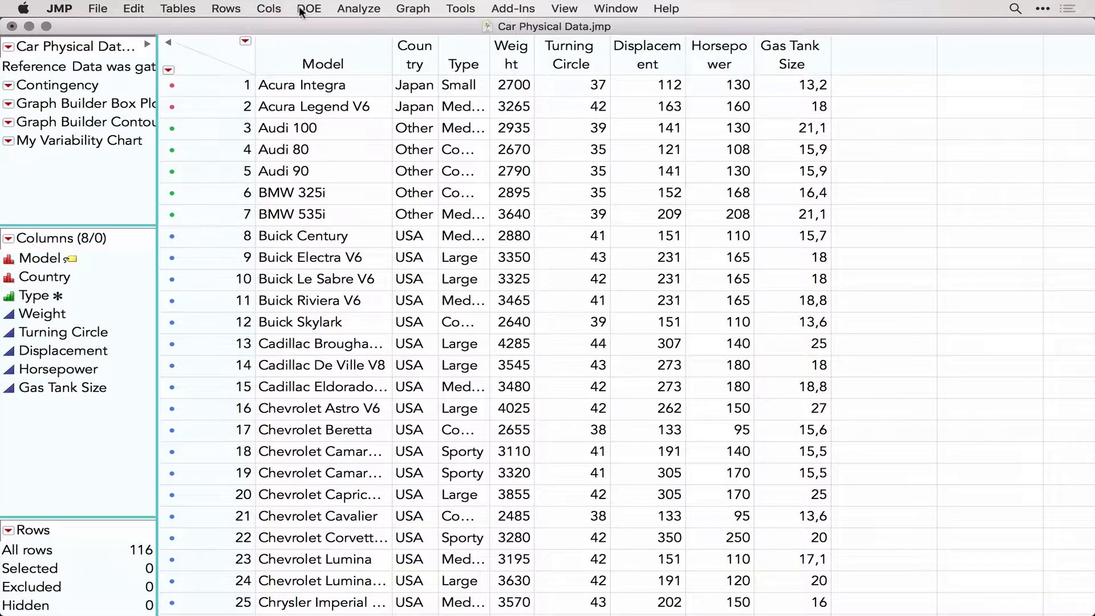
# - Run a Partition analysis with Country as the response and Type through Gas Tank Size as the factors
pyautogui.click(358, 9)
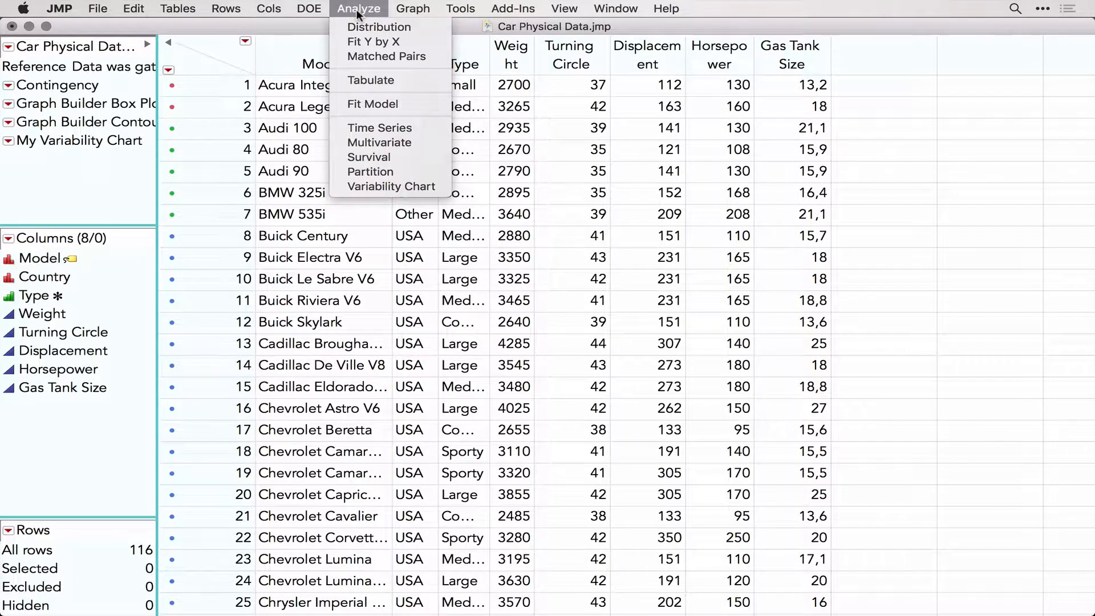
pyautogui.click(365, 172)
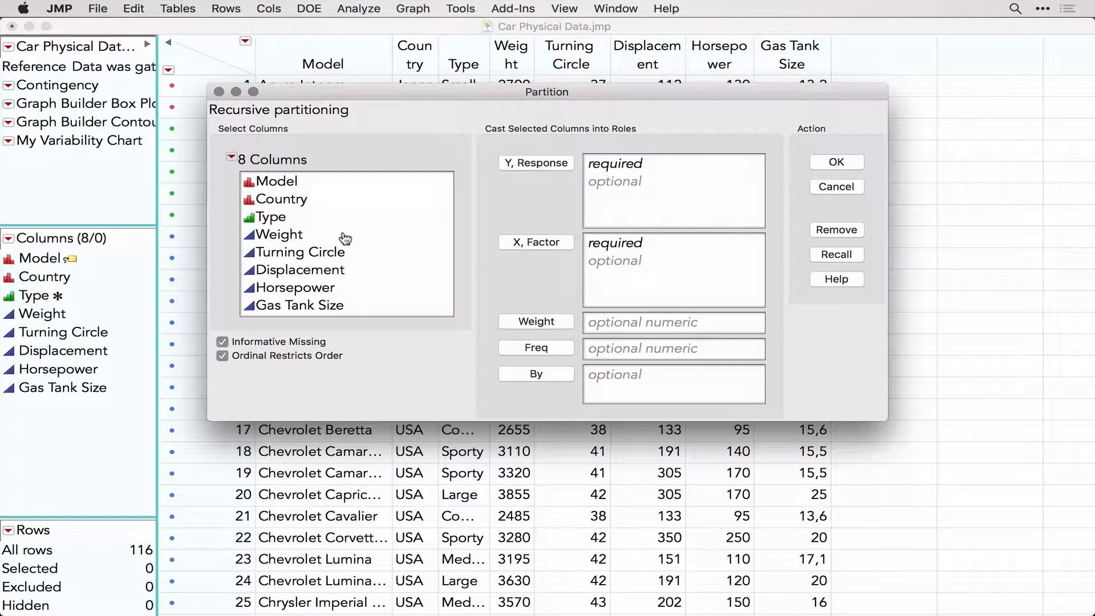
pyautogui.click(276, 203)
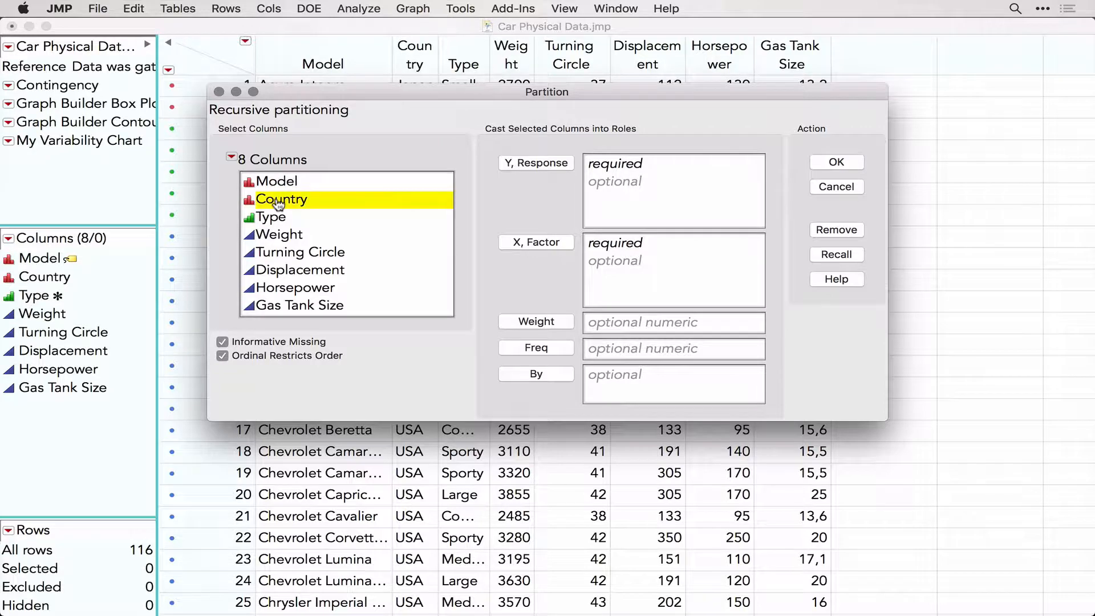
pyautogui.click(551, 170)
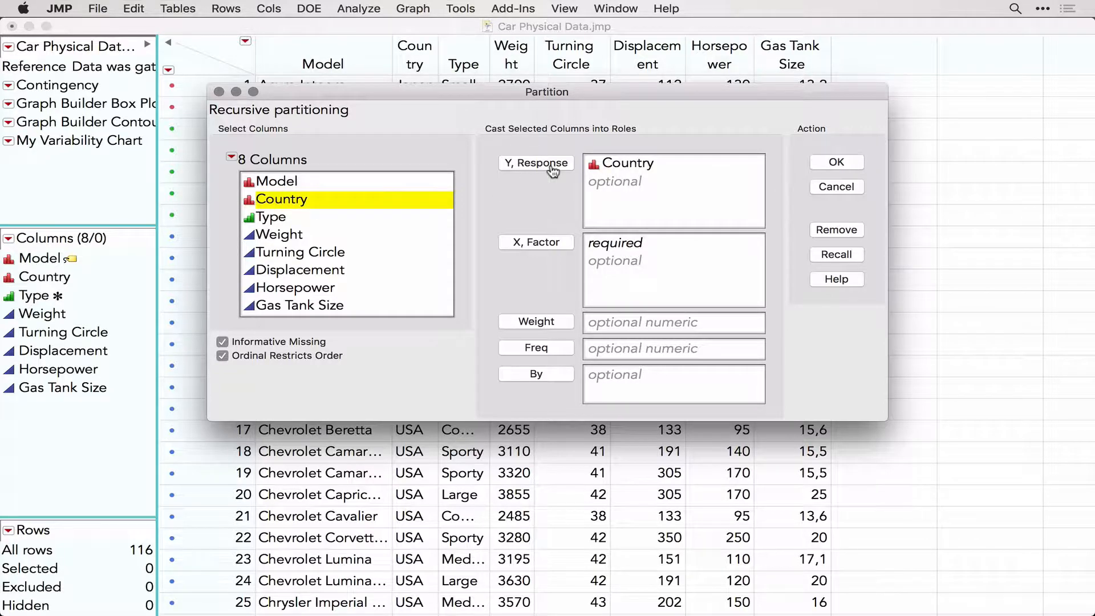
pyautogui.moveTo(294, 222); pyautogui.dragTo(312, 312)
pyautogui.click(556, 242)
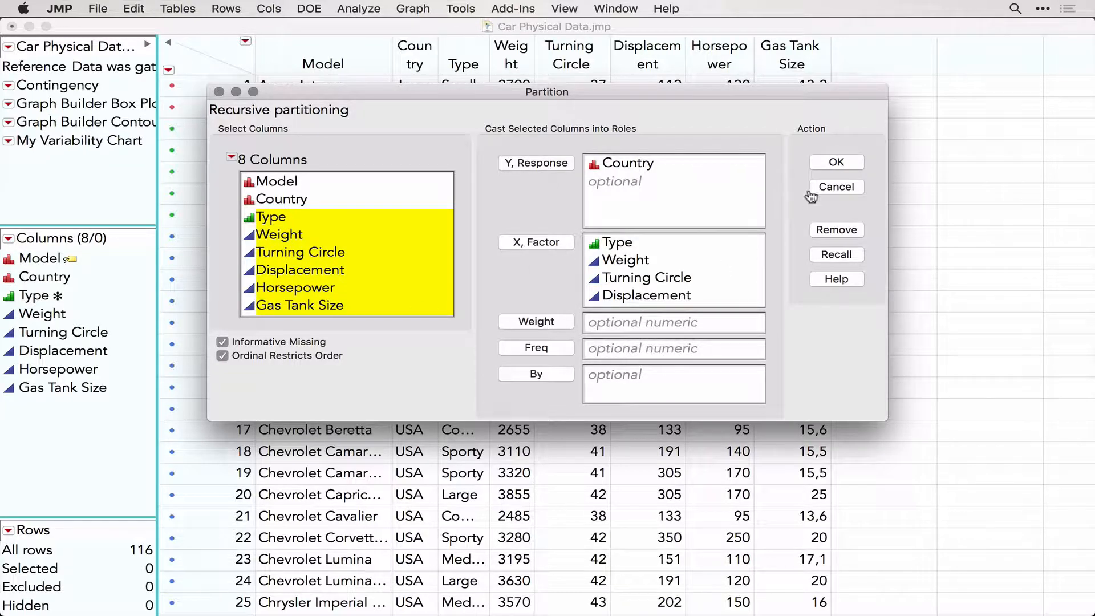
pyautogui.click(830, 164)
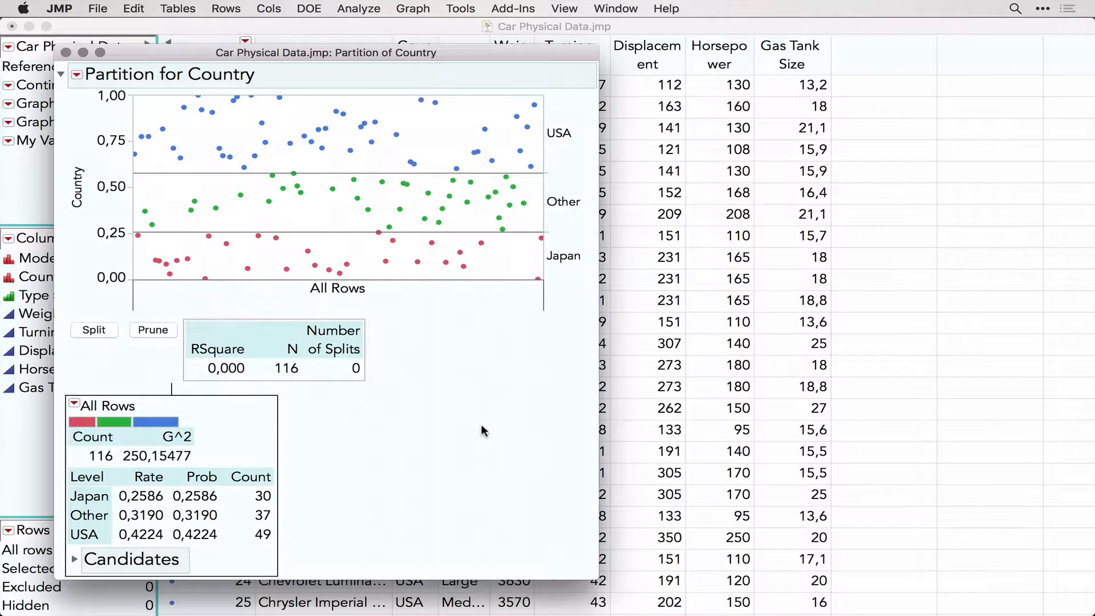
# - Split the Country partition tree four times
pyautogui.click(108, 329)
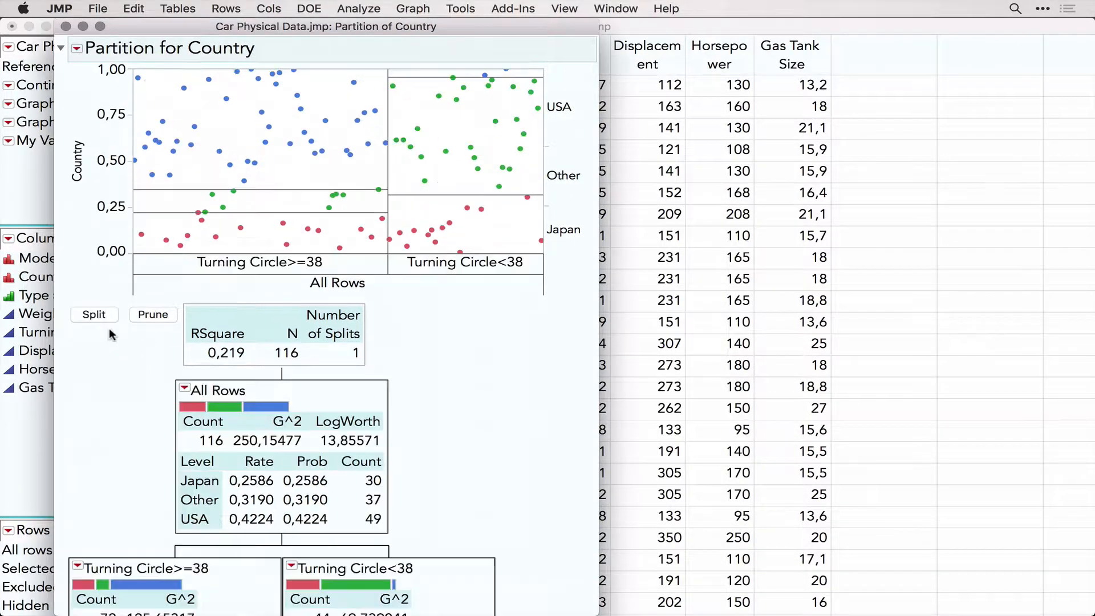
pyautogui.click(107, 329)
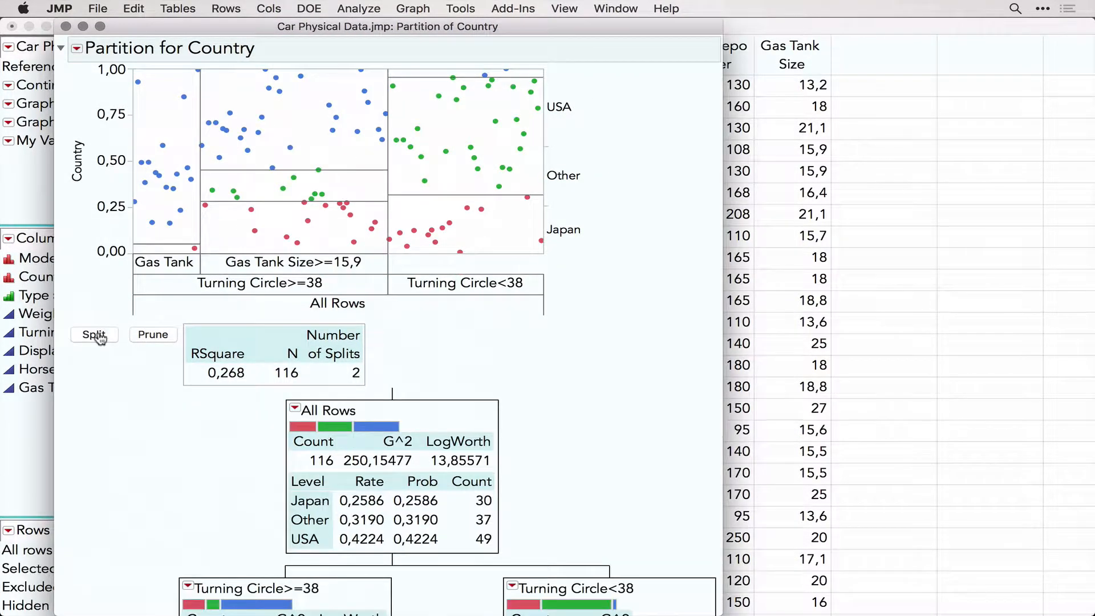
pyautogui.click(94, 334)
pyautogui.click(94, 354)
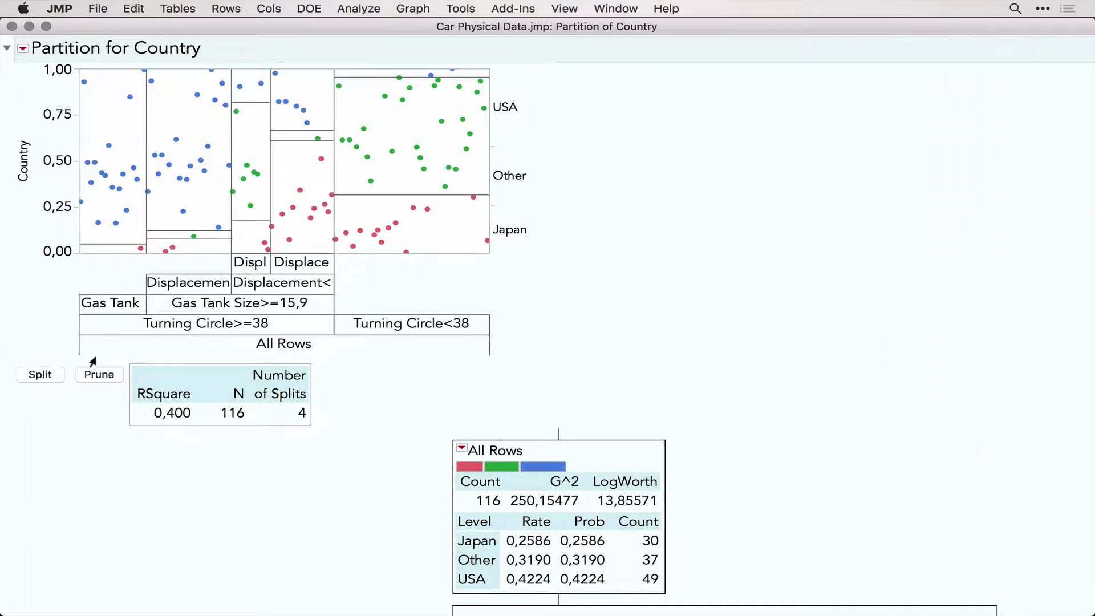
# - Split the Country partition tree six more times
pyautogui.click(39, 374)
pyautogui.click(37, 375)
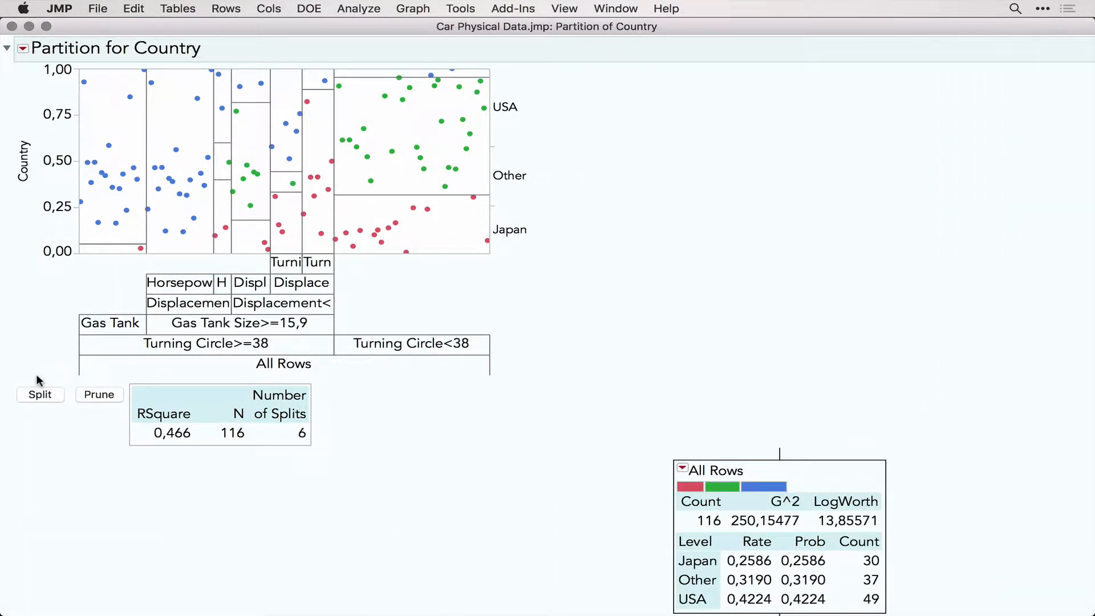
pyautogui.click(38, 395)
pyautogui.click(38, 397)
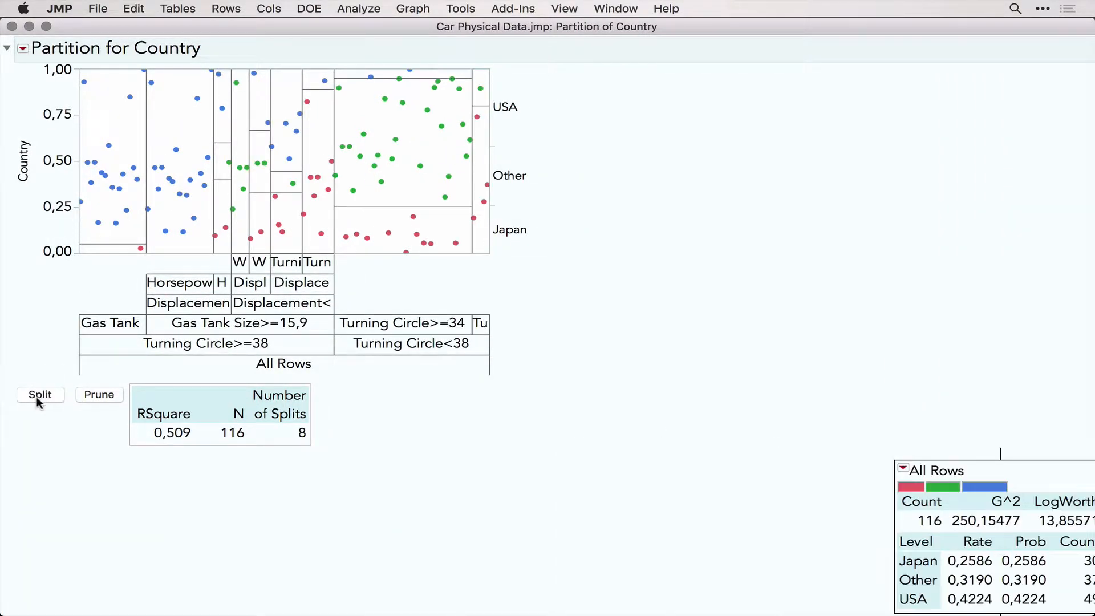
pyautogui.click(37, 395)
pyautogui.click(37, 395)
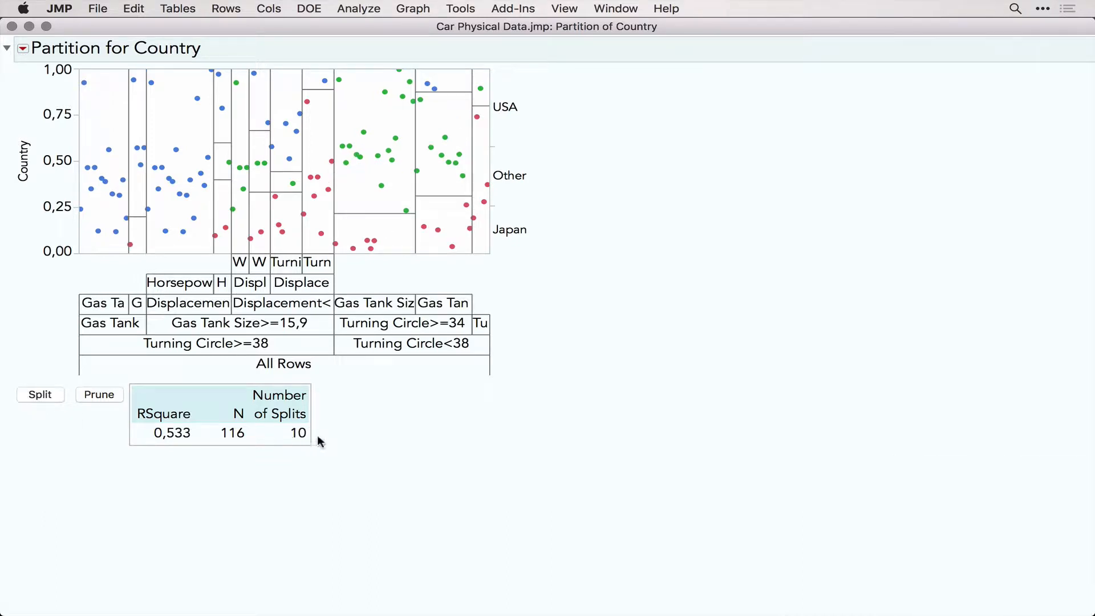
pyautogui.moveTo(344, 450)
pyautogui.mouseDown()
pyautogui.moveTo(340, 435)
pyautogui.moveTo(215, 443)
pyautogui.moveTo(330, 400)
pyautogui.mouseUp()
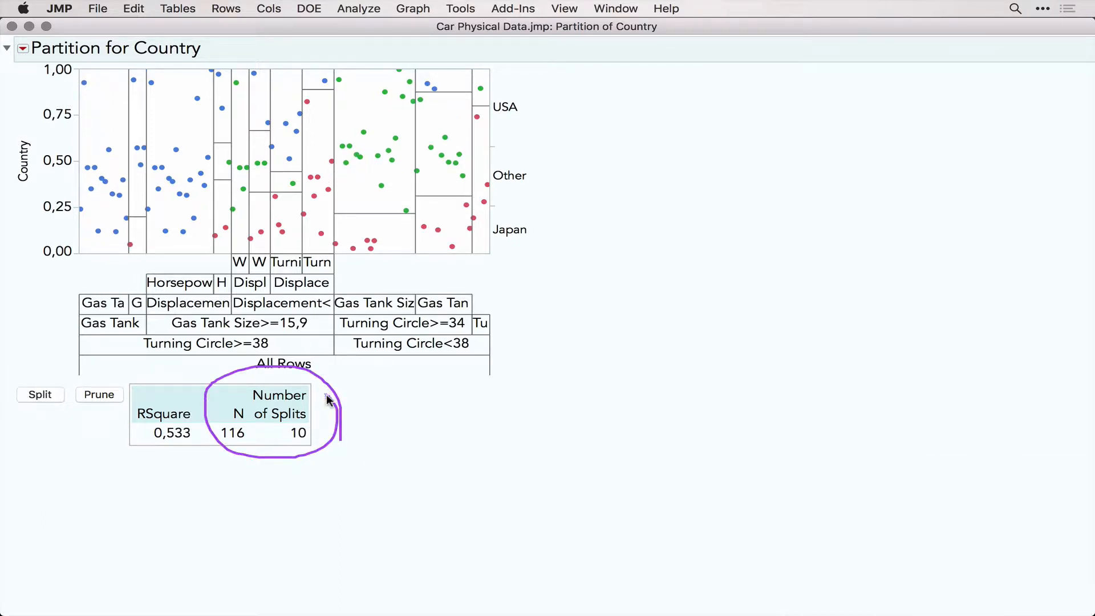
# - Add the Column Contributions table to the Country partition report, review it, and close the report
pyautogui.scroll(-15, 330, 400)
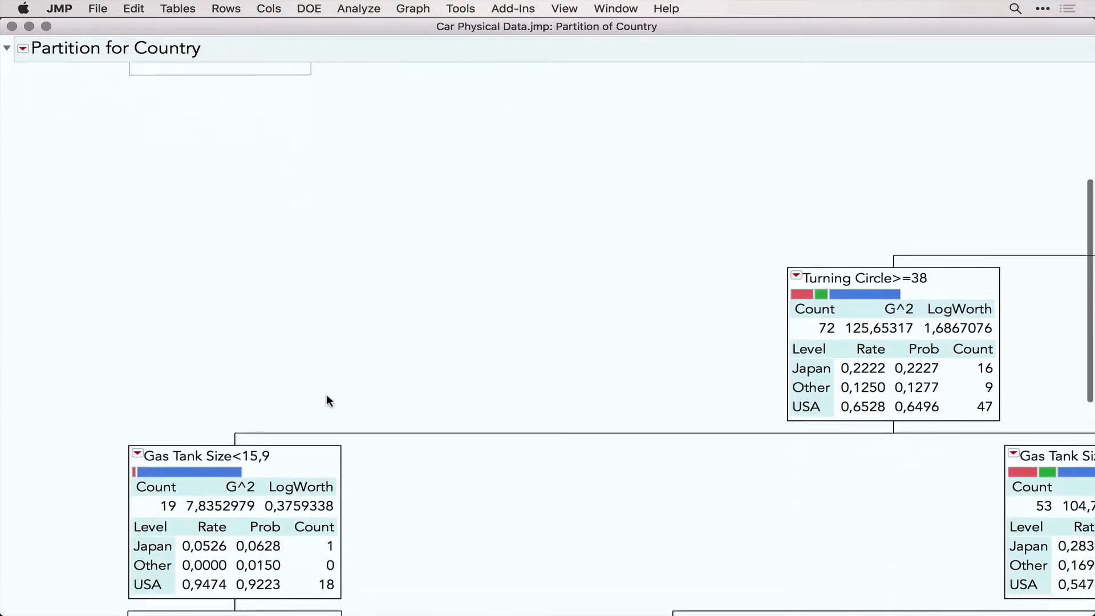
pyautogui.scroll(-6, 330, 400)
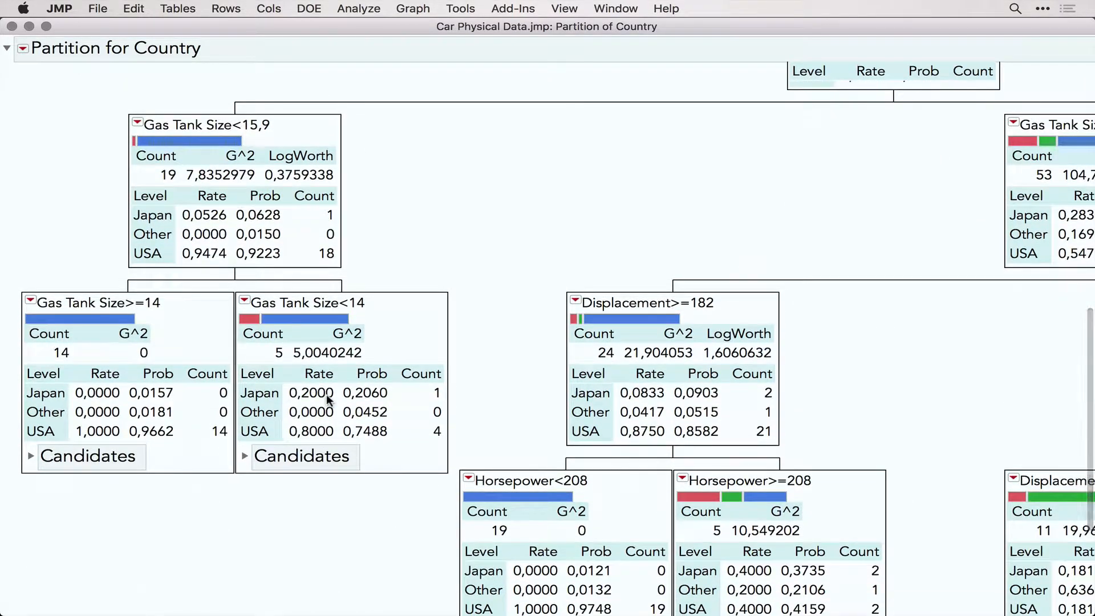
pyautogui.scroll(20, 327, 400)
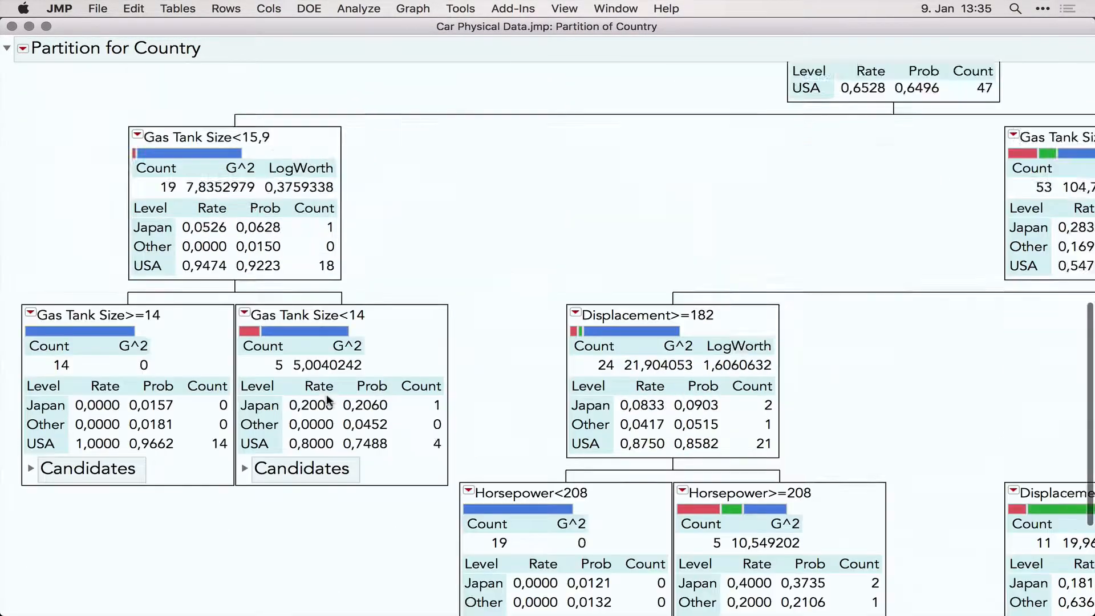
pyautogui.click(24, 49)
pyautogui.click(105, 161)
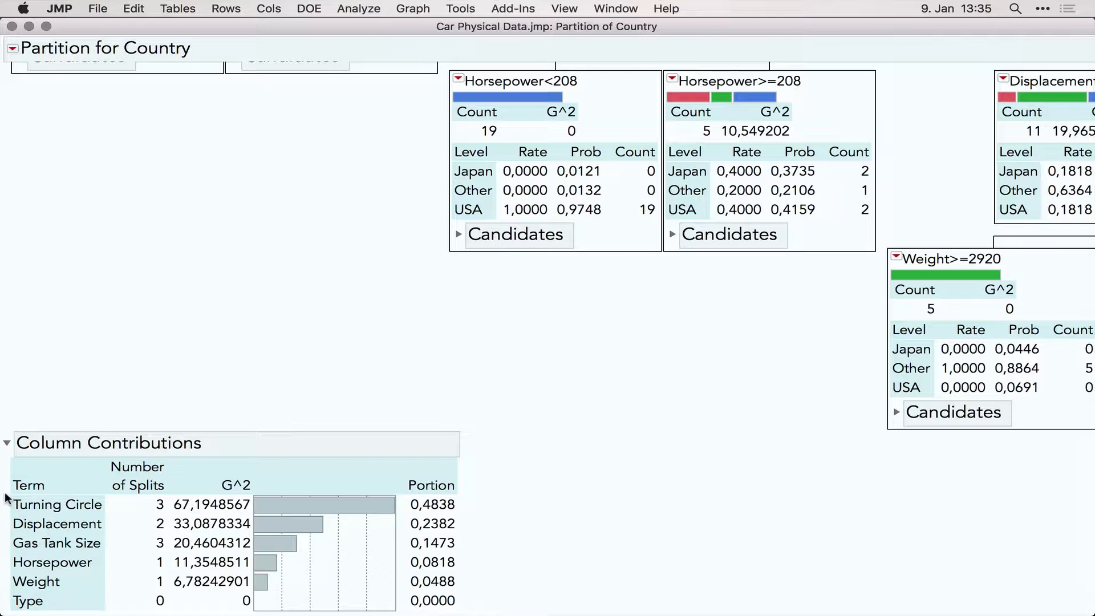
pyautogui.moveTo(6, 499)
pyautogui.mouseDown()
pyautogui.moveTo(12, 512)
pyautogui.moveTo(73, 523)
pyautogui.moveTo(90, 486)
pyautogui.moveTo(4, 494)
pyautogui.mouseUp()
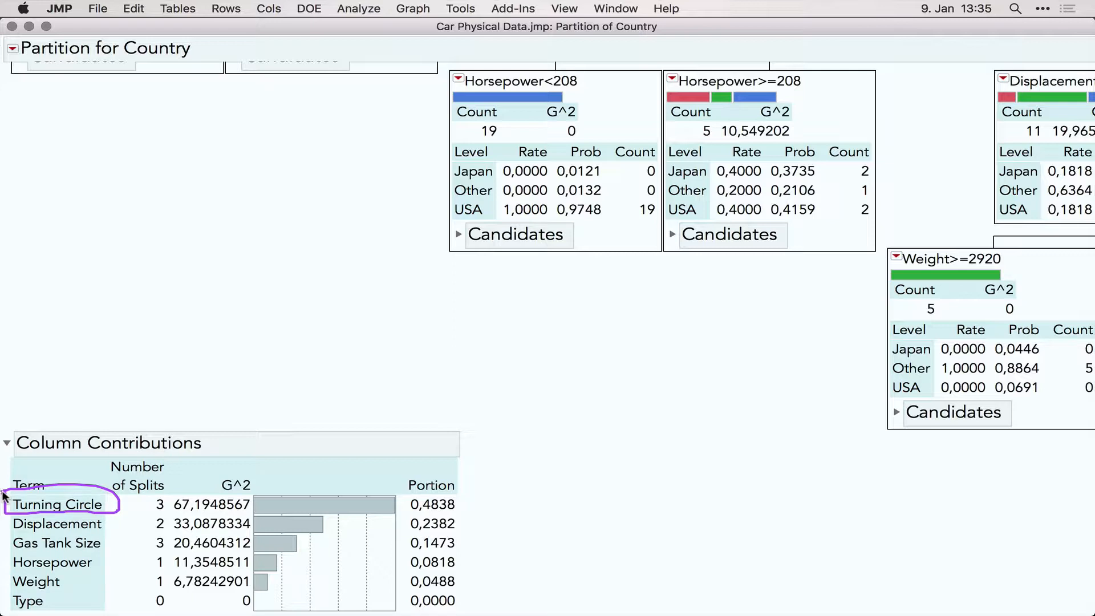
pyautogui.press('Escape')
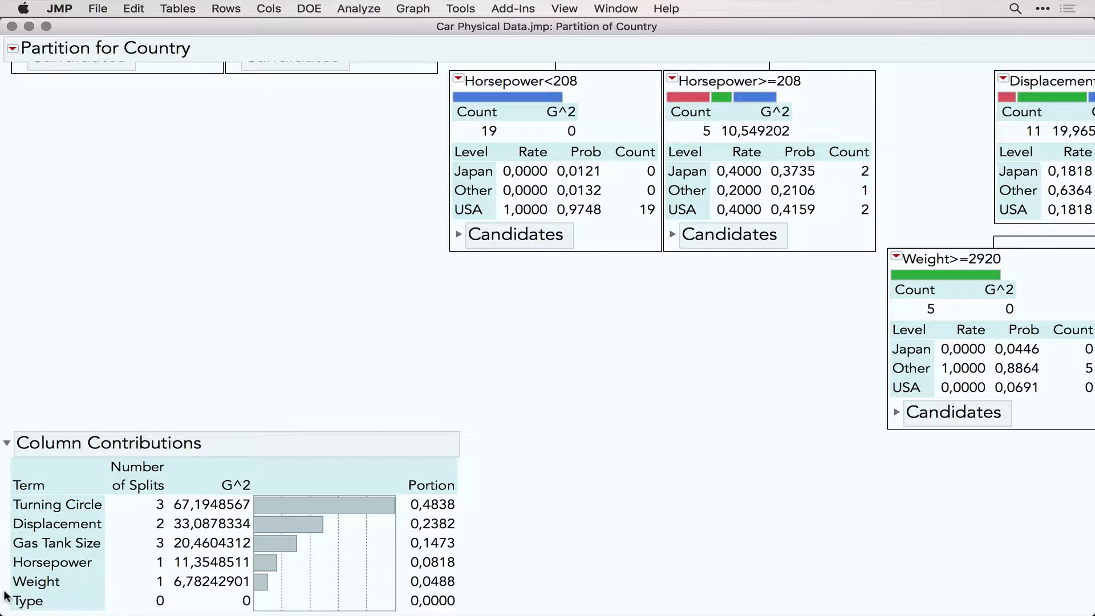
pyautogui.moveTo(6, 575); pyautogui.dragTo(6, 611)
pyautogui.click(11, 27)
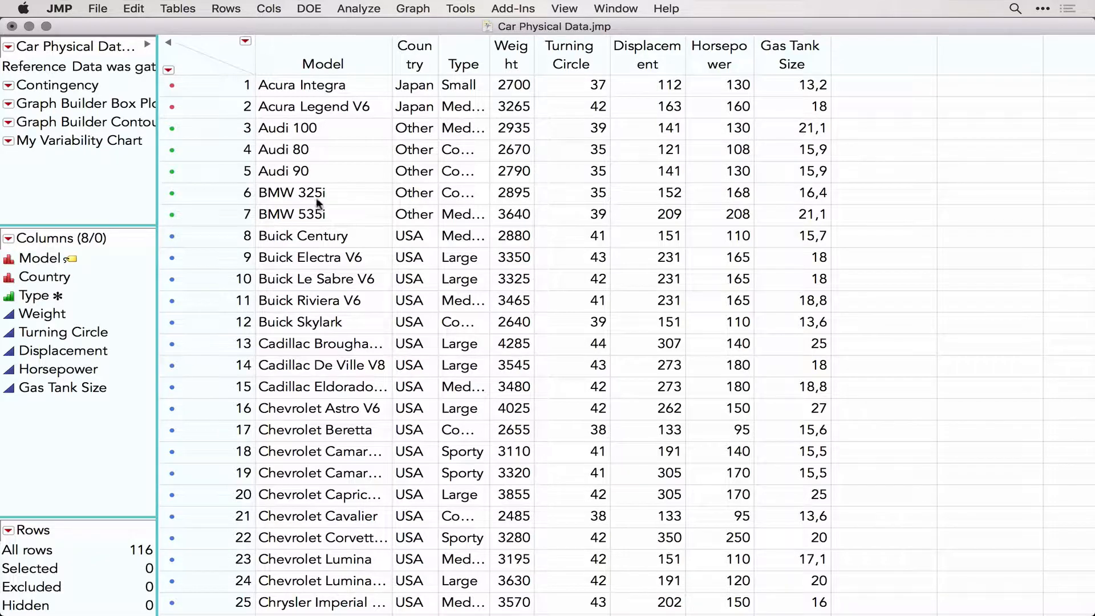
# - Start a Fit Model analysis on the car data with Horsepower as the response
pyautogui.click(359, 8)
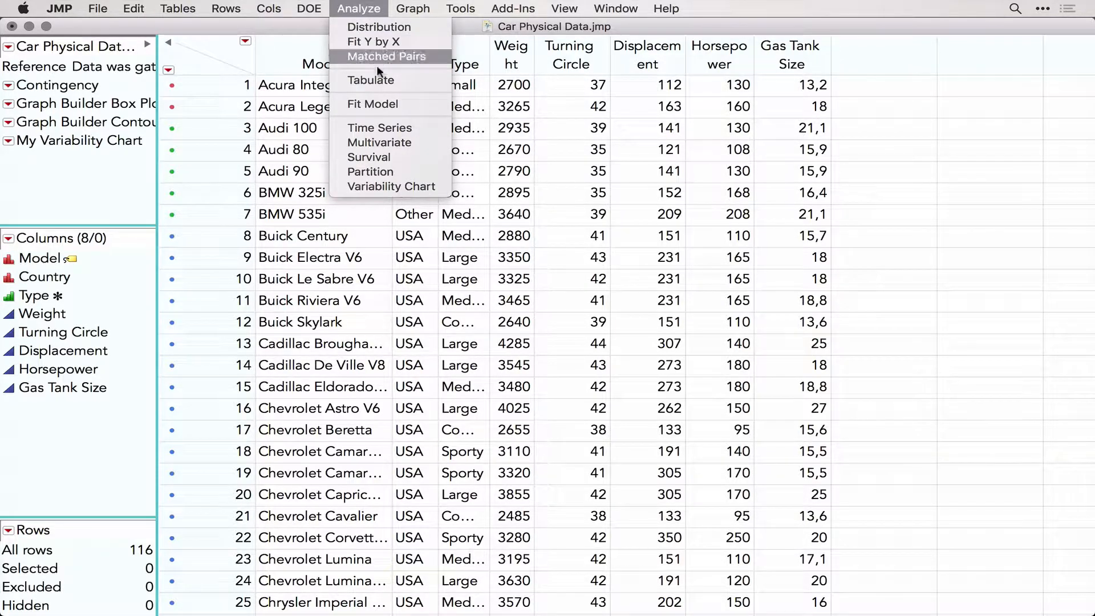
pyautogui.click(376, 103)
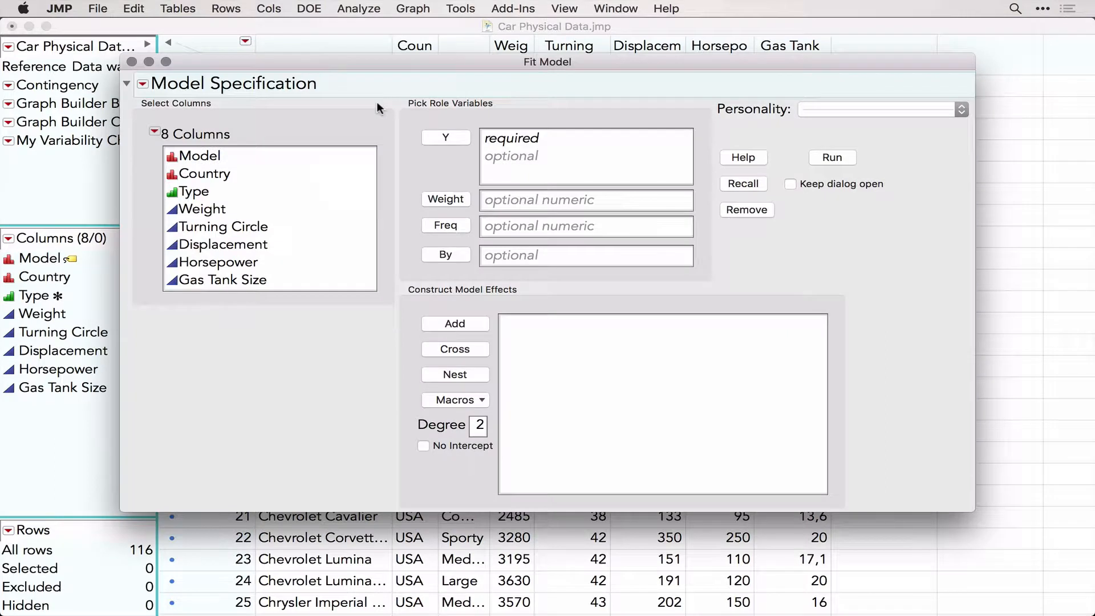
pyautogui.click(231, 263)
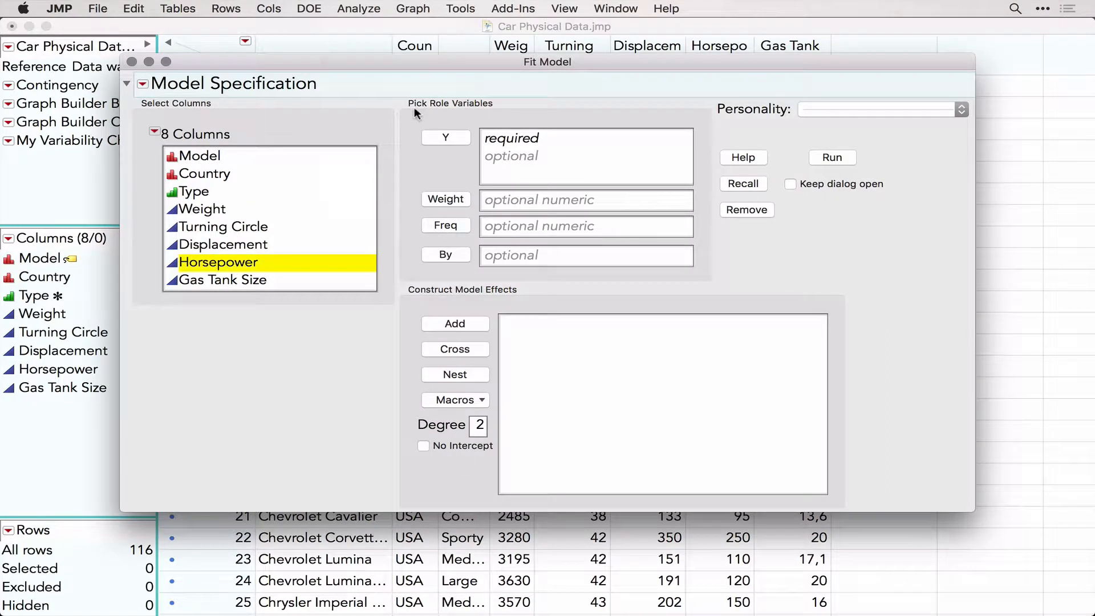
pyautogui.click(445, 138)
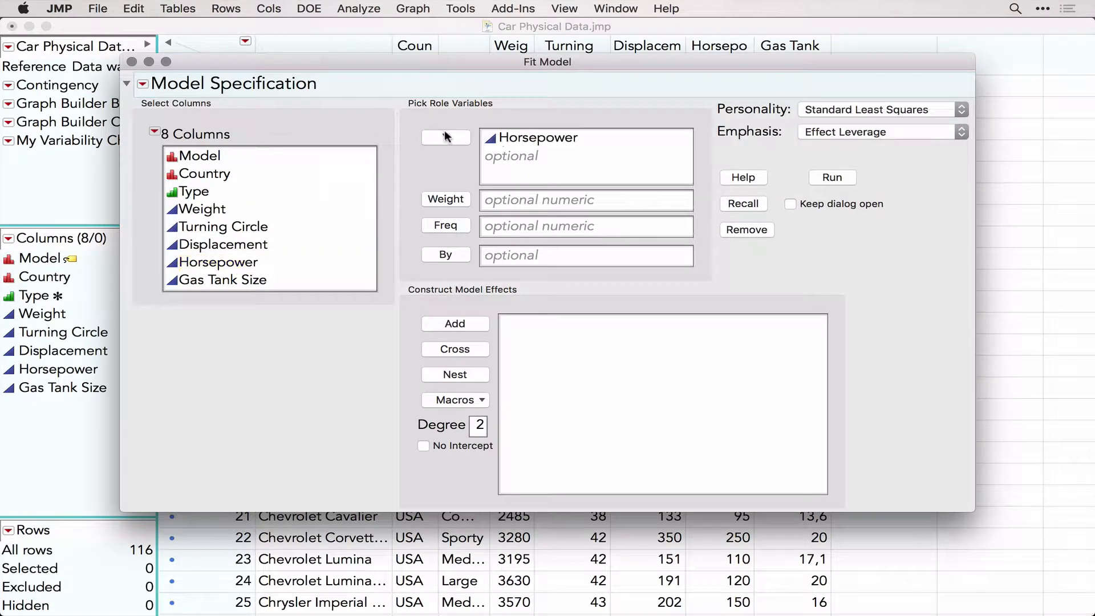
# - Add Country, Type, Weight, Turning Circle, Displacement and Gas Tank Size as model effects using Factorial to degree 2
pyautogui.click(214, 177)
pyautogui.keyDown('shift'); pyautogui.click(214, 280); pyautogui.keyUp('shift')
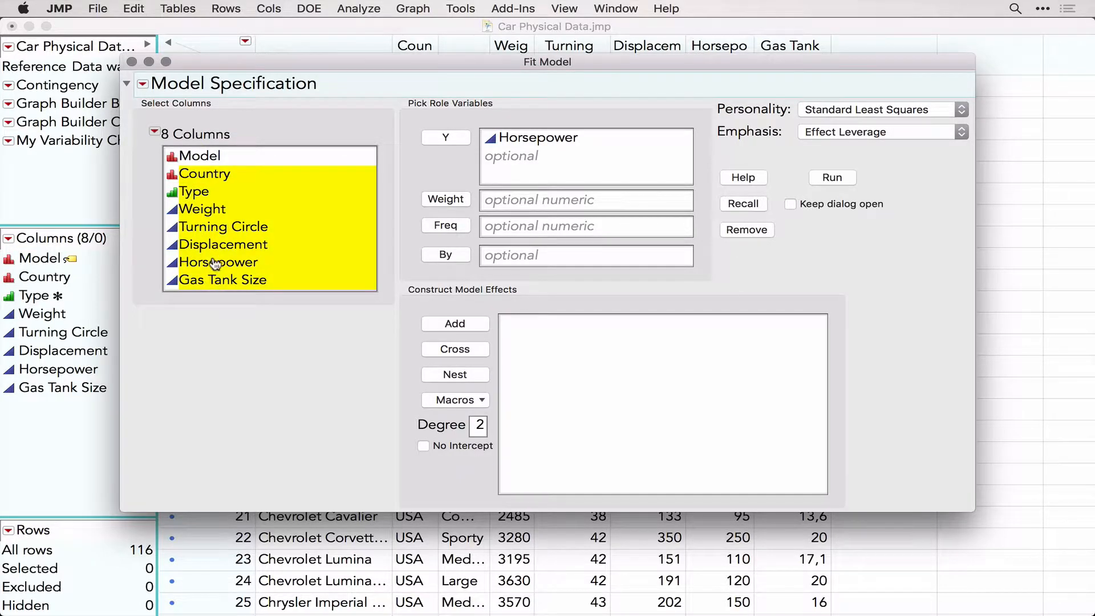
pyautogui.keyDown('super'); pyautogui.click(214, 262); pyautogui.keyUp('super')
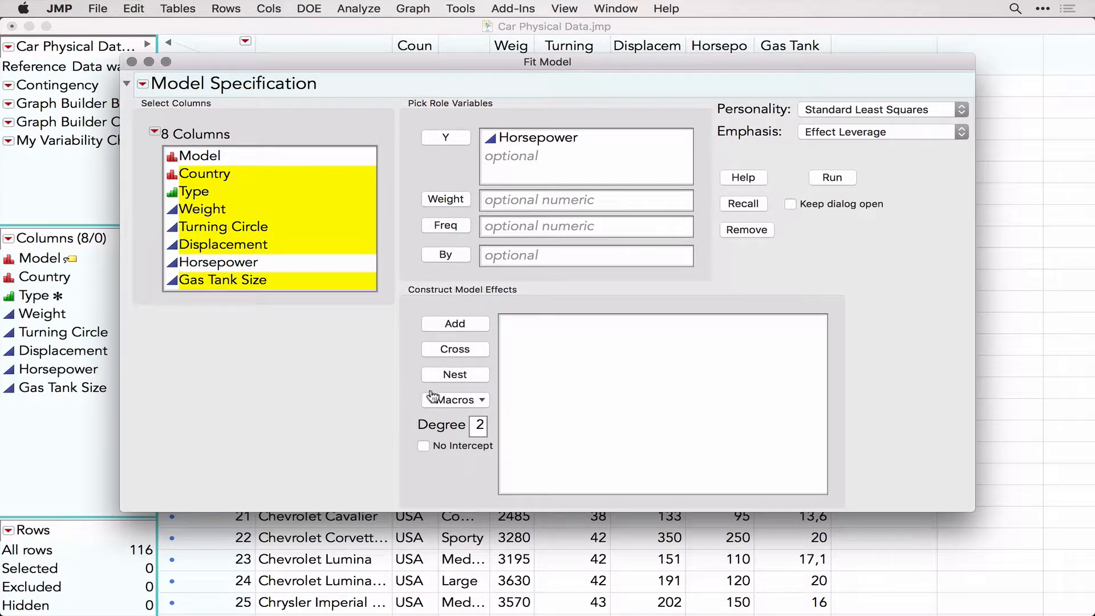
pyautogui.click(455, 400)
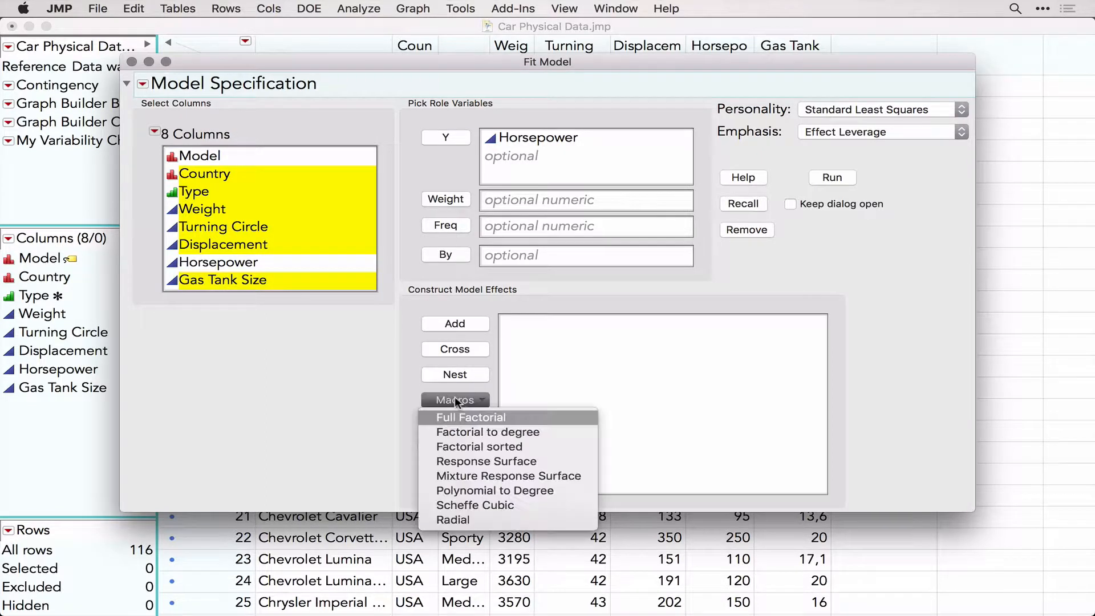
pyautogui.click(460, 432)
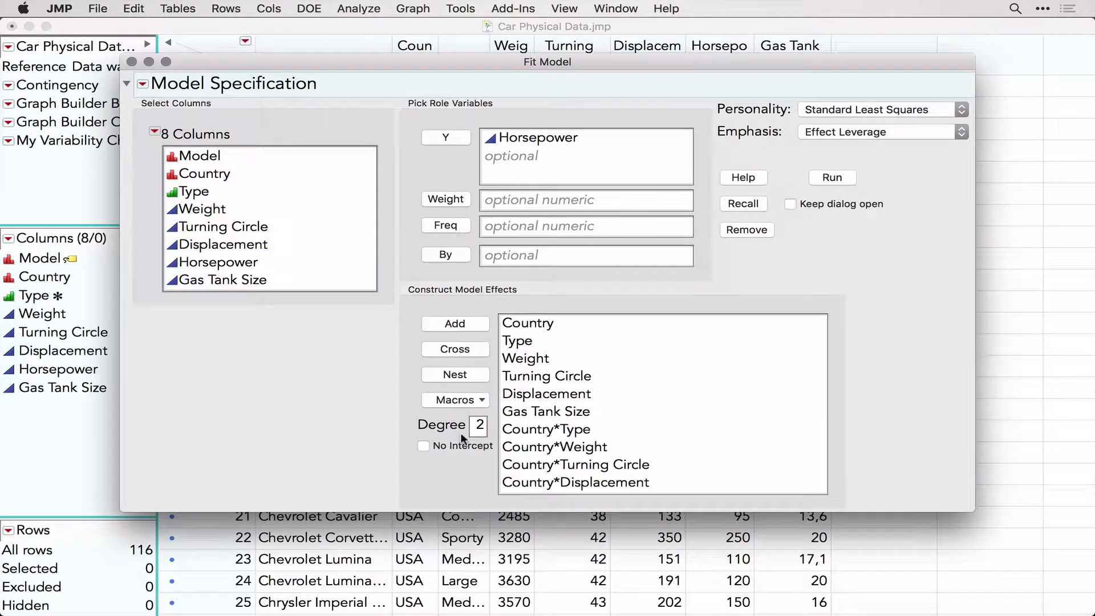
pyautogui.scroll(-5, 612, 449)
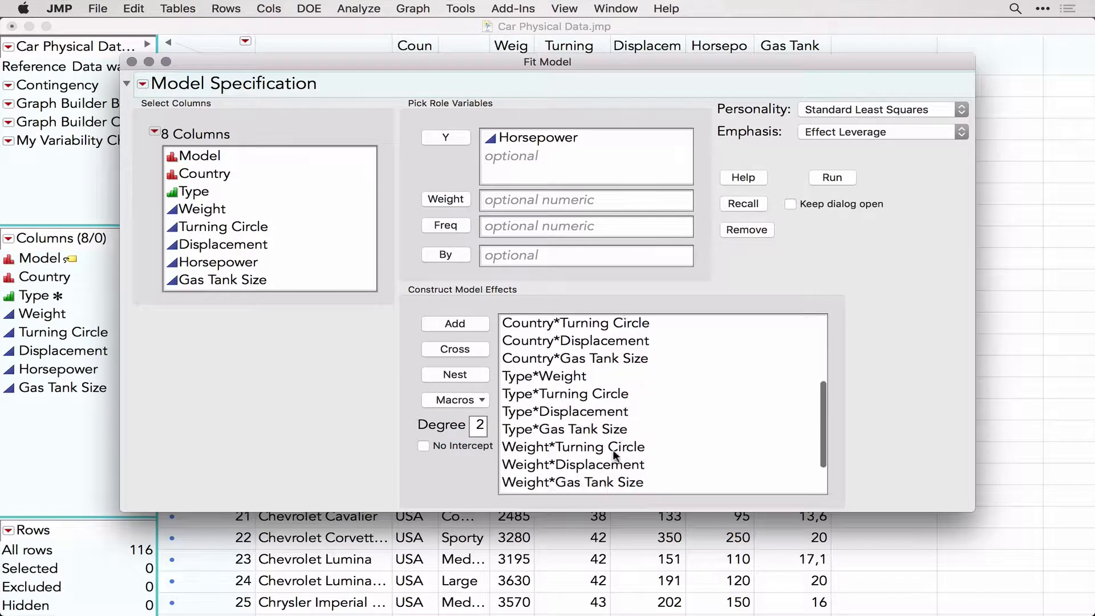
pyautogui.scroll(5, 613, 449)
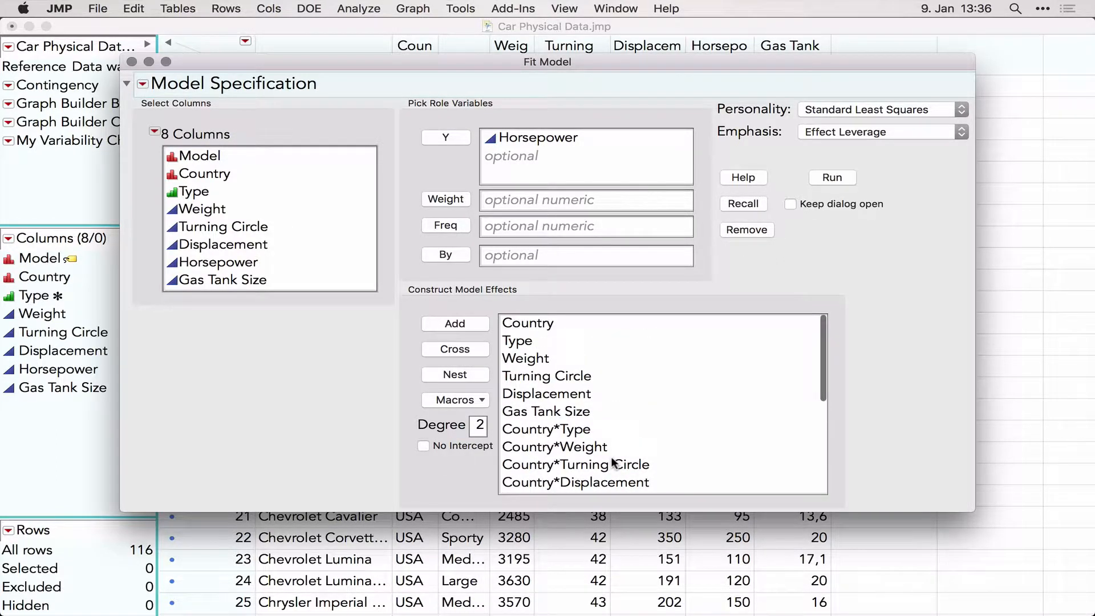
# - Run the Horsepower model with Effect Screening emphasis and examine the Actual by Predicted Plot
pyautogui.click(854, 132)
pyautogui.click(856, 146)
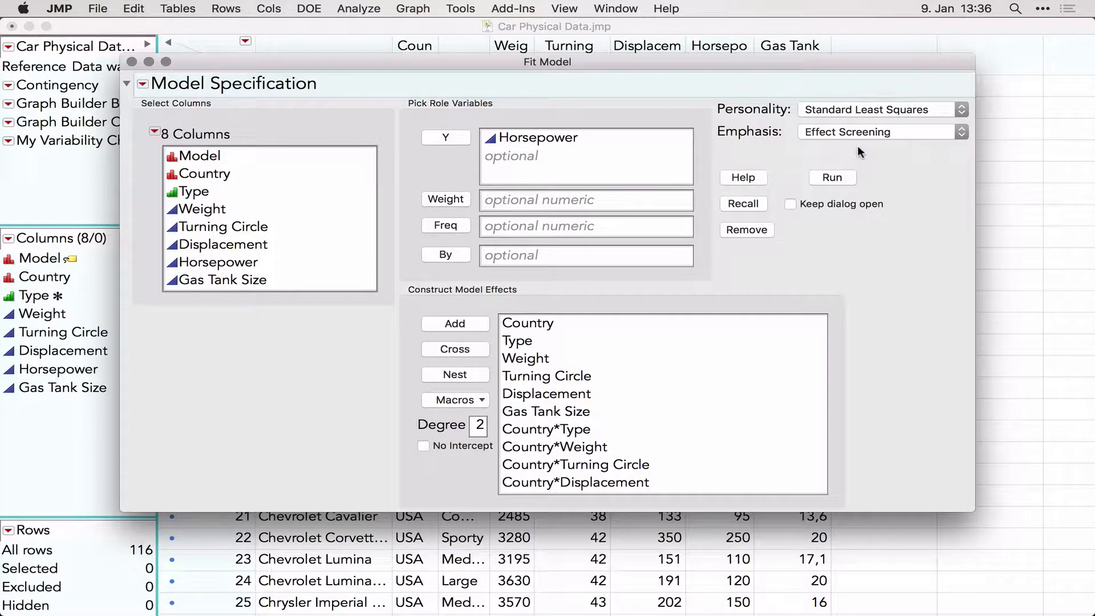
pyautogui.click(834, 178)
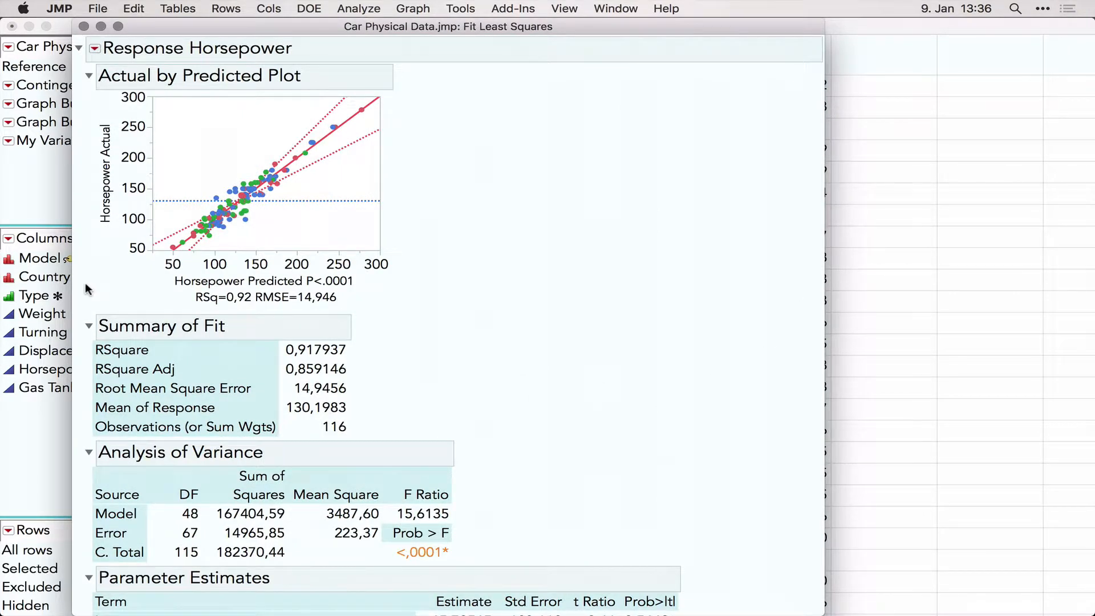
pyautogui.moveTo(87, 283); pyautogui.dragTo(403, 99)
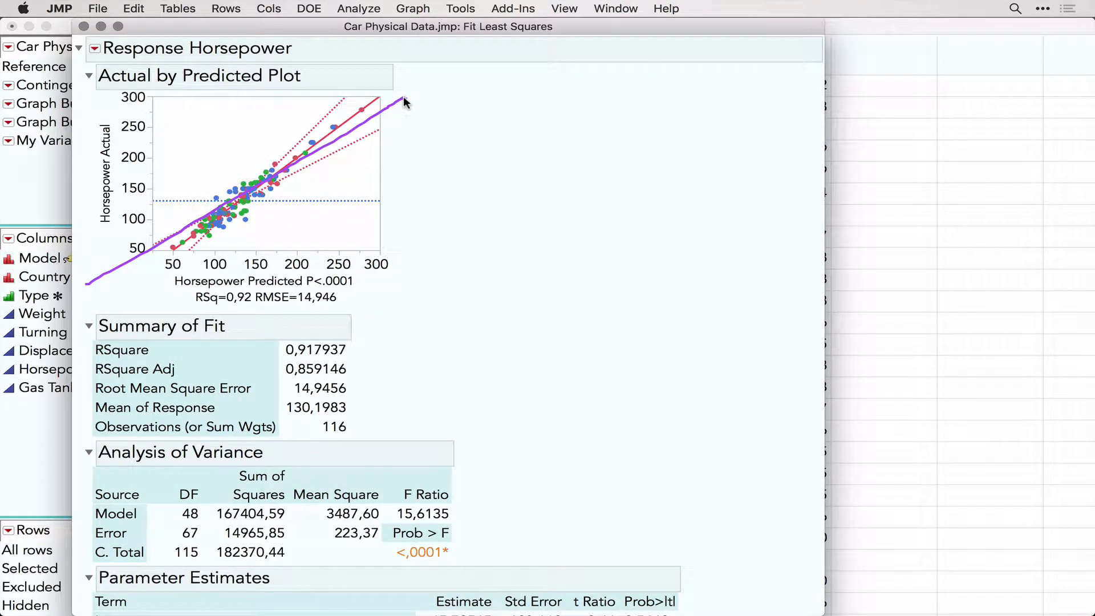
pyautogui.press('Escape')
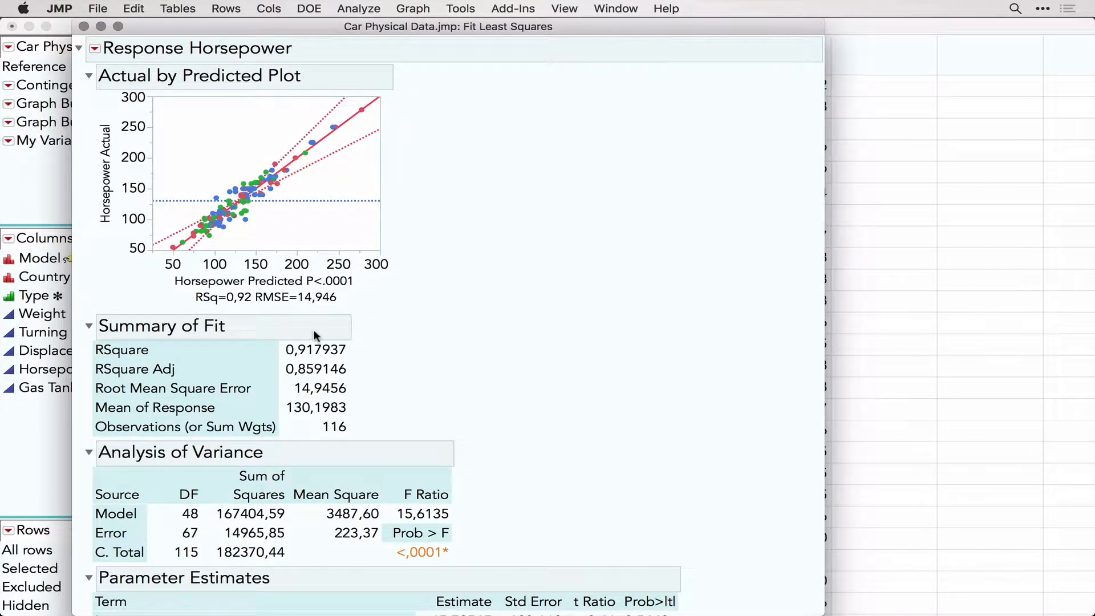
pyautogui.moveTo(118, 308)
pyautogui.mouseDown()
pyautogui.moveTo(259, 275)
pyautogui.moveTo(171, 312)
pyautogui.mouseUp()
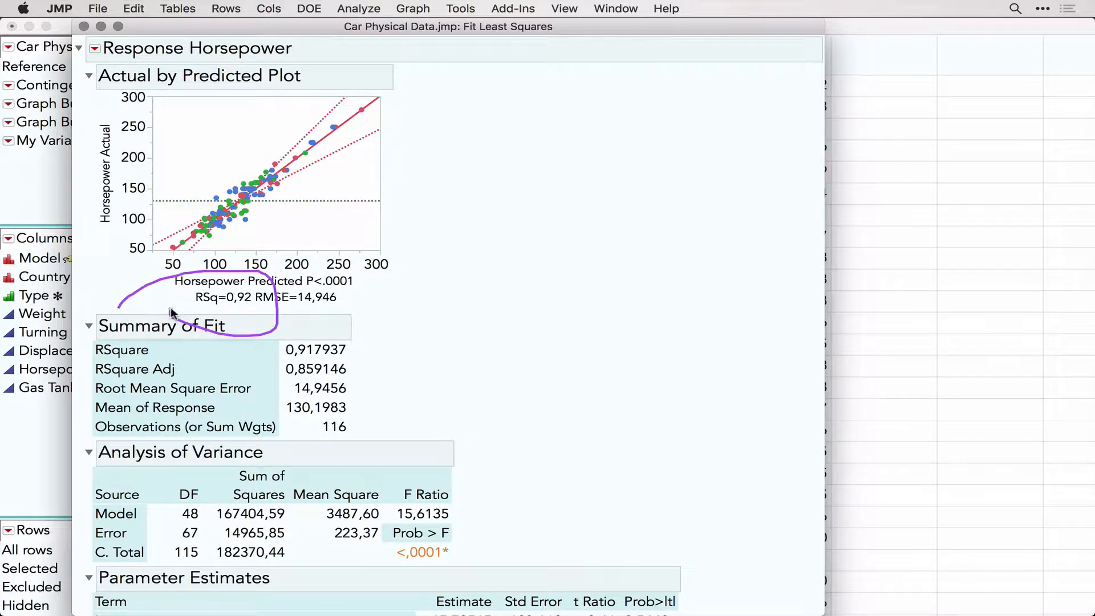
# - Collapse the report sections from Actual by Predicted Plot through Parameter Estimates and highlight the Turning Circle*Displacement row in Effect Tests
pyautogui.click(89, 76)
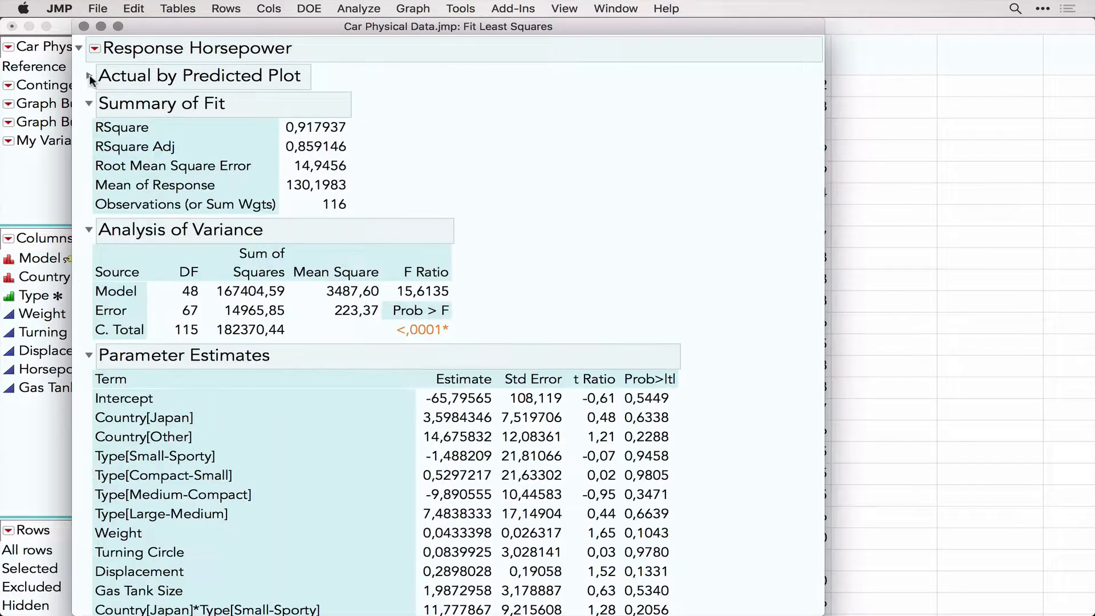
pyautogui.click(89, 104)
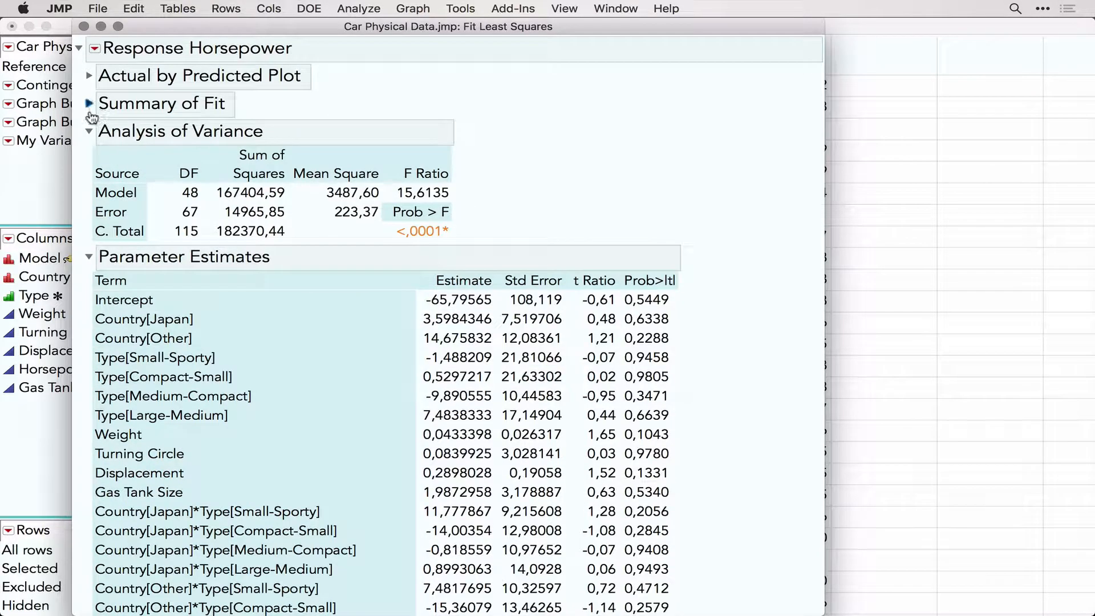
pyautogui.click(89, 131)
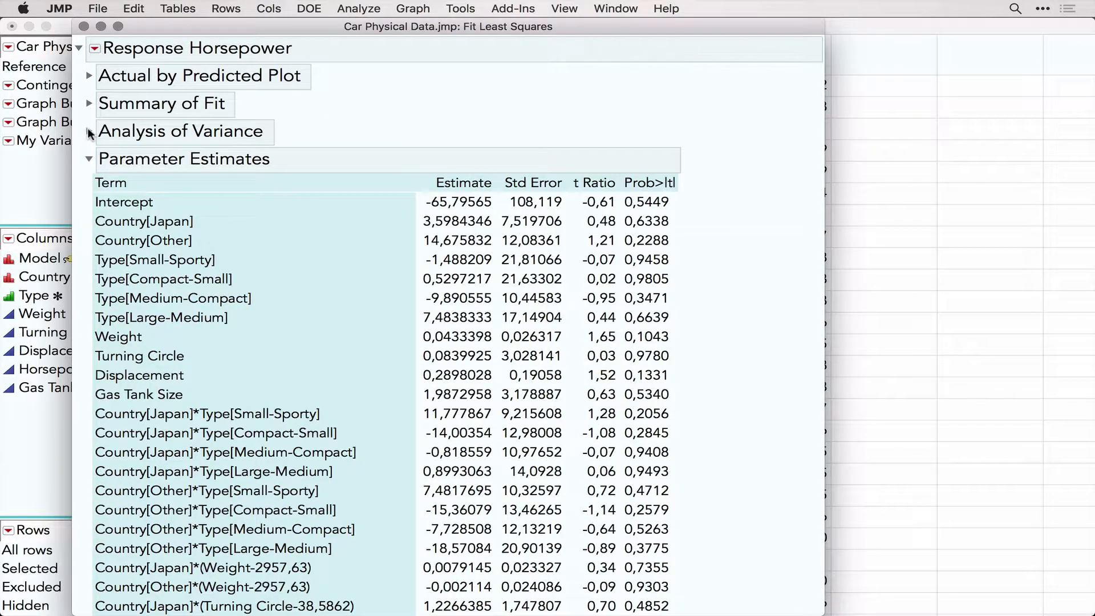
pyautogui.click(89, 159)
pyautogui.scroll(-10, 215, 429)
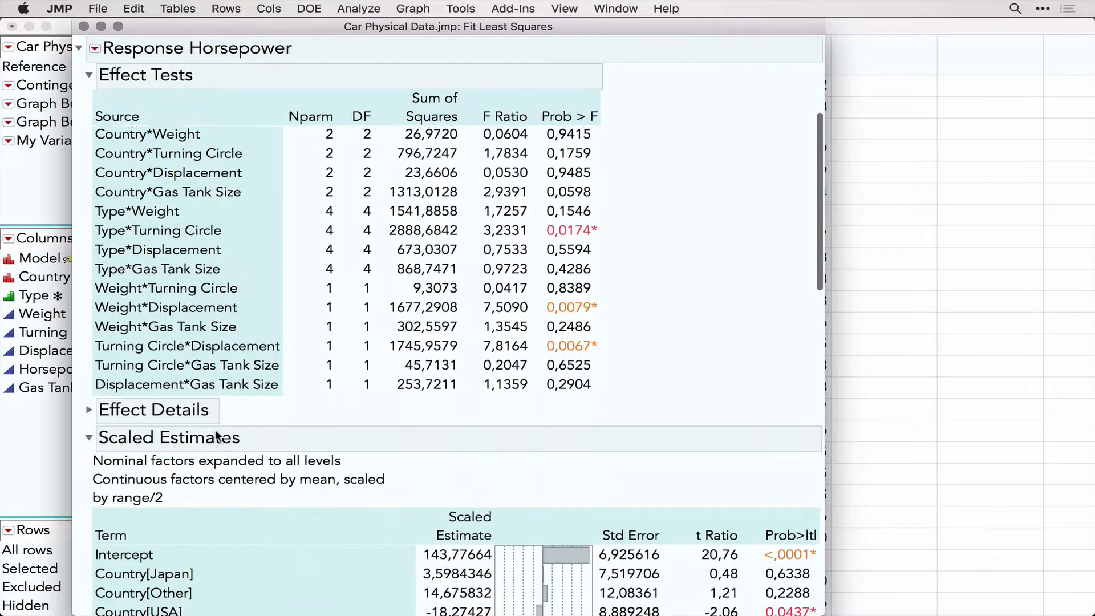
pyautogui.scroll(5, 214, 429)
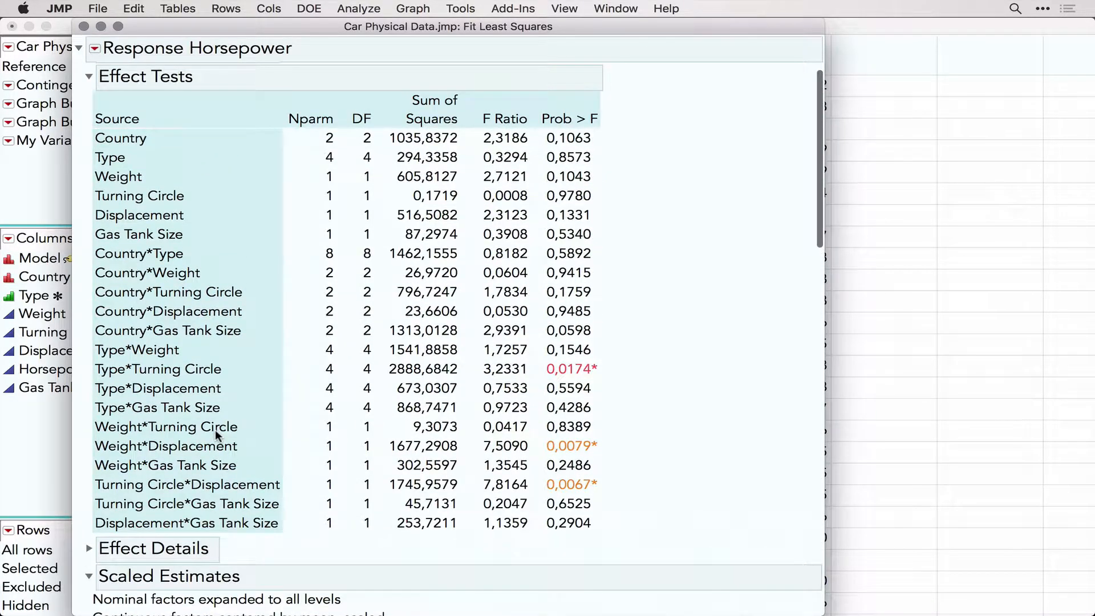
pyautogui.scroll(2, 214, 429)
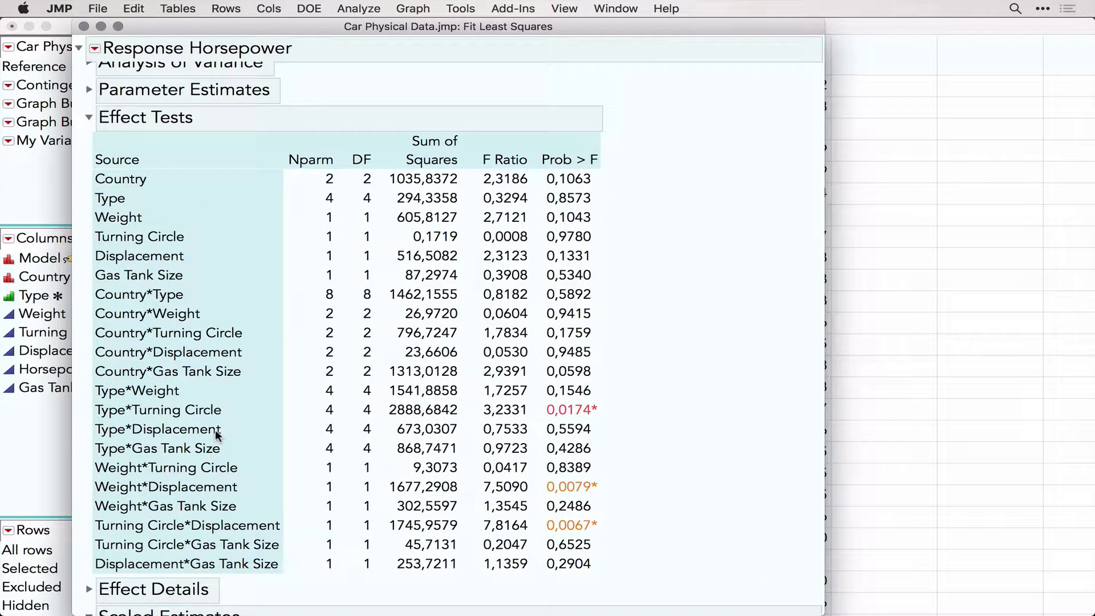
pyautogui.click(224, 525)
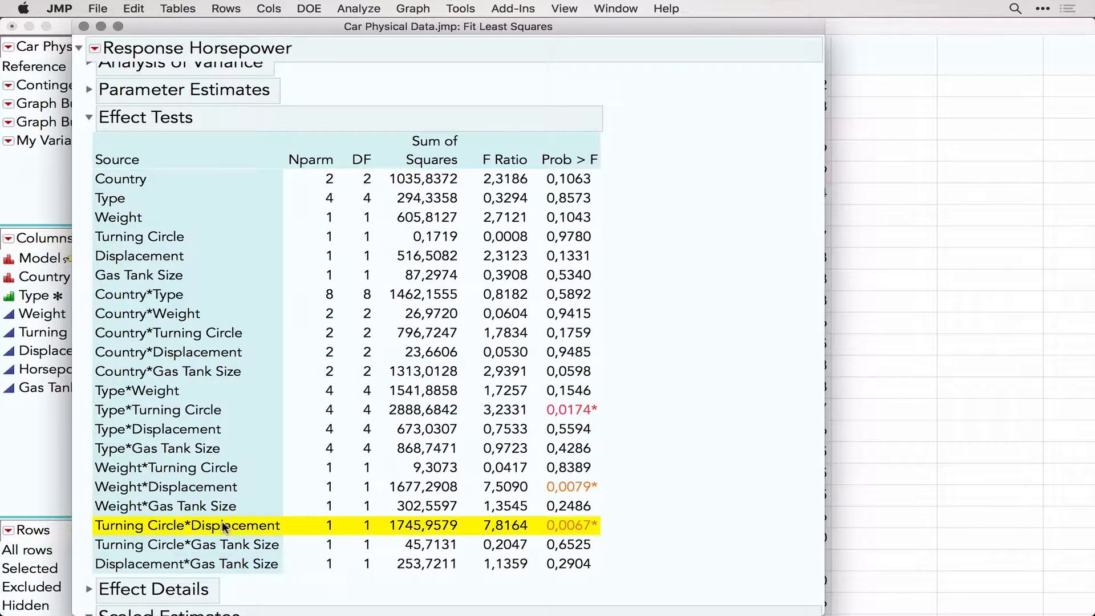
# - Add the Prediction Profiler to the Horsepower least squares report
pyautogui.click(95, 49)
pyautogui.moveTo(146, 89)
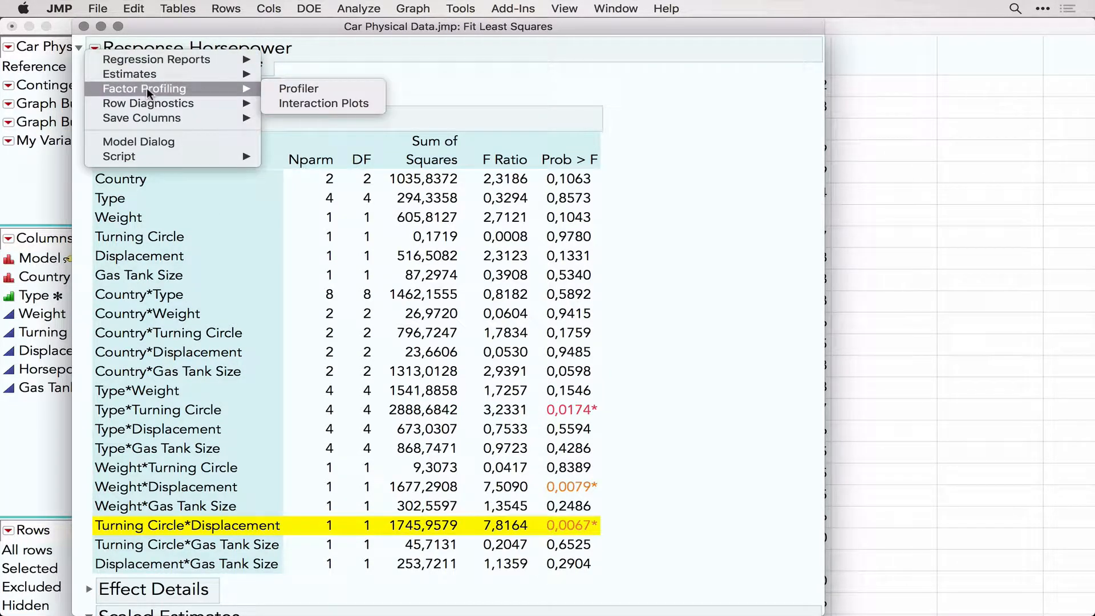
pyautogui.click(306, 90)
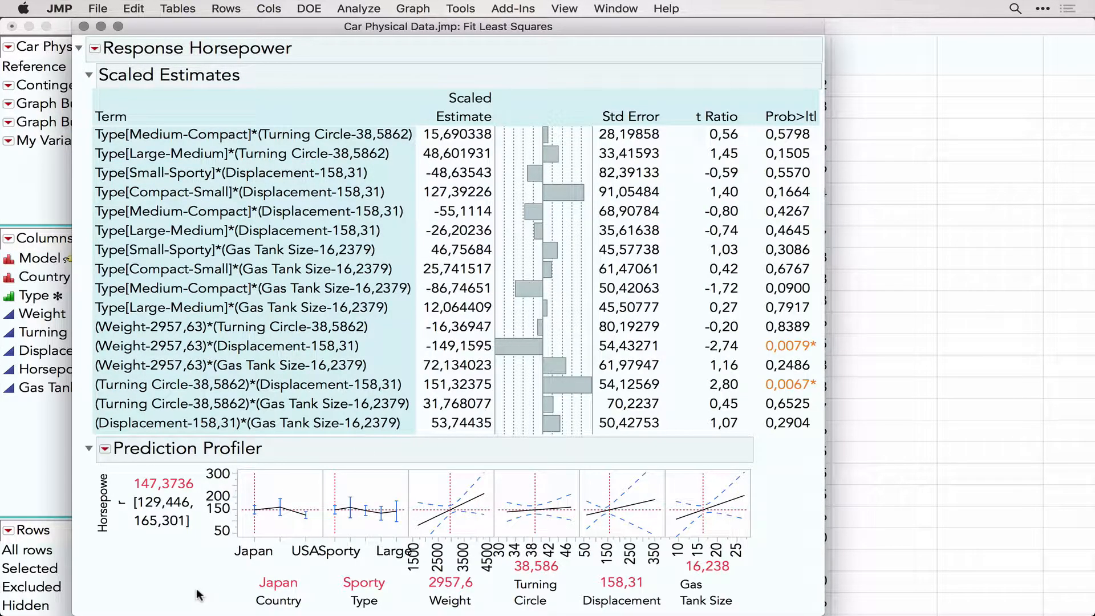
pyautogui.moveTo(196, 592)
pyautogui.mouseDown()
pyautogui.moveTo(430, 545)
pyautogui.moveTo(601, 533)
pyautogui.moveTo(770, 562)
pyautogui.moveTo(782, 597)
pyautogui.mouseUp()
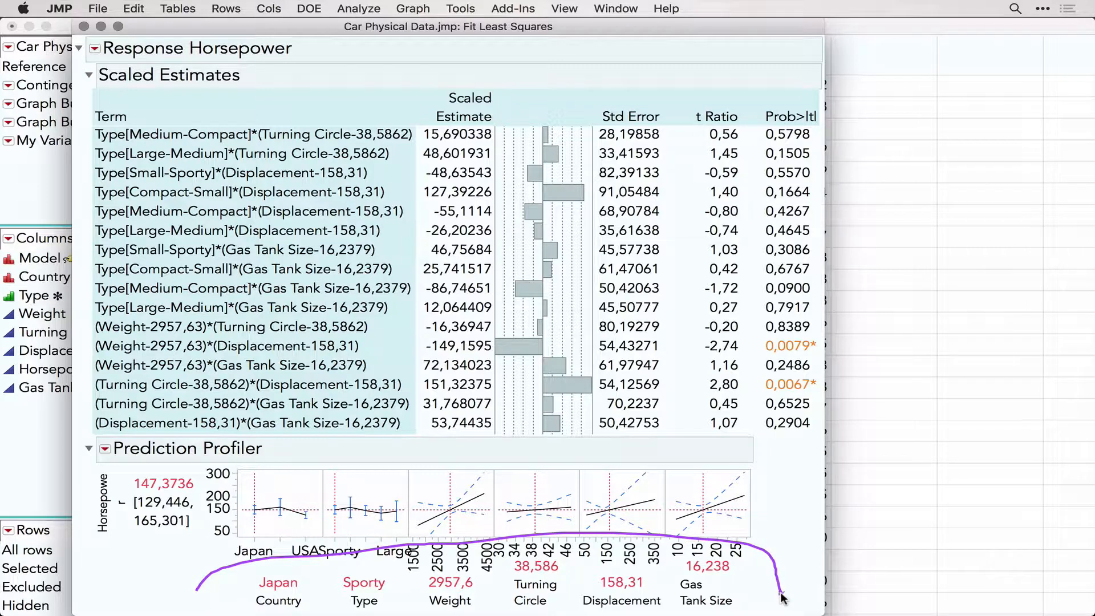
pyautogui.moveTo(131, 585)
pyautogui.mouseDown()
pyautogui.moveTo(73, 547)
pyautogui.moveTo(223, 440)
pyautogui.mouseUp()
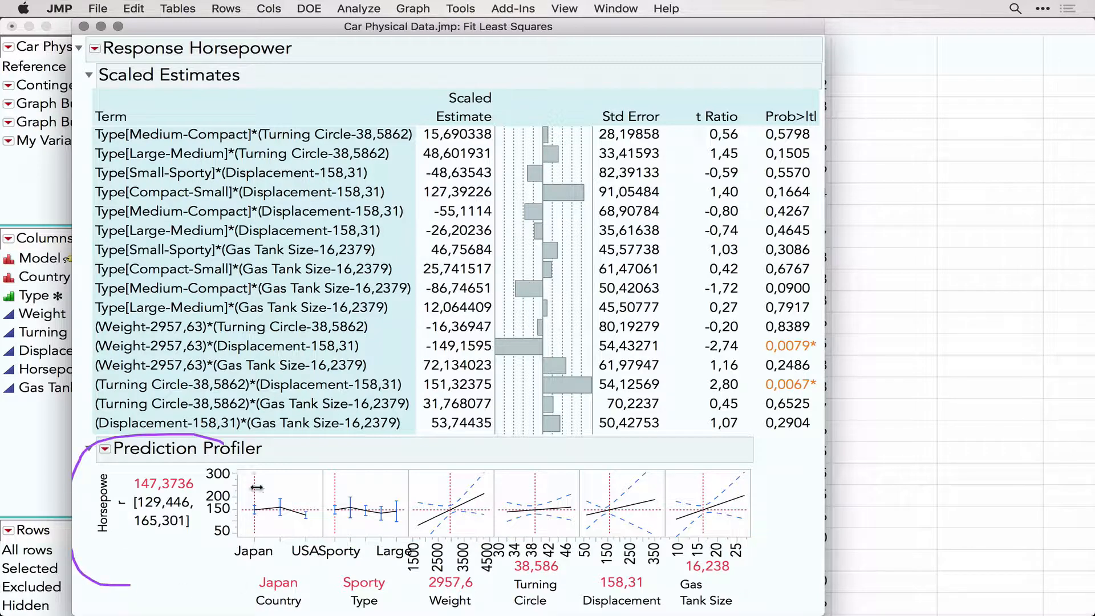
pyautogui.moveTo(256, 487); pyautogui.dragTo(90, 585)
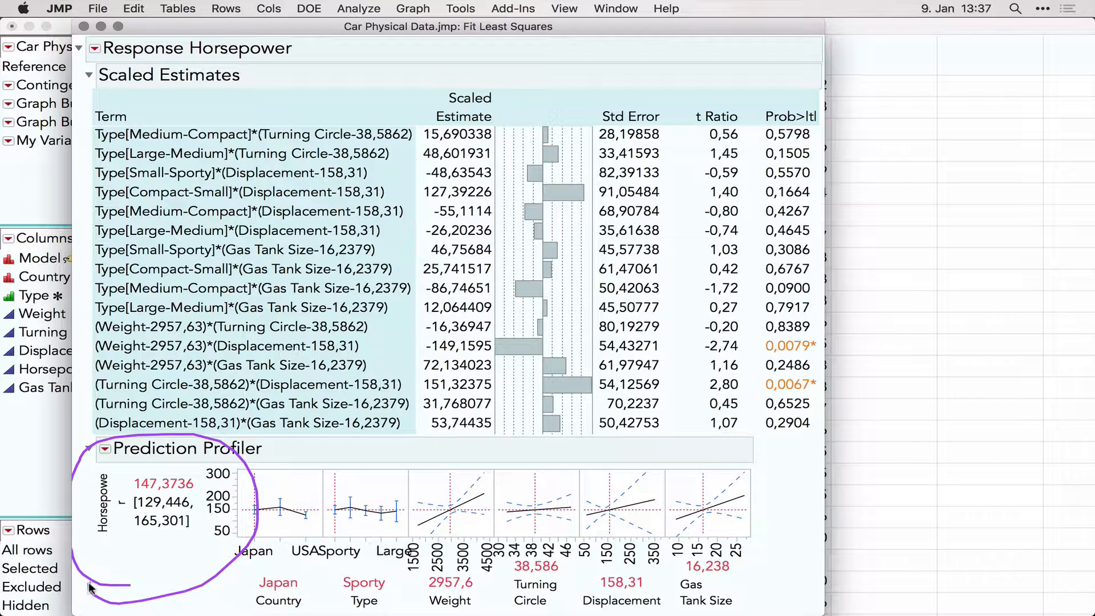
pyautogui.moveTo(124, 563)
pyautogui.mouseDown()
pyautogui.moveTo(158, 494)
pyautogui.moveTo(204, 539)
pyautogui.moveTo(128, 531)
pyautogui.mouseUp()
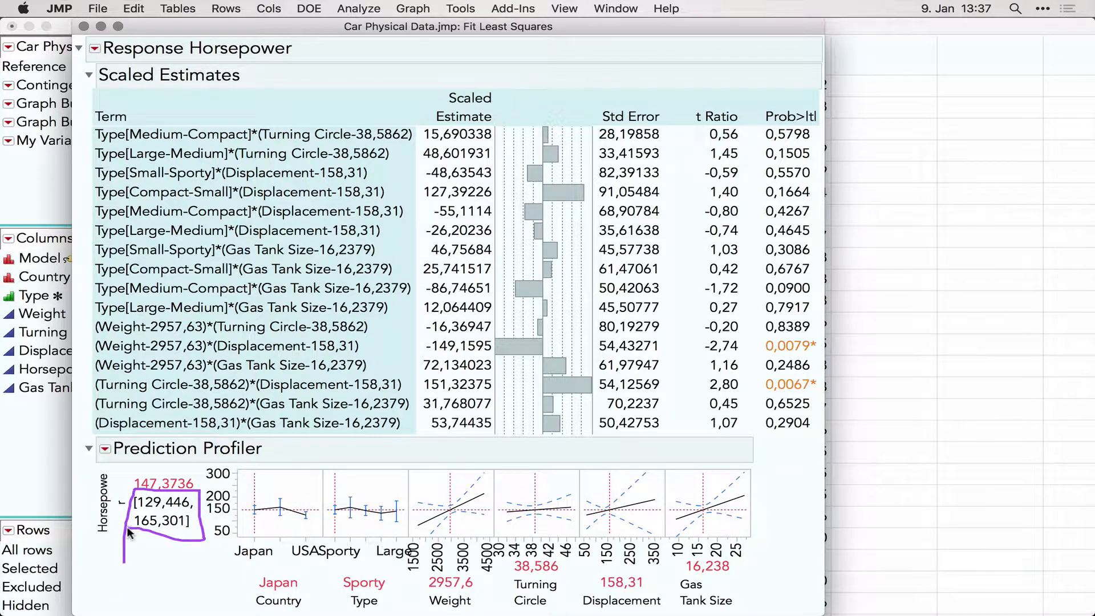
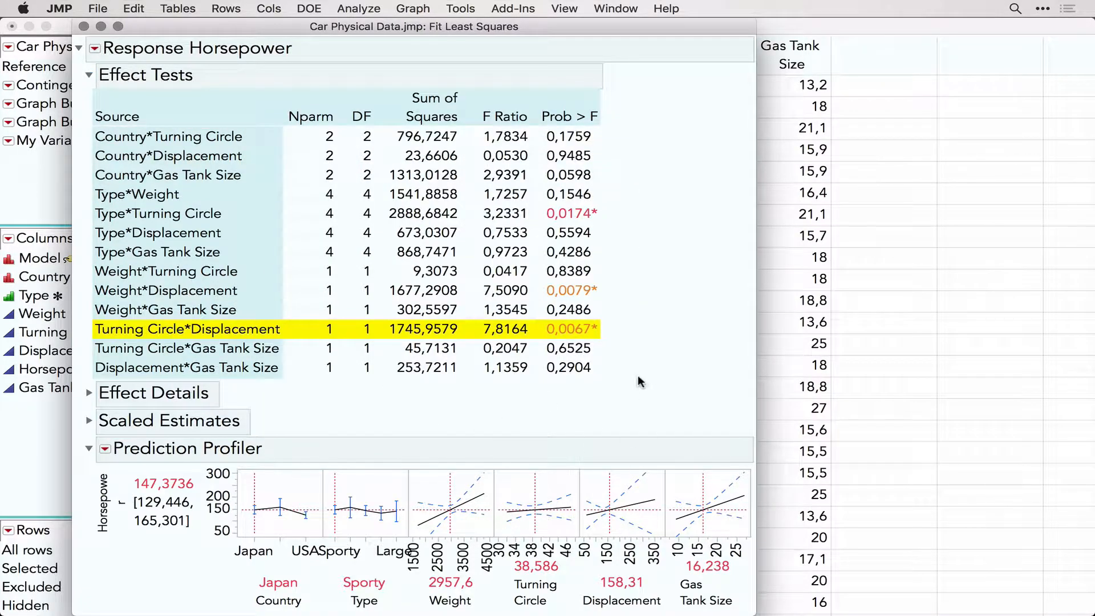
# - Set Displacement to about 118,3 in the Prediction Profiler of the Horsepower model
pyautogui.moveTo(627, 374)
pyautogui.mouseDown()
pyautogui.moveTo(625, 506)
pyautogui.moveTo(647, 445)
pyautogui.mouseUp()
pyautogui.moveTo(609, 495); pyautogui.dragTo(595, 522)
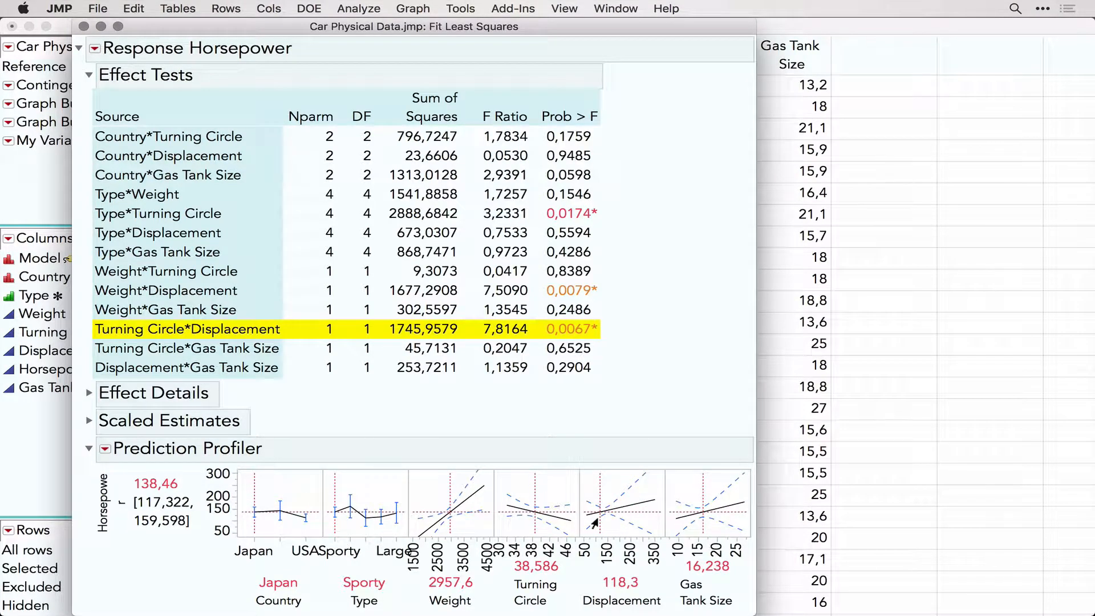
# - Save the Horsepower model's prediction formula as a data table column and close the least squares report
pyautogui.click(95, 49)
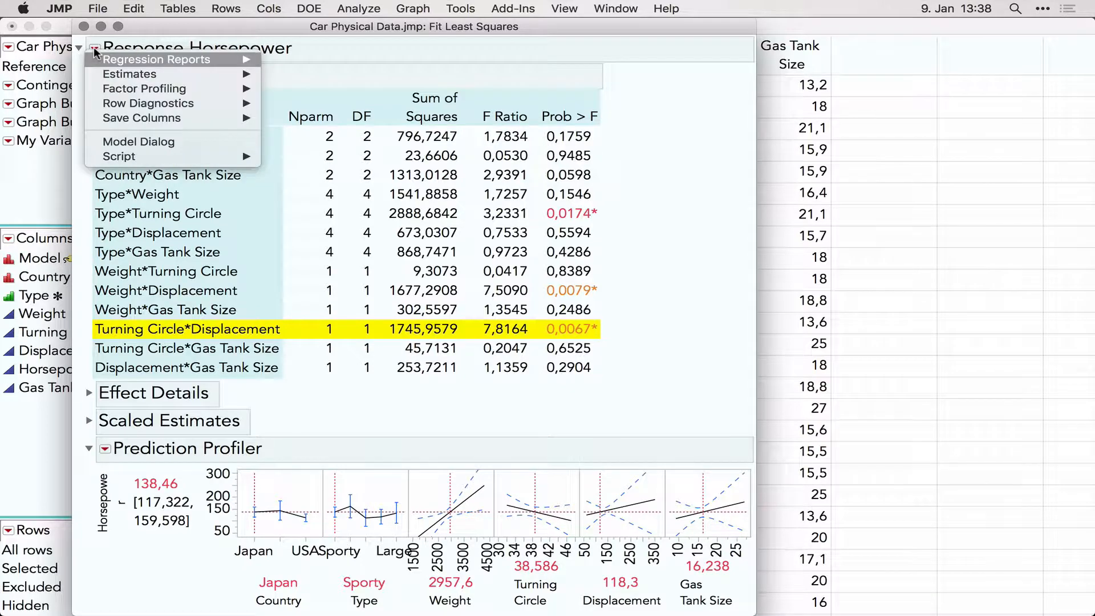
pyautogui.moveTo(161, 118)
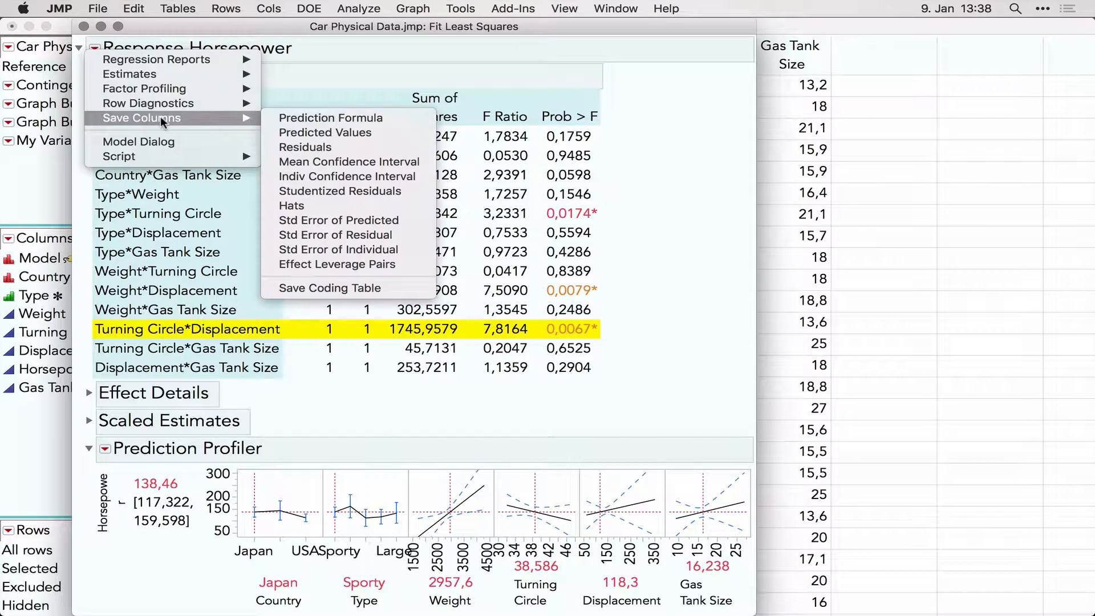
pyautogui.click(309, 117)
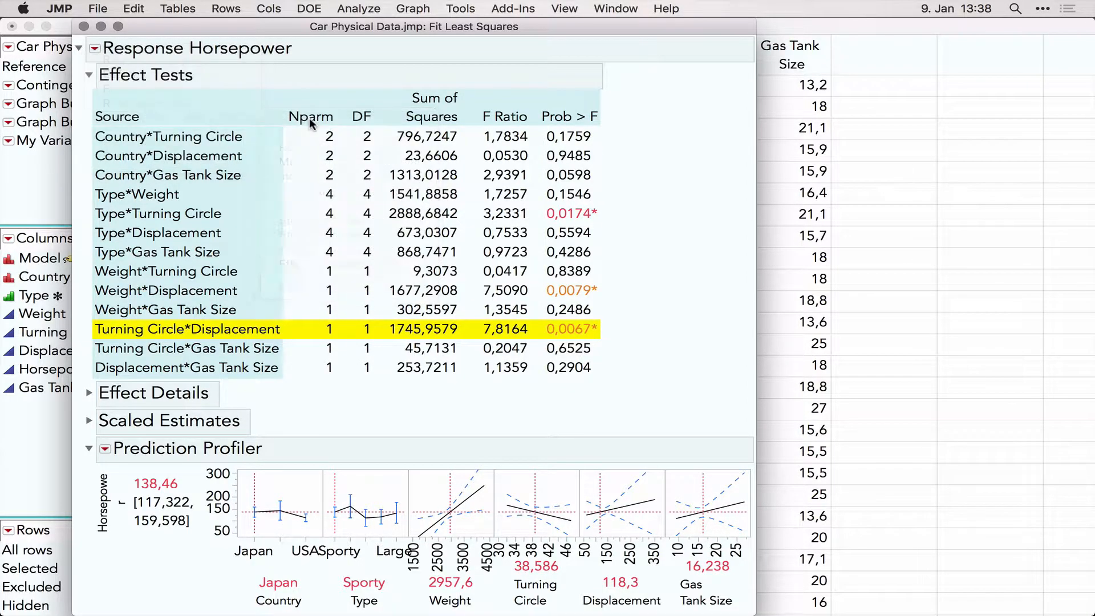
pyautogui.click(83, 27)
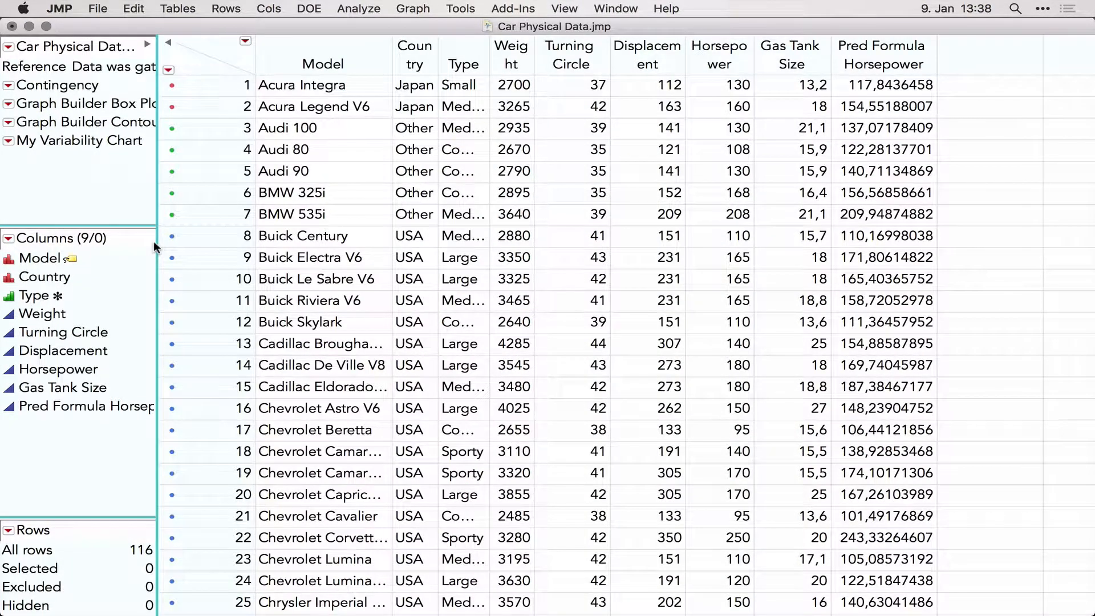
# - Widen the column list to show full names and examine the formula behind the Pred Formula Horsepower column
pyautogui.moveTo(157, 256); pyautogui.dragTo(301, 268)
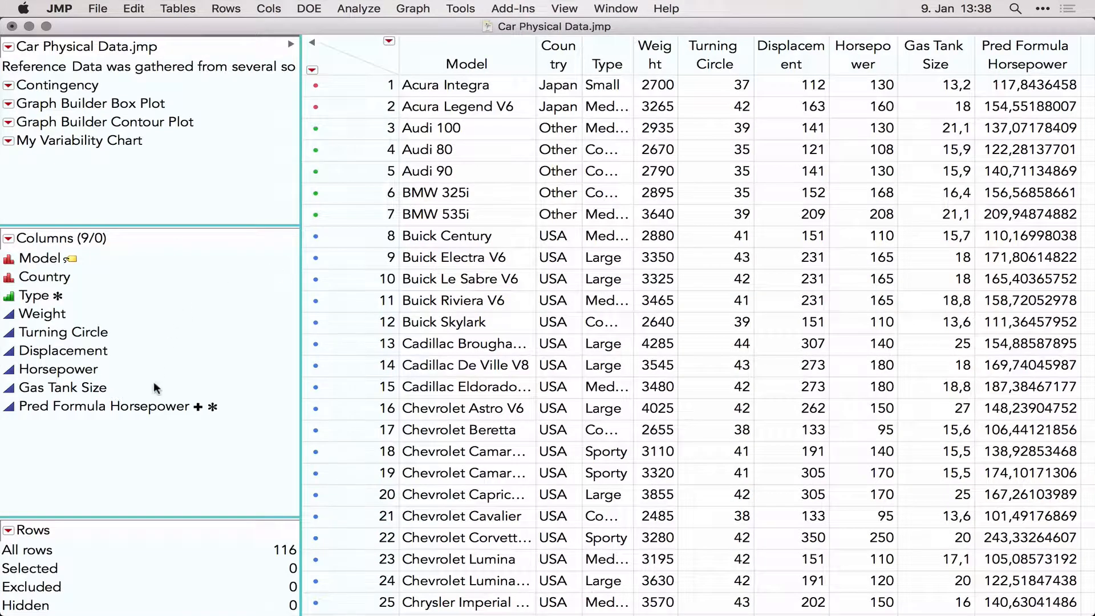
pyautogui.click(197, 407)
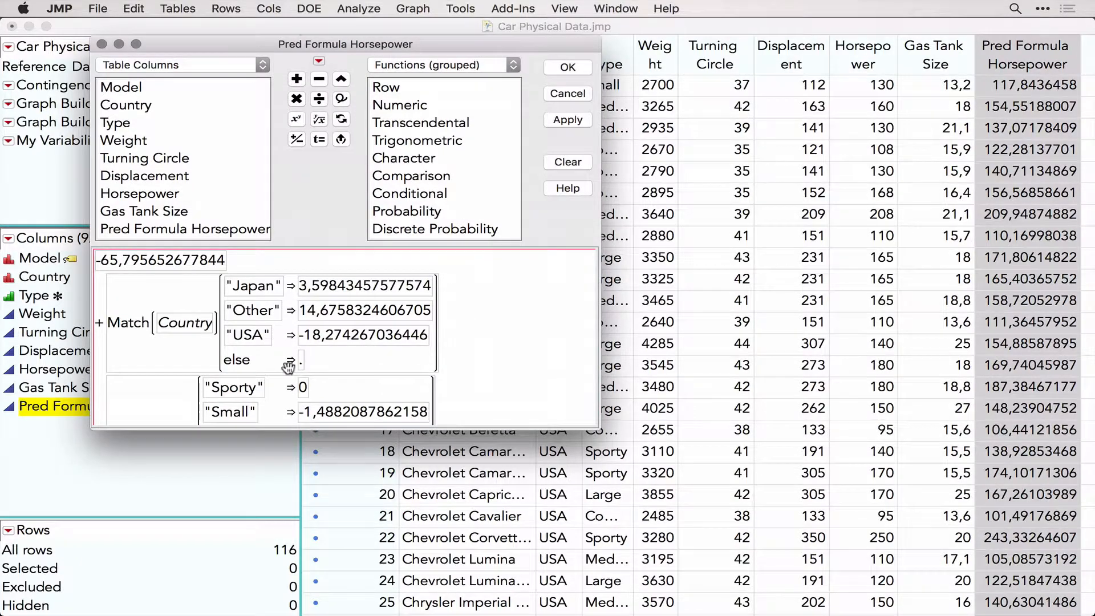
pyautogui.scroll(-15, 288, 366)
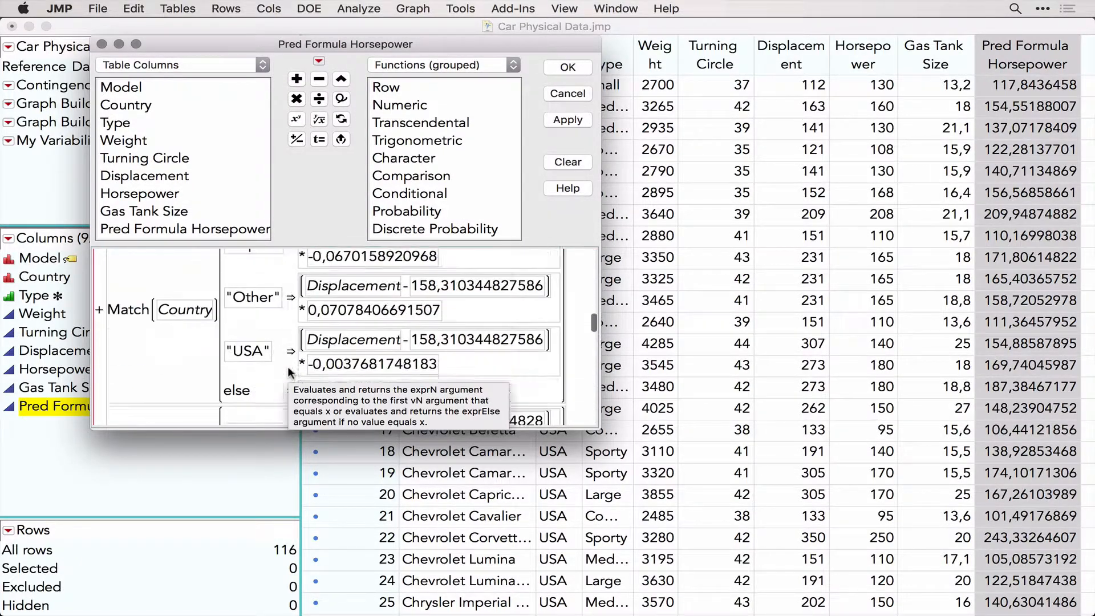
pyautogui.scroll(-5, 288, 366)
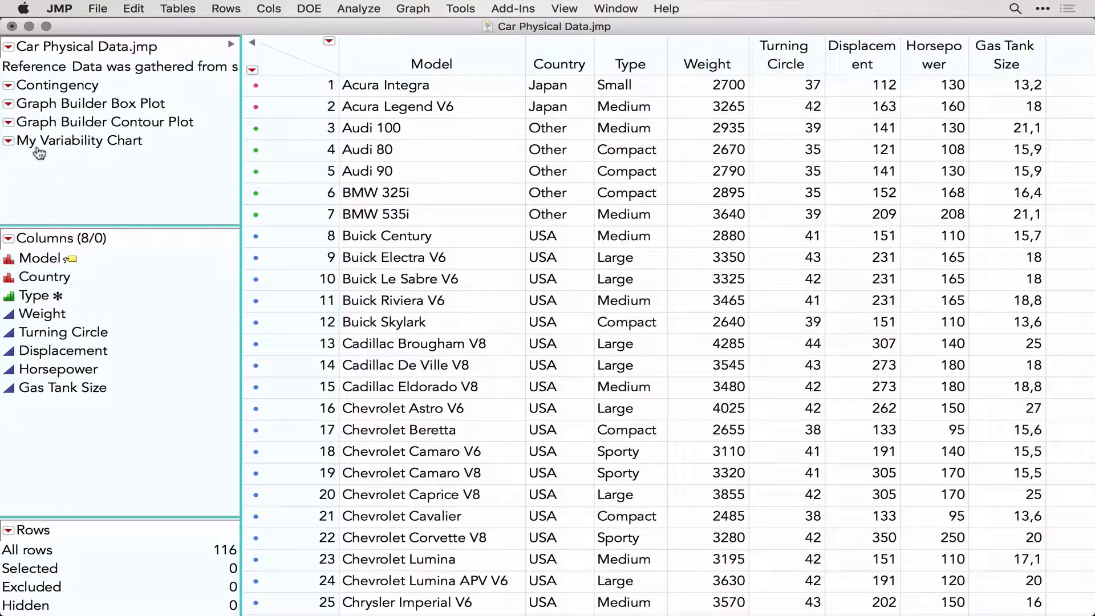
# - Run the saved My Variability Chart script from the Car Physical Data table
pyautogui.click(9, 142)
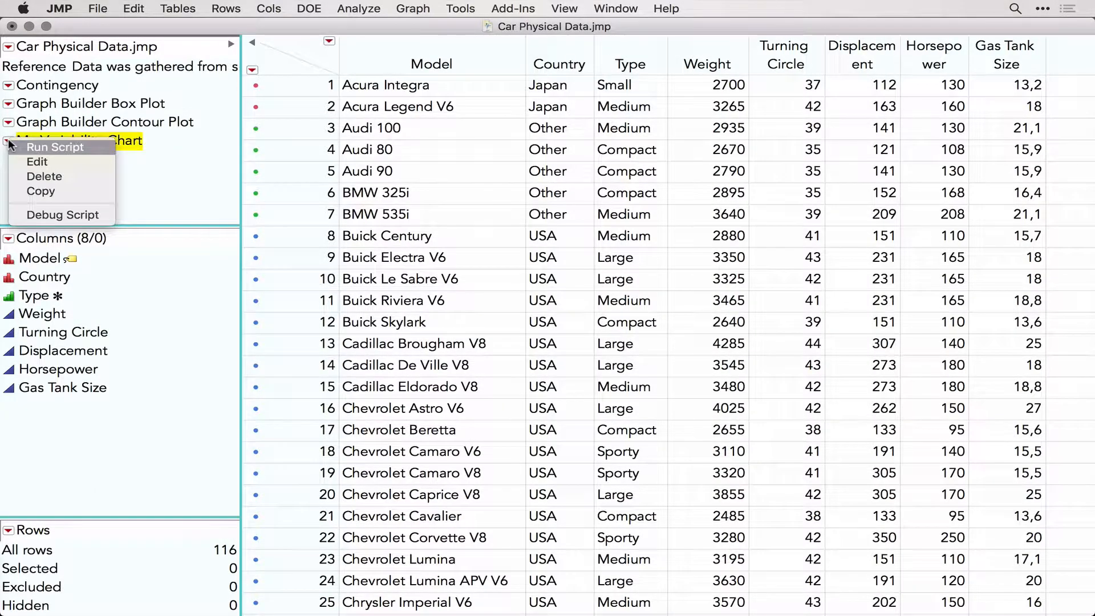
pyautogui.click(48, 149)
pyautogui.moveTo(395, 263)
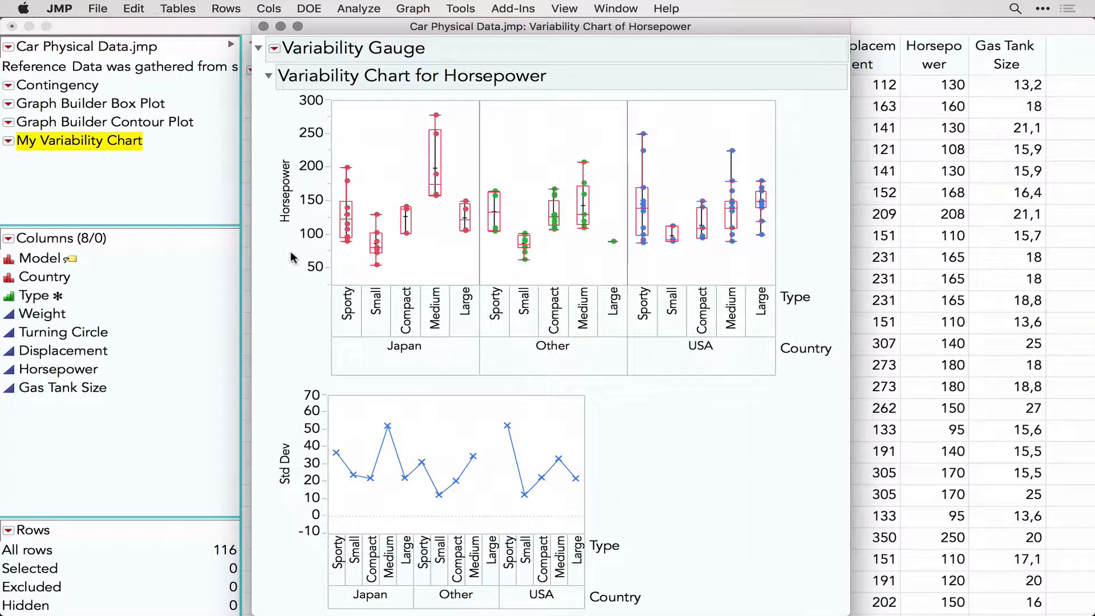
# - Rescale the variability chart's Horsepower axis to span about 47 to 300 and view its Y Axis Settings
pyautogui.moveTo(316, 188); pyautogui.dragTo(315, 195)
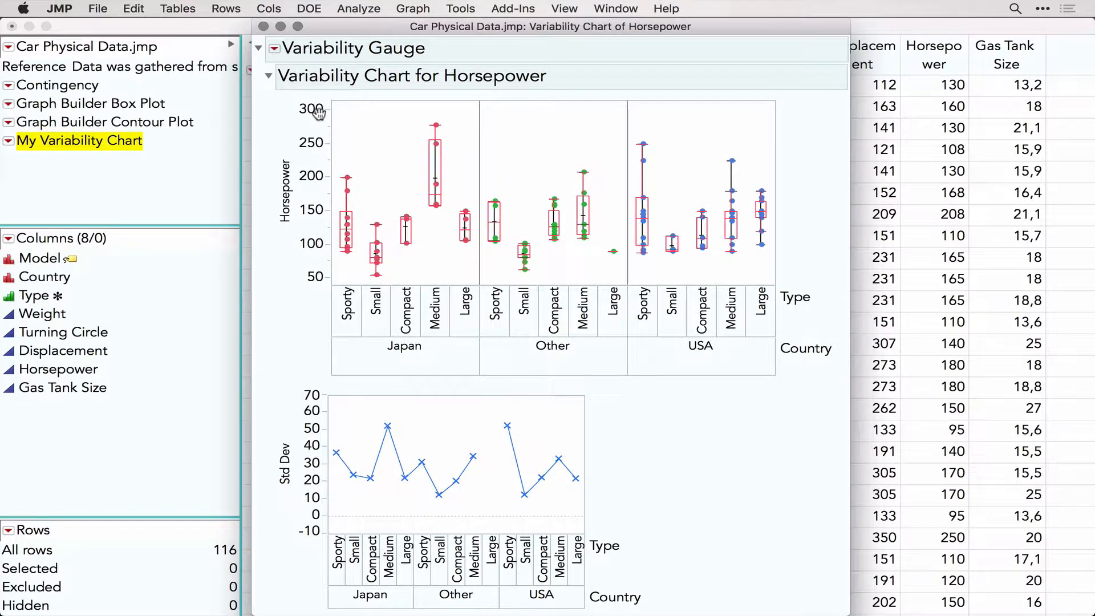
pyautogui.moveTo(317, 113); pyautogui.dragTo(311, 103)
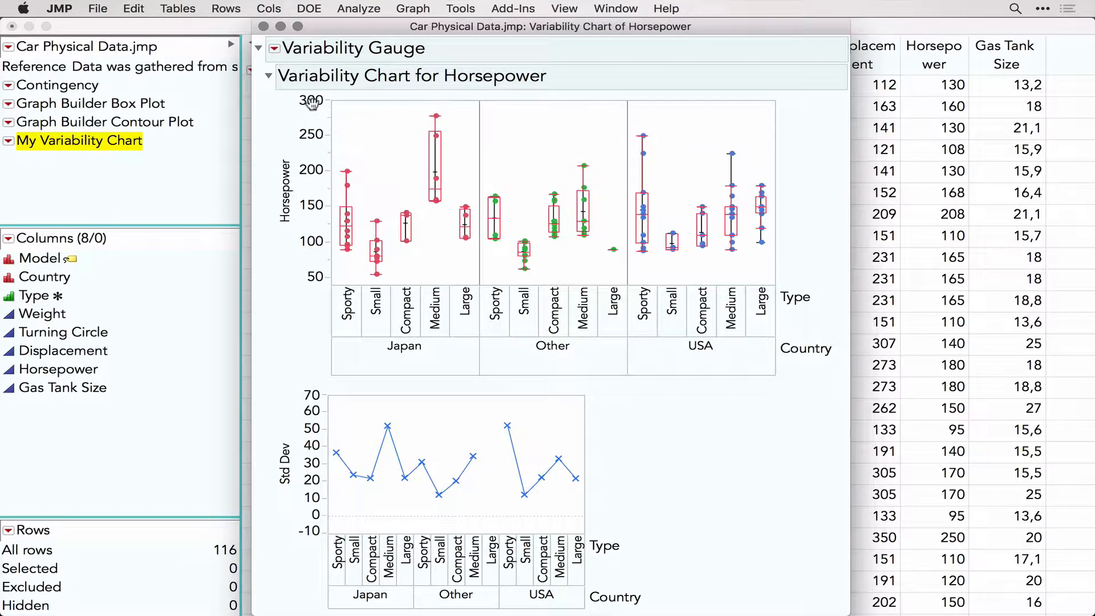
pyautogui.moveTo(315, 263); pyautogui.dragTo(313, 270)
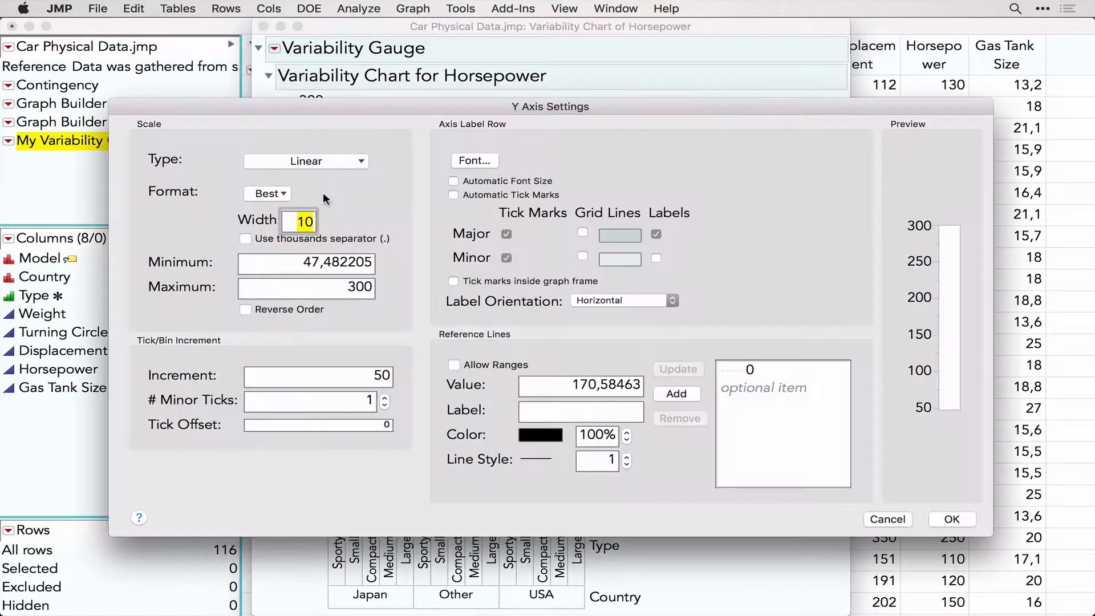
pyautogui.doubleClick(322, 193)
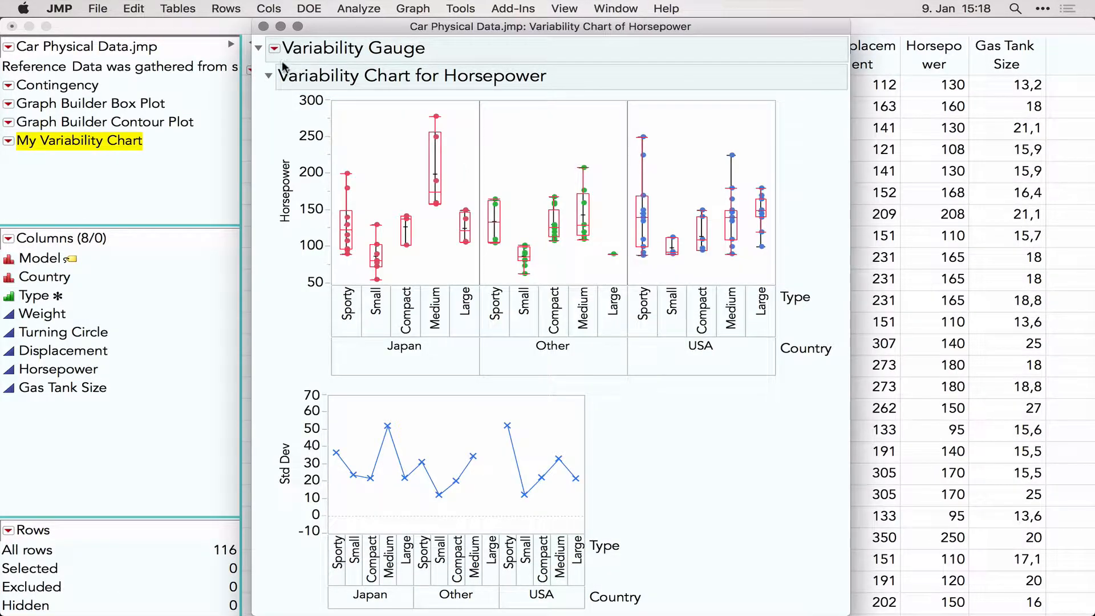
# - Set the Variability Gauge display options: Std Dev Chart off, Connect Cell Means and Show Grand Mean on
pyautogui.click(275, 49)
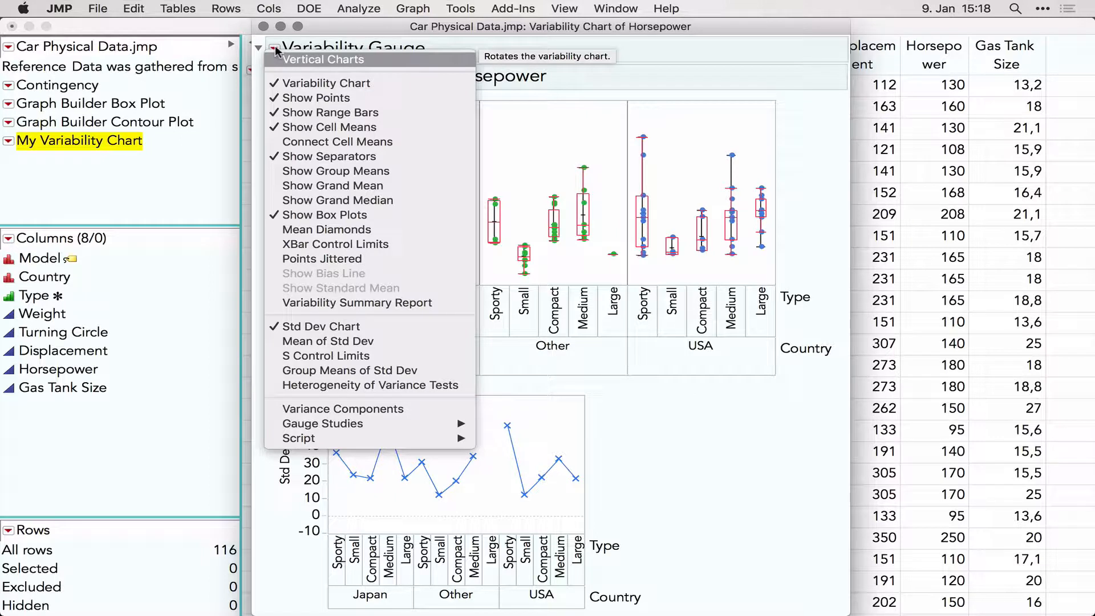
pyautogui.click(320, 328)
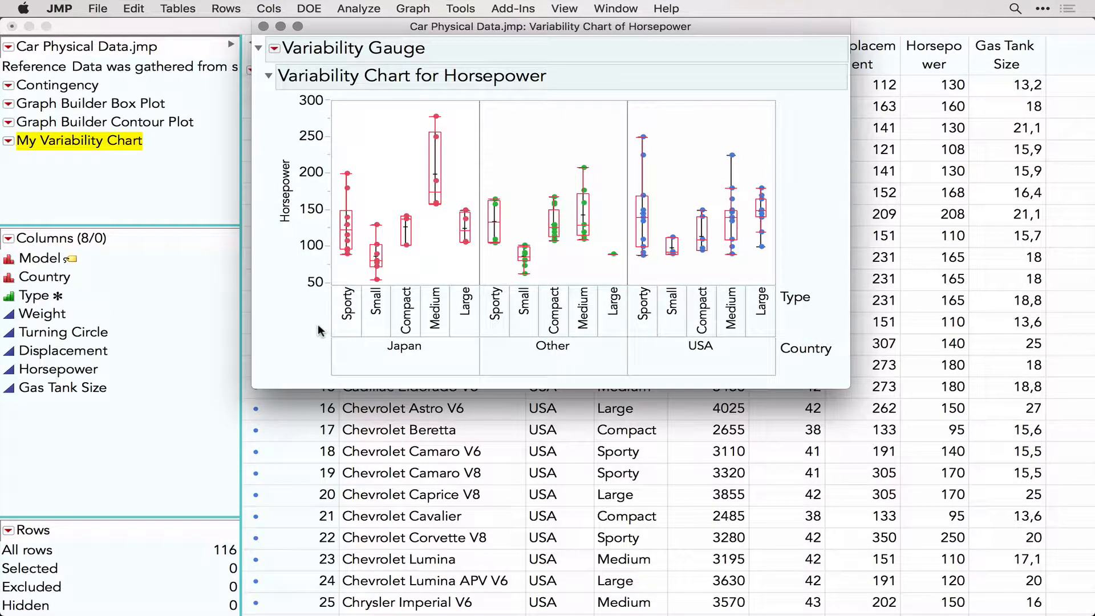
pyautogui.click(274, 48)
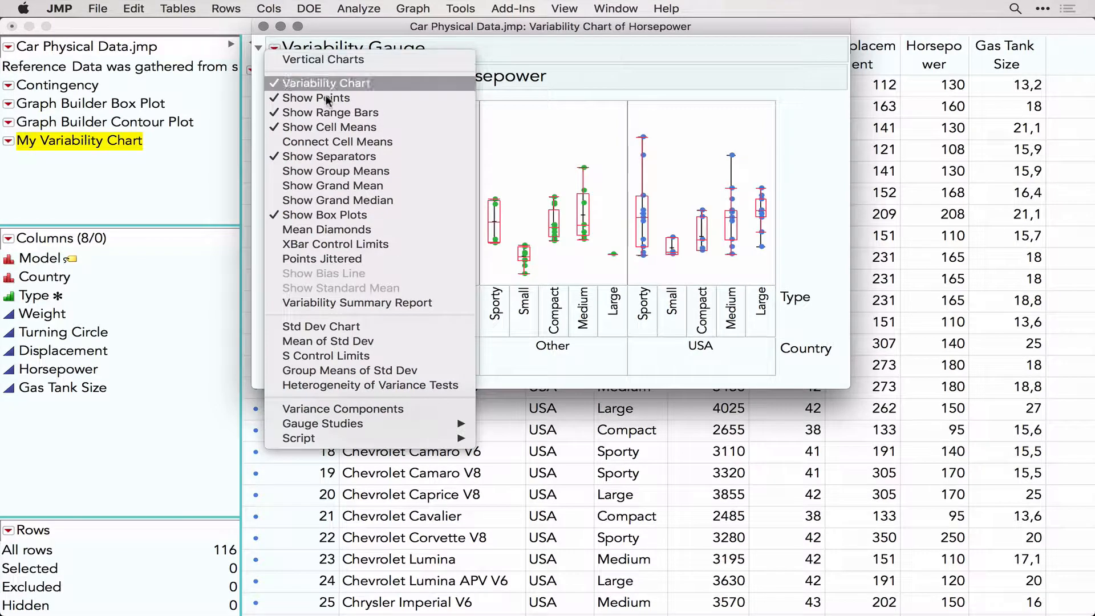
pyautogui.click(328, 142)
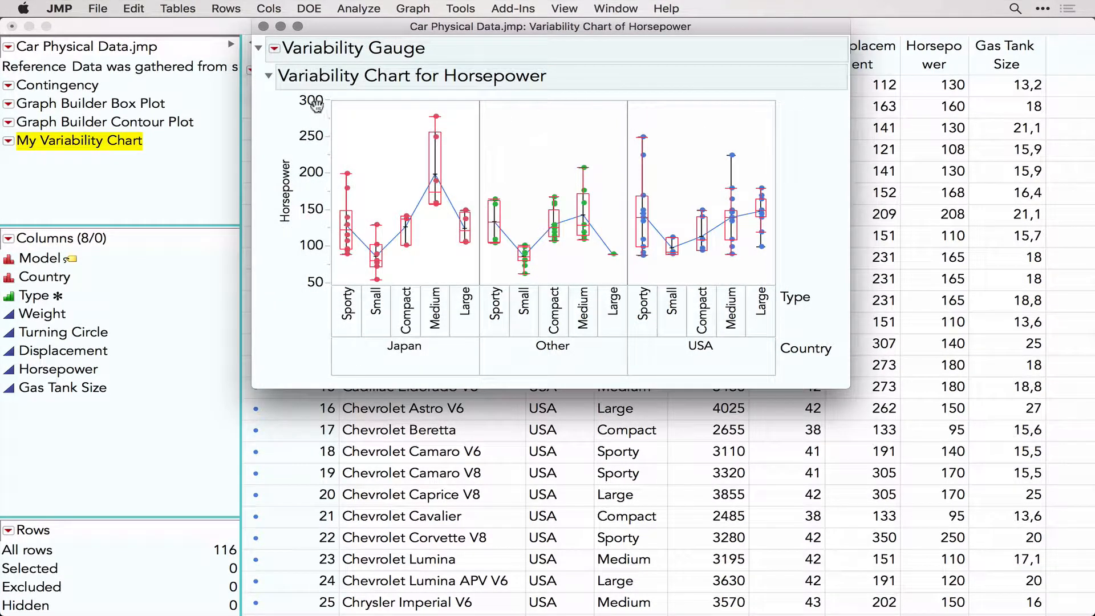
pyautogui.click(274, 48)
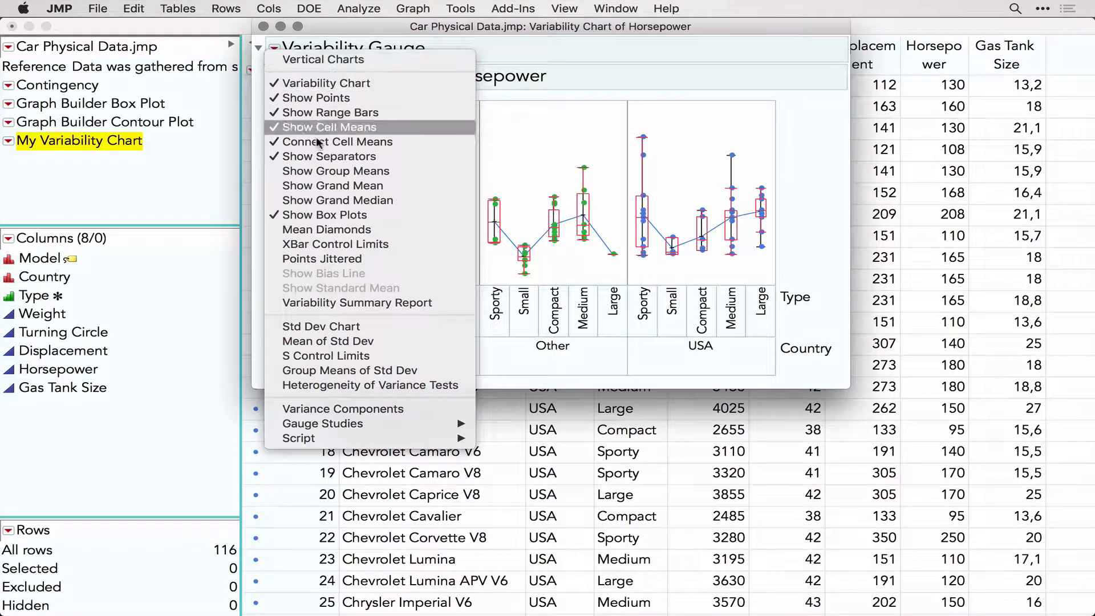
pyautogui.click(328, 185)
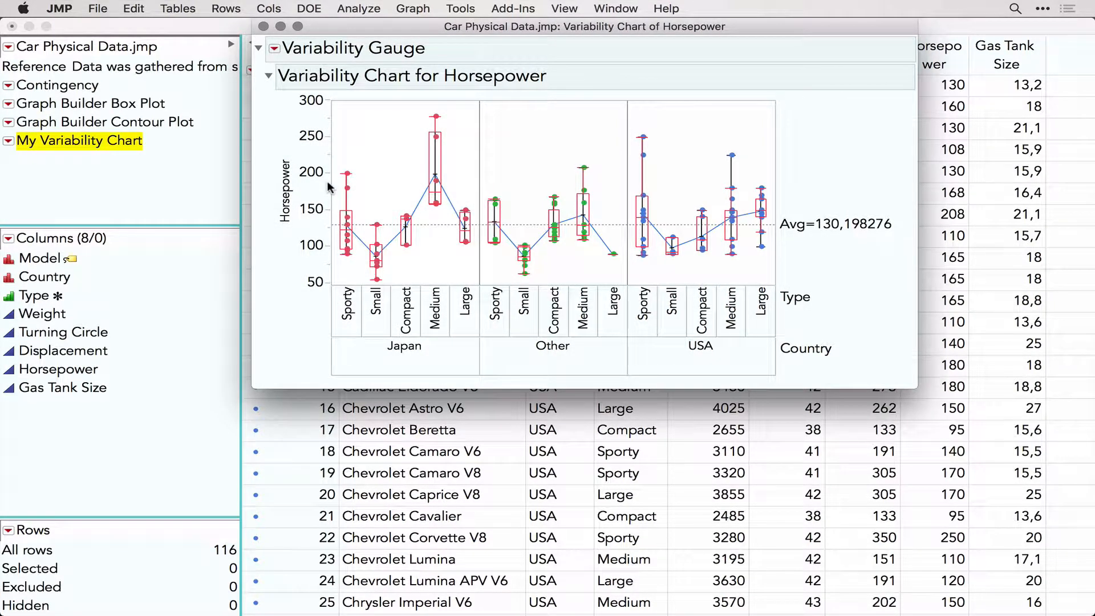
# - Give the Horsepower variability chart a custom pale yellow background color
pyautogui.rightClick(355, 138)
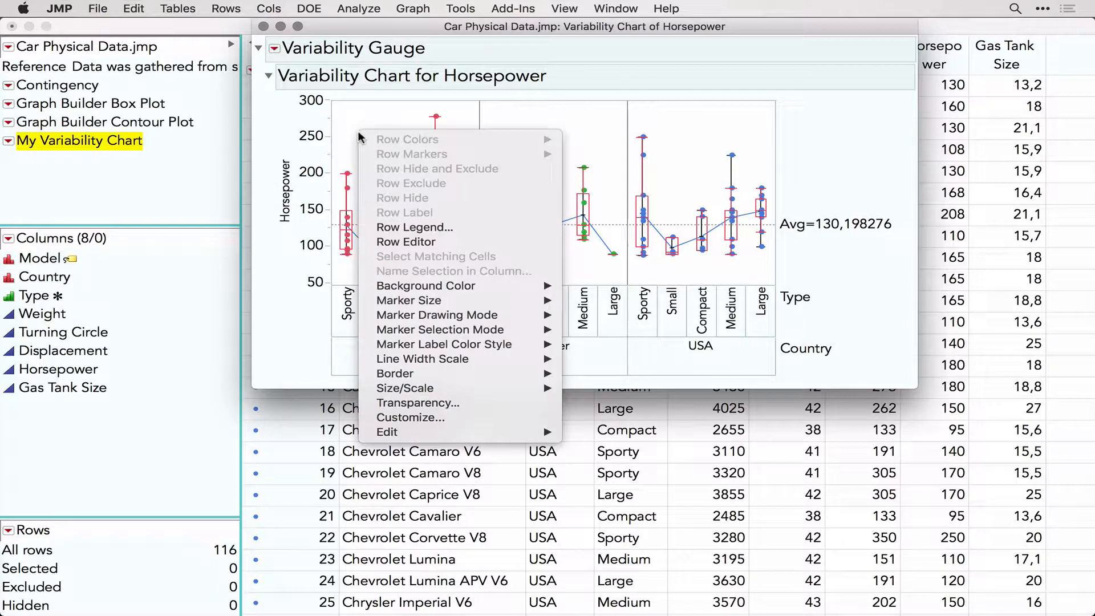
pyautogui.moveTo(446, 283)
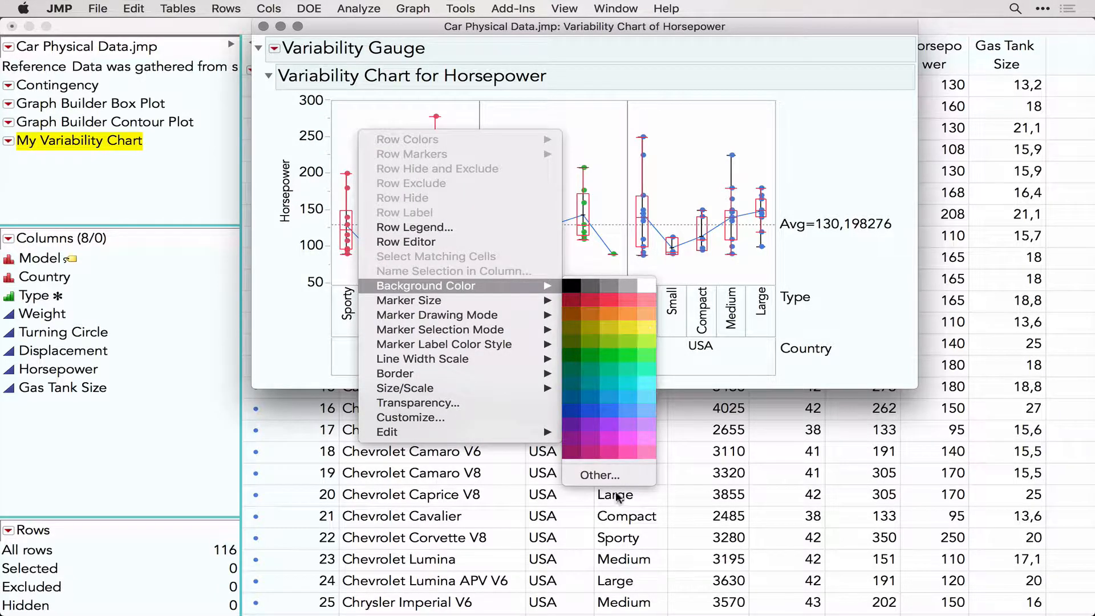
pyautogui.click(620, 474)
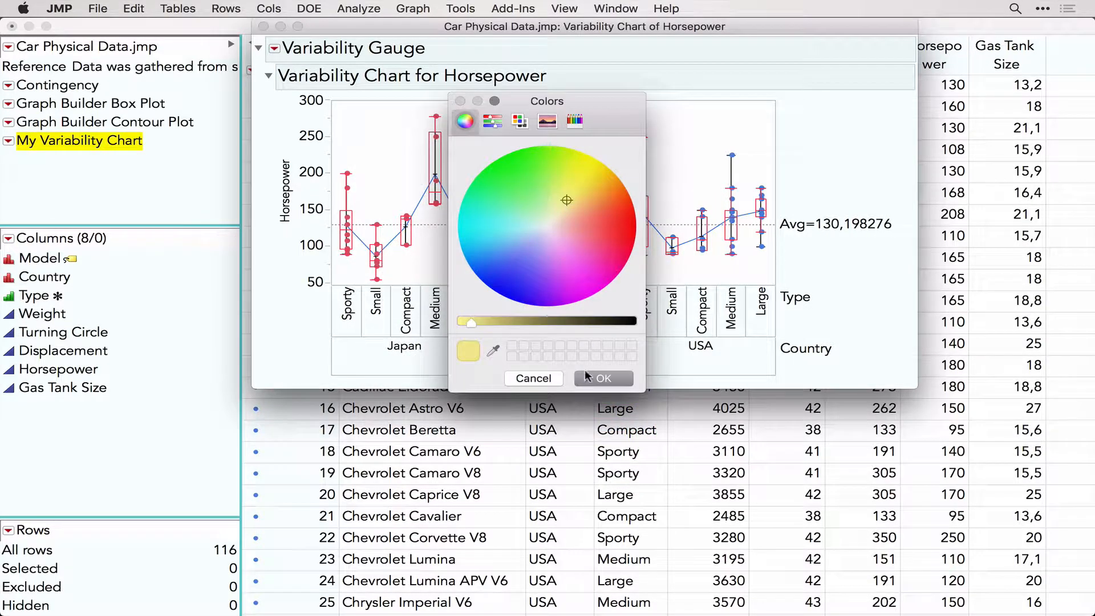
pyautogui.click(603, 378)
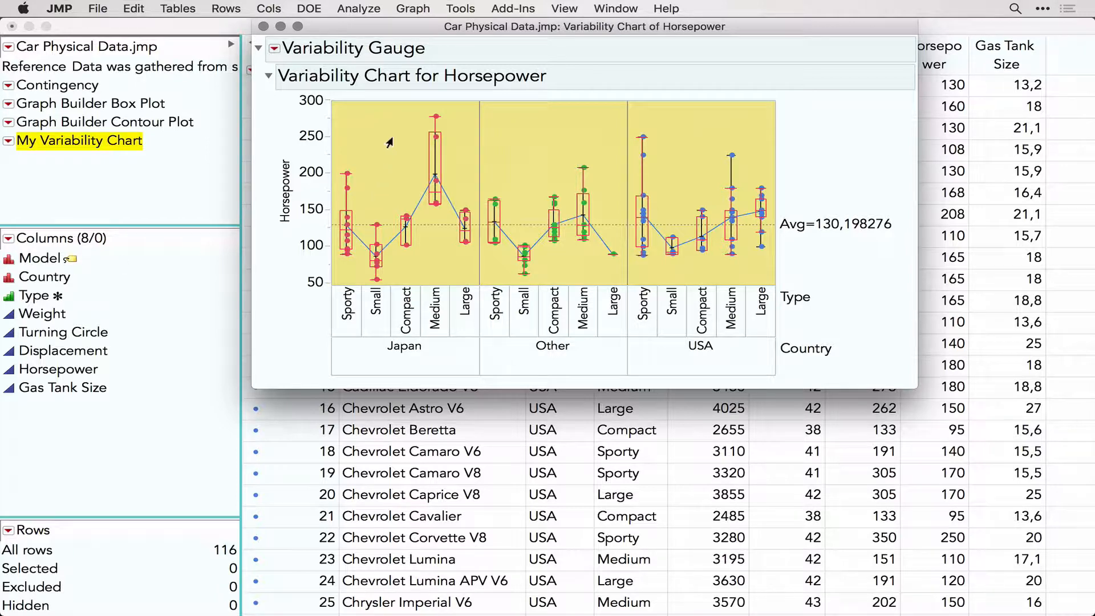
# - Pin the Infiniti Q45 V8 model label in the variability chart, move it away from its point and add a tag line
pyautogui.moveTo(431, 119)
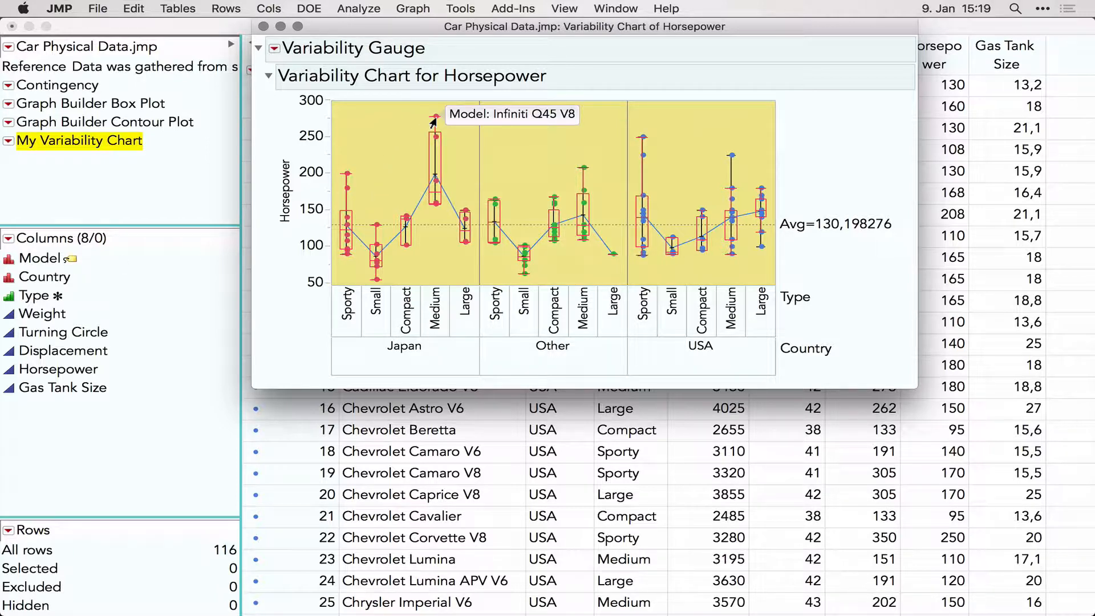
pyautogui.moveTo(498, 118)
pyautogui.click(586, 116)
pyautogui.moveTo(501, 113); pyautogui.dragTo(531, 125)
pyautogui.rightClick(532, 124)
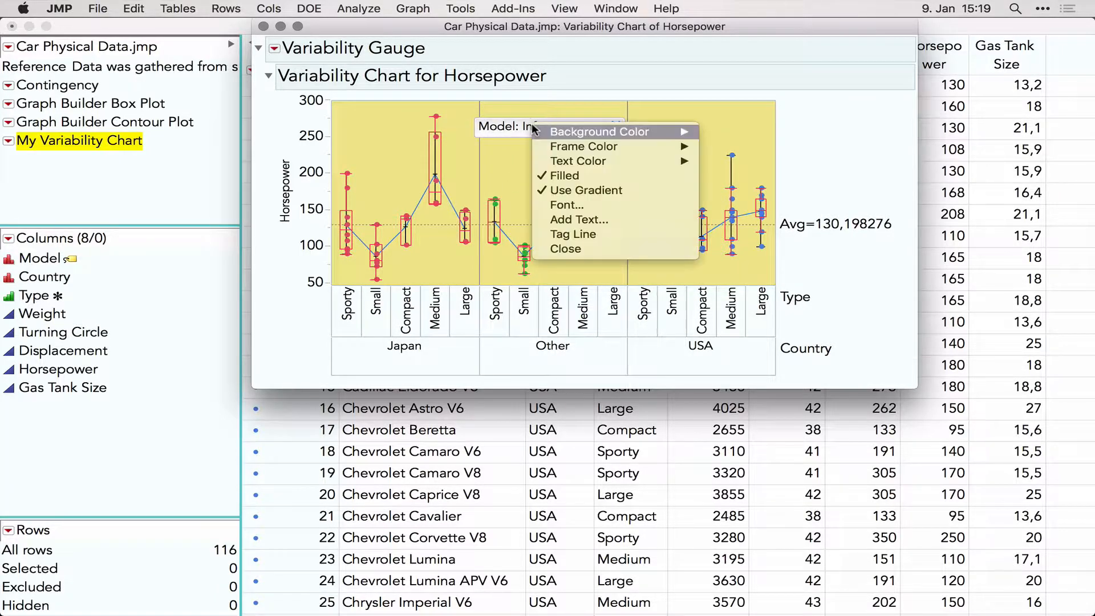
pyautogui.click(579, 235)
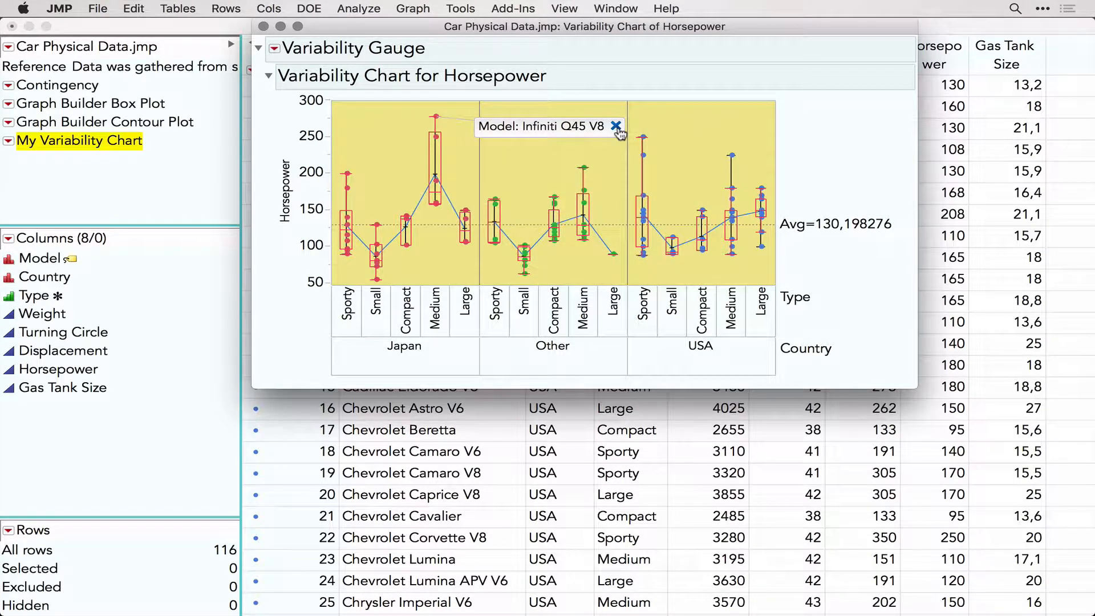
# - Remove the pinned Infiniti Q45 V8 label from the chart and bring the Car Physical Data table to the front
pyautogui.click(617, 127)
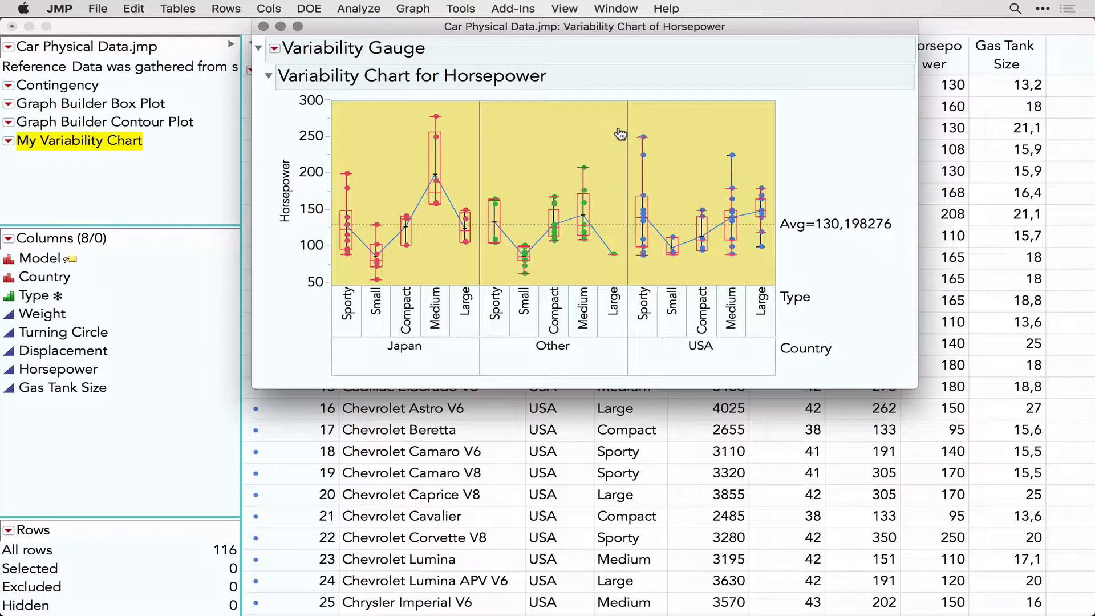
pyautogui.click(305, 406)
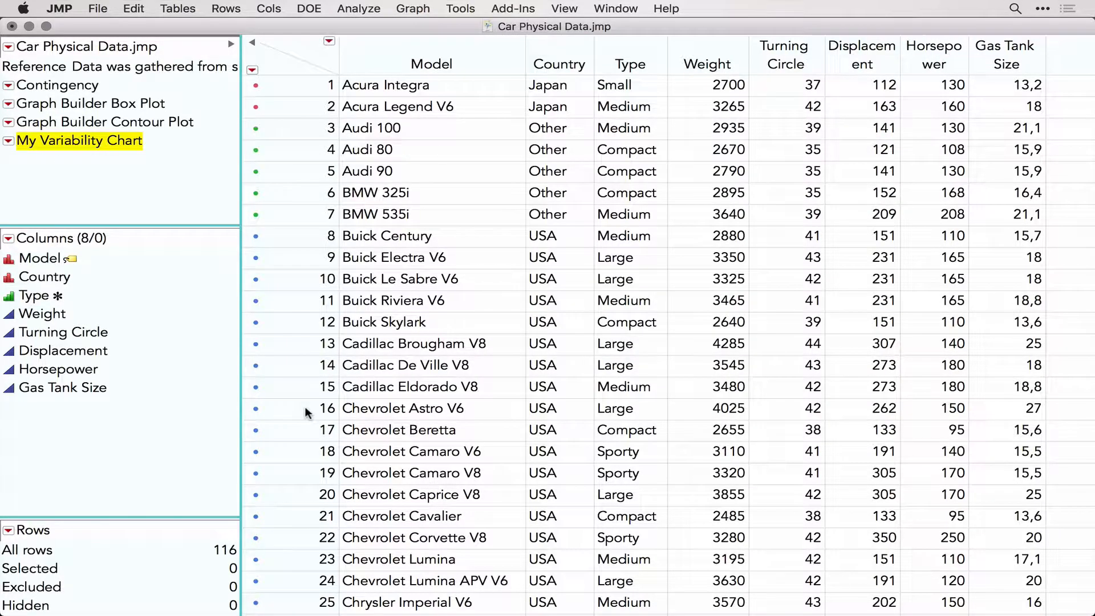
# - Label rows 1 through 5, Acura Integra to Audi 90, in the Car Physical Data table
pyautogui.click(277, 86)
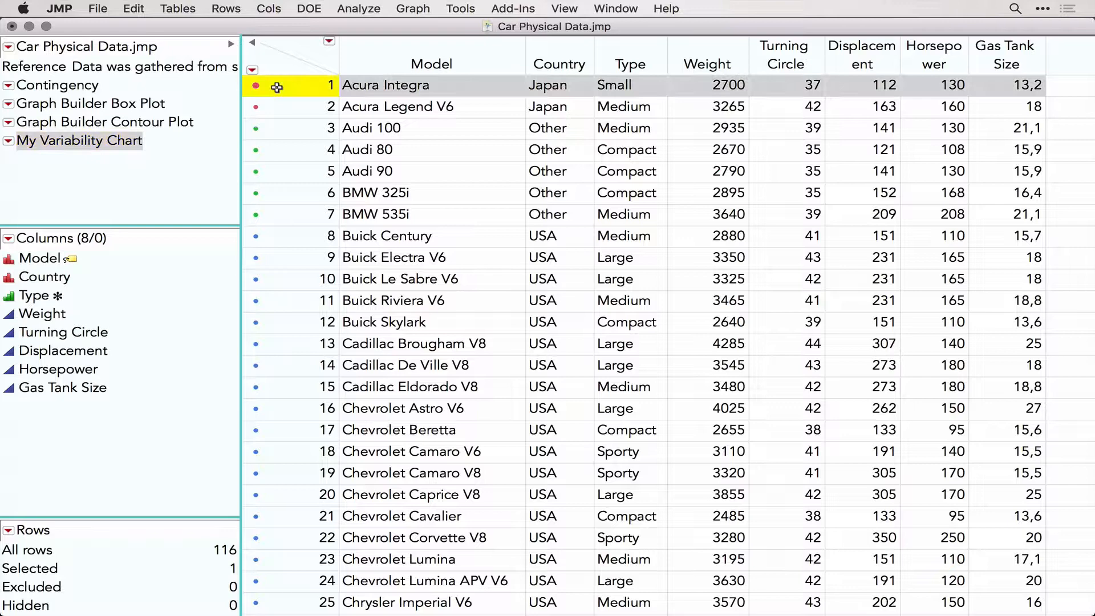
pyautogui.keyDown('shift'); pyautogui.click(279, 165); pyautogui.keyUp('shift')
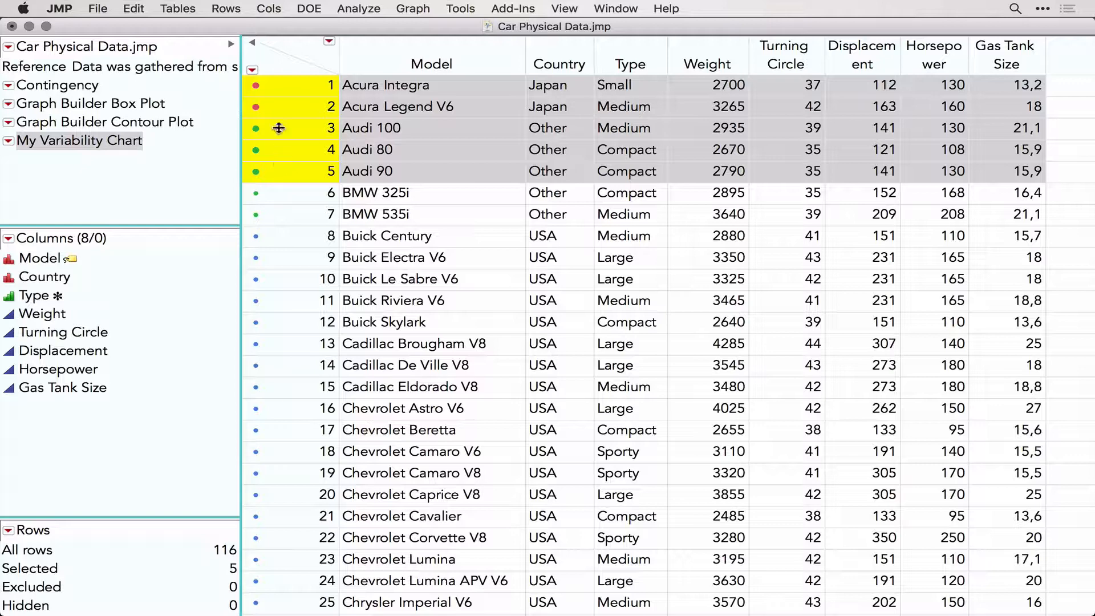
pyautogui.click(252, 70)
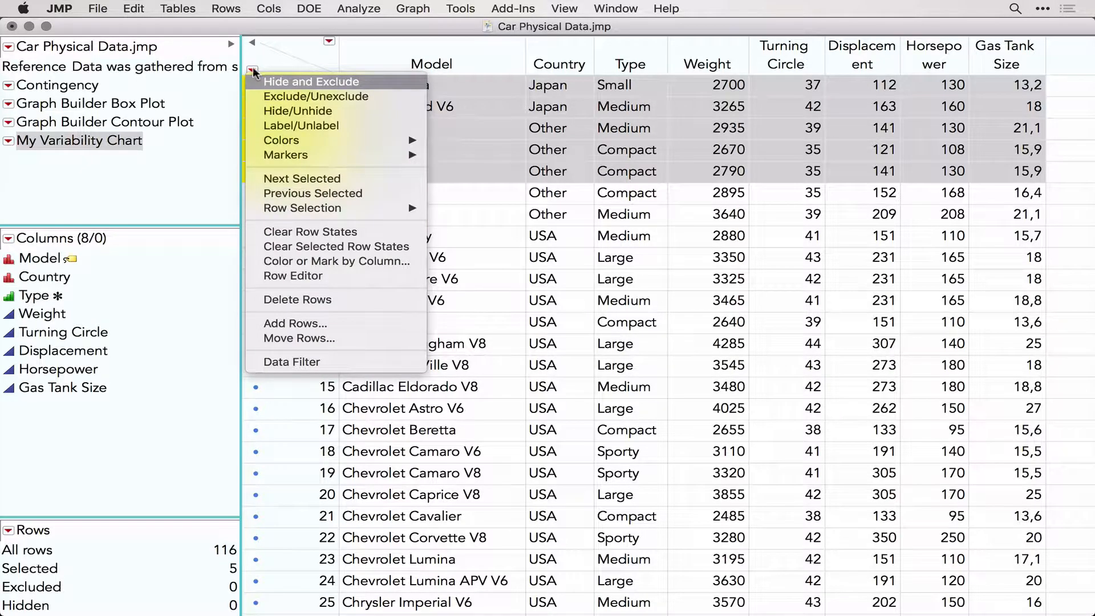
pyautogui.click(289, 124)
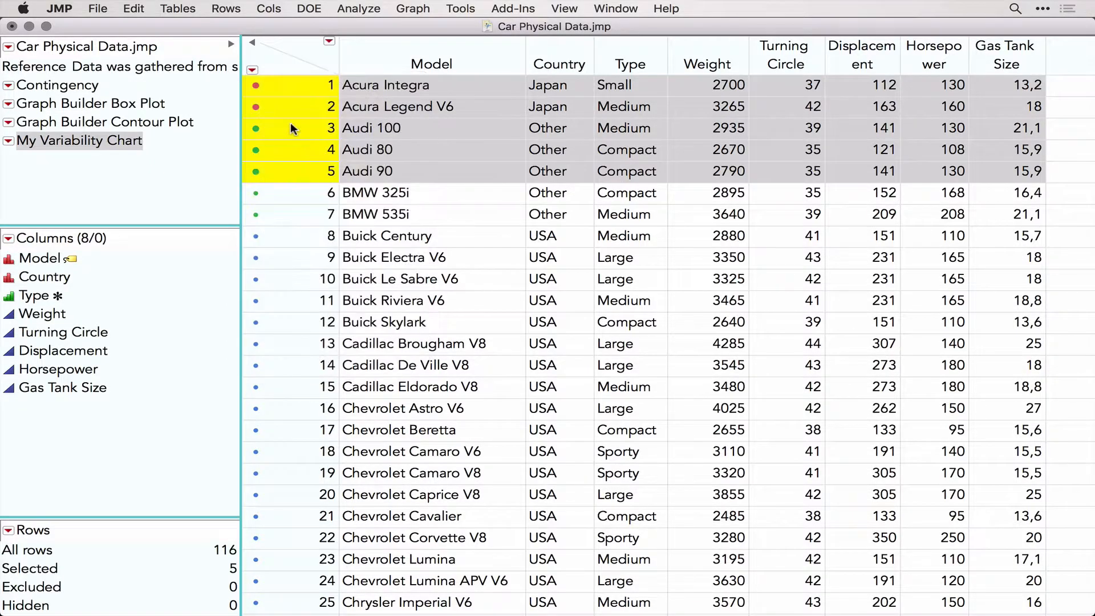
# - Bring the Horsepower variability chart forward and move the two Acura and three Audi labels away from their points into free space
pyautogui.hotkey('ctrl', 'Up')
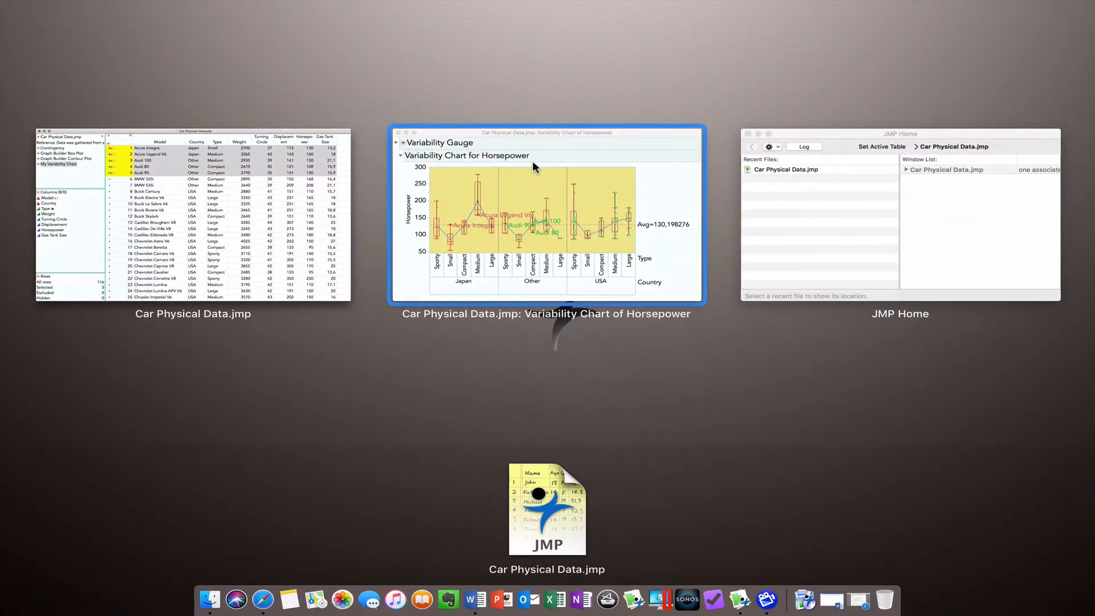
pyautogui.click(532, 161)
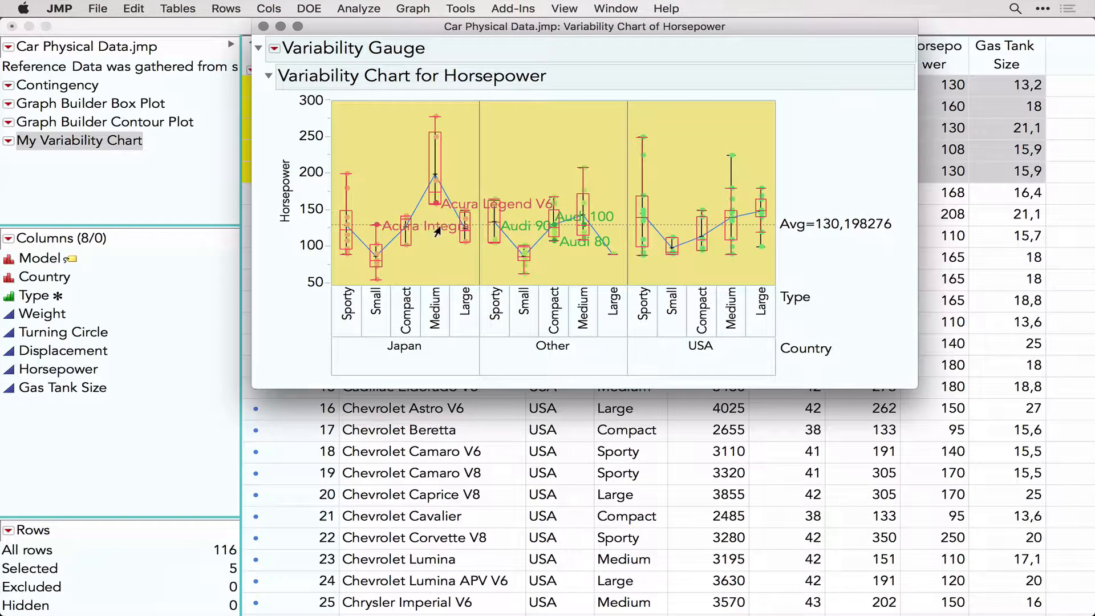
pyautogui.moveTo(424, 226); pyautogui.dragTo(395, 138)
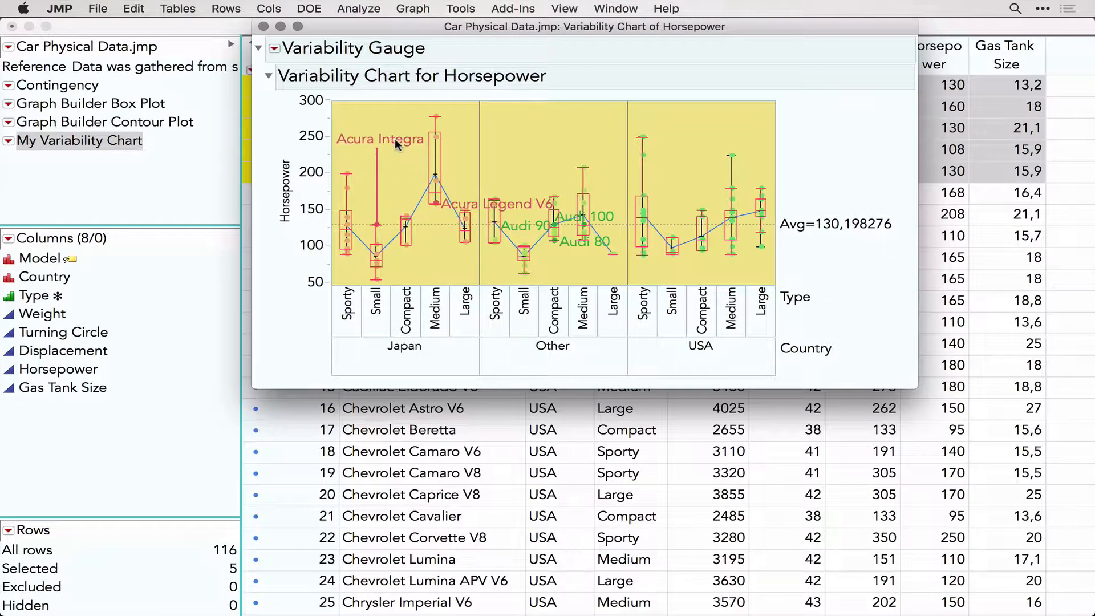
pyautogui.moveTo(483, 197); pyautogui.dragTo(507, 158)
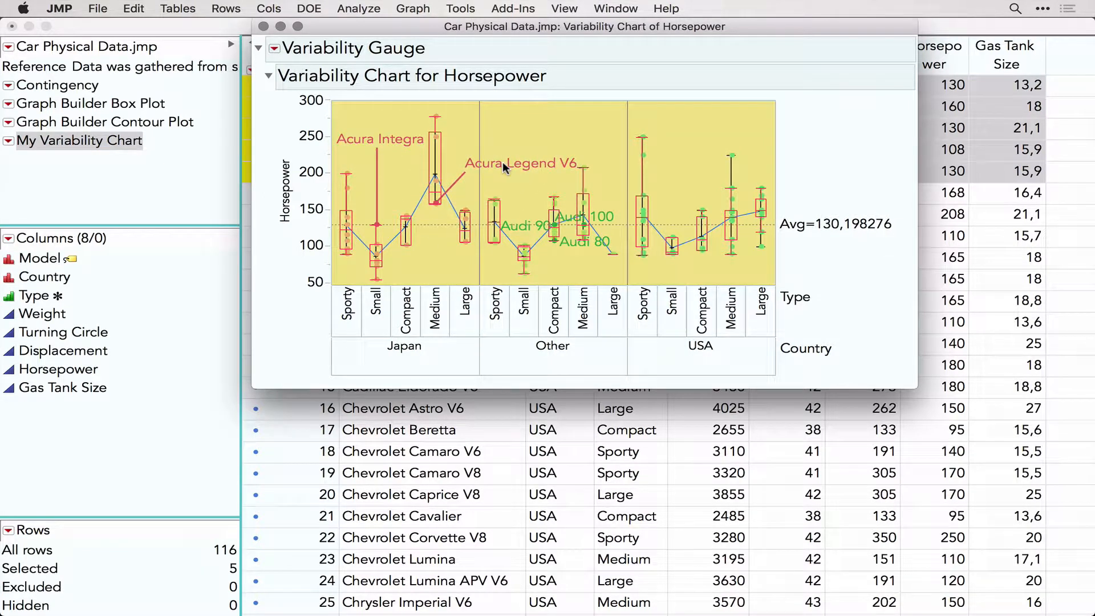
pyautogui.moveTo(516, 230); pyautogui.dragTo(442, 275)
pyautogui.moveTo(572, 244); pyautogui.dragTo(571, 265)
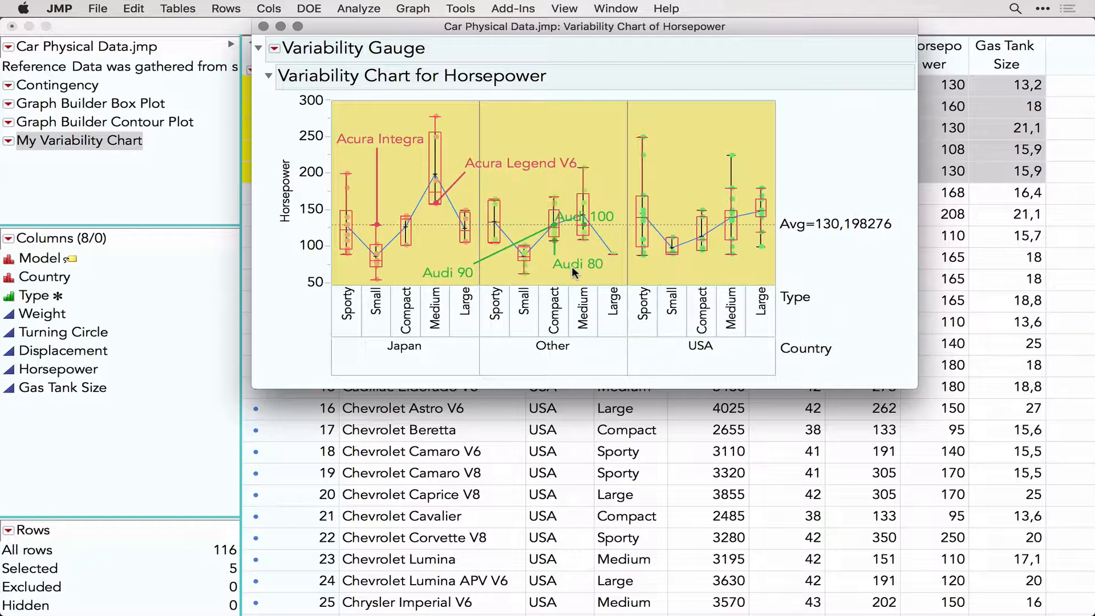
pyautogui.moveTo(580, 219); pyautogui.dragTo(635, 122)
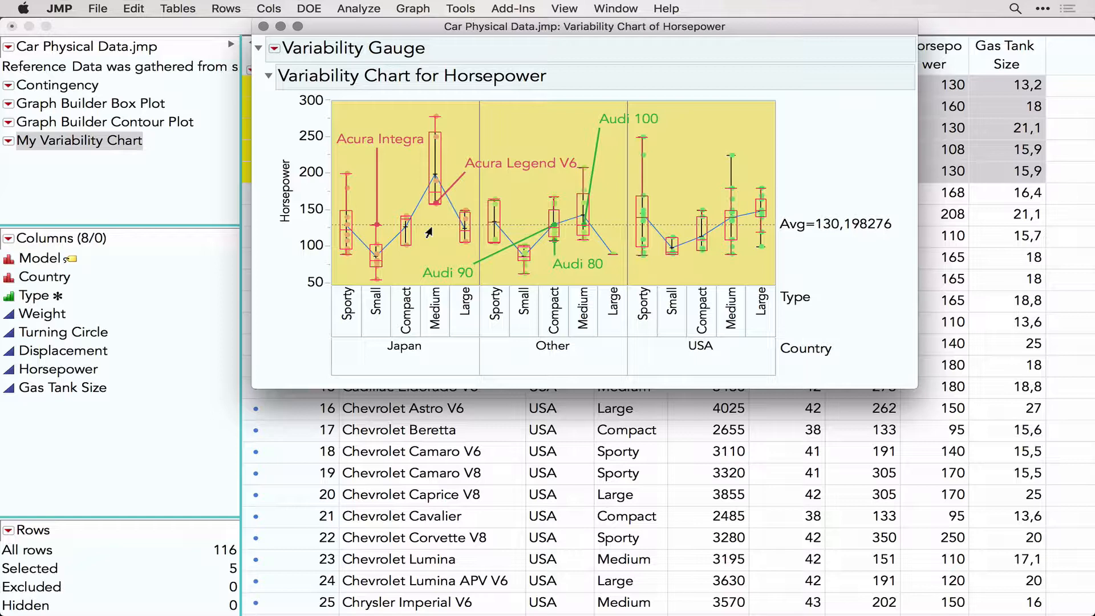
# - Annotate the variability chart with the text 1990 and place the note in the upper corner of the USA section
pyautogui.click(463, 8)
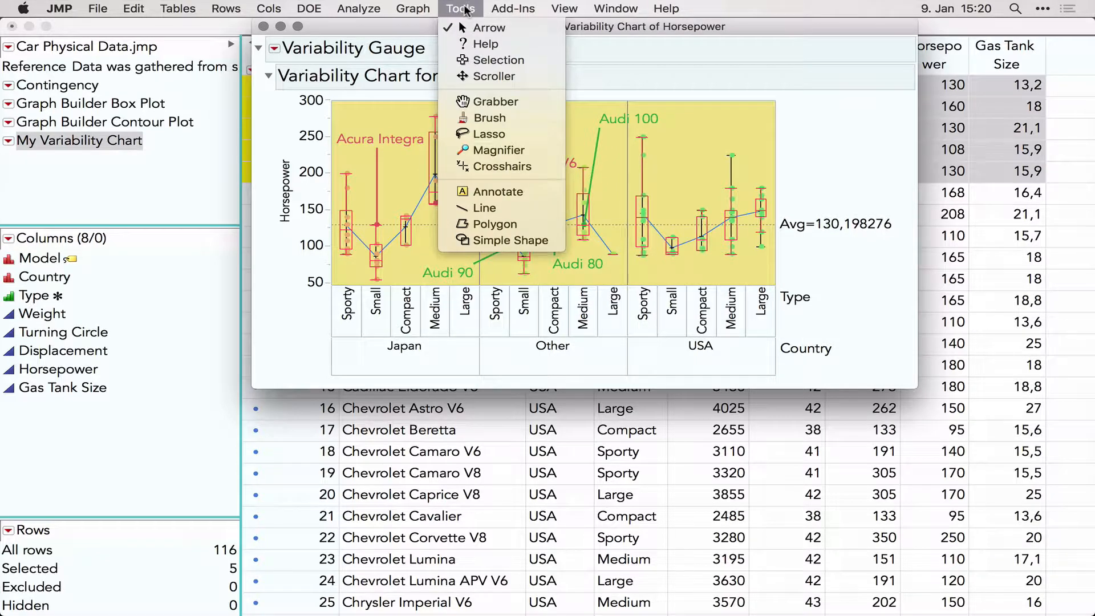
pyautogui.click(497, 191)
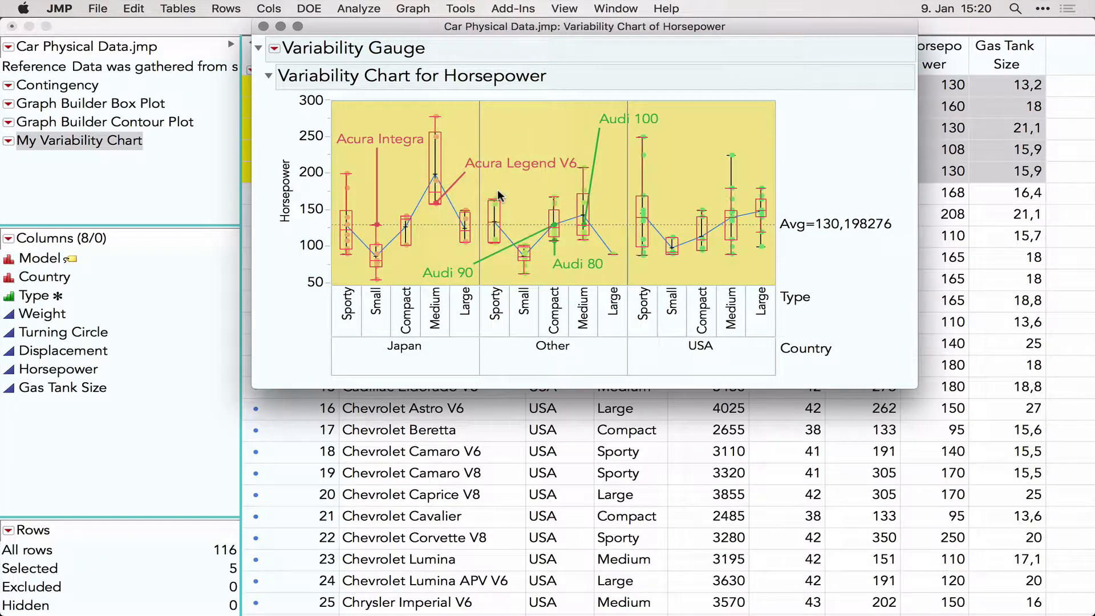
pyautogui.moveTo(502, 117); pyautogui.dragTo(564, 137)
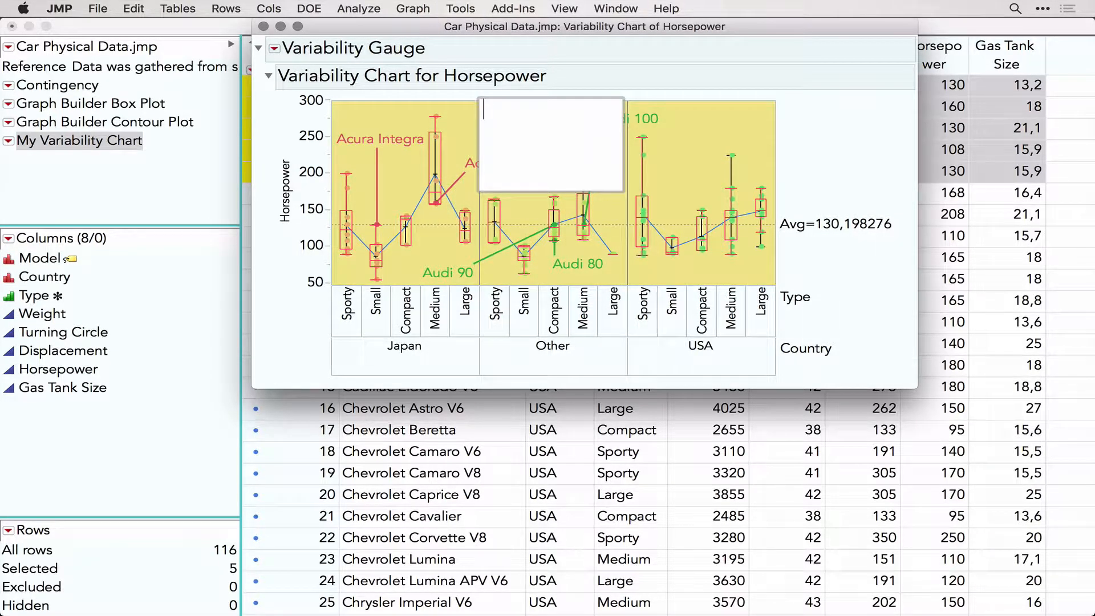
pyautogui.write('1990')
pyautogui.click(606, 224)
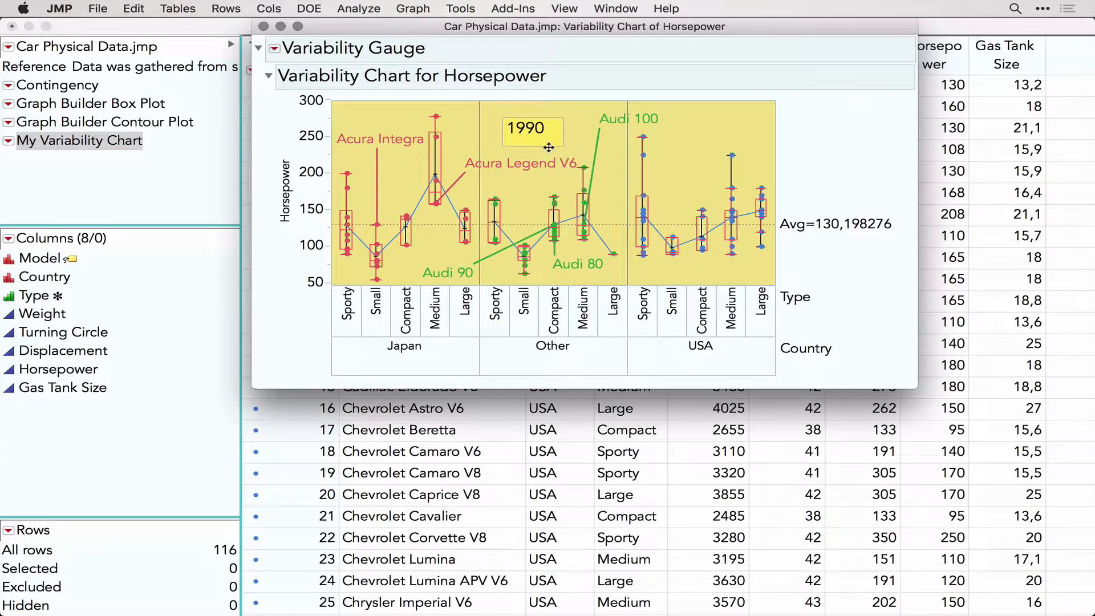
pyautogui.click(546, 146)
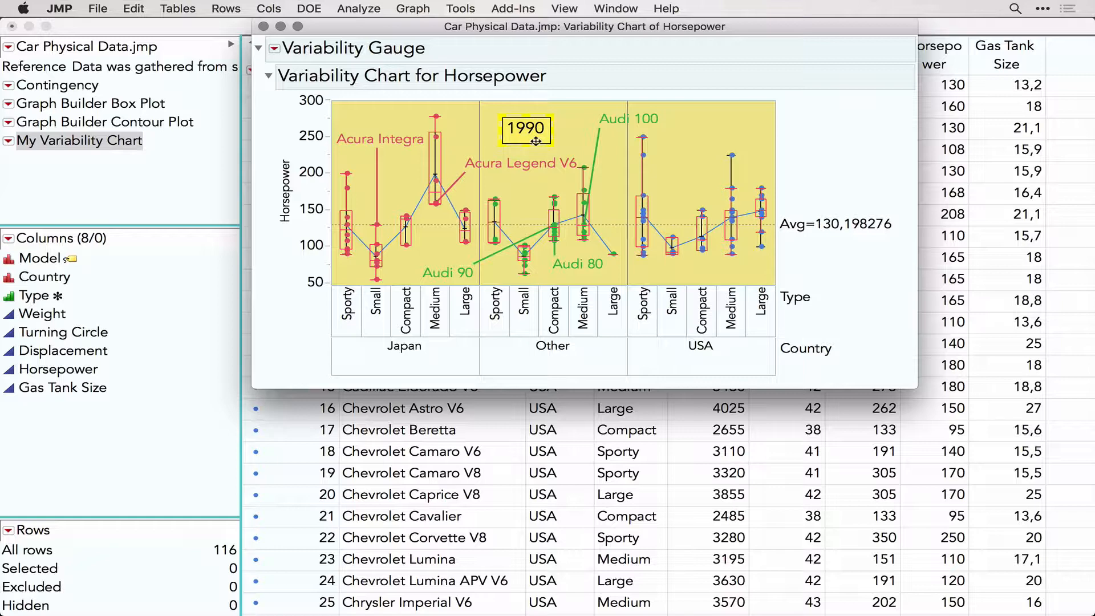
pyautogui.moveTo(535, 141); pyautogui.dragTo(748, 129)
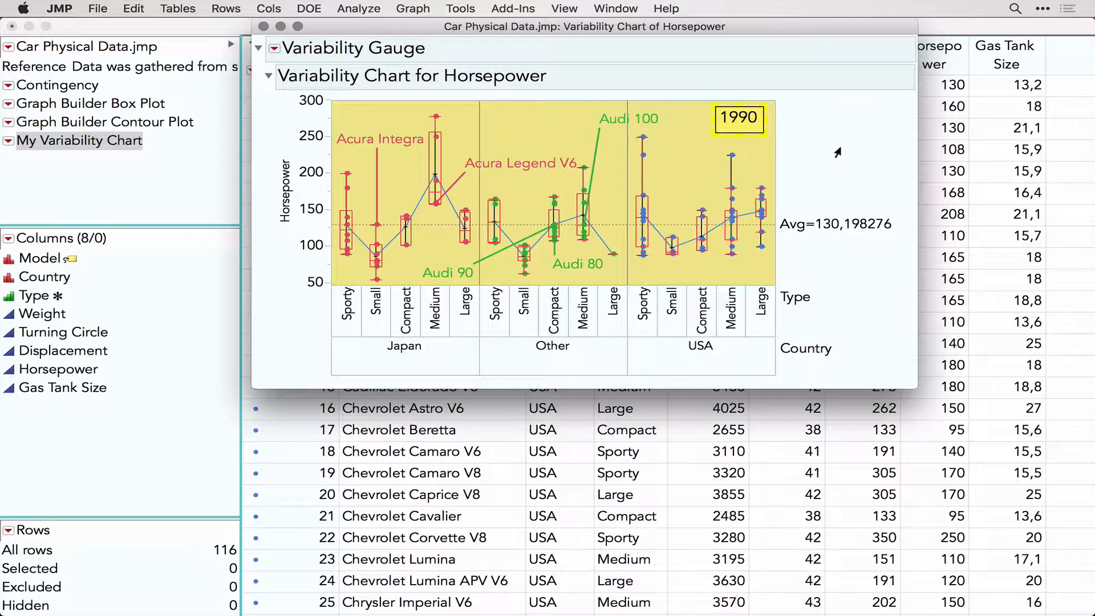
pyautogui.click(839, 152)
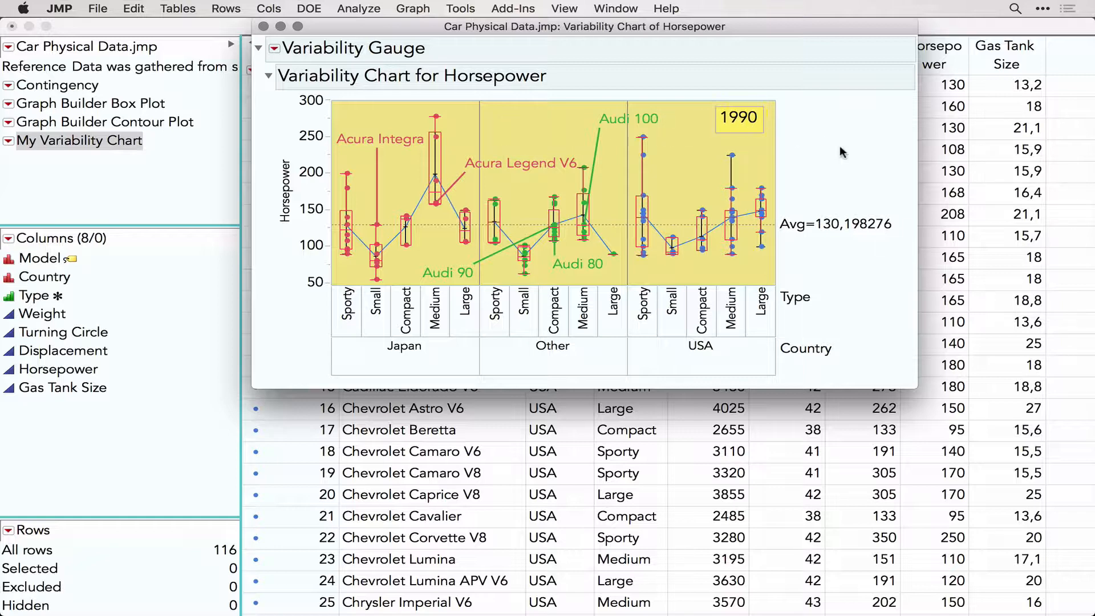
# - Rename the Variability Chart for Horsepower heading as Car Study
pyautogui.doubleClick(381, 80)
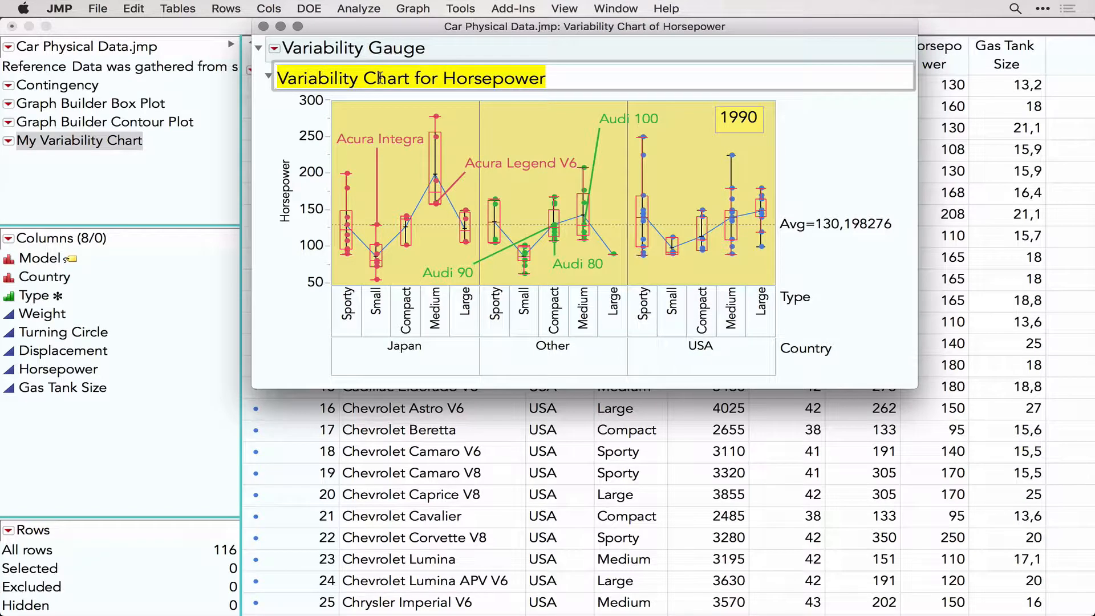
pyautogui.write('Car S')
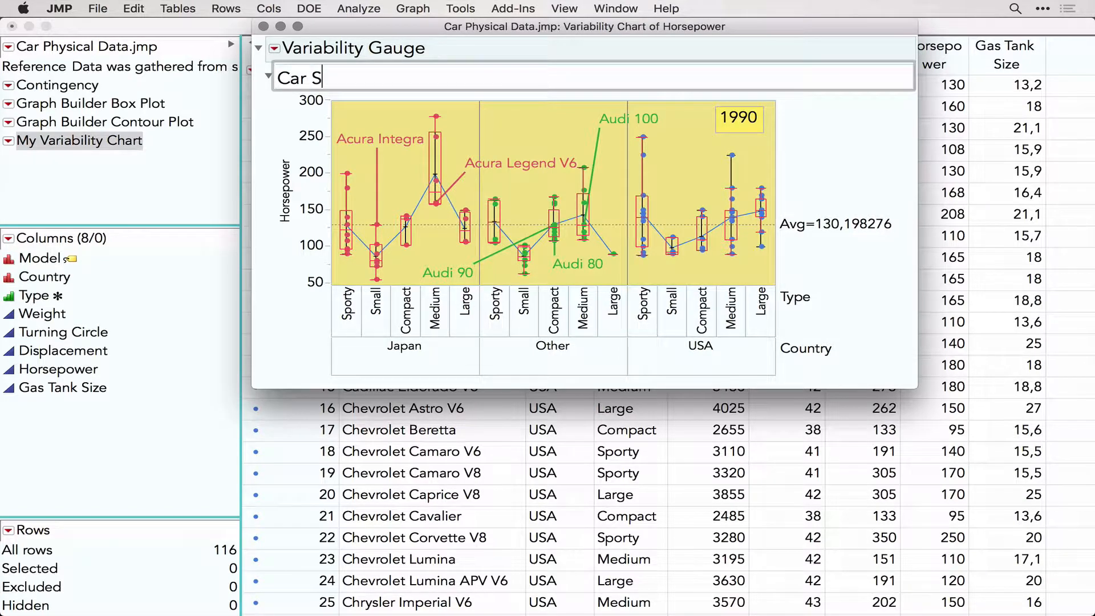
pyautogui.write('tudy')
pyautogui.click(279, 309)
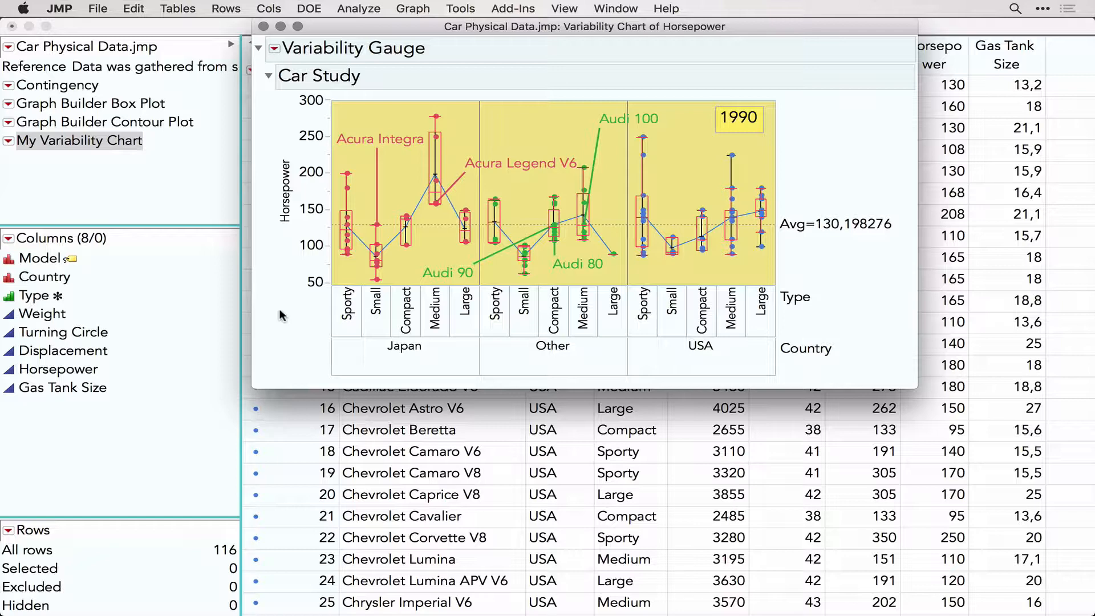
# - Review the Reports, Graphs and Mac OS Settings groups in the preferences
pyautogui.click(59, 8)
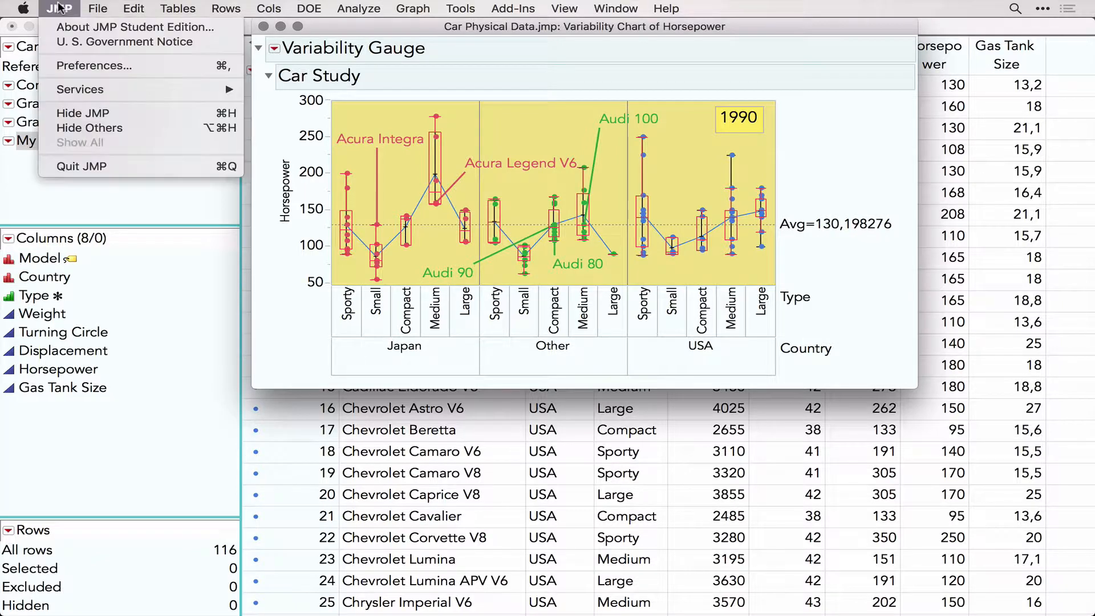
pyautogui.click(94, 65)
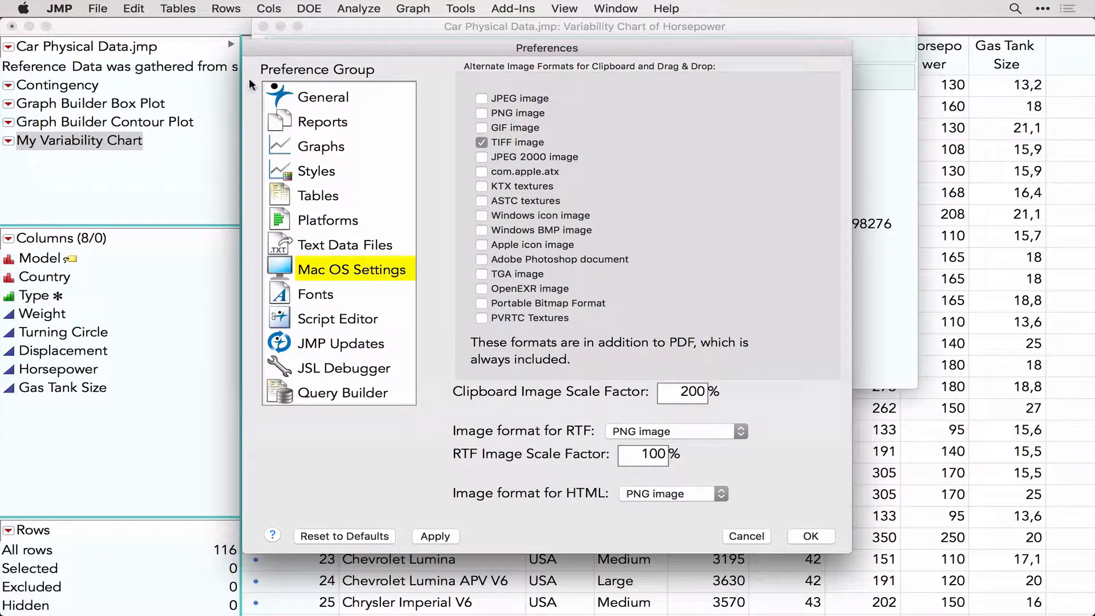
pyautogui.click(319, 123)
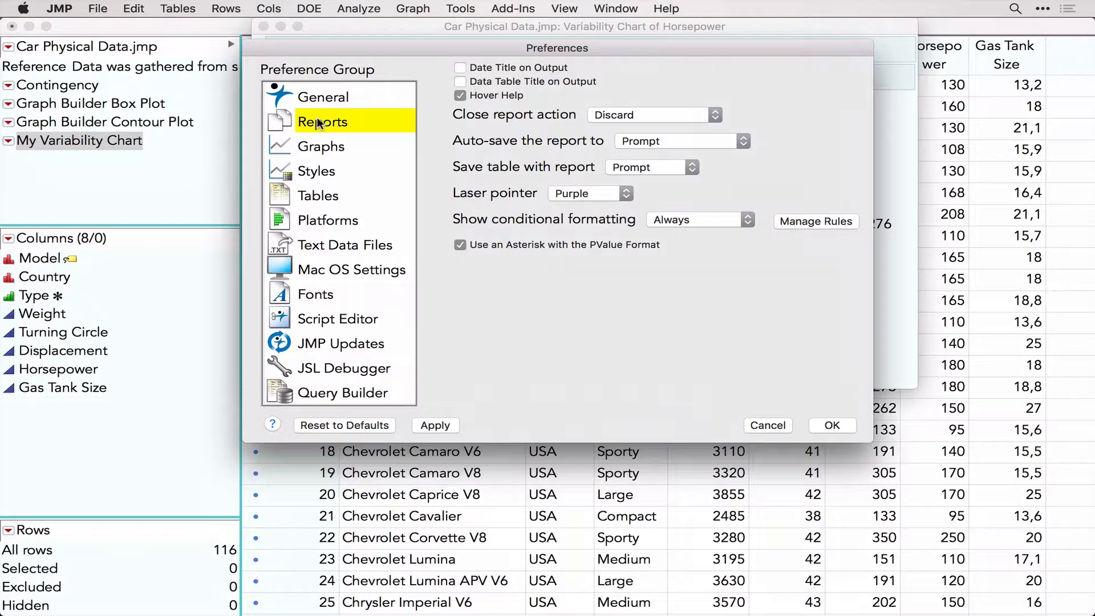
pyautogui.click(326, 148)
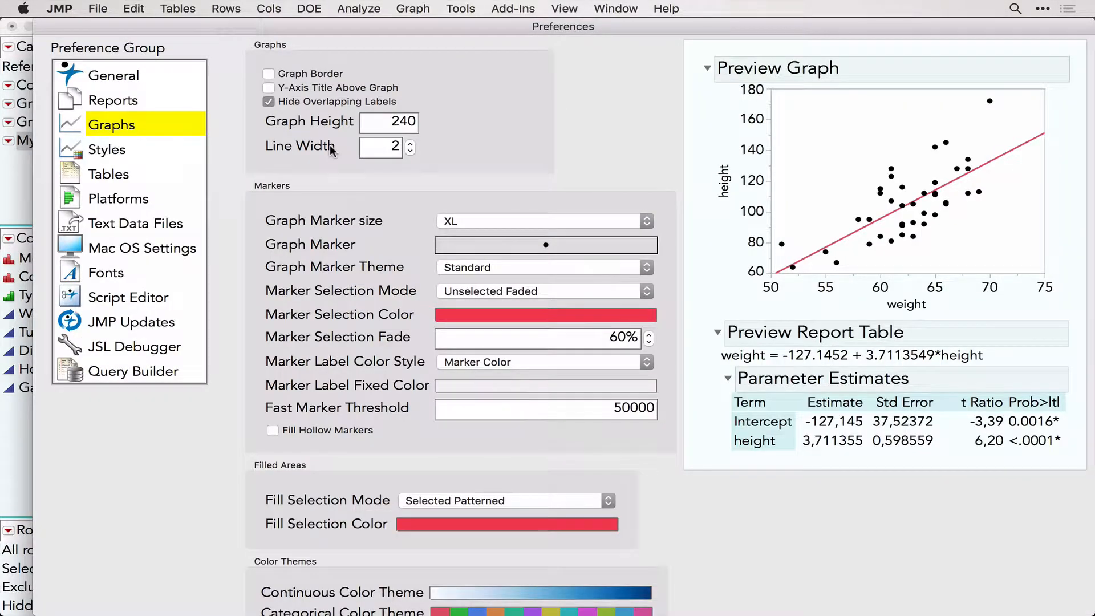
pyautogui.click(149, 249)
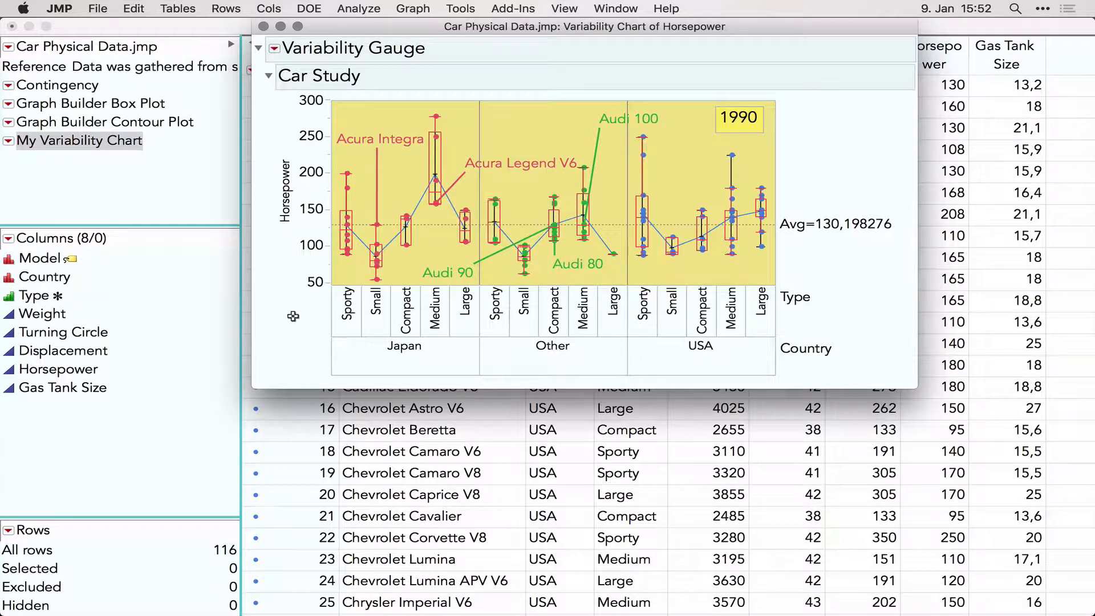
# - Review the report's export formats, including Image, HTML, Interactive HTML with Data and Microsoft PowerPoint, and leave without exporting
pyautogui.click(96, 8)
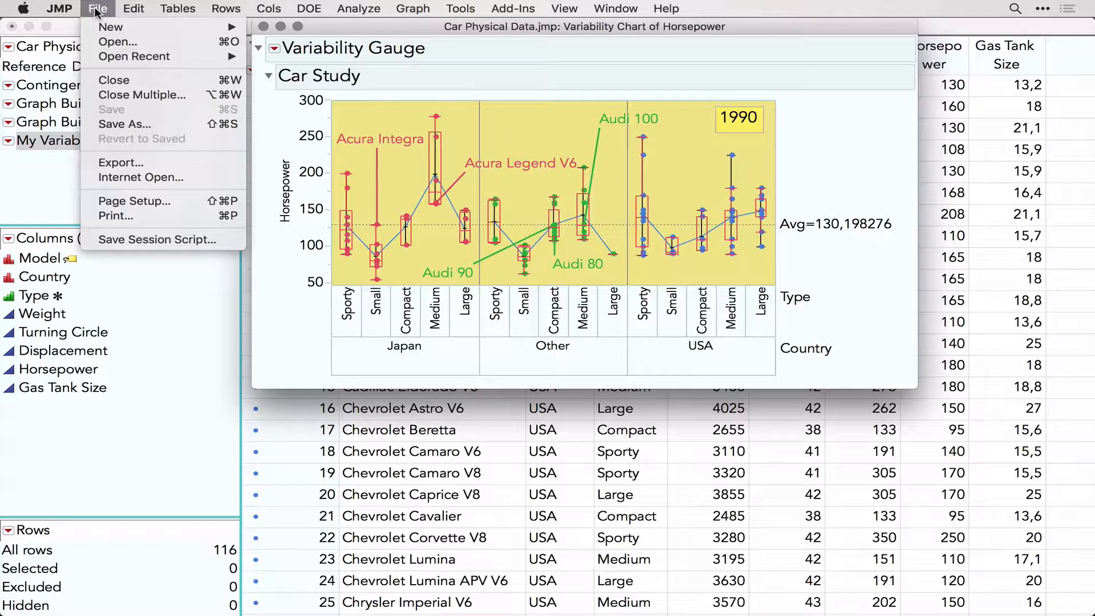
pyautogui.click(146, 161)
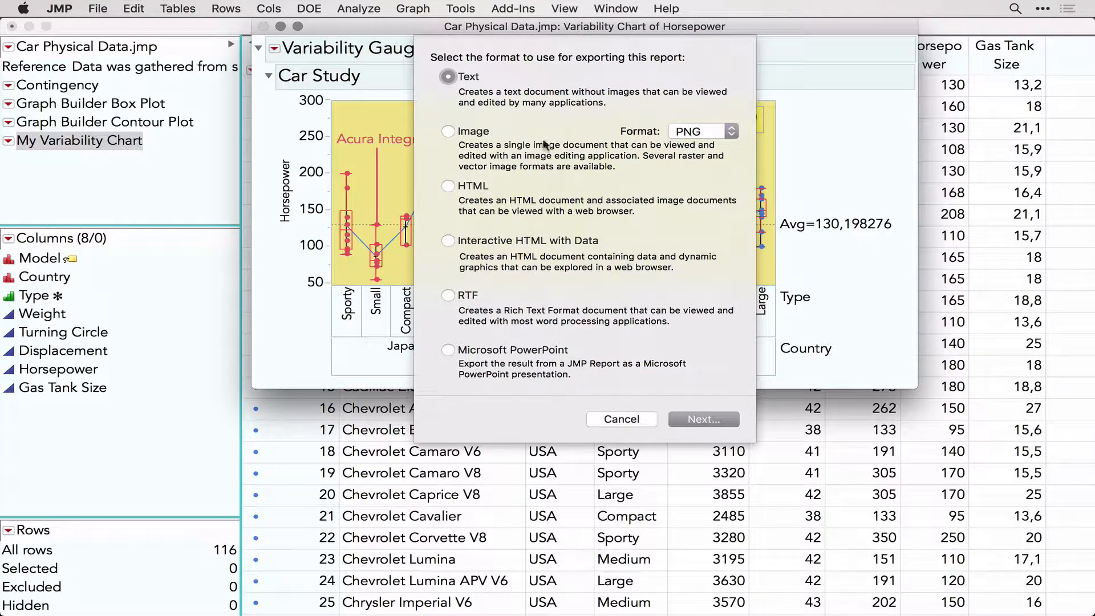
pyautogui.click(451, 131)
pyautogui.click(693, 128)
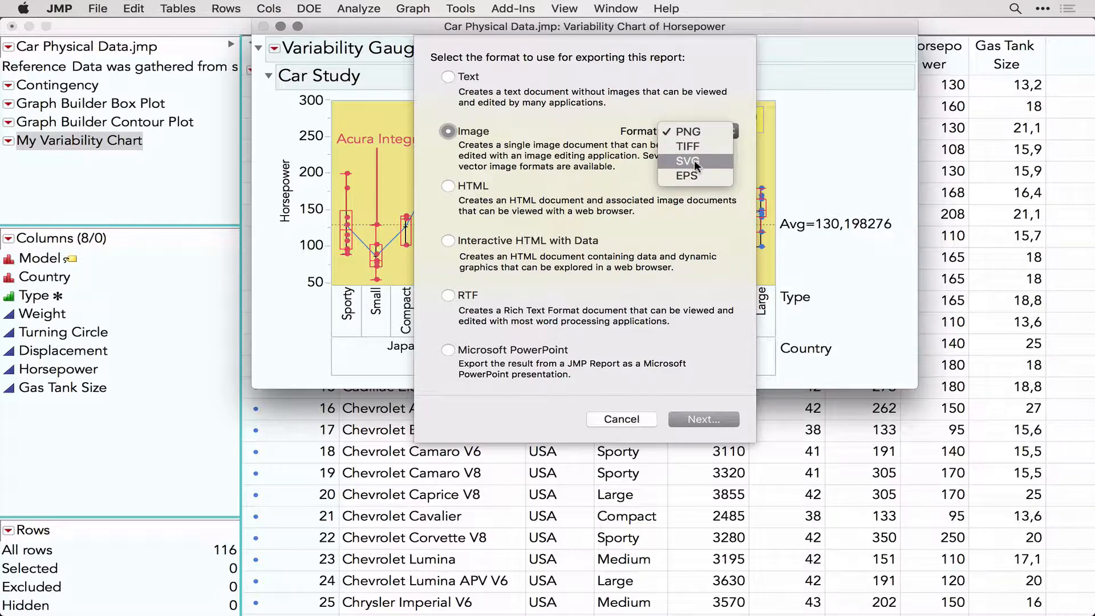
pyautogui.click(446, 183)
pyautogui.click(446, 183)
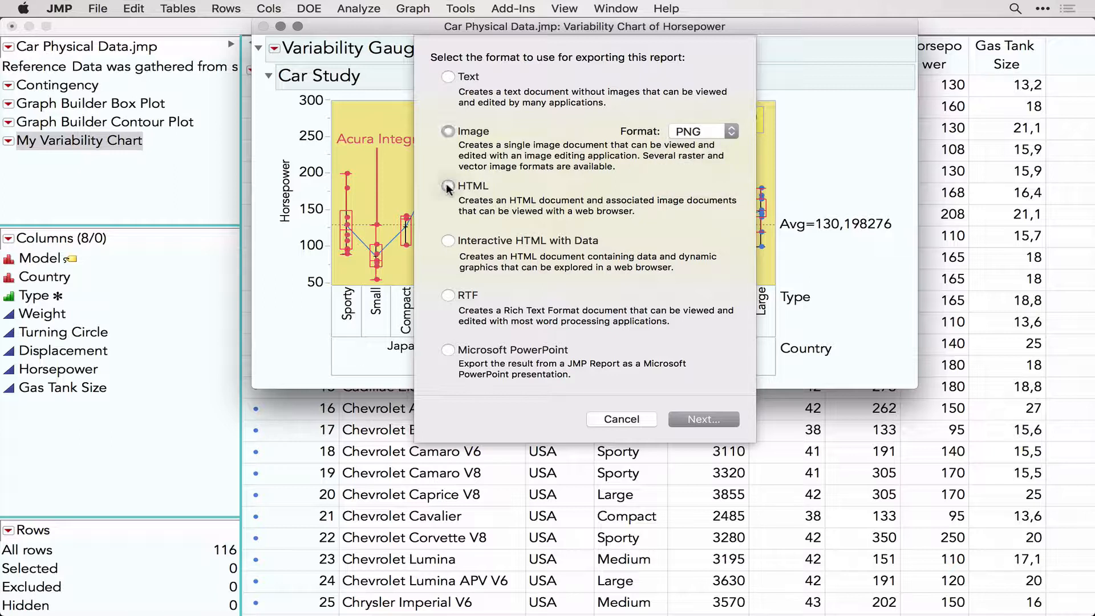
pyautogui.click(448, 240)
pyautogui.click(448, 350)
pyautogui.click(621, 419)
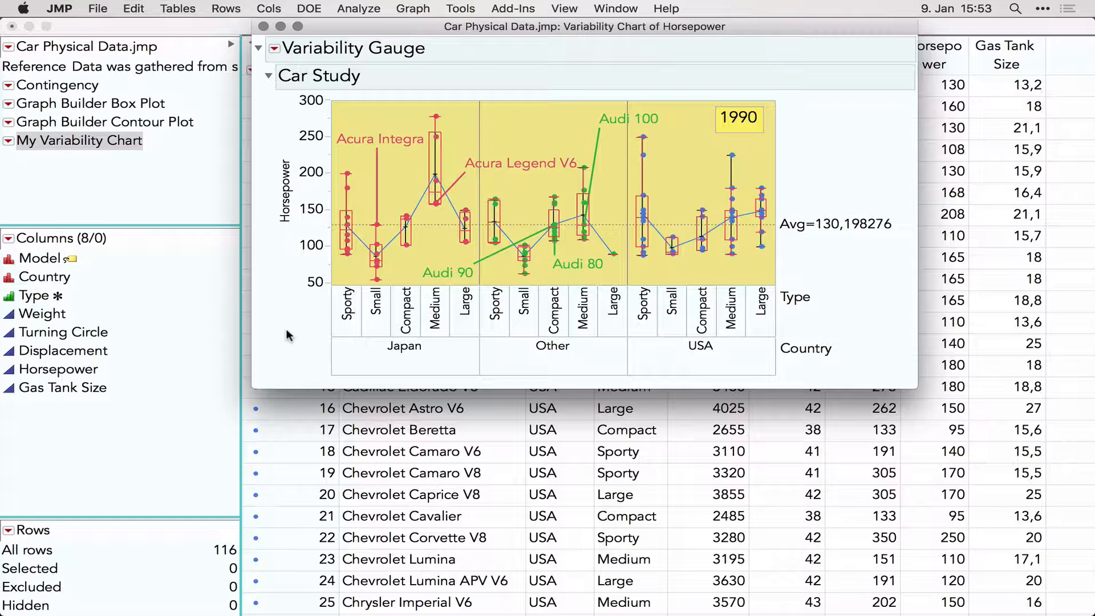
# - Use the Selection tool to pick individual parts of the chart and extend the selection to the whole Variability Gauge report
pyautogui.click(457, 7)
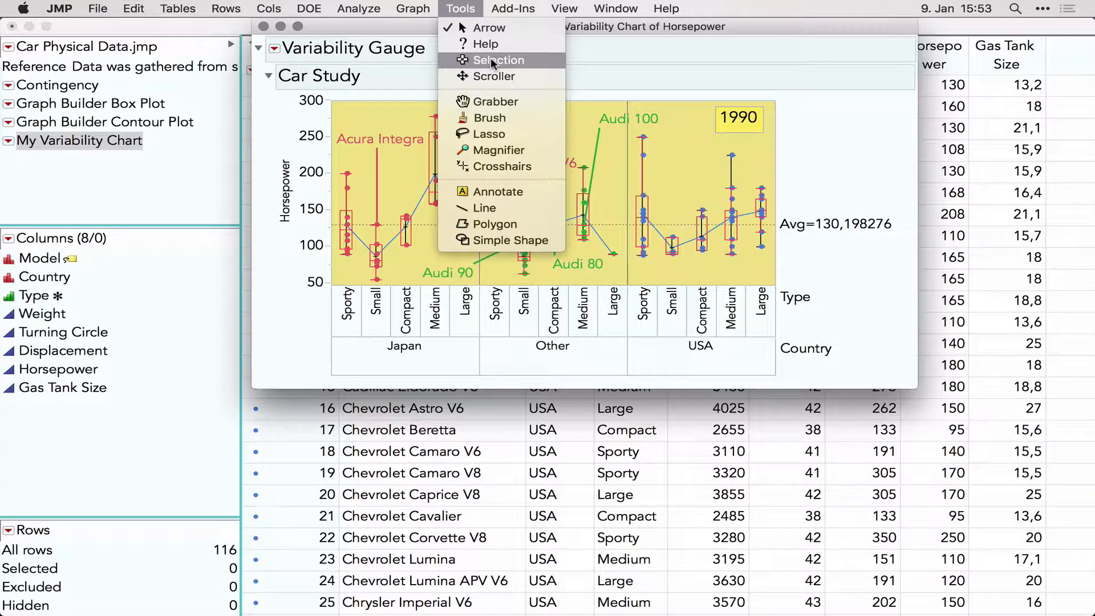
pyautogui.click(283, 328)
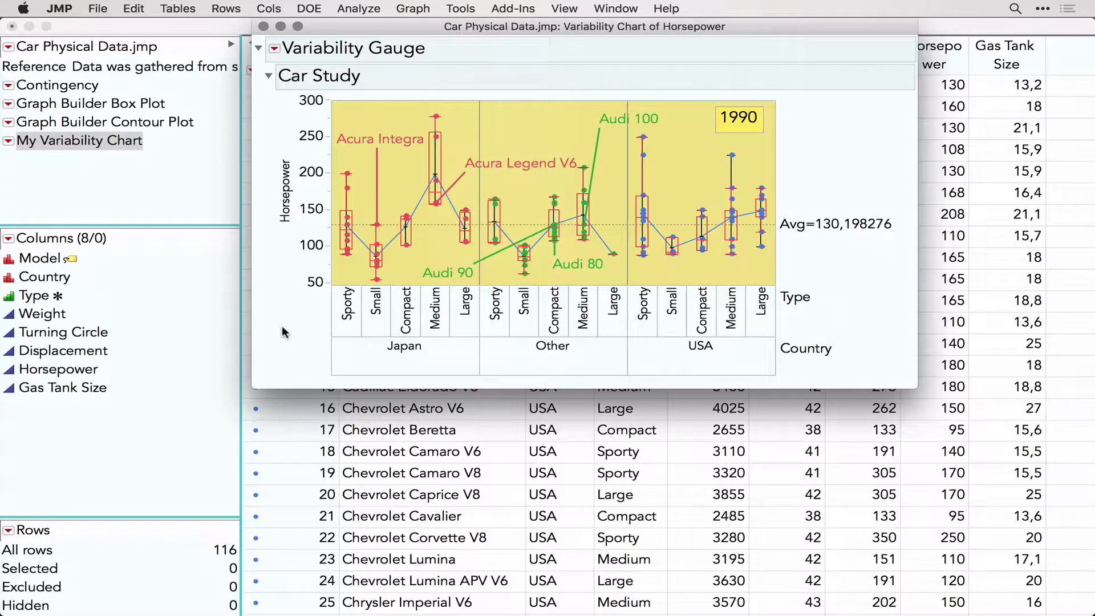
pyautogui.press('s')
pyautogui.click(356, 353)
pyautogui.click(357, 306)
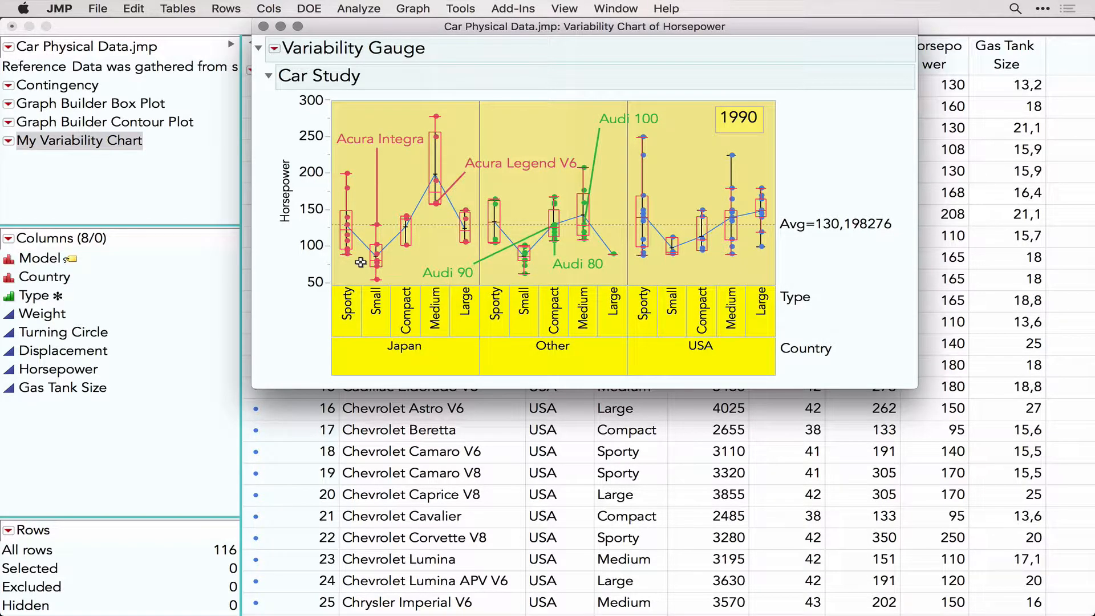
pyautogui.click(287, 196)
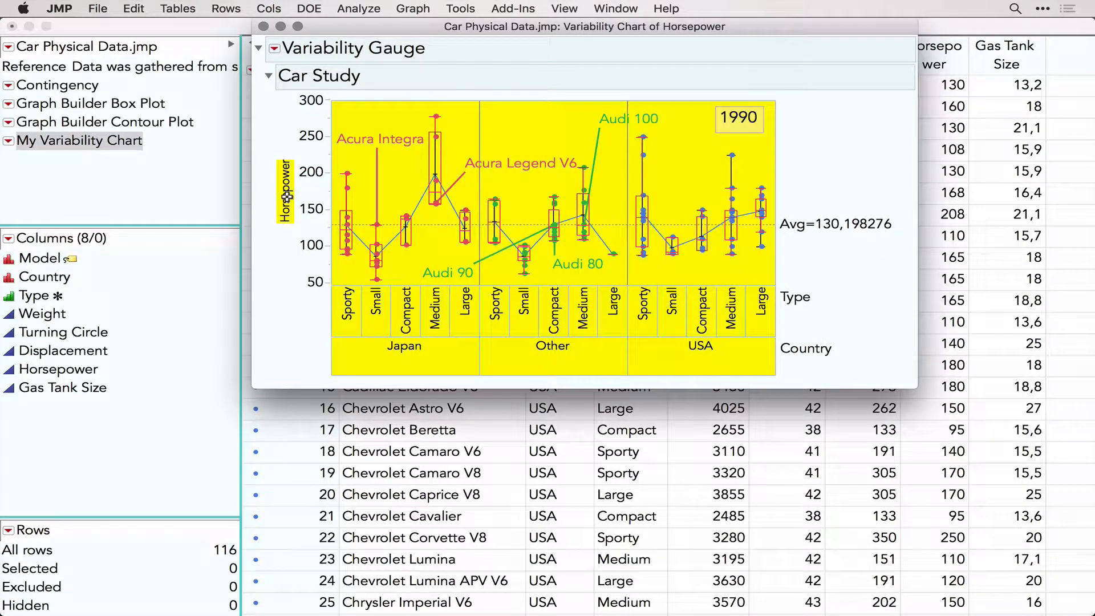
pyautogui.click(311, 45)
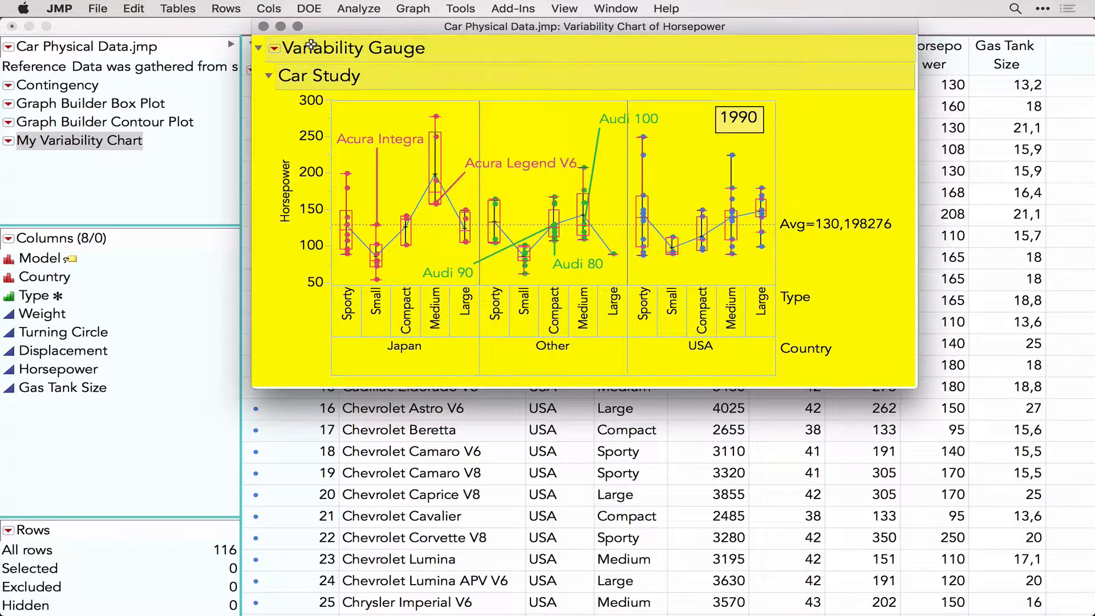
# - Select the whole Car Study section of the report, including its chart, and copy it
pyautogui.click(331, 74)
pyautogui.click(332, 74)
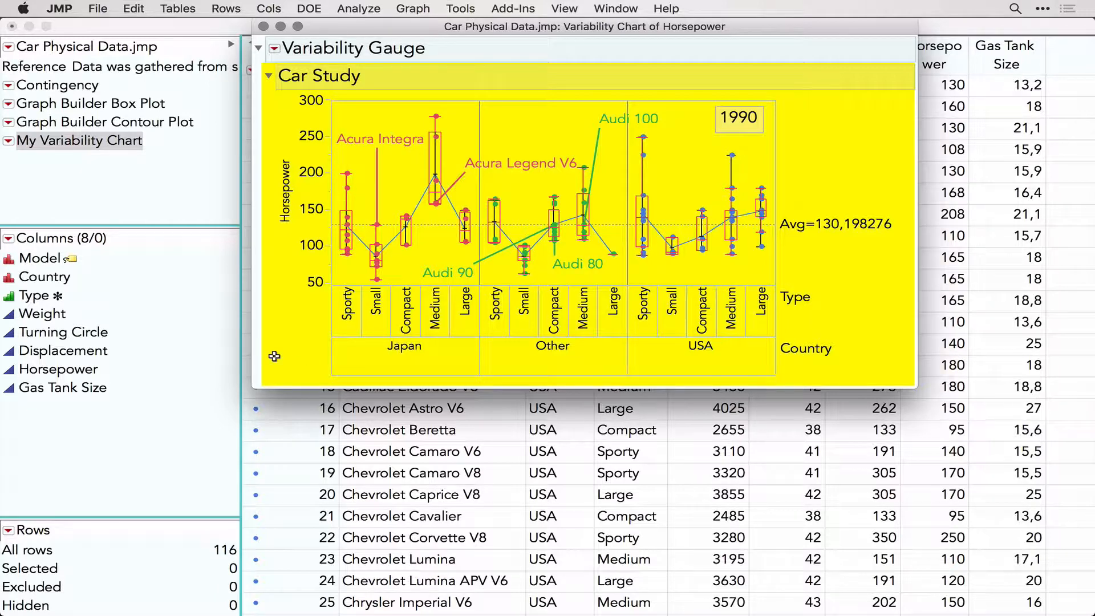
pyautogui.press('shift+super+2')
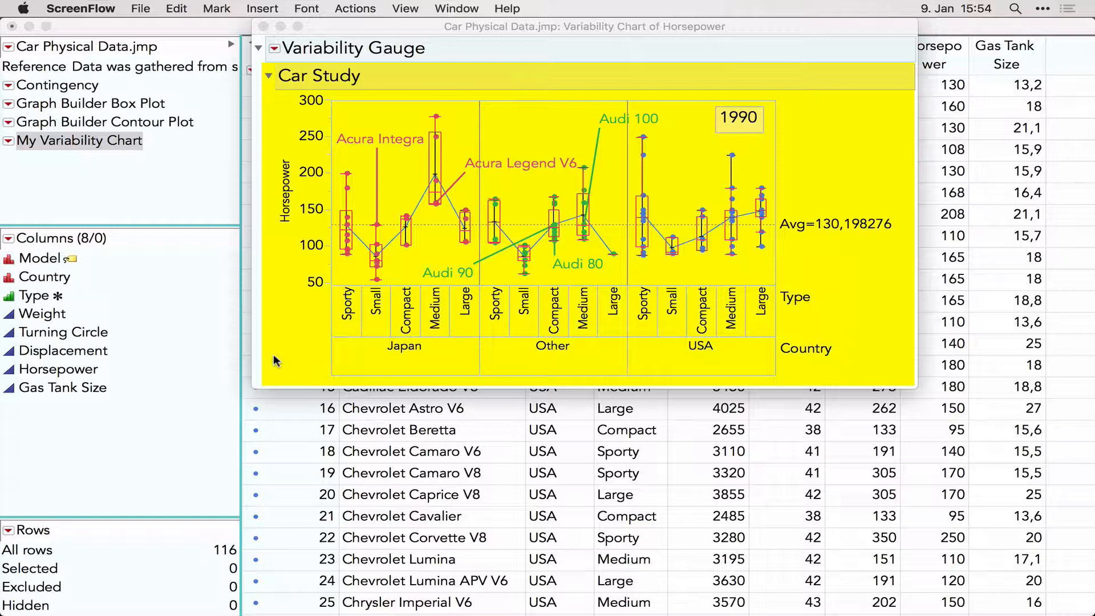
# - Launch Preview, dismiss its file browser, and create a new image from the copied Car Study chart
pyautogui.press('super+space')
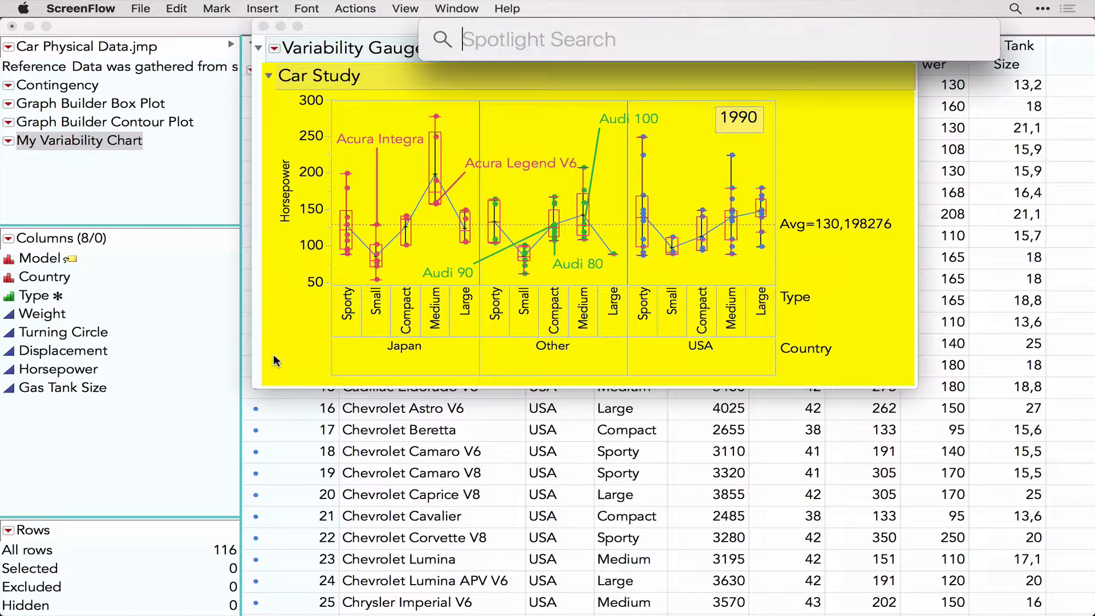
pyautogui.write('preview.app')
pyautogui.press('Return')
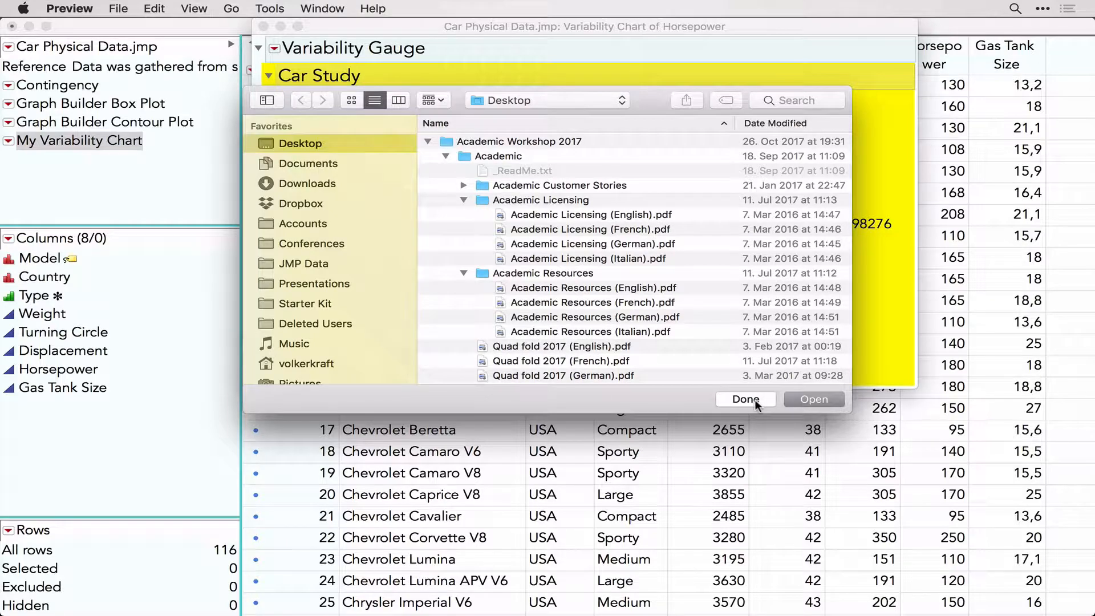
pyautogui.click(745, 399)
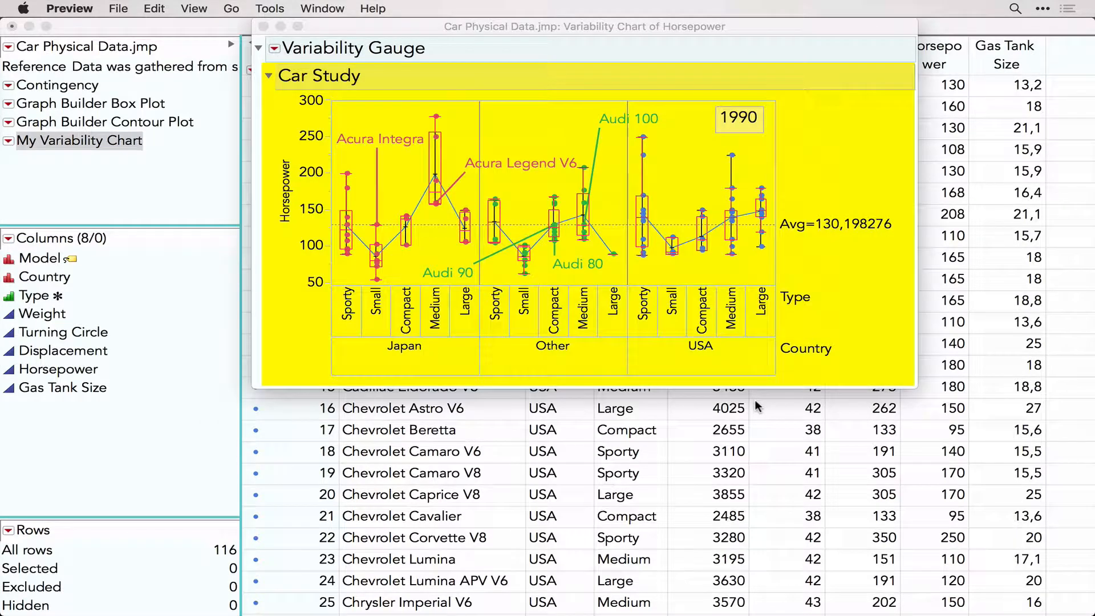
pyautogui.click(126, 8)
pyautogui.click(140, 25)
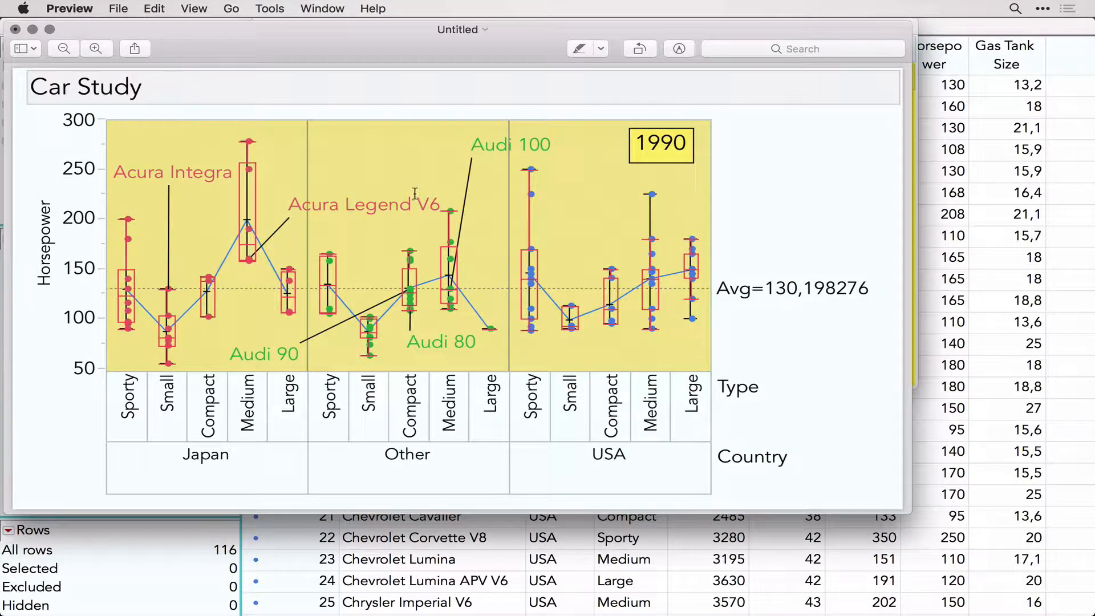
# - Magnify the chart image in Preview to examine its rendering quality, and minimize the image window
pyautogui.click(96, 47)
pyautogui.click(95, 49)
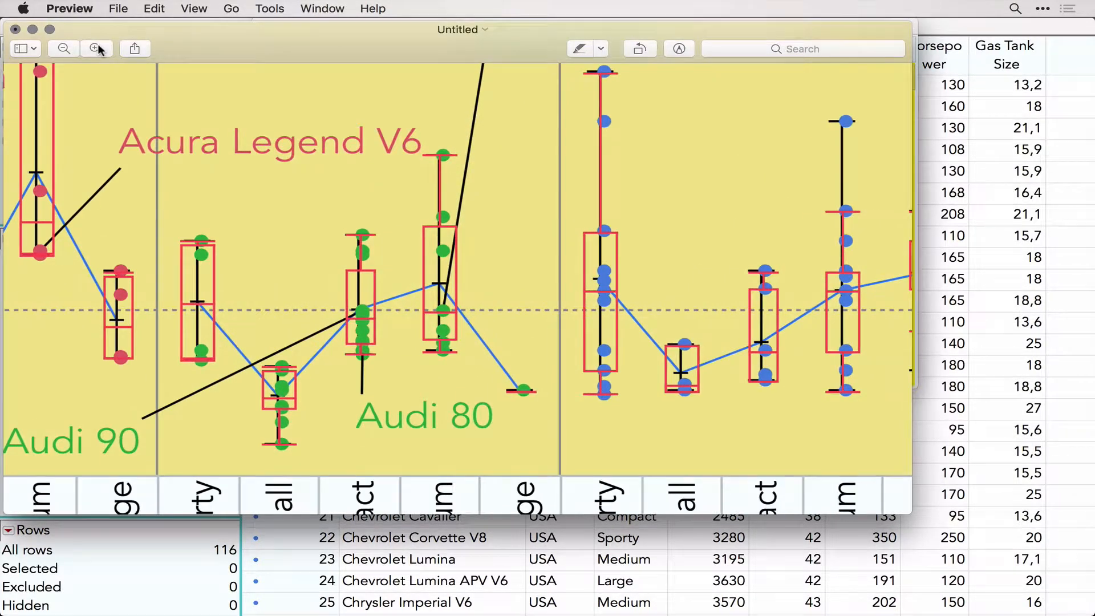
pyautogui.click(96, 48)
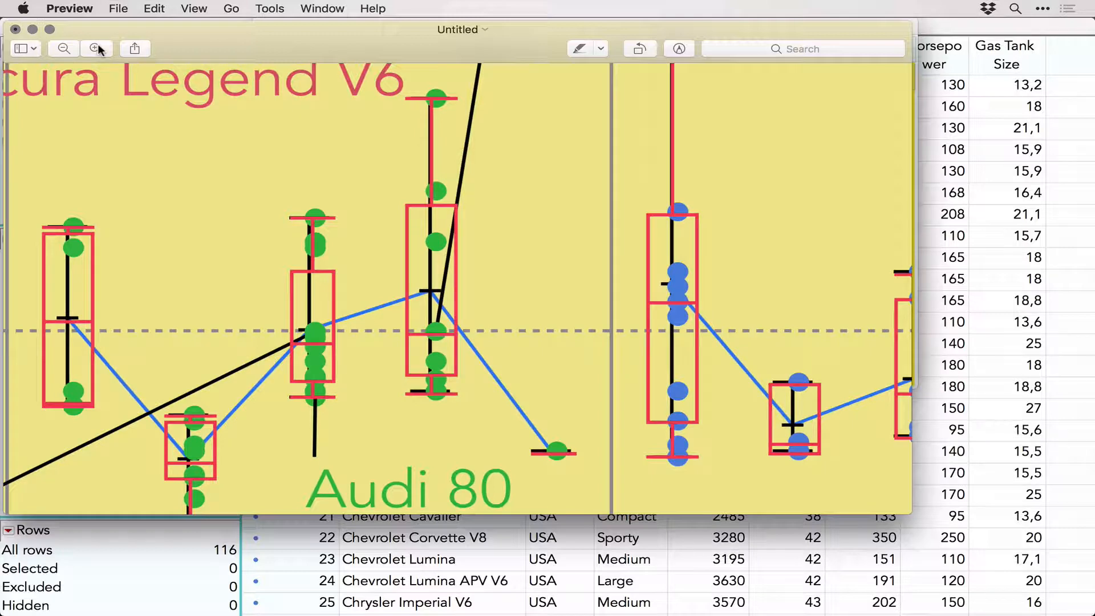
pyautogui.click(32, 29)
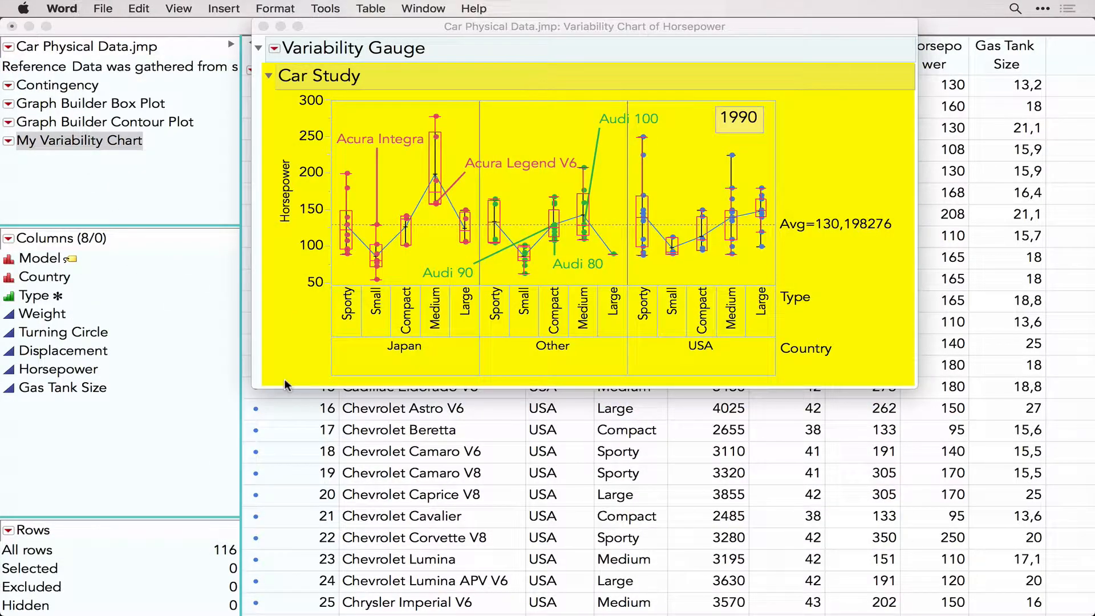
# - Switch to Microsoft Word, paste the copied Car Study chart into the blank document as PDF with Paste Special, and enlarge the picture
pyautogui.moveTo(388, 614)
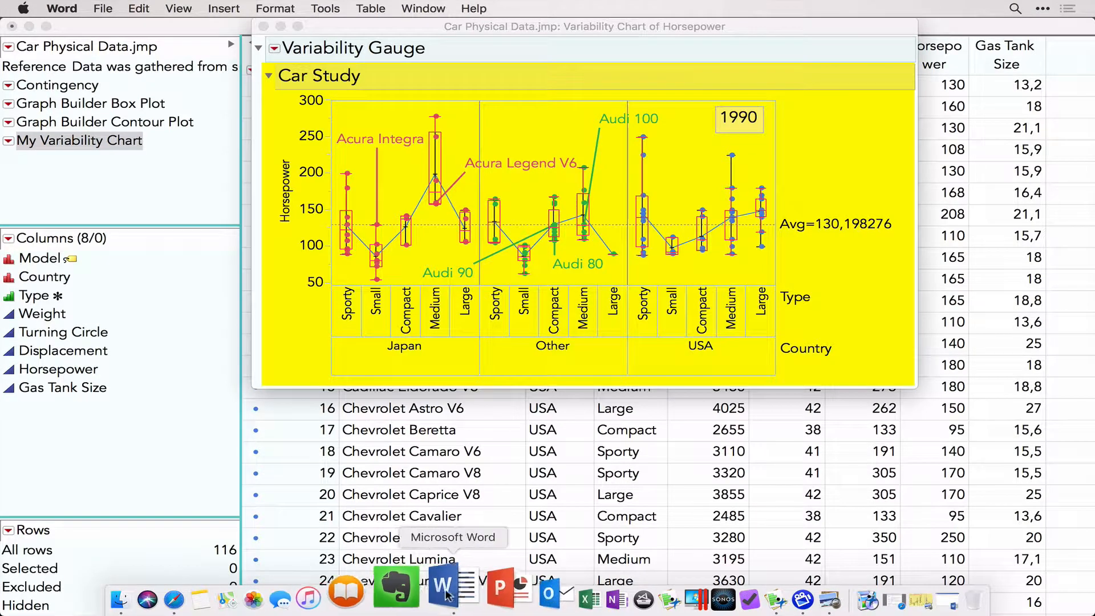
pyautogui.click(441, 595)
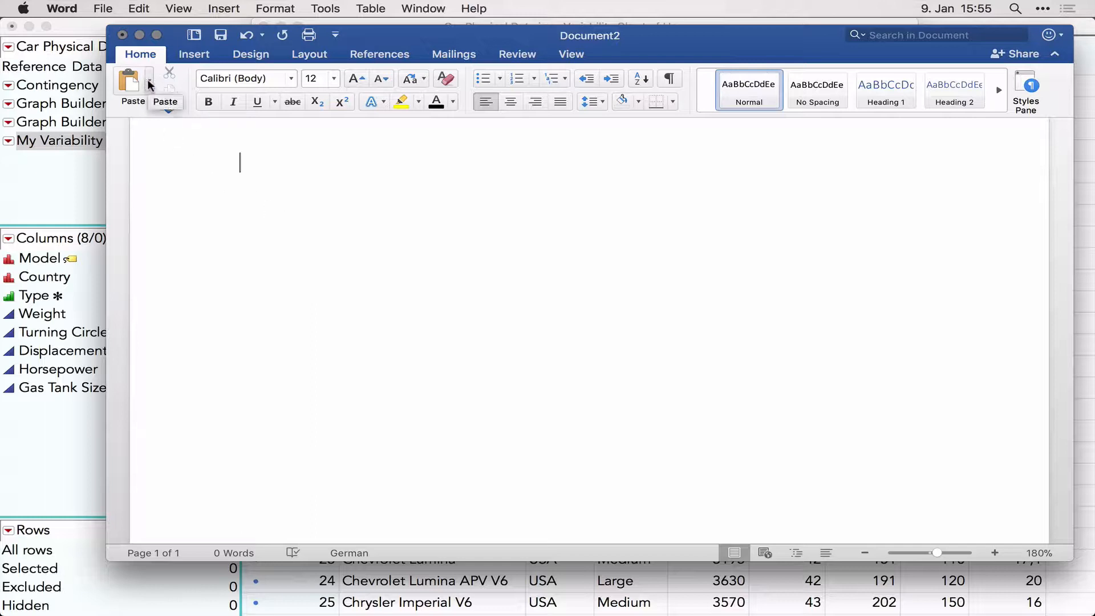
pyautogui.click(147, 79)
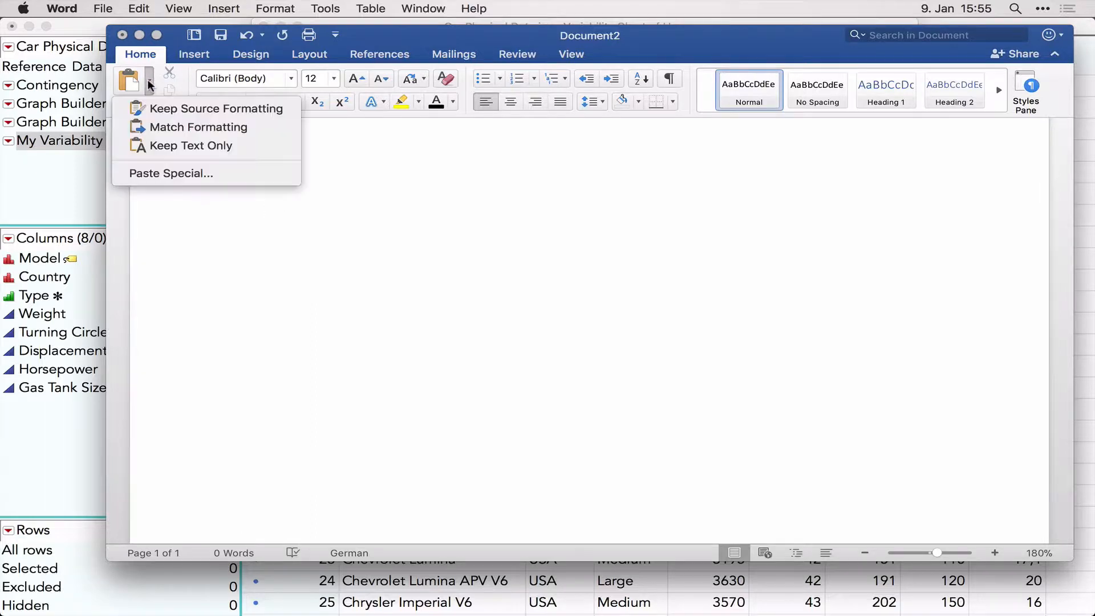
pyautogui.click(179, 173)
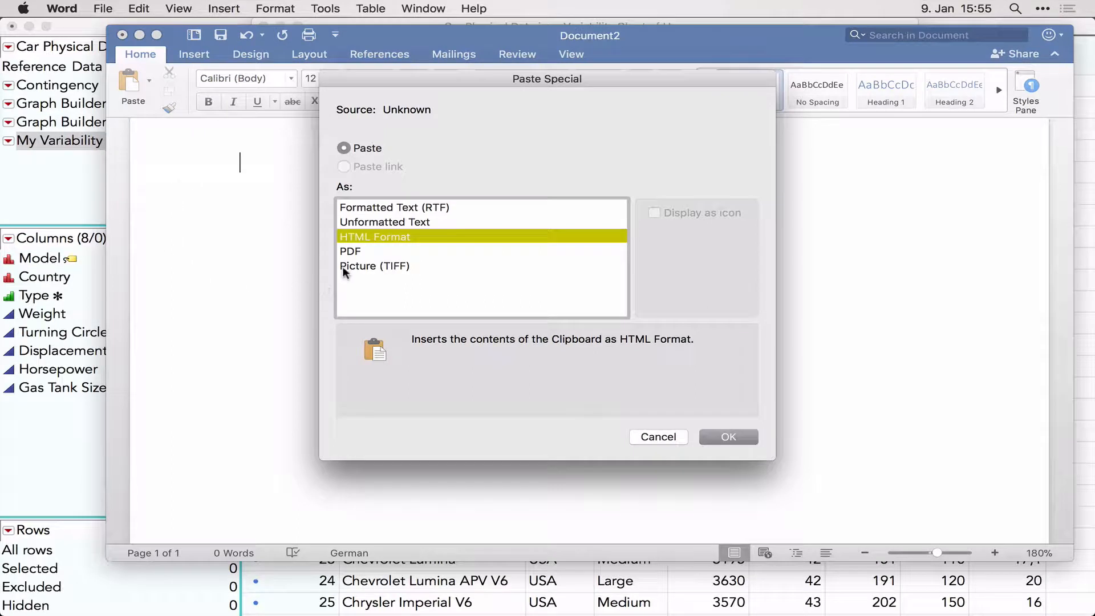
pyautogui.click(368, 251)
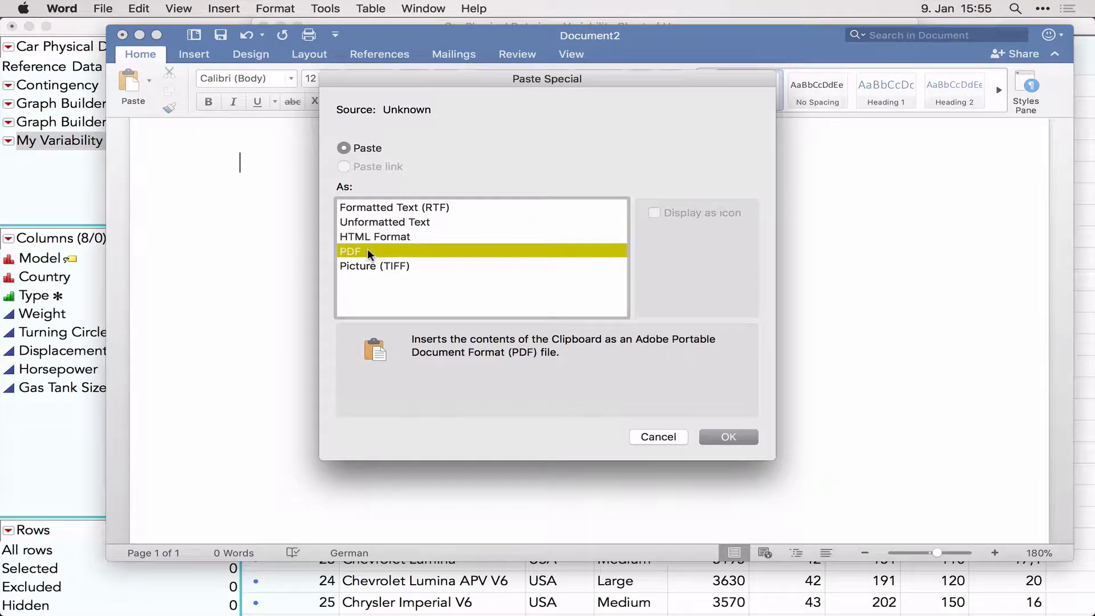
pyautogui.click(728, 437)
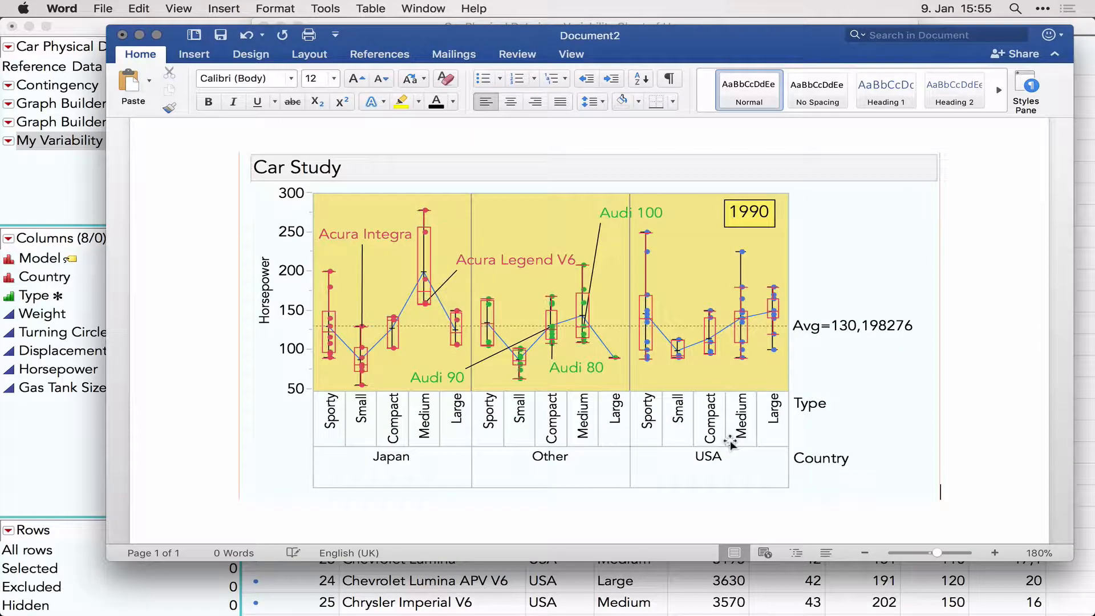
pyautogui.click(876, 456)
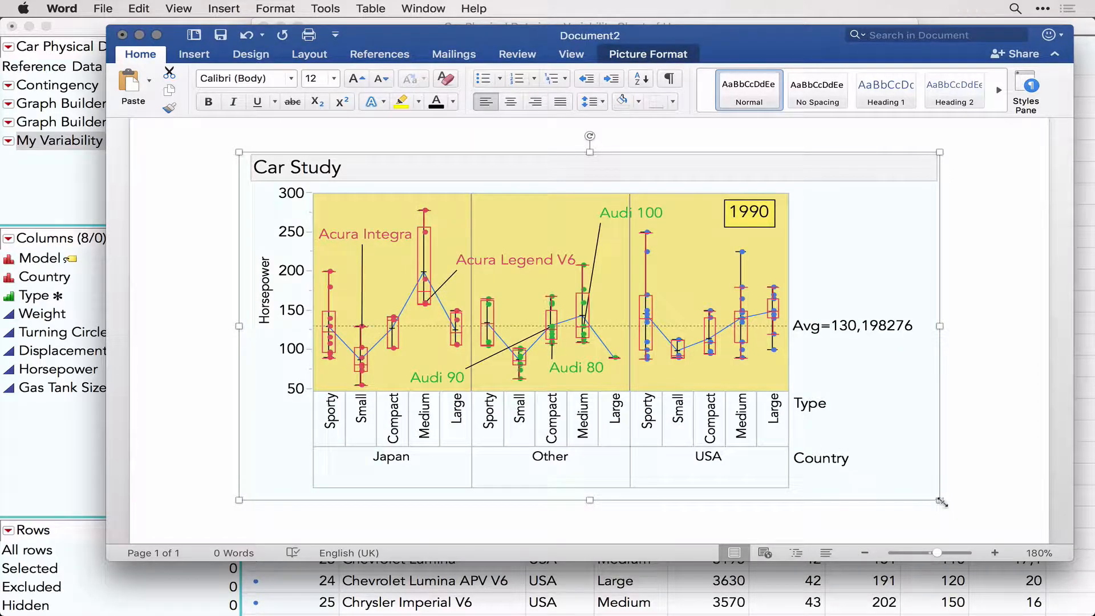
pyautogui.moveTo(938, 499); pyautogui.dragTo(1021, 519)
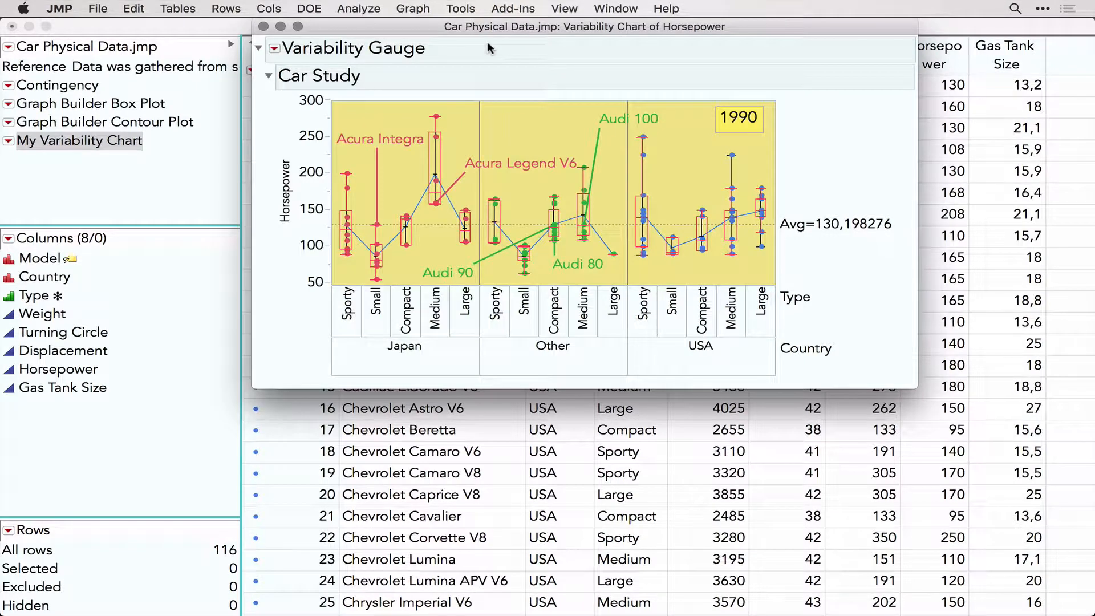
# - Switch to Safari, review the JMP Quick Guide's Regression, Nonparametric Techniques and Time Series tables, and return to JMP
pyautogui.press('super+Tab')
pyautogui.press('super+Tab')
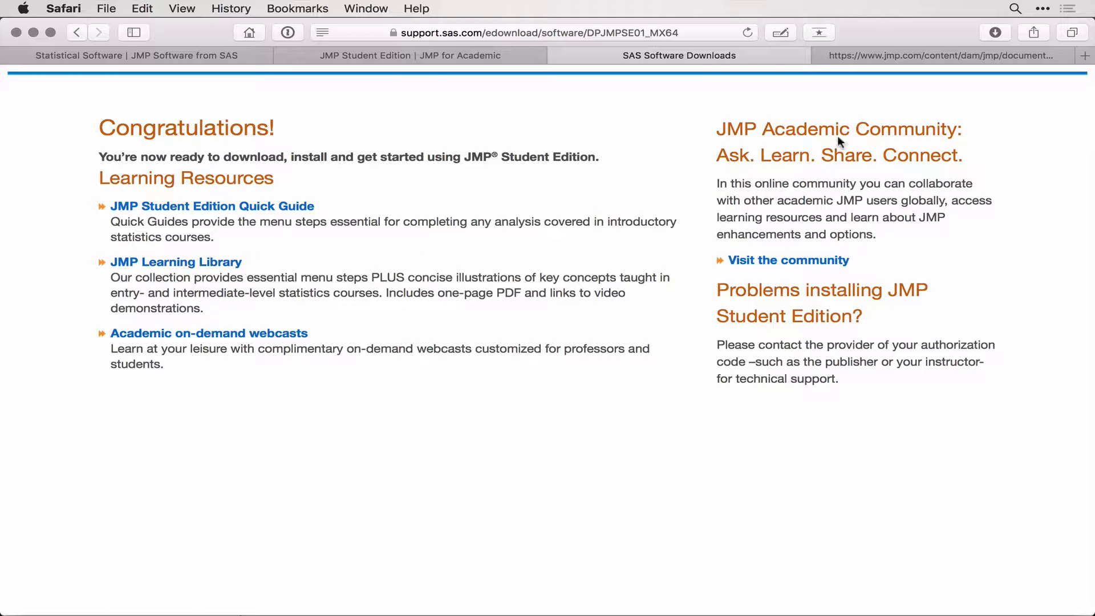
pyautogui.click(917, 54)
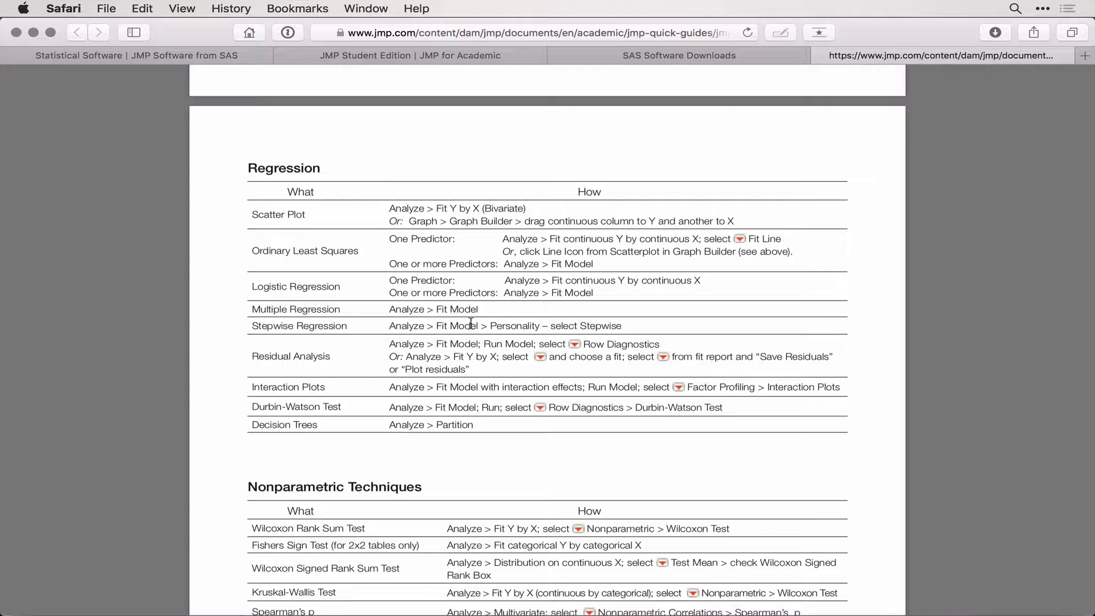
pyautogui.scroll(-10, 471, 324)
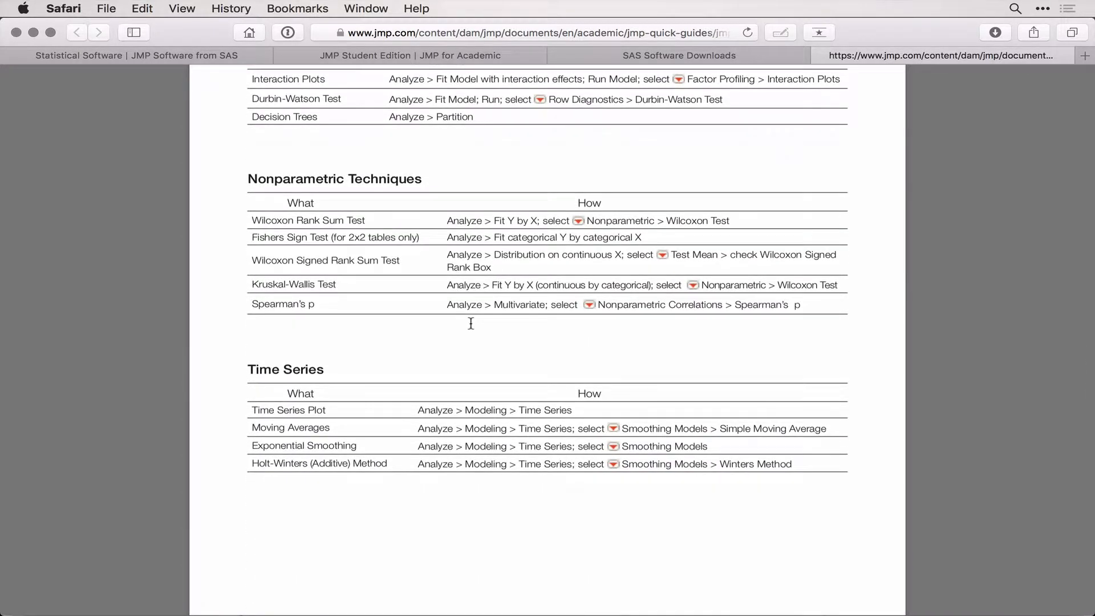
pyautogui.press('super+Tab')
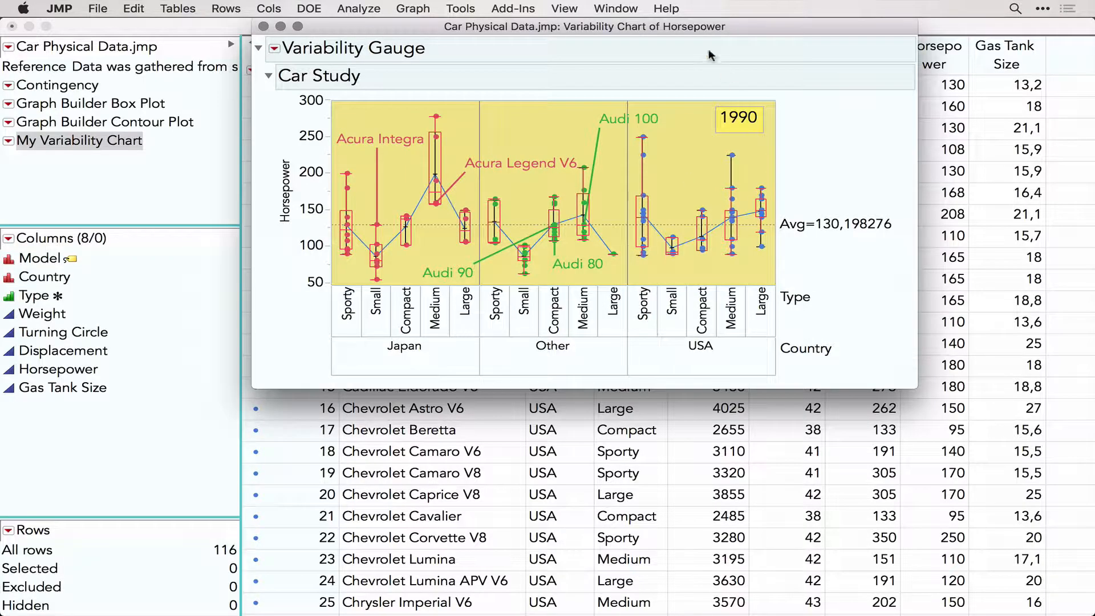
# - Review the built-in Books and Tutorials help resources, look at the Graph Builder Tutorial, and close it
pyautogui.click(665, 9)
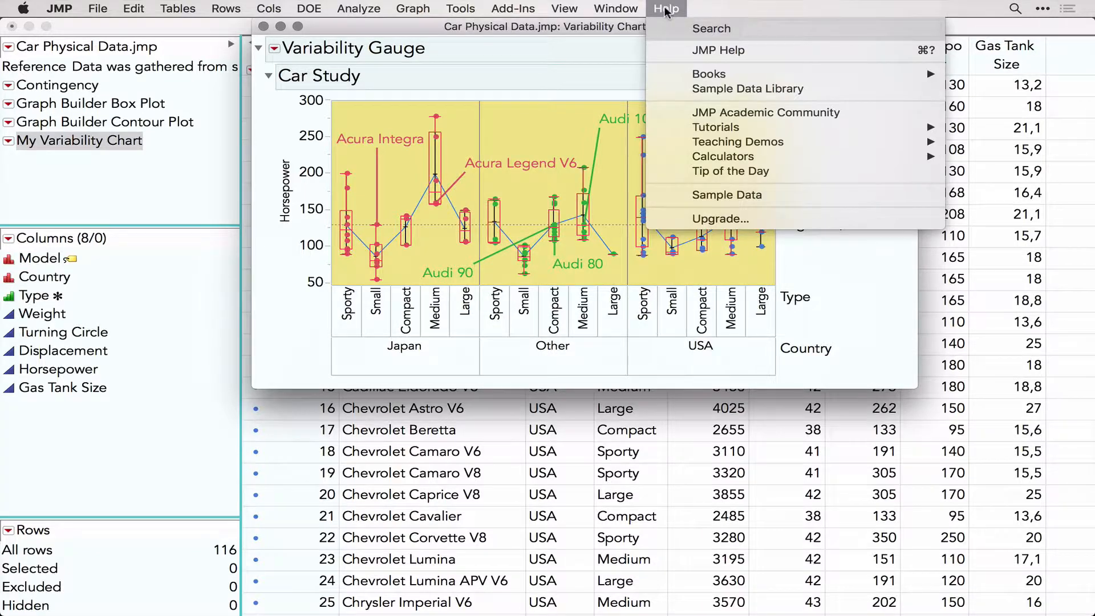
pyautogui.moveTo(697, 75)
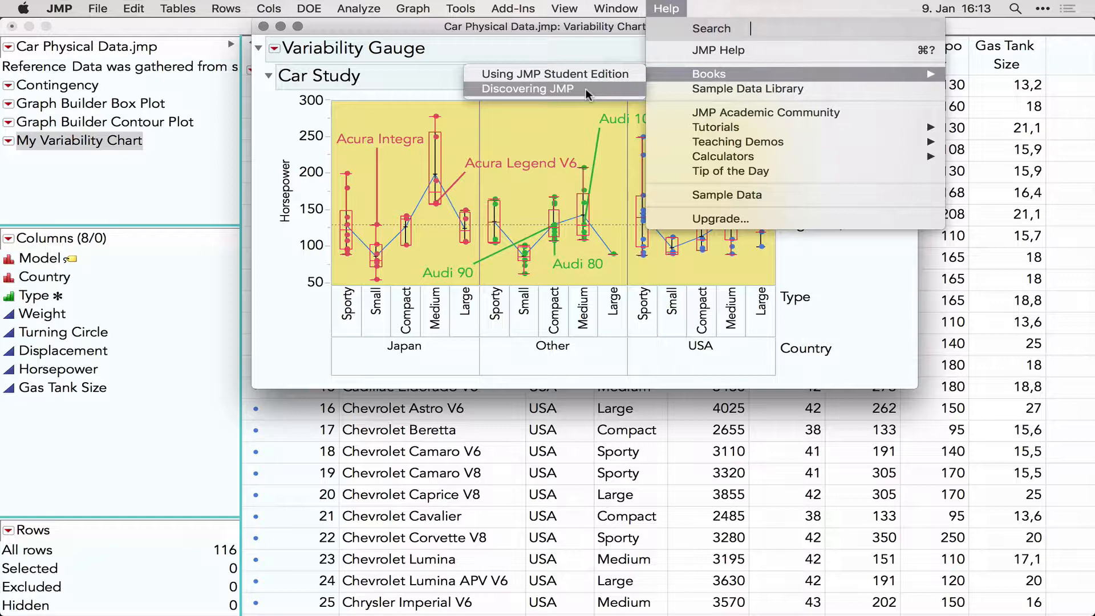
pyautogui.moveTo(700, 131)
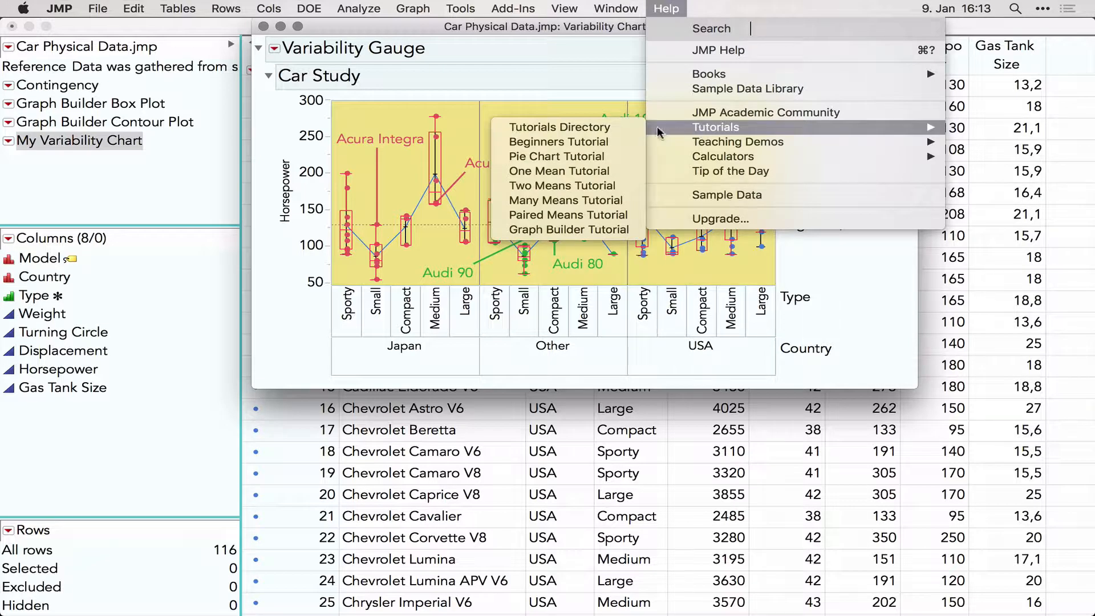
pyautogui.click(614, 233)
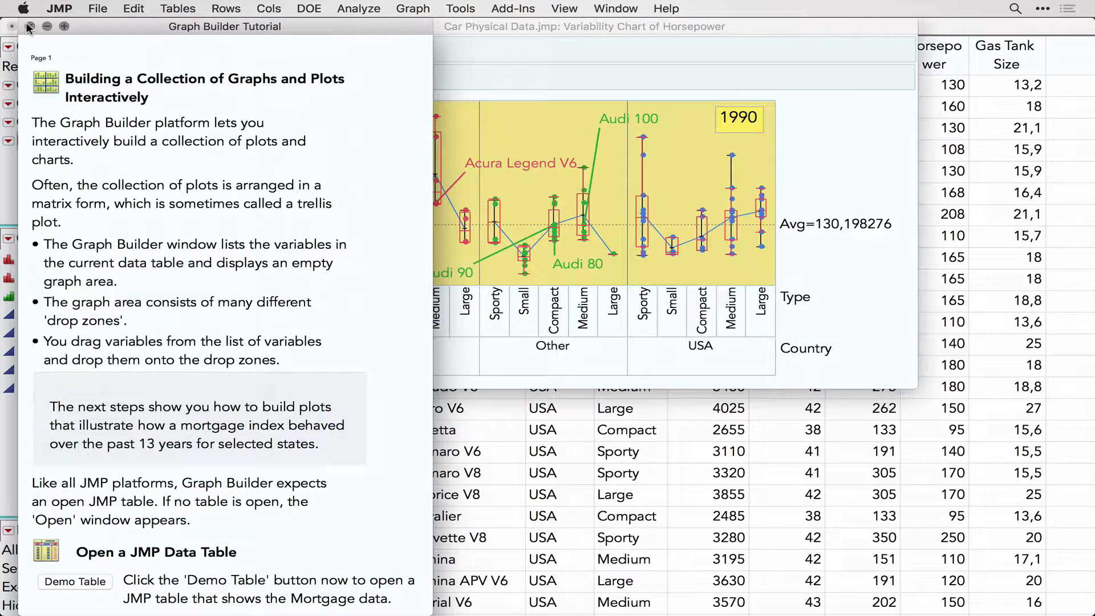
pyautogui.click(27, 27)
# - Open the World Demographics table from the Graph Builder category of the Sample Data Index
pyautogui.click(665, 8)
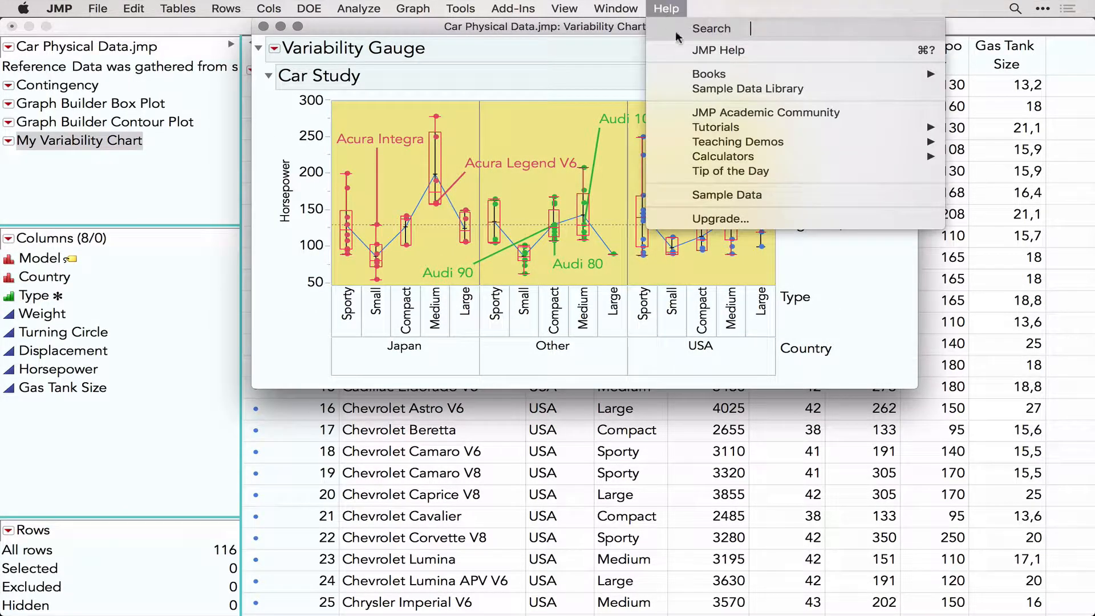
pyautogui.click(720, 195)
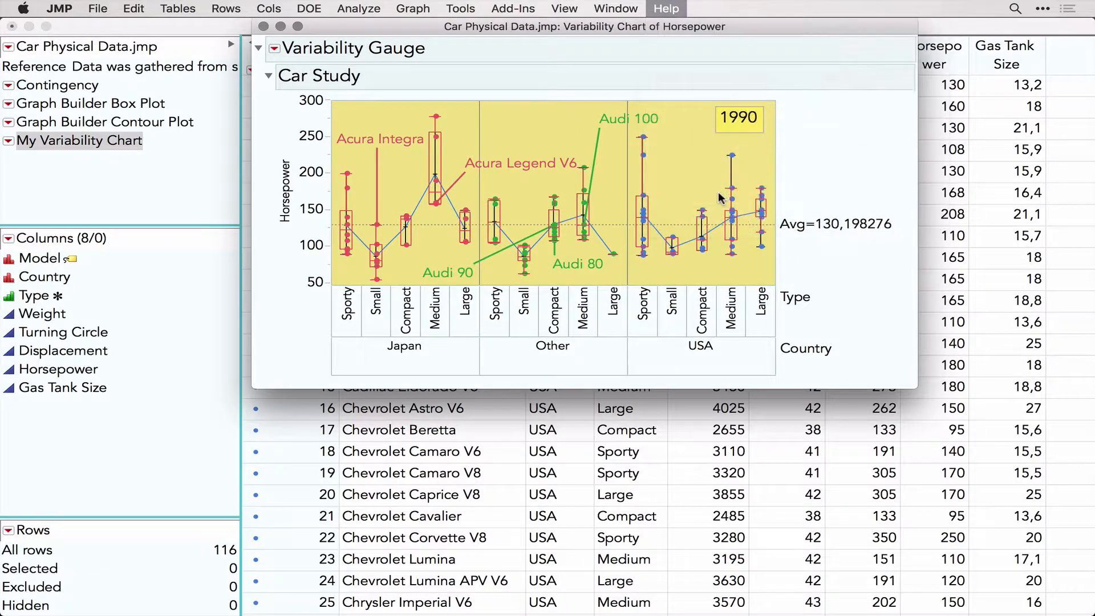
pyautogui.scroll(-5, 255, 307)
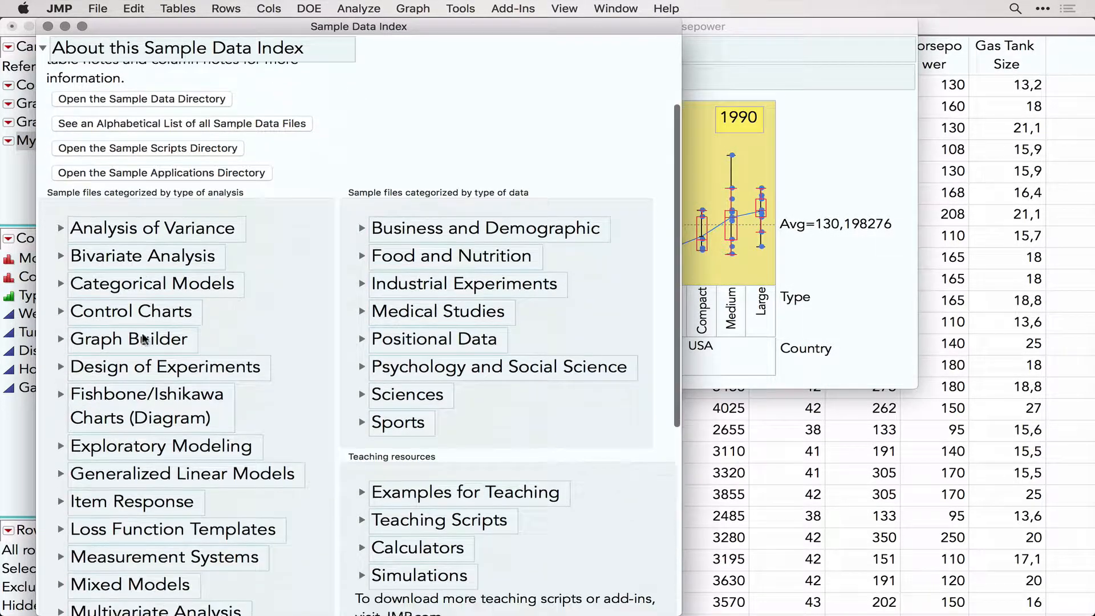
pyautogui.click(61, 338)
pyautogui.scroll(-10, 104, 384)
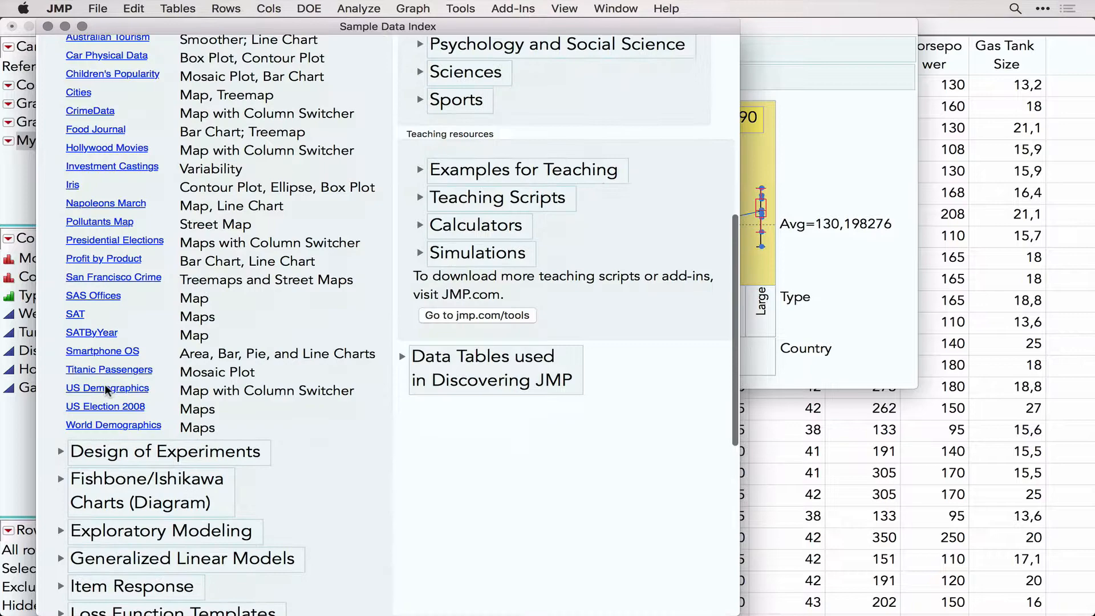
pyautogui.click(115, 428)
# - Run the saved Graph Builder Map Crude Birth Rate script of the World Demographics table
pyautogui.click(9, 234)
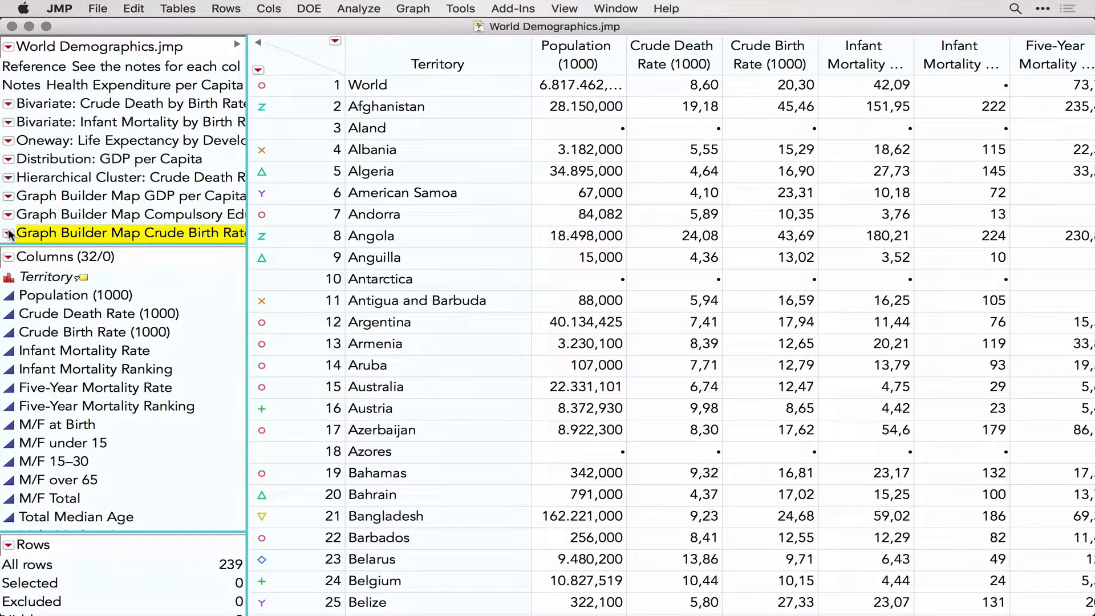
pyautogui.click(9, 233)
pyautogui.click(43, 236)
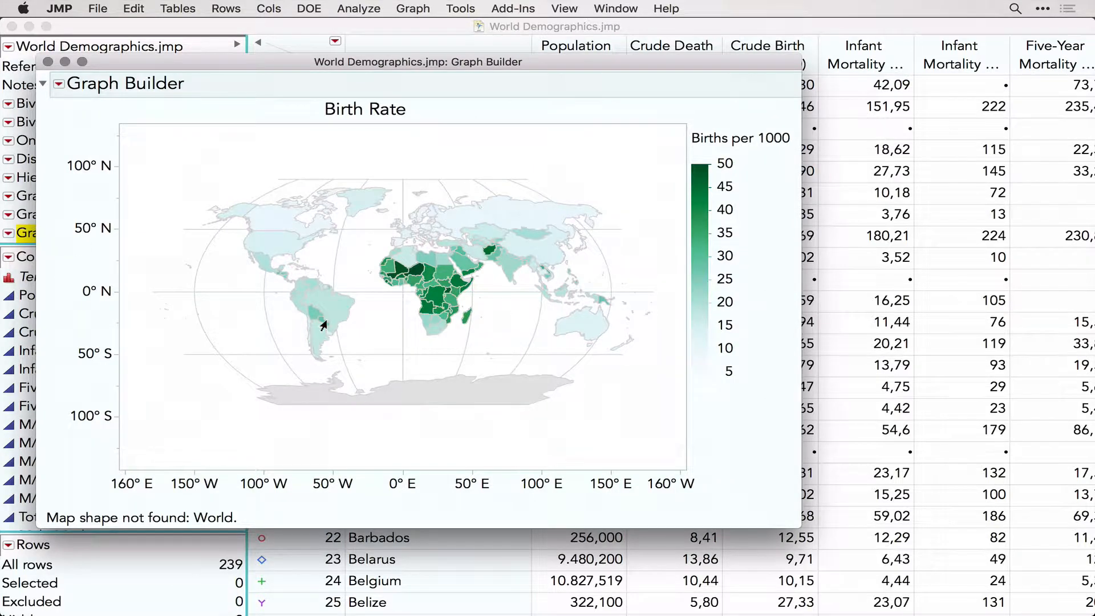
pyautogui.moveTo(324, 325)
pyautogui.moveTo(278, 125); pyautogui.dragTo(436, 114)
# - Add the Simple Earth background map to the Birth Rate graph and enlarge its window to full size
pyautogui.rightClick(166, 186)
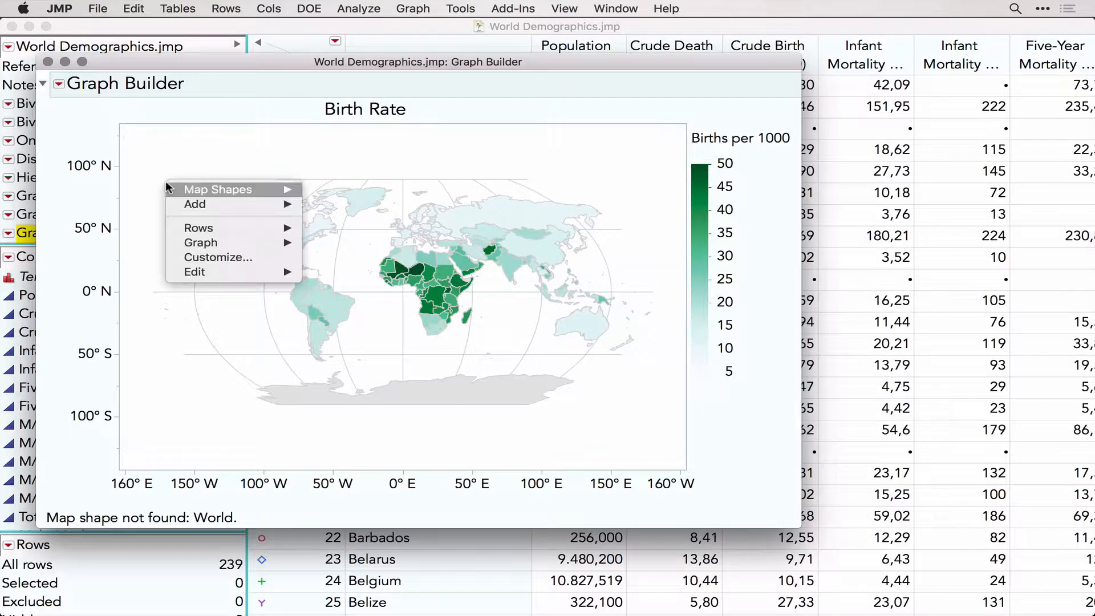
pyautogui.moveTo(217, 244)
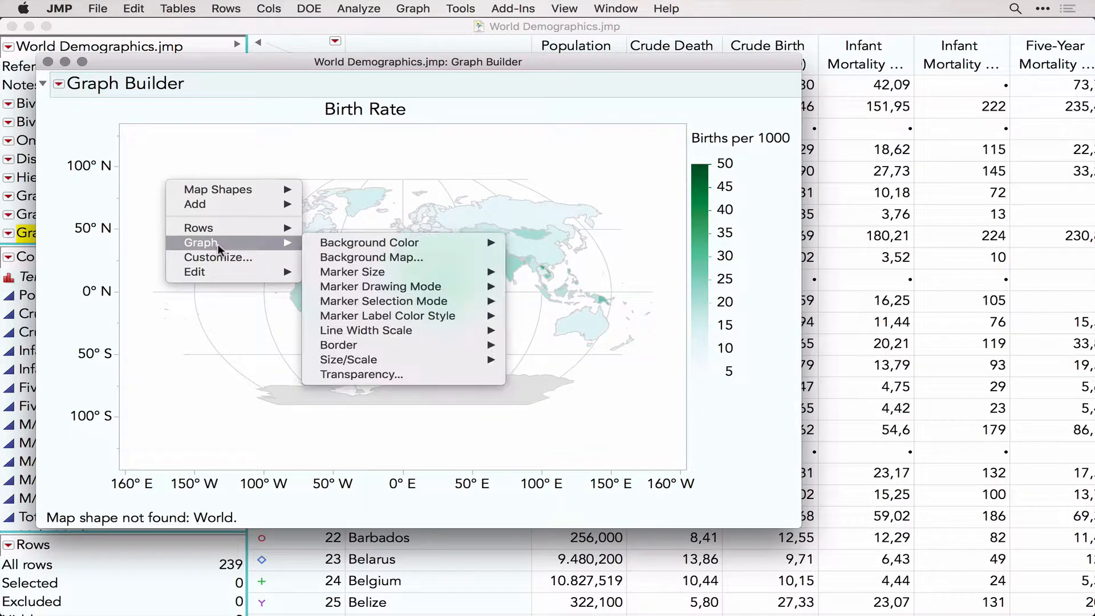
pyautogui.click(356, 257)
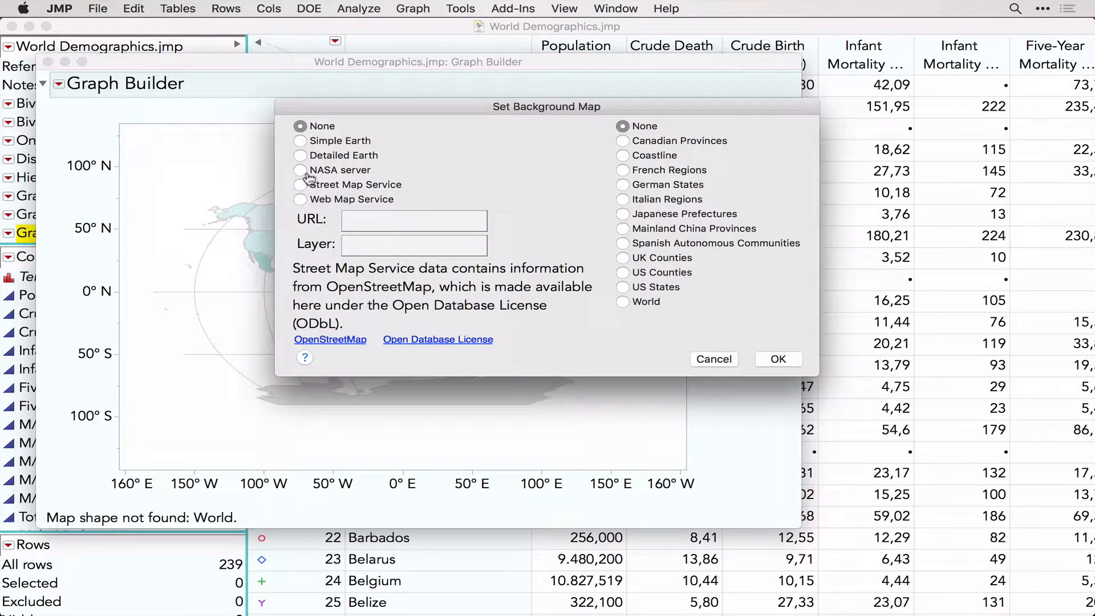
pyautogui.click(301, 141)
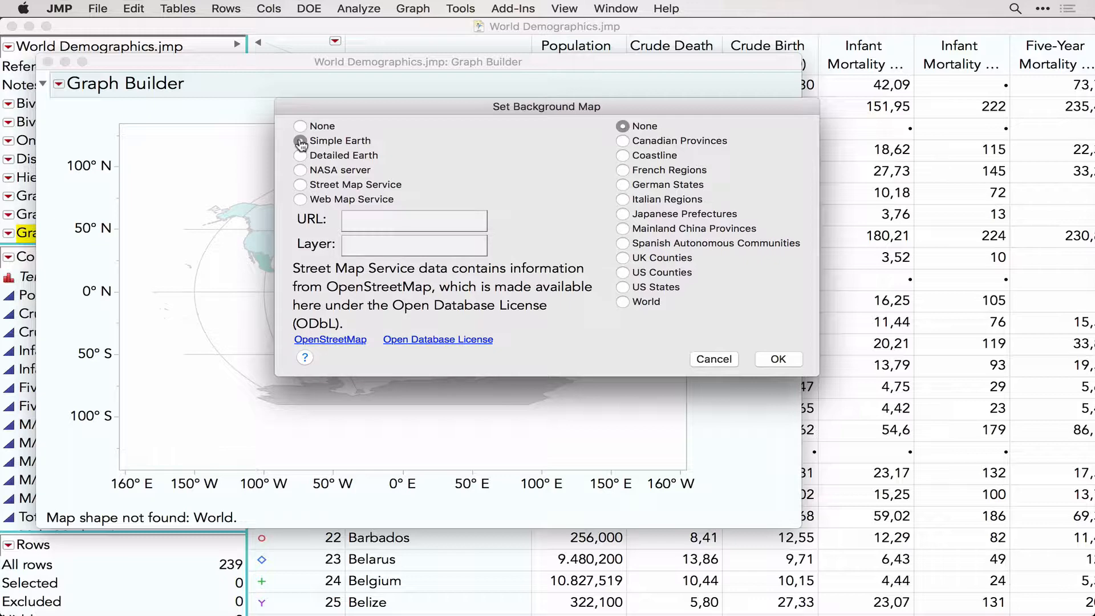
pyautogui.click(776, 358)
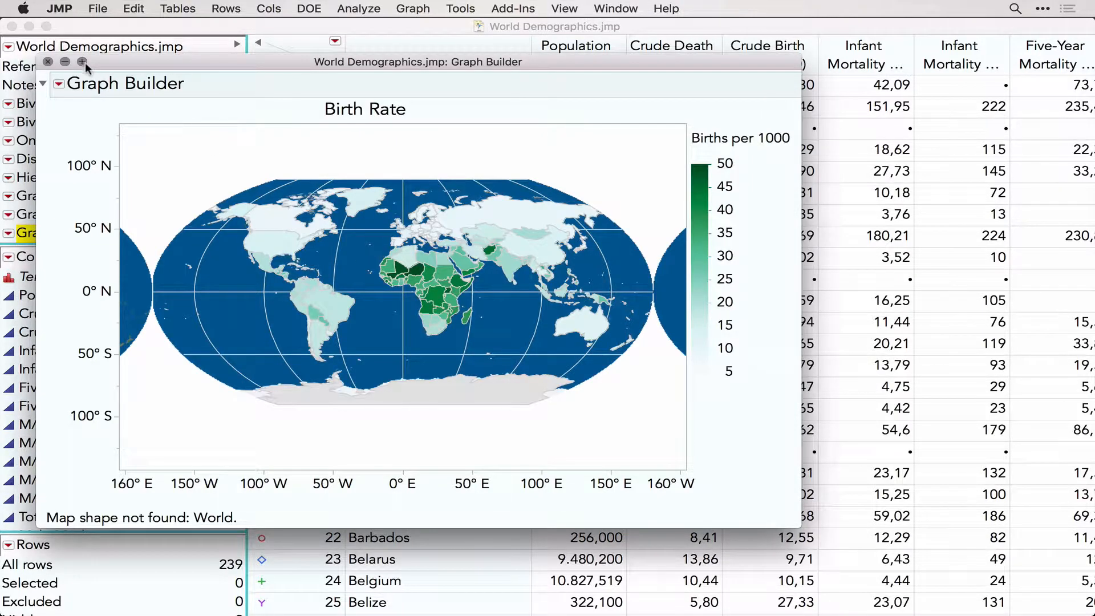
pyautogui.click(83, 62)
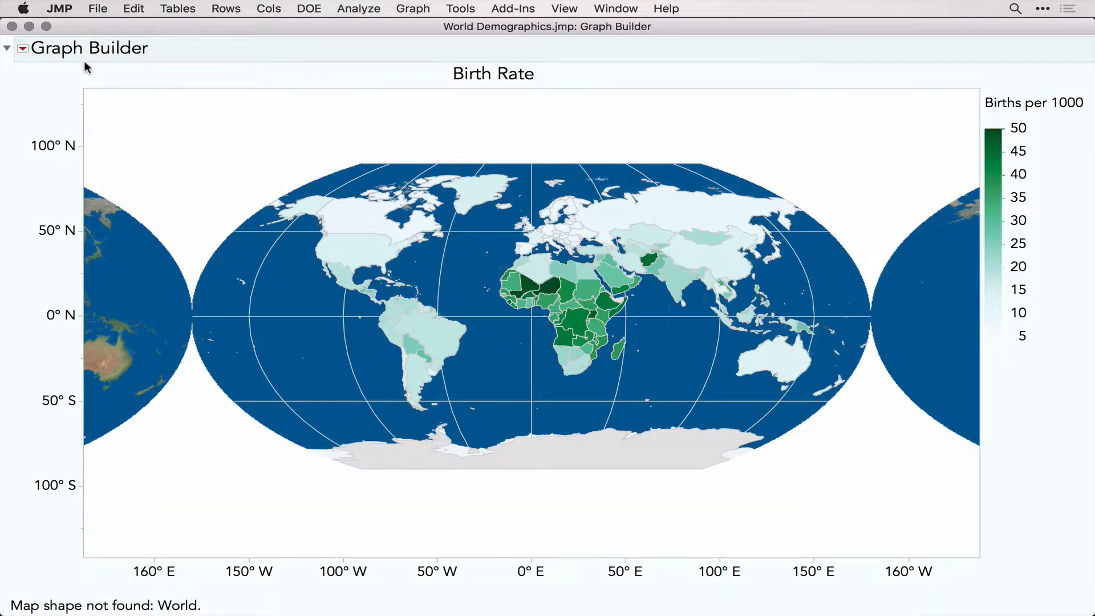